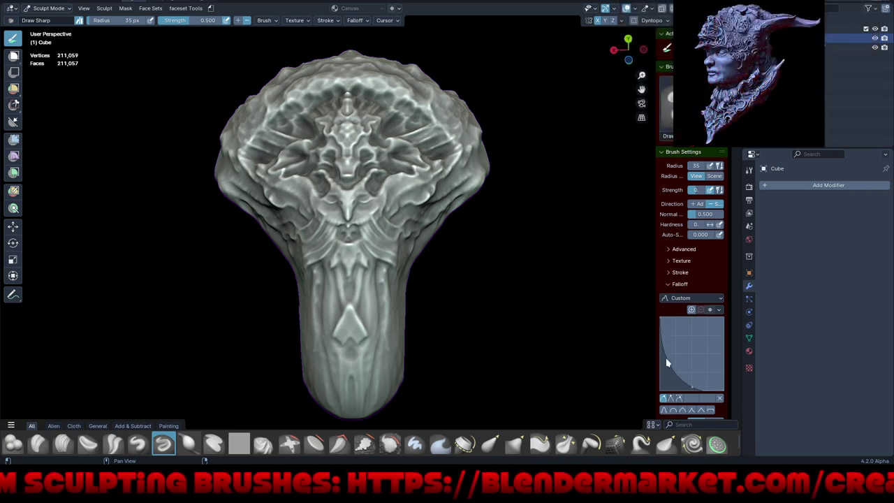
Step: Reshape the brush falloff curve and maximize the 3D viewport to fill the window
left_click_drag(662, 343, 665, 336)
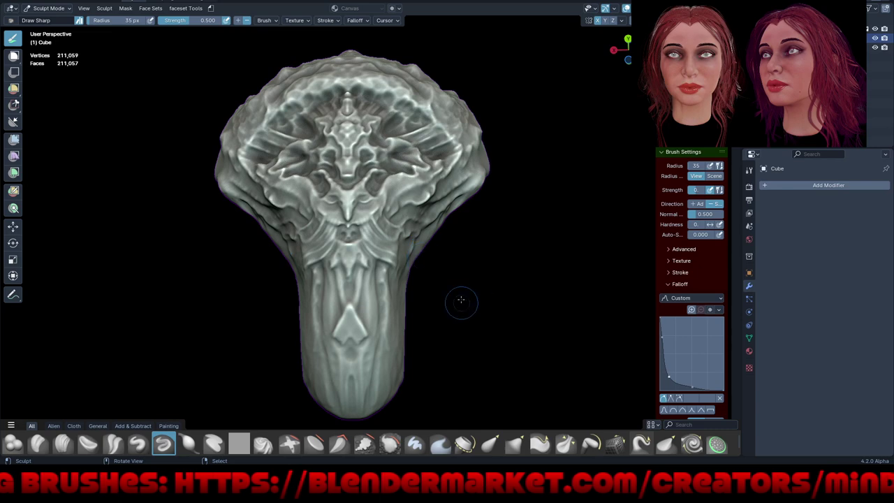
key("ctrl+space")
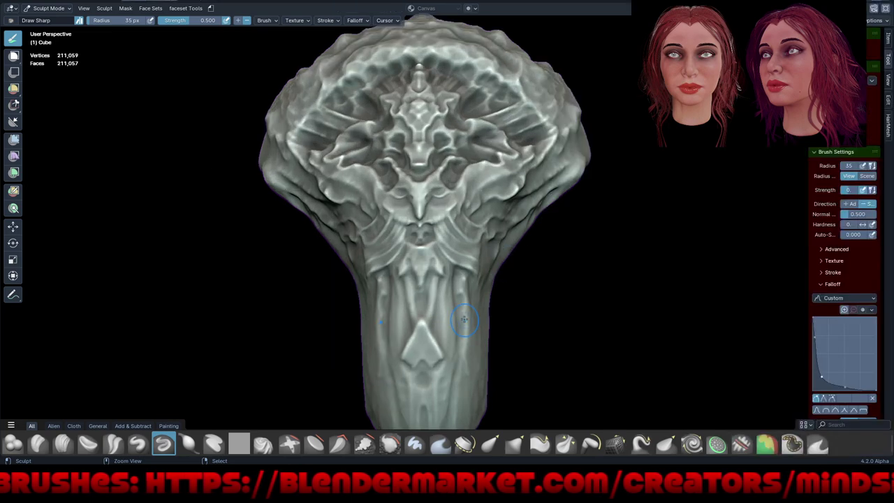
scroll(493, 219, "up", 2)
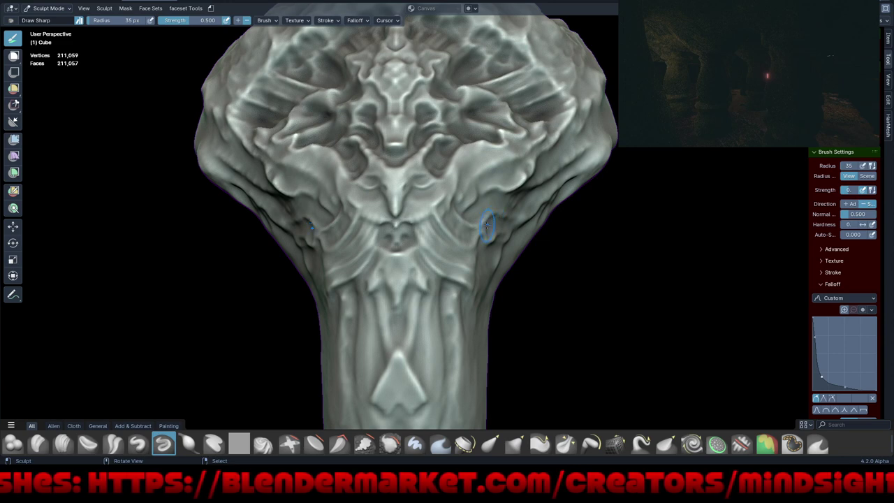
Step: Sculpt Draw Sharp wrinkles and folds along the side of the head and neck
mouse_move(475, 163)
left_mouse_down()
mouse_move(472, 154)
mouse_move(458, 192)
left_mouse_up()
middle_click_drag(543, 198, 477, 155)
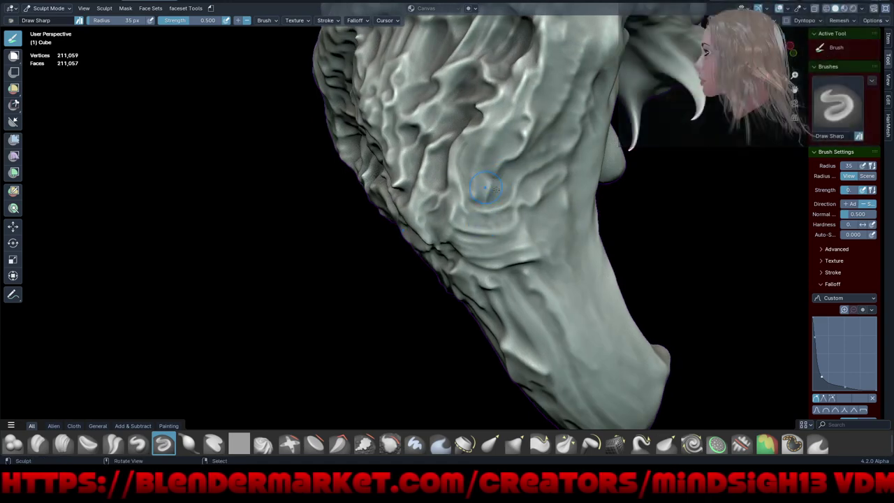
mouse_move(496, 182)
left_mouse_down()
mouse_move(474, 201)
mouse_move(491, 140)
left_mouse_up()
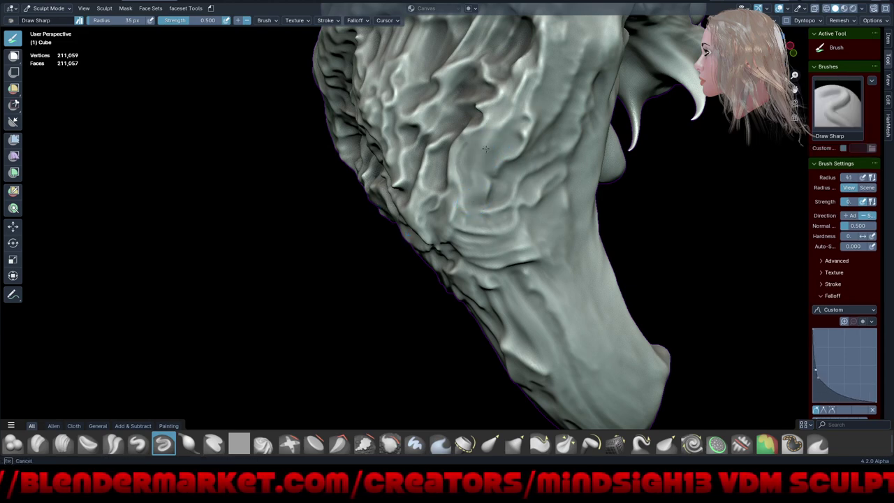
left_click_drag(486, 149, 496, 135)
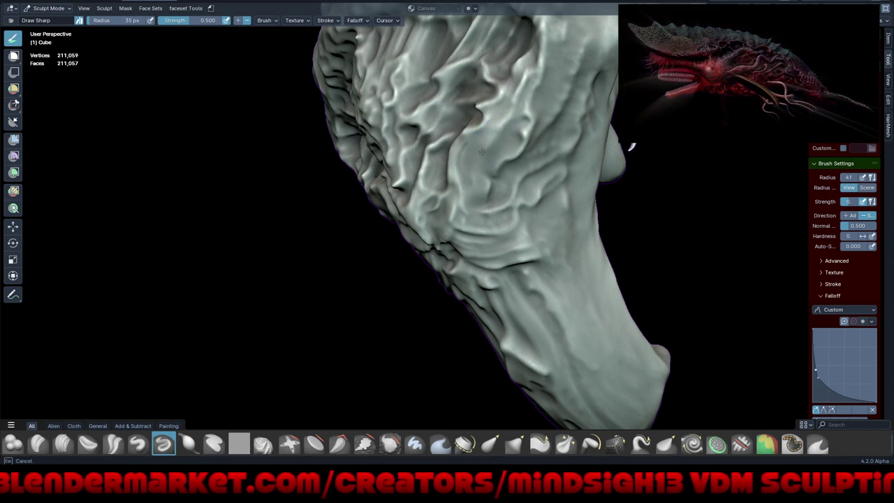
left_click_drag(467, 188, 473, 178)
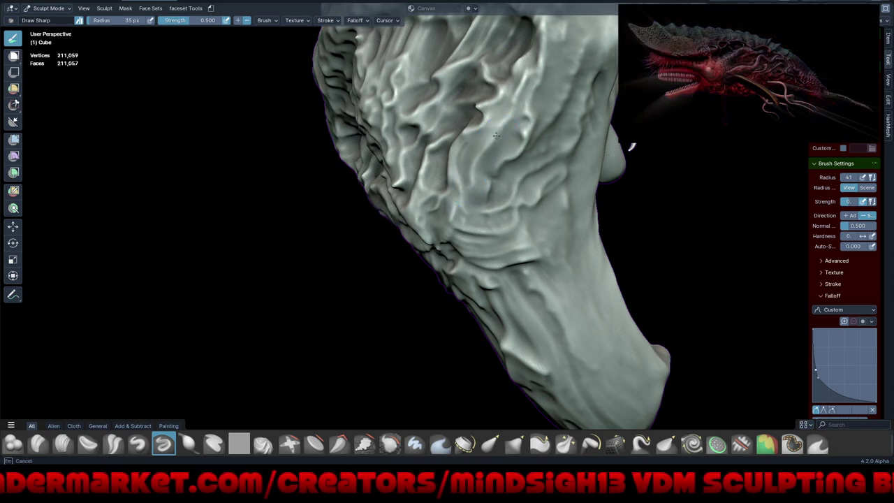
Step: Add another neck fold and small creases on the neck's right side
mouse_move(496, 135)
left_mouse_down()
mouse_move(490, 131)
mouse_move(528, 73)
mouse_move(544, 84)
left_mouse_up()
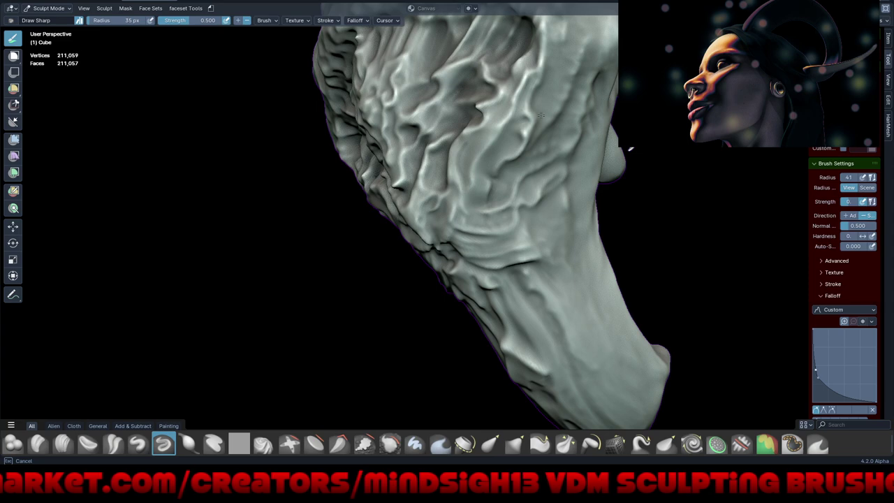
left_click_drag(529, 133, 515, 206)
middle_click_drag(516, 209, 544, 187)
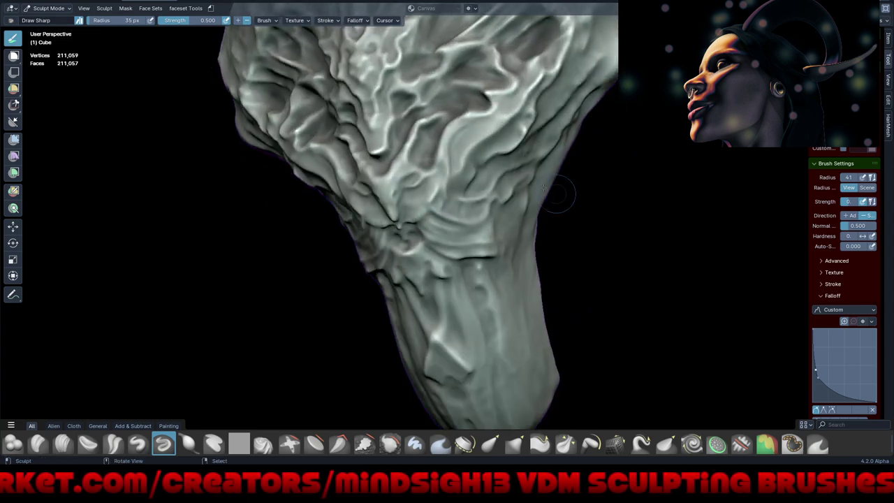
mouse_move(456, 155)
left_mouse_down()
mouse_move(444, 183)
mouse_move(475, 197)
left_mouse_up()
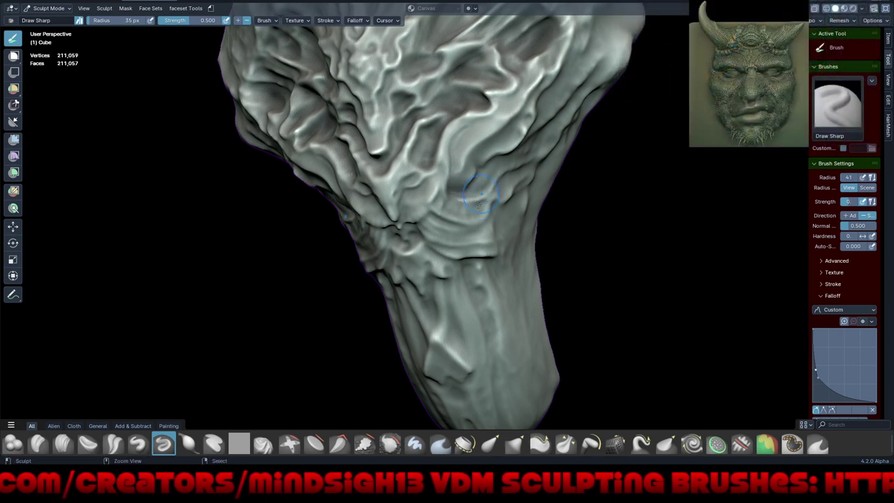
scroll(496, 169, "down", 3)
Step: Sculpt creases across the middle and along the top of the lumpy head
mouse_move(536, 296)
middle_mouse_down()
mouse_move(590, 259)
mouse_move(574, 231)
mouse_move(569, 266)
mouse_move(504, 219)
mouse_move(504, 253)
mouse_move(522, 265)
mouse_move(475, 283)
mouse_move(504, 182)
middle_mouse_up()
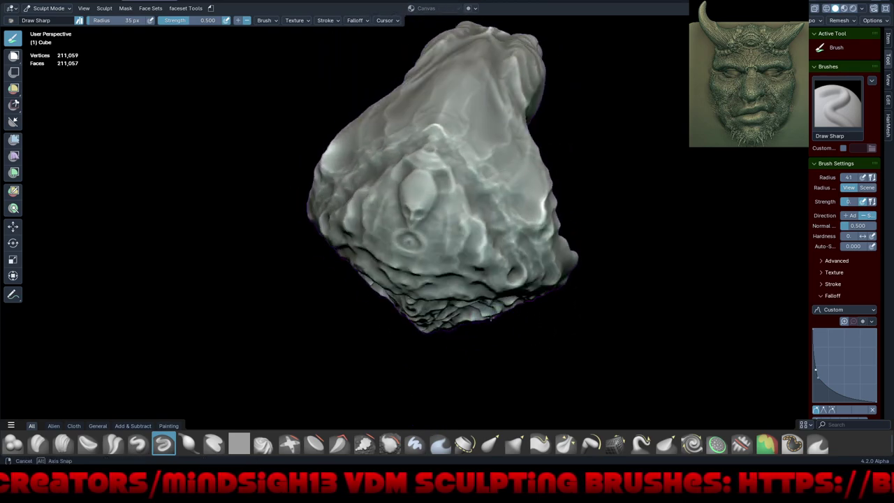
mouse_move(504, 183)
left_mouse_down()
mouse_move(518, 191)
mouse_move(531, 178)
mouse_move(520, 166)
left_mouse_up()
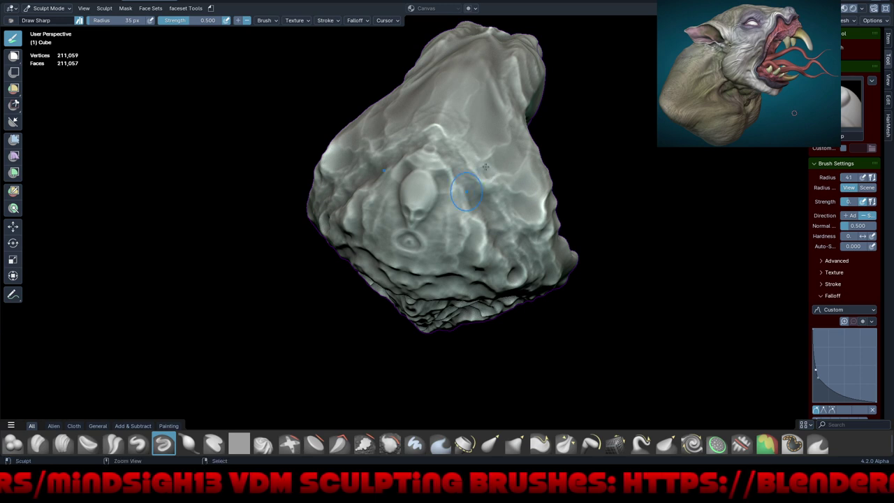
left_click_drag(488, 182, 503, 167)
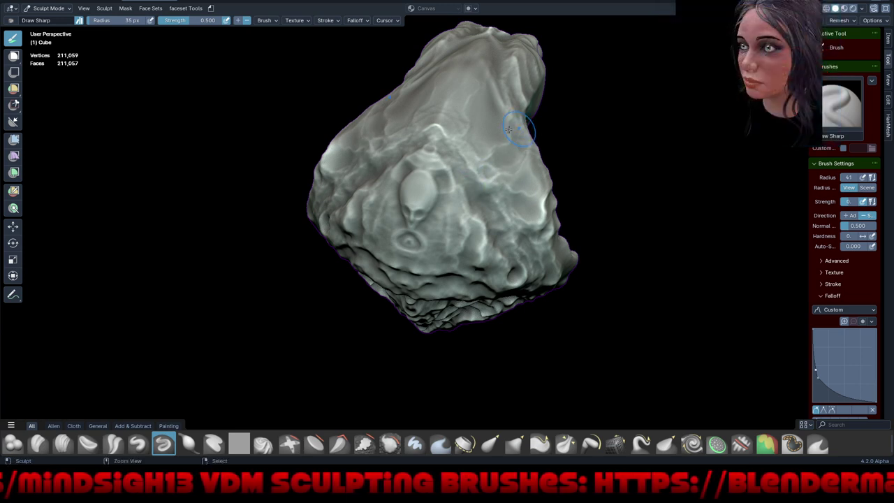
mouse_move(528, 130)
left_mouse_down()
mouse_move(470, 178)
mouse_move(459, 133)
left_mouse_up()
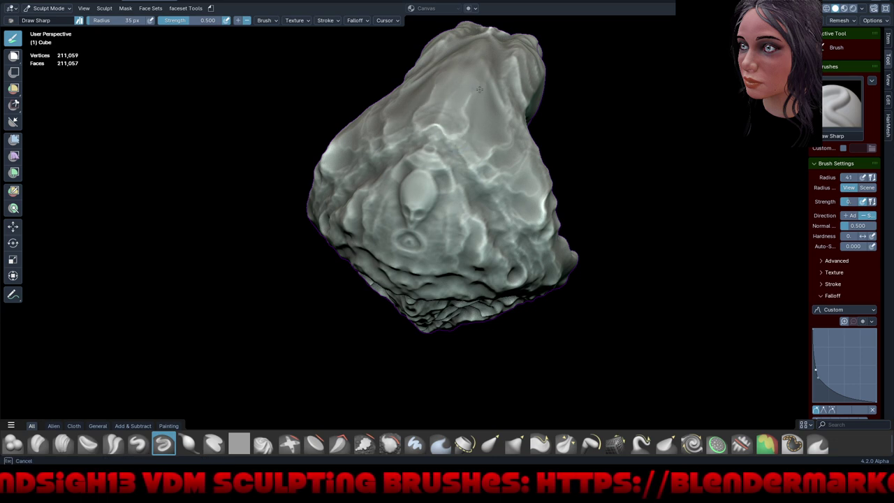
Step: Deepen the top ridge with more strokes, then return to a front view
left_click_drag(481, 52, 480, 56)
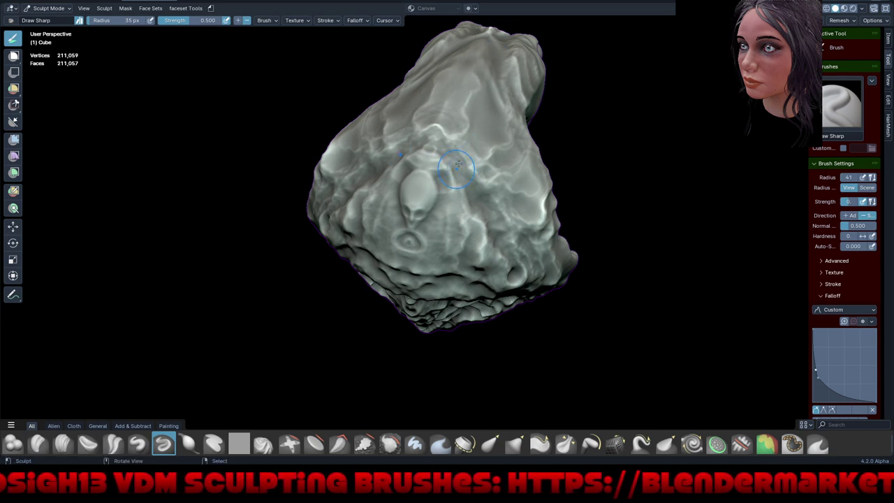
left_click_drag(468, 164, 447, 143)
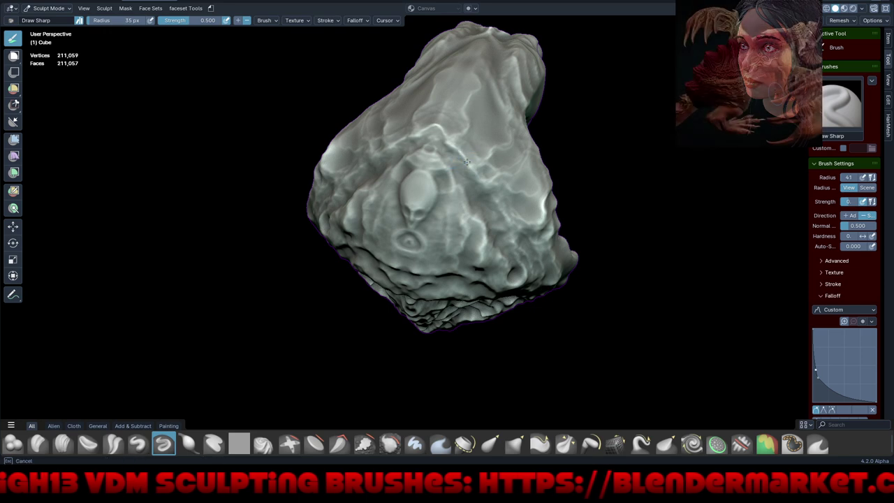
left_click_drag(438, 129, 435, 124)
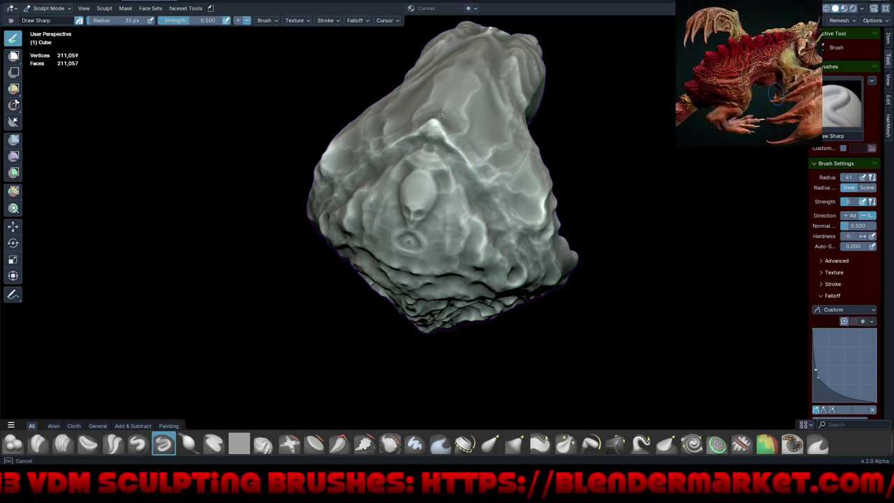
left_click_drag(442, 111, 450, 90)
mouse_move(451, 94)
middle_mouse_down()
mouse_move(529, 138)
mouse_move(522, 186)
mouse_move(550, 241)
mouse_move(523, 89)
mouse_move(533, 246)
mouse_move(489, 255)
mouse_move(493, 246)
mouse_move(517, 279)
mouse_move(508, 262)
mouse_move(499, 278)
middle_mouse_up()
Step: Zoom in and carve a Draw Sharp stroke into the neck below the patterned center
scroll(447, 245, "up", 3)
scroll(431, 229, "up", 2)
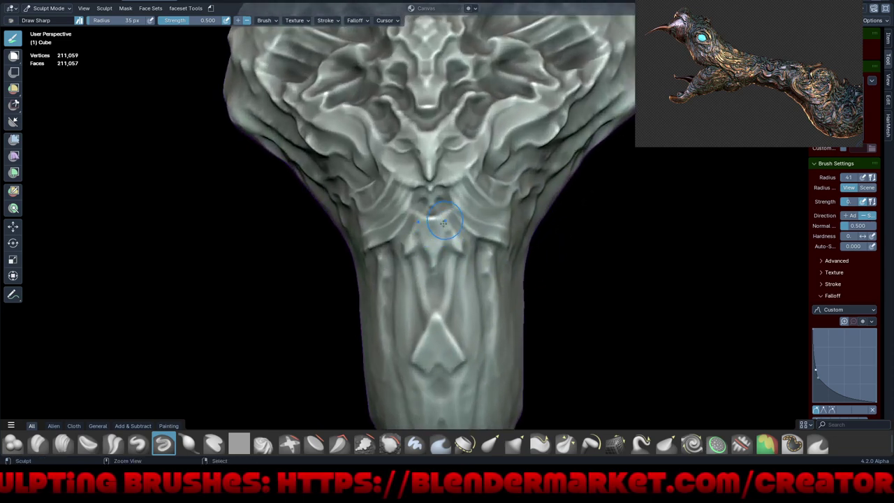
middle_click_drag(444, 222, 436, 217)
middle_click_drag(436, 249, 434, 256, "ctrl")
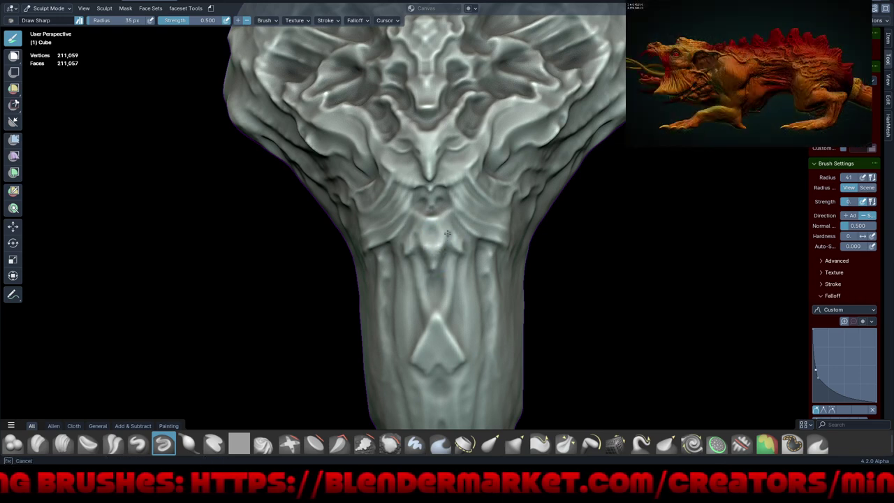
left_click_drag(445, 253, 446, 280)
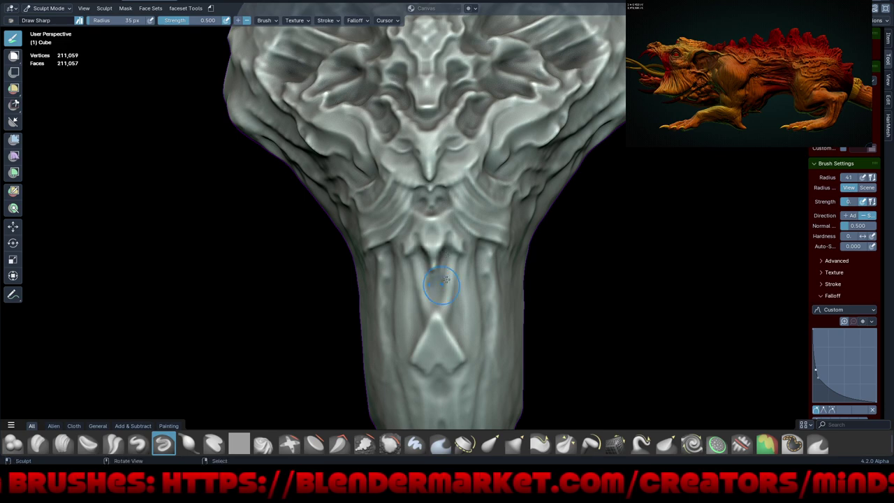
left_click_drag(453, 314, 459, 272)
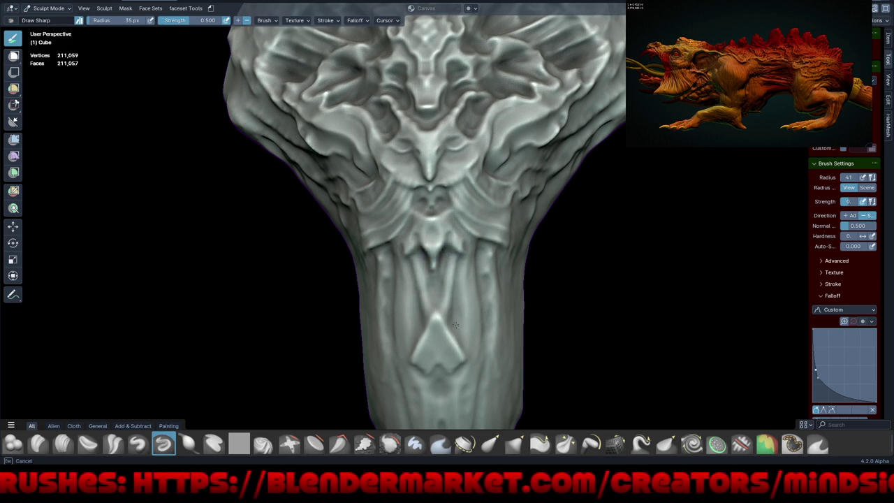
left_click_drag(454, 325, 462, 318)
scroll(466, 322, "down", 3)
scroll(492, 311, "down", 2)
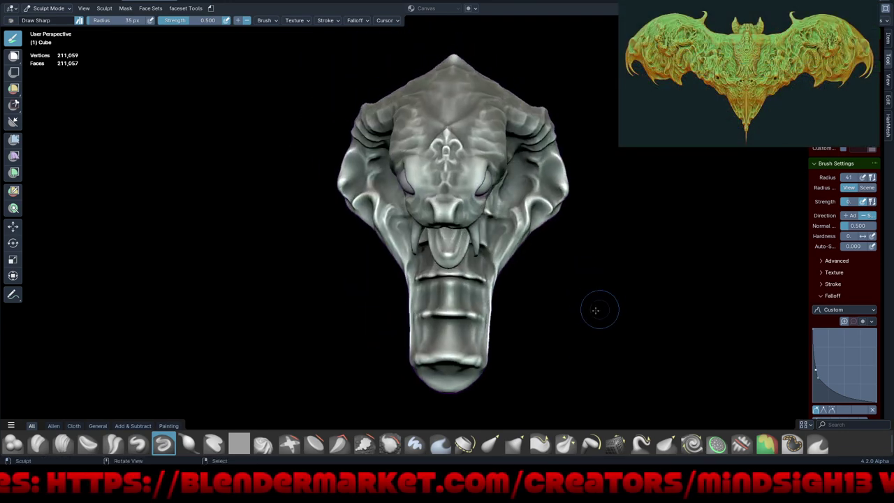
Step: Sculpt detail onto the cobra's forehead and the area above its eye
scroll(482, 213, "up", 3)
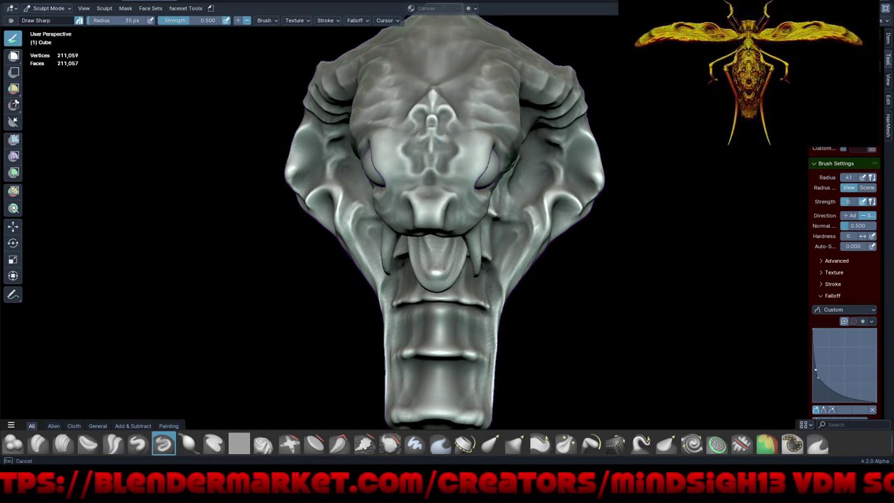
mouse_move(447, 192)
left_mouse_down()
mouse_move(450, 183)
mouse_move(497, 207)
left_mouse_up()
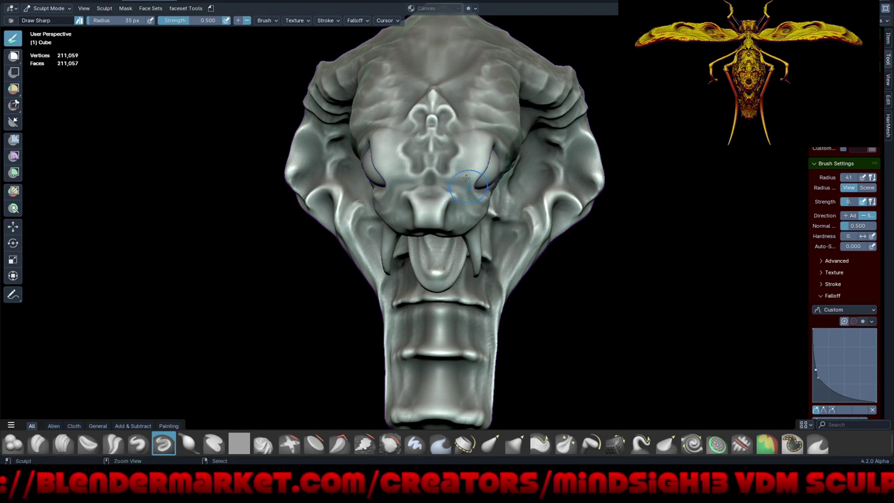
mouse_move(467, 178)
left_mouse_down()
mouse_move(457, 161)
mouse_move(489, 149)
left_mouse_up()
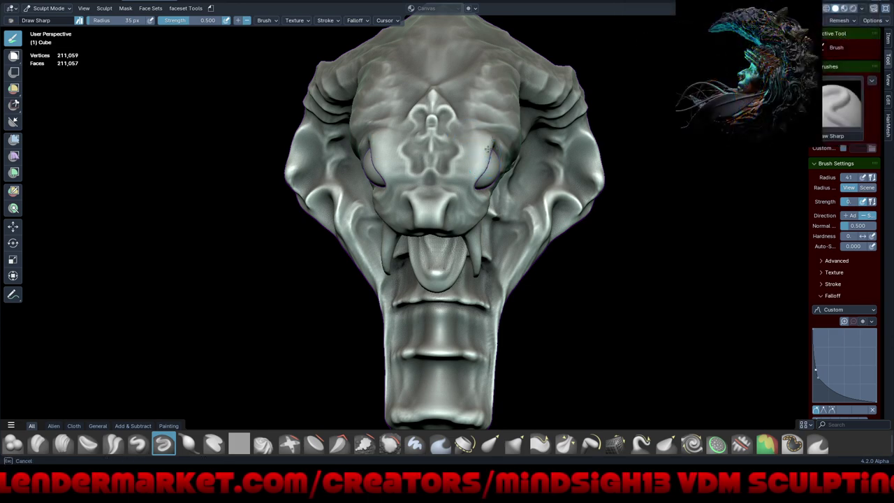
left_click_drag(478, 172, 489, 151)
middle_click_drag(489, 150, 461, 159)
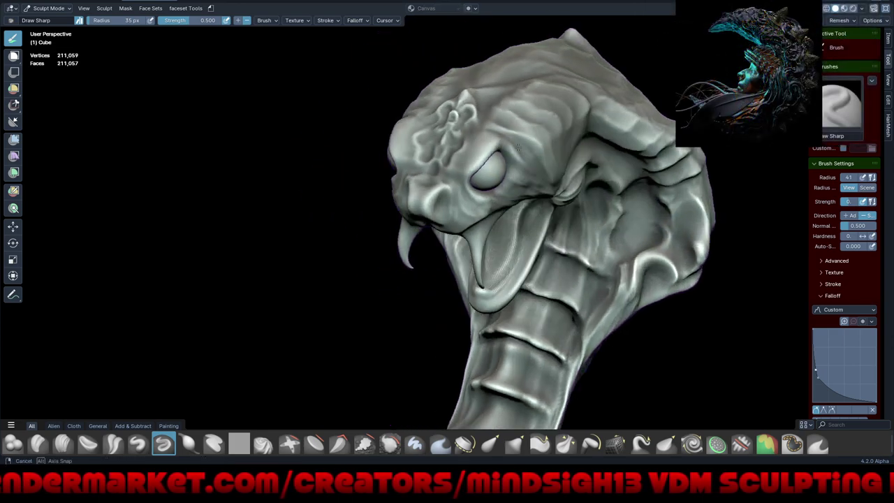
mouse_move(481, 156)
left_mouse_down()
mouse_move(510, 144)
mouse_move(581, 186)
mouse_move(565, 144)
mouse_move(571, 124)
left_mouse_up()
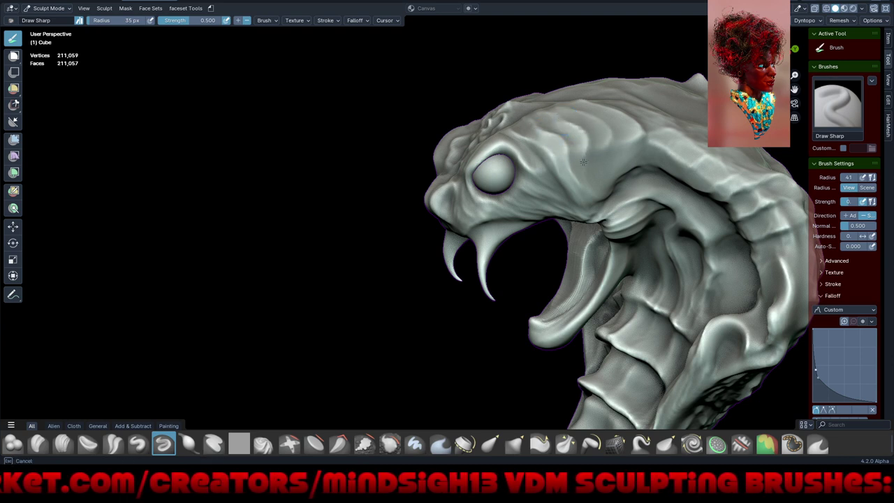
Step: Refine the brow ridge and carve detail below the eye, then check the head
mouse_move(595, 180)
left_mouse_down()
mouse_move(615, 206)
mouse_move(625, 158)
mouse_move(606, 146)
mouse_move(611, 139)
mouse_move(598, 150)
mouse_move(636, 132)
mouse_move(623, 157)
mouse_move(629, 139)
mouse_move(633, 162)
mouse_move(620, 124)
mouse_move(608, 127)
left_mouse_up()
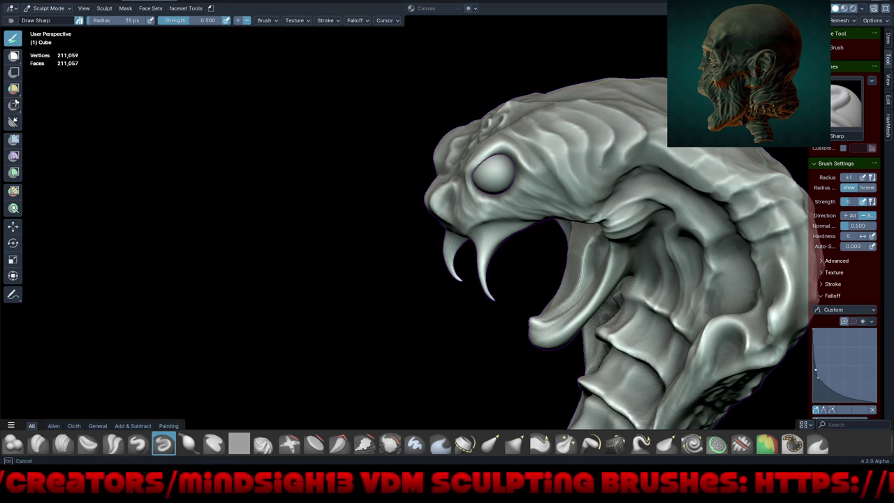
mouse_move(602, 167)
left_mouse_down()
mouse_move(622, 172)
mouse_move(583, 146)
mouse_move(590, 141)
mouse_move(613, 178)
mouse_move(575, 176)
mouse_move(609, 192)
mouse_move(577, 169)
mouse_move(595, 186)
mouse_move(592, 151)
mouse_move(601, 161)
mouse_move(632, 159)
left_mouse_up()
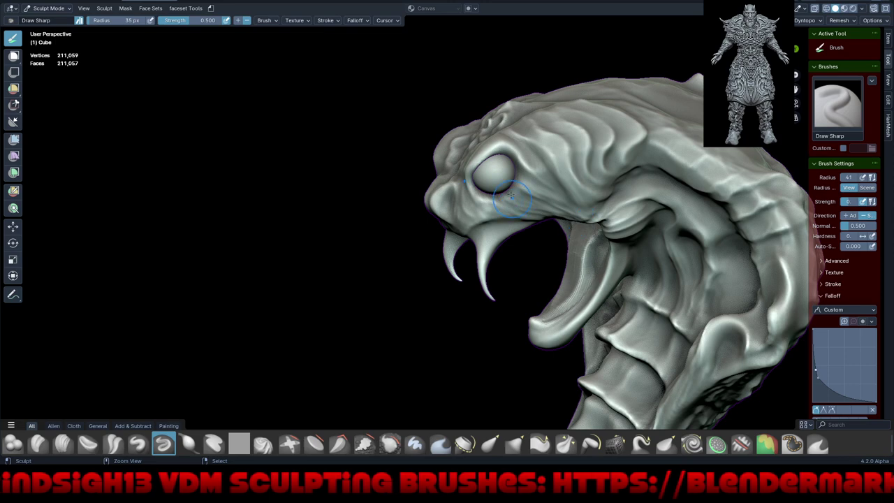
left_click_drag(517, 203, 552, 211)
mouse_move(608, 216)
left_mouse_down()
mouse_move(633, 185)
mouse_move(657, 182)
left_mouse_up()
mouse_move(704, 218)
middle_mouse_down()
mouse_move(567, 212)
mouse_move(603, 190)
mouse_move(533, 244)
middle_mouse_up()
scroll(566, 212, "down", 5)
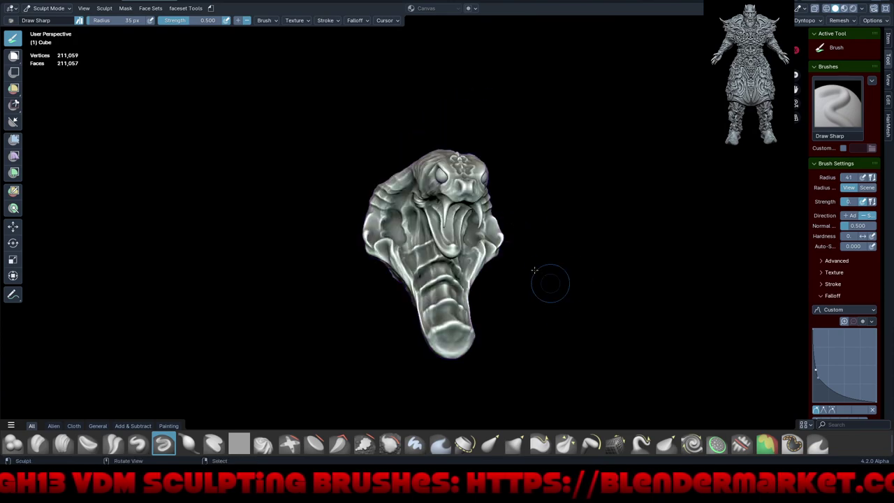
mouse_move(549, 280)
middle_mouse_down()
mouse_move(519, 313)
mouse_move(479, 255)
mouse_move(529, 242)
mouse_move(533, 254)
mouse_move(559, 257)
middle_mouse_up()
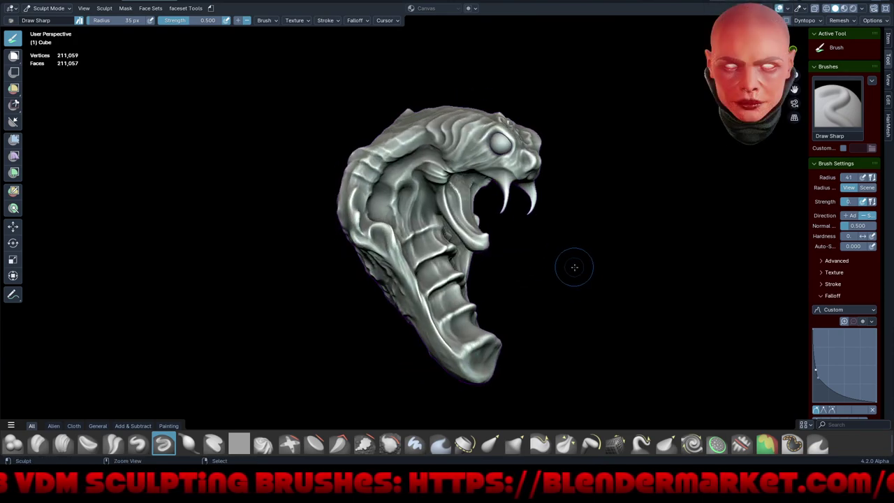
Step: Through Save As, create and open a new '4.2 Blends' folder in Documents
key("ctrl+s")
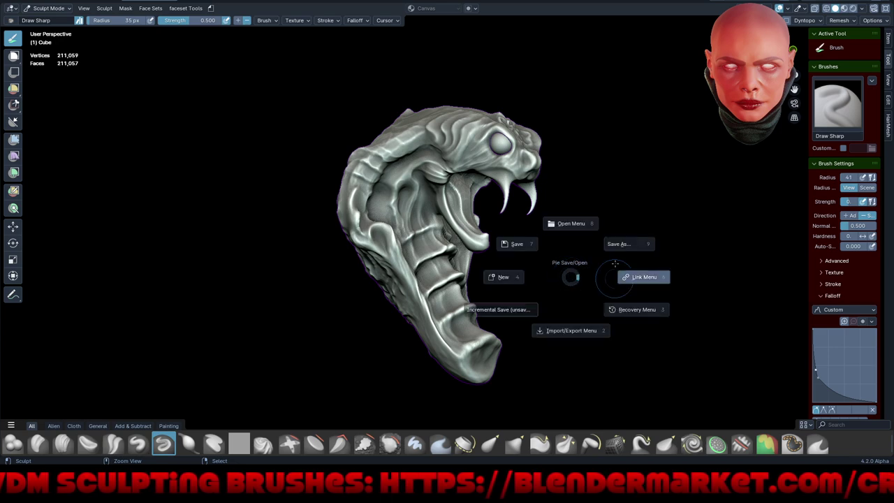
left_click(613, 244)
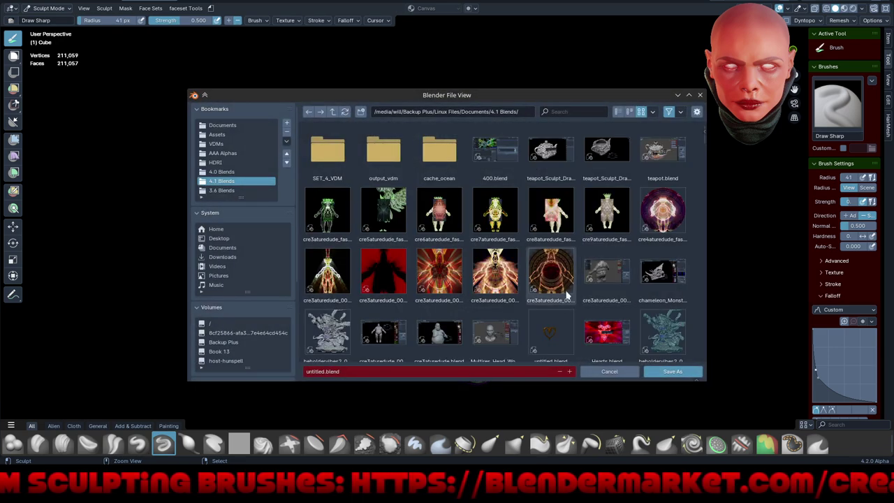
left_click(361, 112)
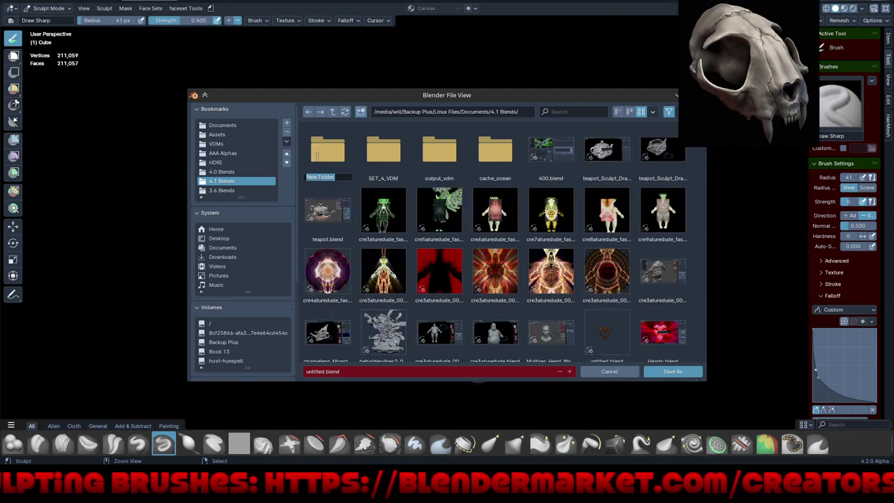
left_click(333, 112)
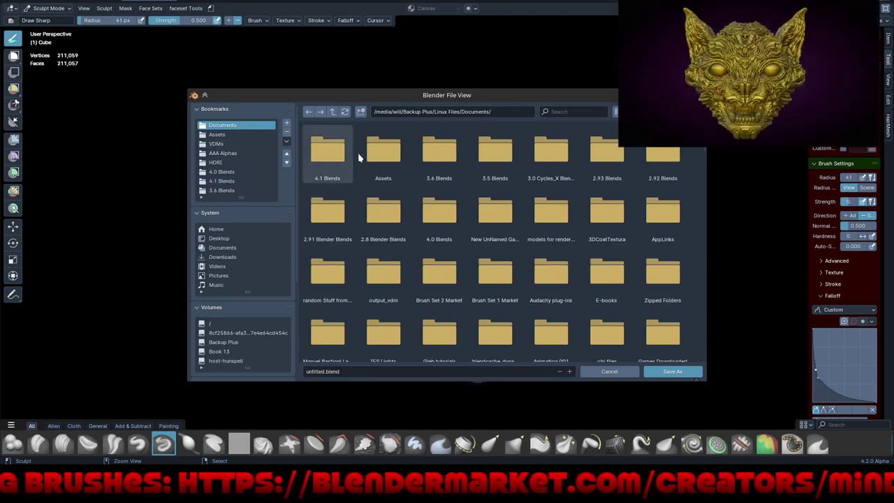
left_click(362, 114)
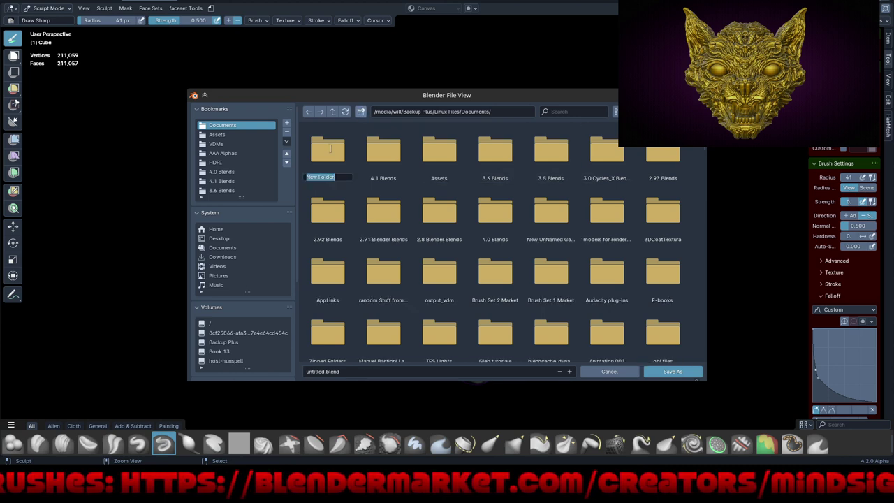
type("4.2 Blends")
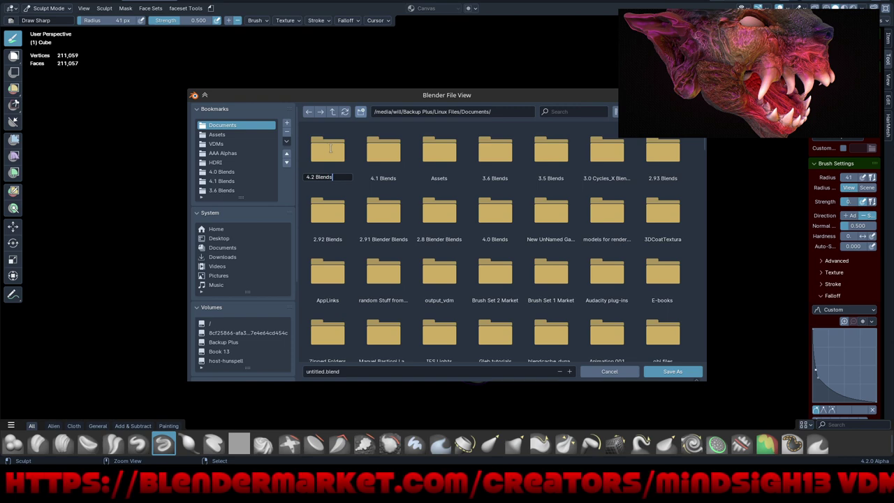
key("Return")
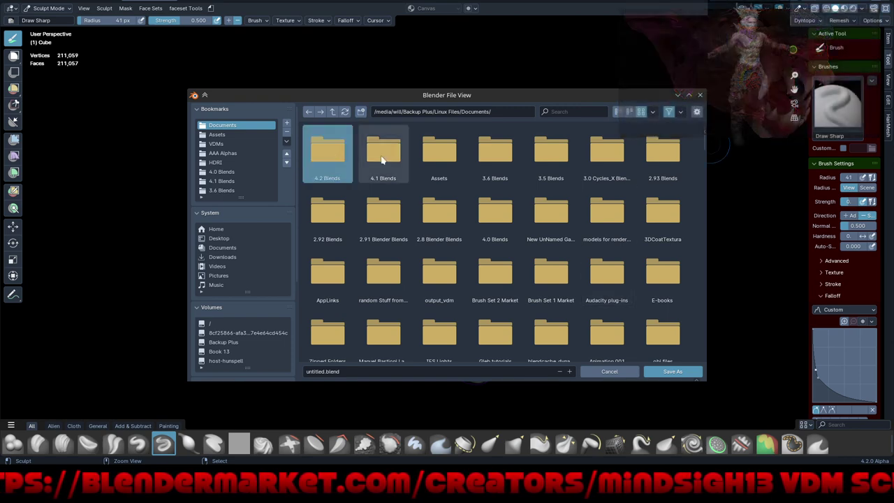
double_click(335, 154)
Step: Save the sculpt as Snakeface.blend in the 4.2 Blends folder
left_click(349, 371)
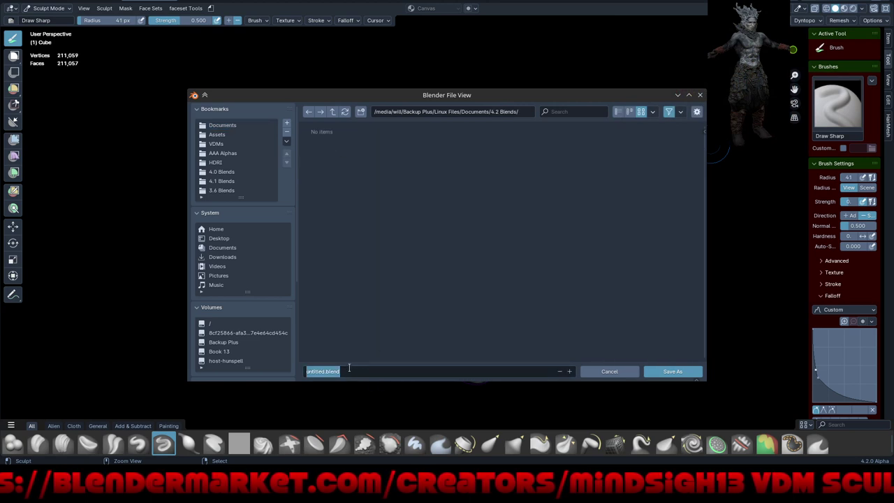
type("Snakeface")
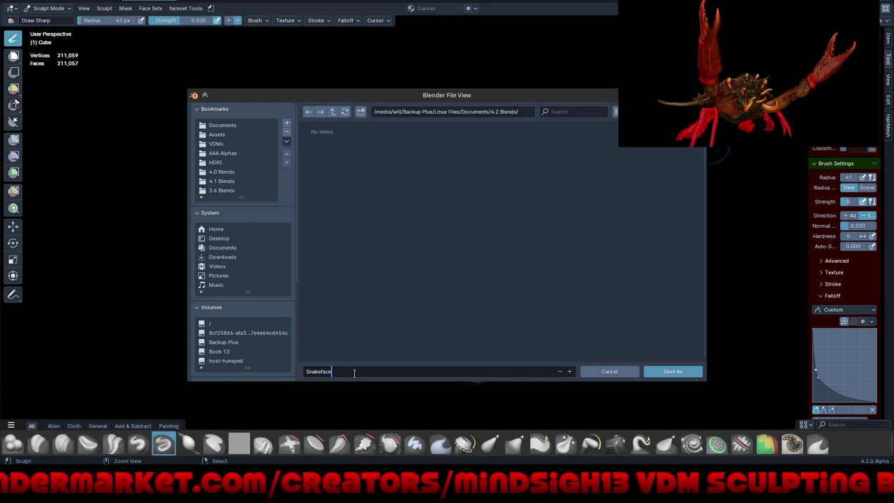
key("Return")
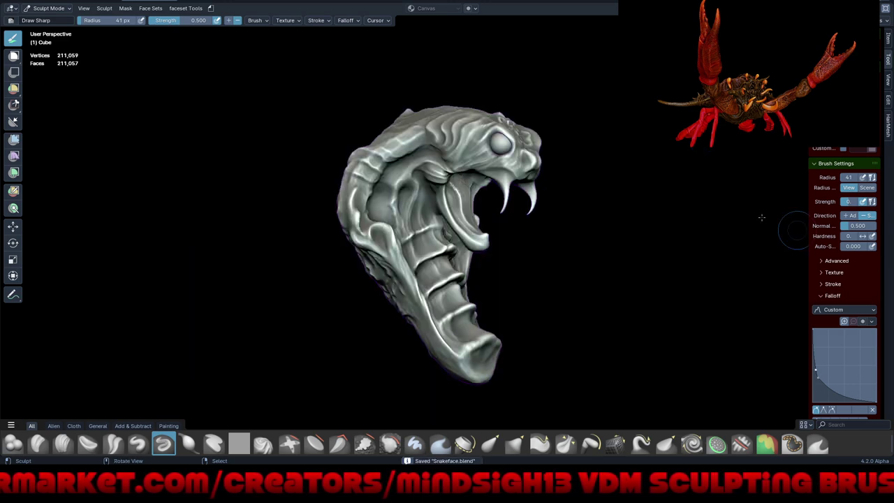
mouse_move(627, 314)
middle_mouse_down()
mouse_move(571, 305)
mouse_move(563, 326)
middle_mouse_up()
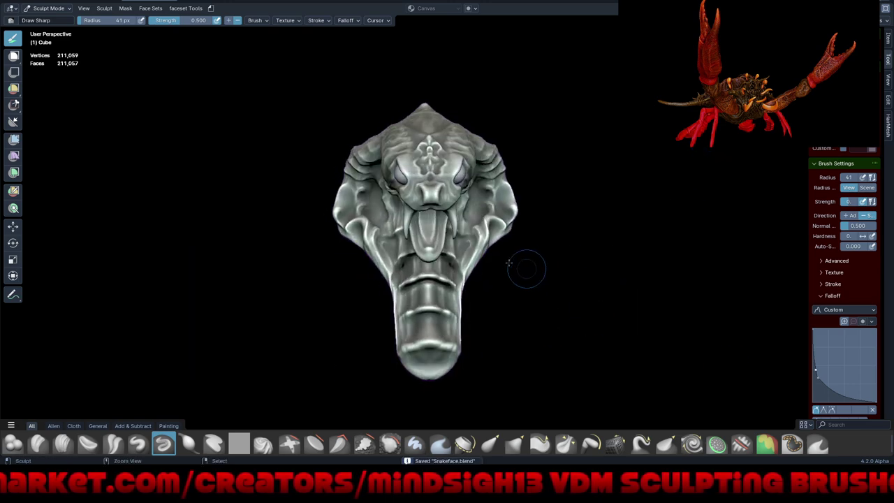
middle_click_drag(509, 264, 363, 210)
Step: Sculpt Draw Sharp strokes along the side of the jaw and the neck
scroll(316, 177, "up", 5)
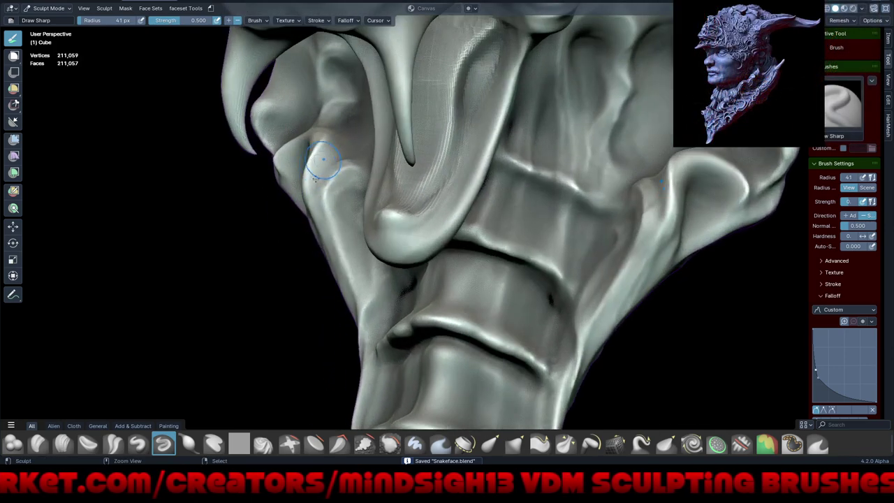
mouse_move(316, 177)
left_mouse_down()
mouse_move(343, 194)
mouse_move(370, 292)
mouse_move(356, 260)
mouse_move(348, 167)
mouse_move(331, 223)
left_mouse_up()
middle_click_drag(344, 335, 374, 294)
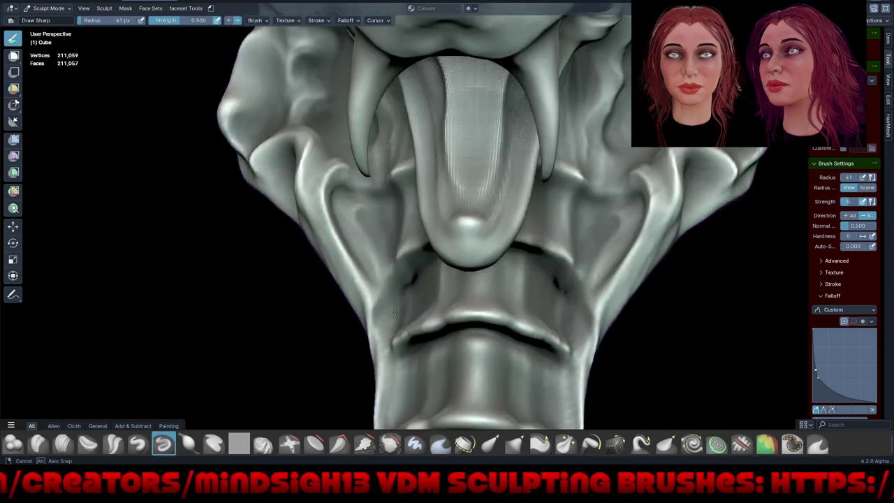
left_click_drag(311, 187, 323, 228)
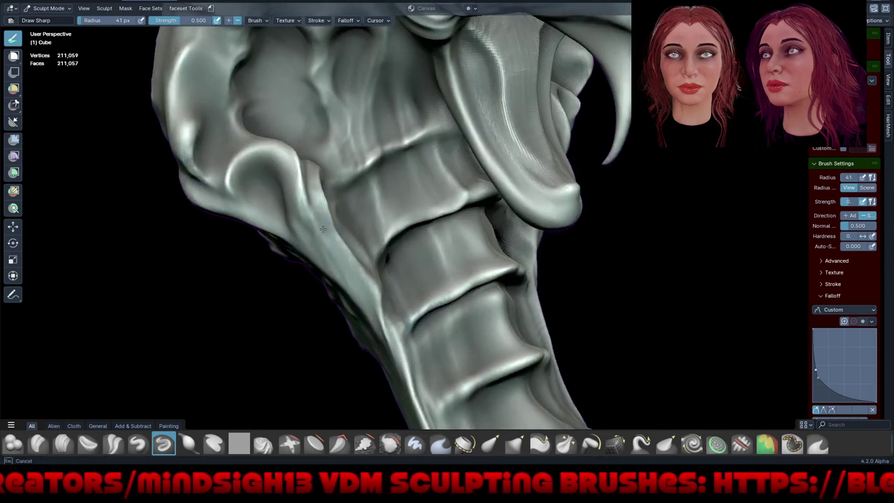
left_click_drag(367, 309, 353, 289)
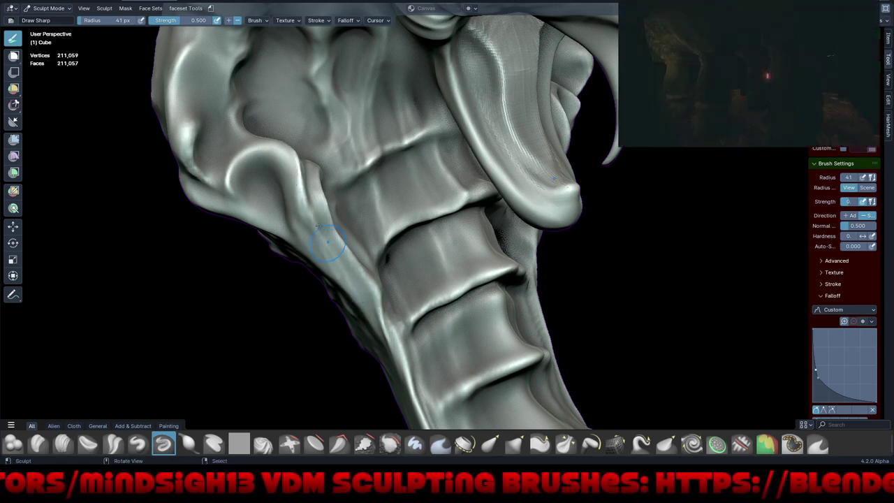
Step: Carve a ridge down the neck edge, then settle on a symmetric straight-on view
left_click_drag(338, 252, 358, 322)
left_click_drag(301, 202, 297, 170)
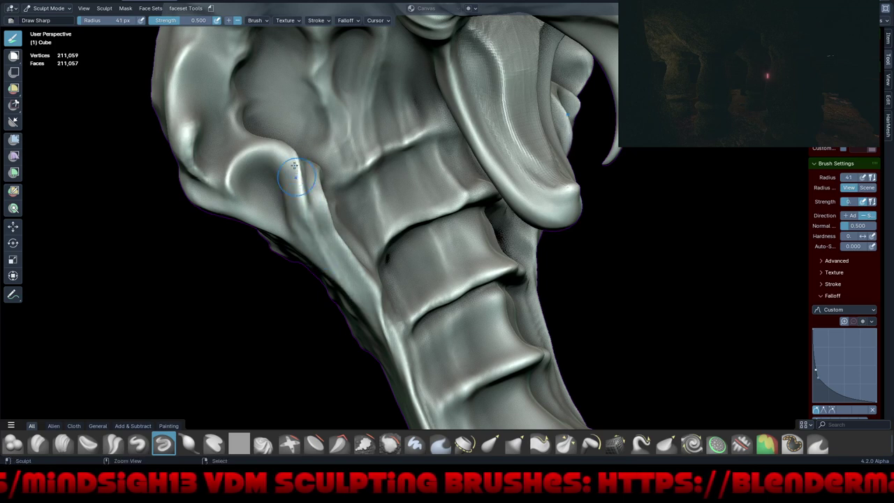
left_click_drag(297, 170, 305, 227)
left_click_drag(281, 188, 280, 184)
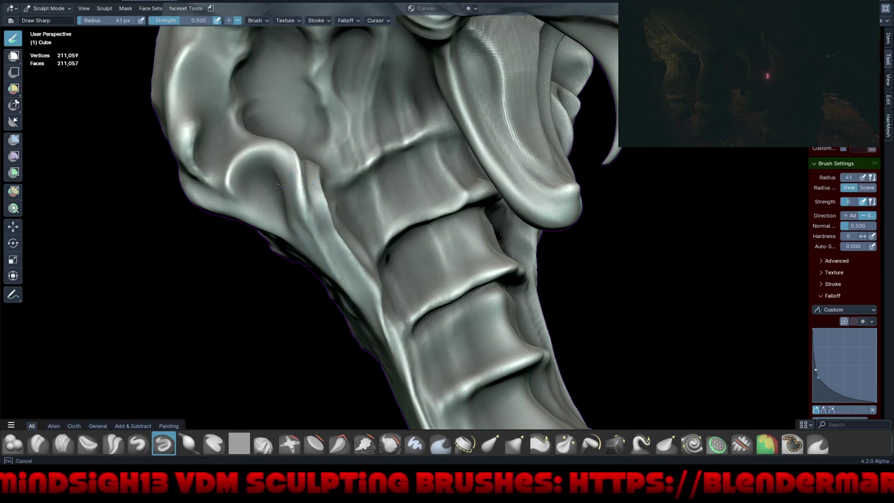
left_click_drag(297, 232, 270, 176)
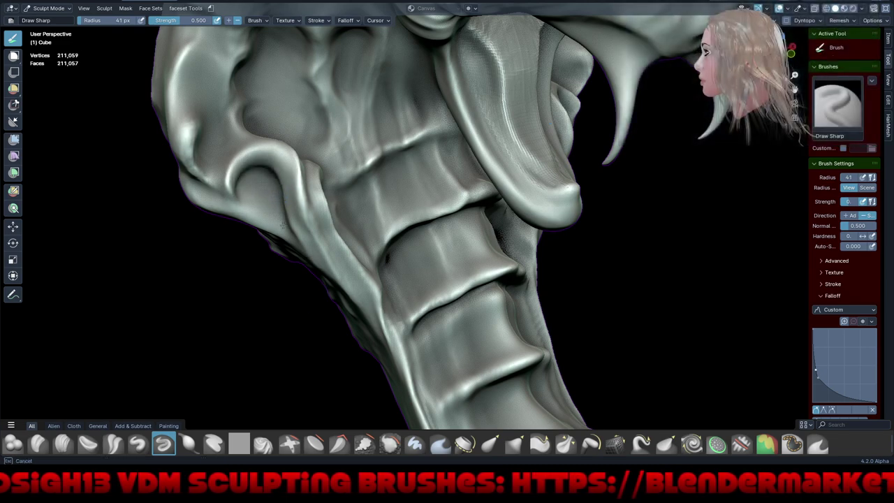
left_click_drag(283, 225, 281, 250)
scroll(455, 295, "down", 5)
mouse_move(525, 303)
middle_mouse_down()
mouse_move(542, 318)
mouse_move(636, 306)
middle_mouse_up()
mouse_move(586, 284)
middle_mouse_down()
mouse_move(642, 261)
mouse_move(615, 252)
mouse_move(569, 269)
mouse_move(568, 290)
mouse_move(682, 297)
mouse_move(636, 288)
middle_mouse_up()
middle_click_drag(498, 272, 509, 296)
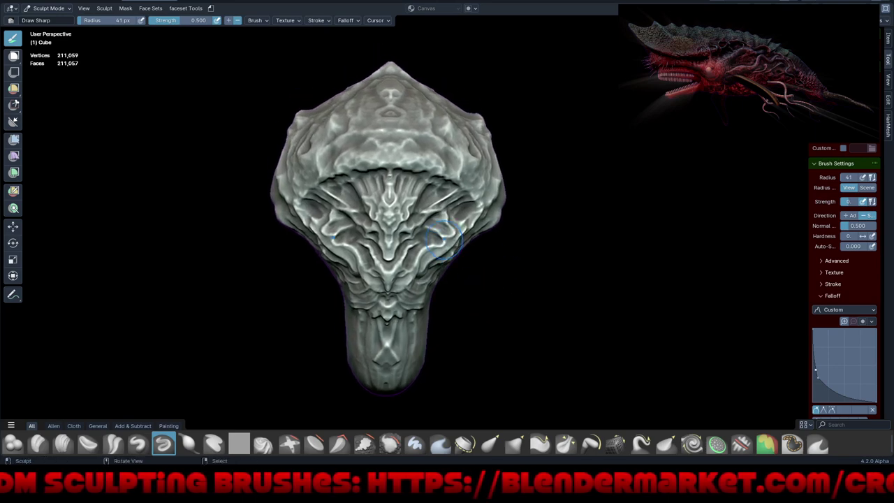
Step: Sculpt detail into the central face pattern and a stroke across the brow
scroll(444, 238, "up", 1)
scroll(426, 227, "up", 2)
scroll(398, 213, "up", 3)
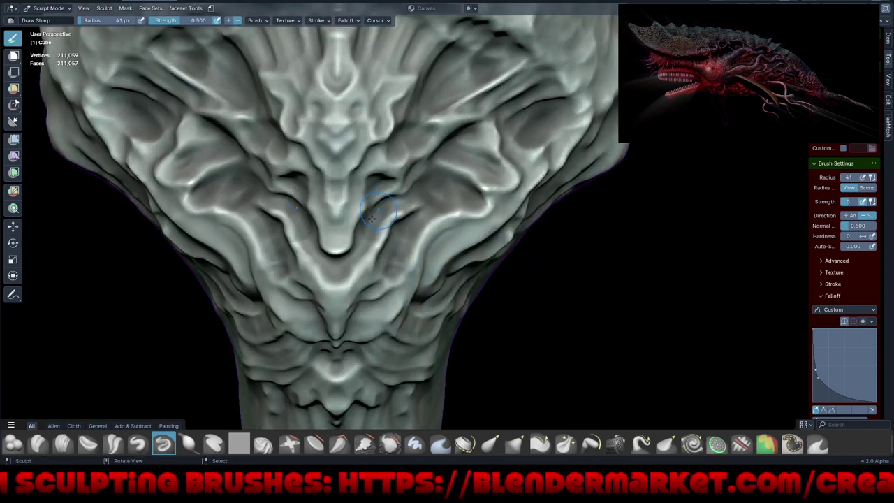
left_click_drag(374, 217, 370, 230)
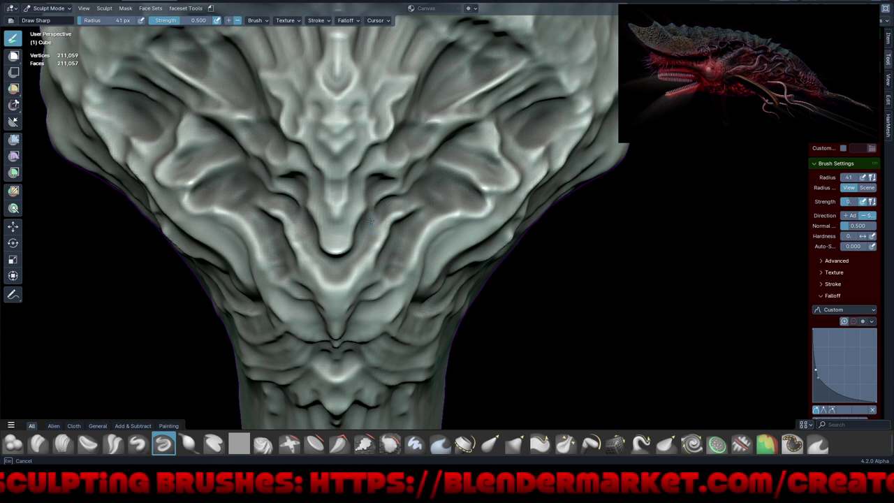
left_click_drag(371, 221, 398, 203)
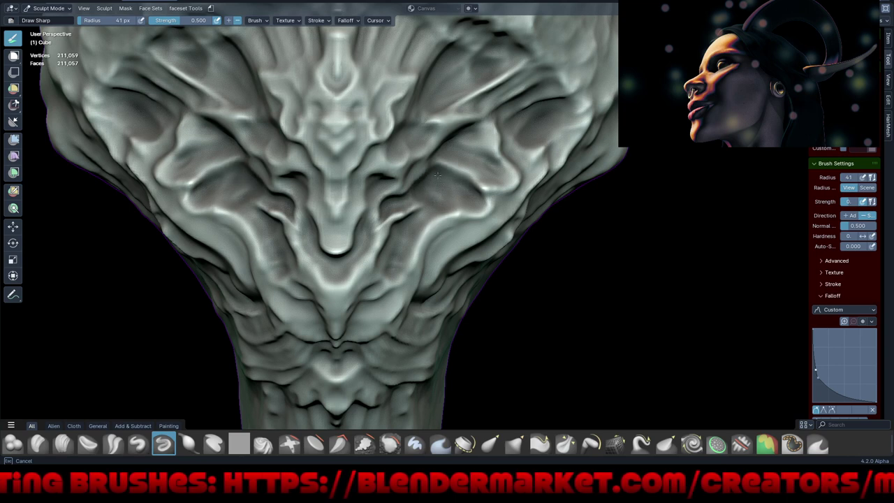
left_click_drag(437, 175, 460, 192)
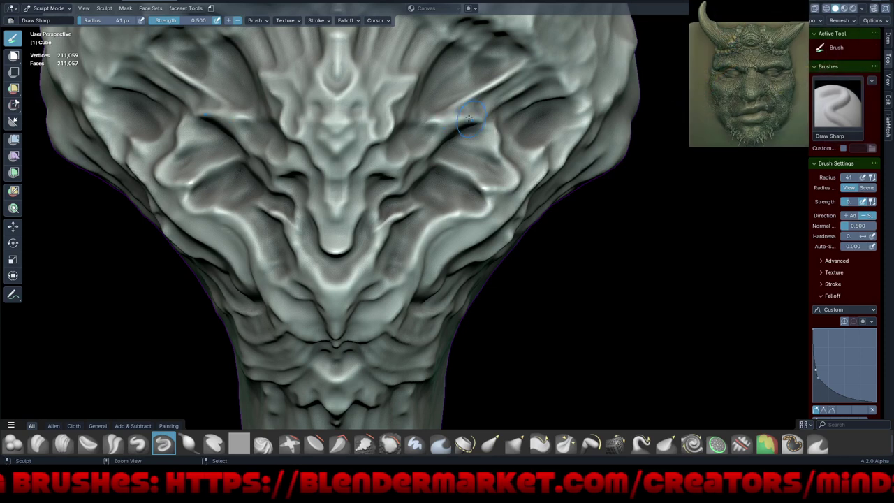
mouse_move(470, 121)
left_mouse_down()
mouse_move(440, 123)
mouse_move(433, 137)
left_mouse_up()
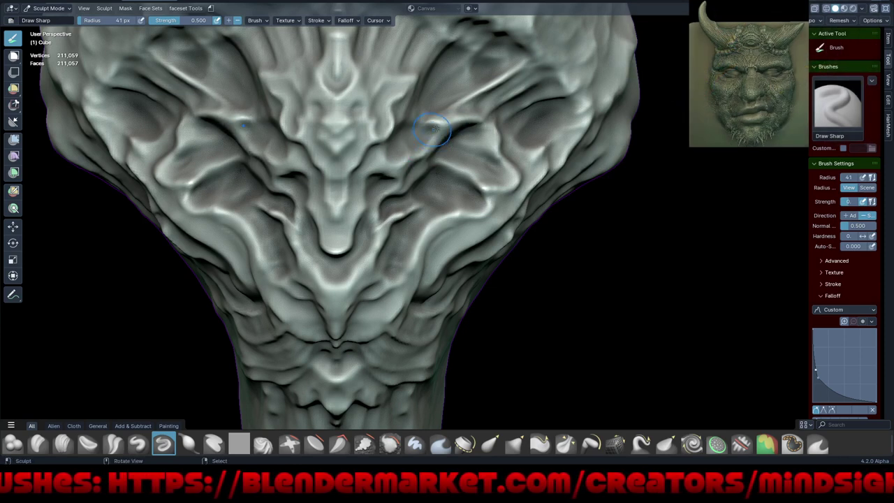
mouse_move(417, 157)
left_mouse_down()
mouse_move(432, 133)
mouse_move(402, 141)
left_mouse_up()
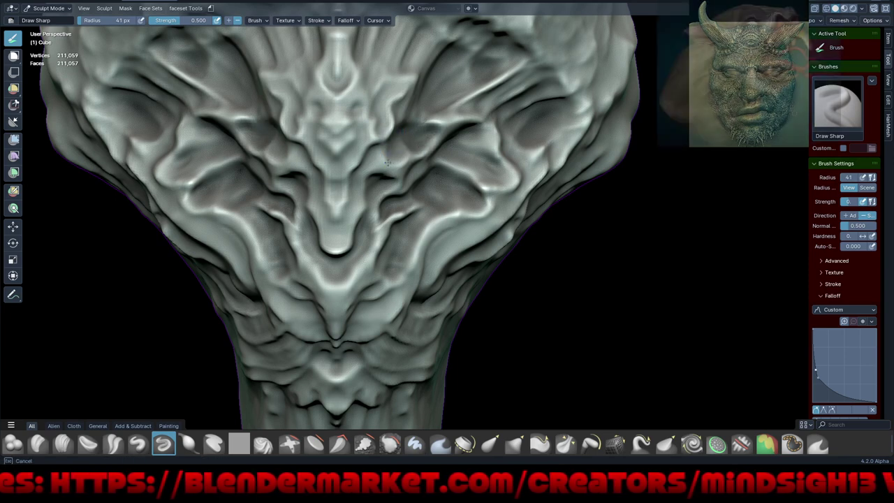
Step: Carve mirrored creases down the front of the neck
scroll(429, 184, "down", 5)
scroll(499, 265, "down", 3)
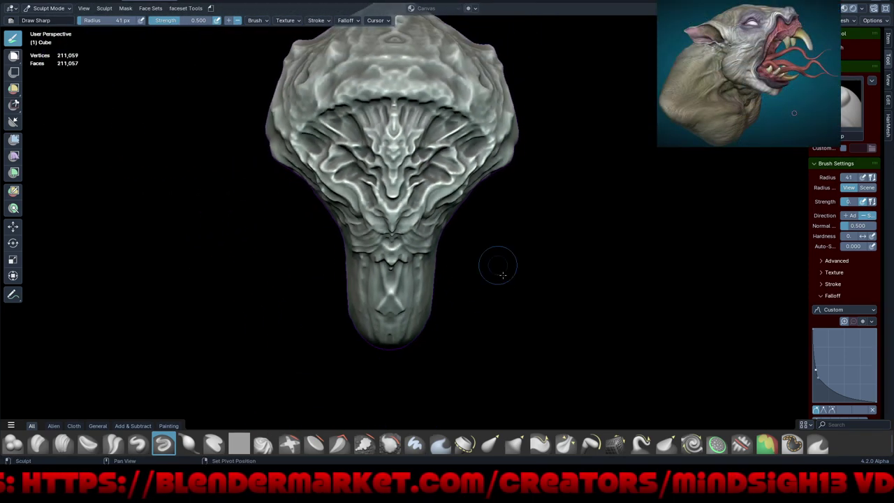
middle_click_drag(498, 265, 479, 283)
mouse_move(511, 343)
middle_mouse_down()
mouse_move(503, 299)
mouse_move(518, 320)
mouse_move(521, 301)
middle_mouse_up()
middle_click_drag(454, 314, 416, 282, "ctrl")
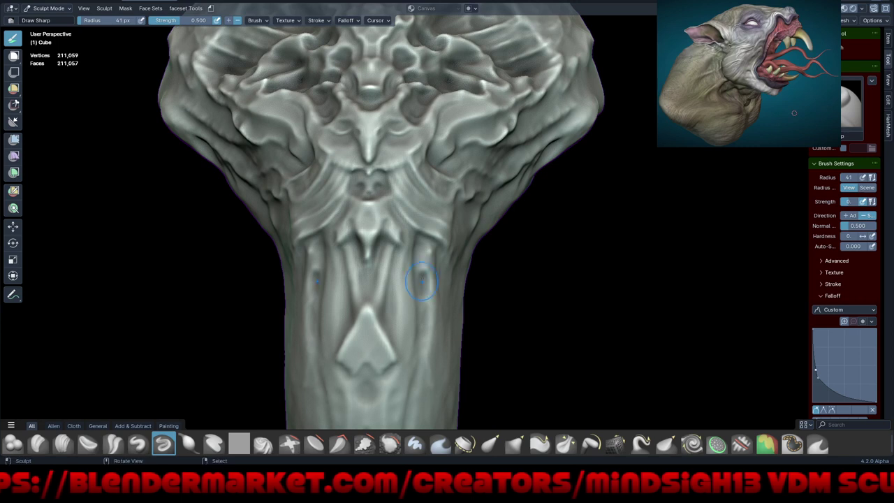
left_click_drag(421, 295, 423, 334)
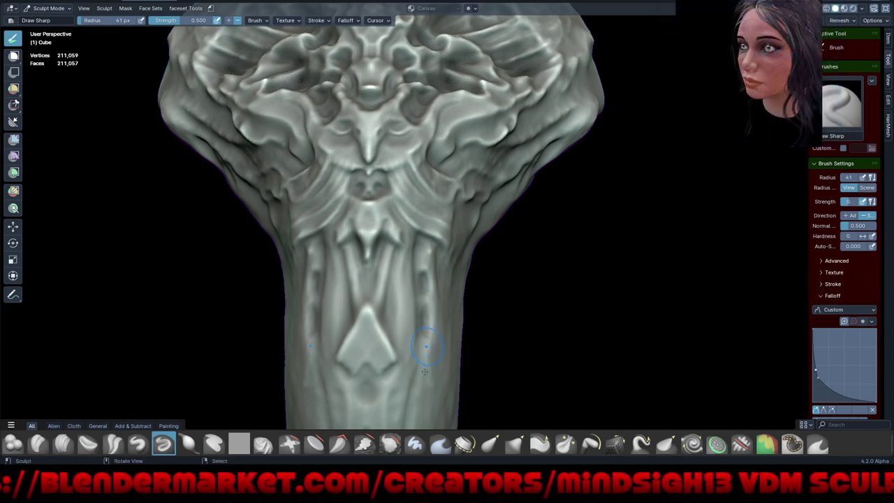
left_click_drag(426, 369, 419, 360)
mouse_move(429, 393)
left_mouse_down()
mouse_move(419, 355)
mouse_move(436, 393)
left_mouse_up()
left_click_drag(422, 347, 427, 265)
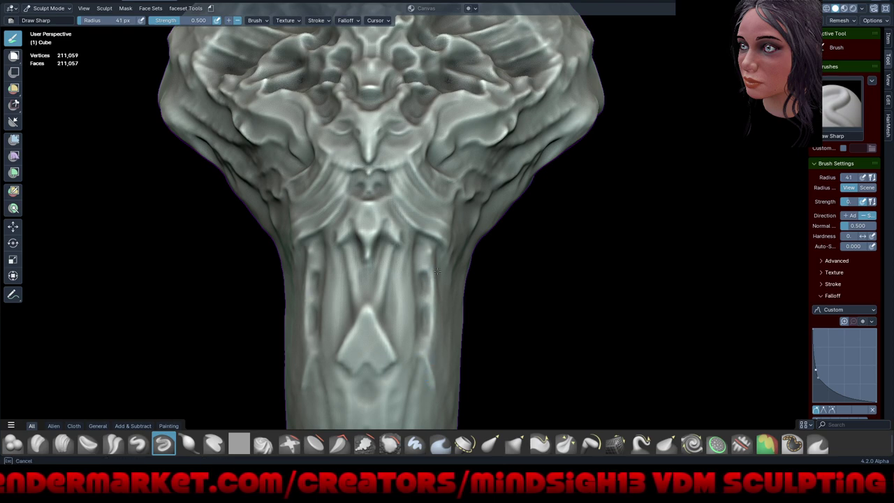
middle_click_drag(531, 261, 515, 264)
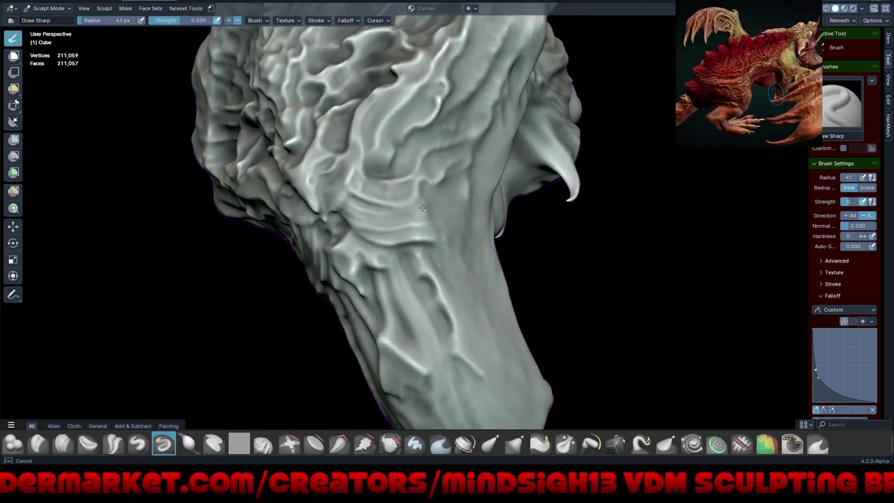
Step: Paint Draw Sharp wrinkle strokes along and across the side of the neck
left_click_drag(422, 208, 439, 245)
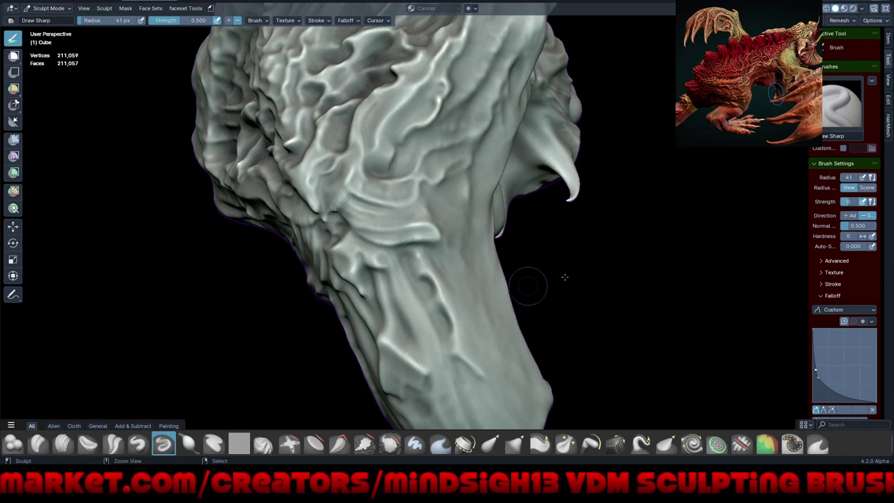
middle_click_drag(564, 278, 529, 279)
left_click_drag(447, 234, 434, 220)
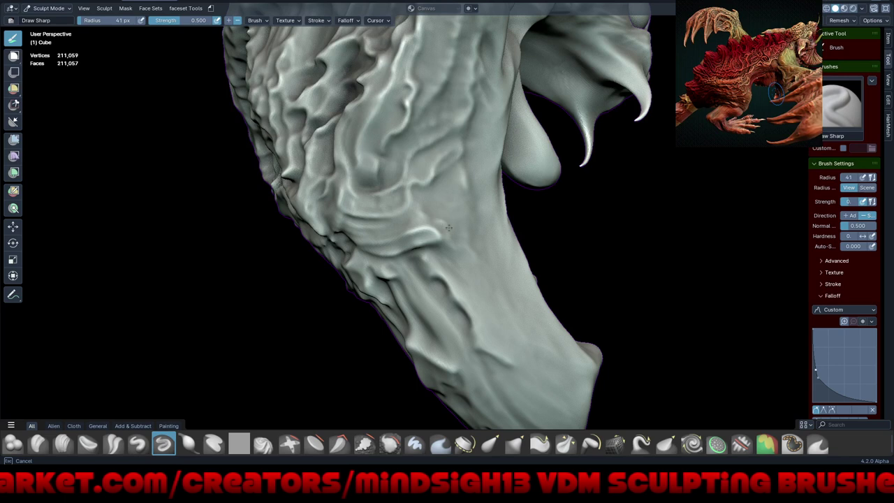
left_click_drag(492, 267, 506, 302)
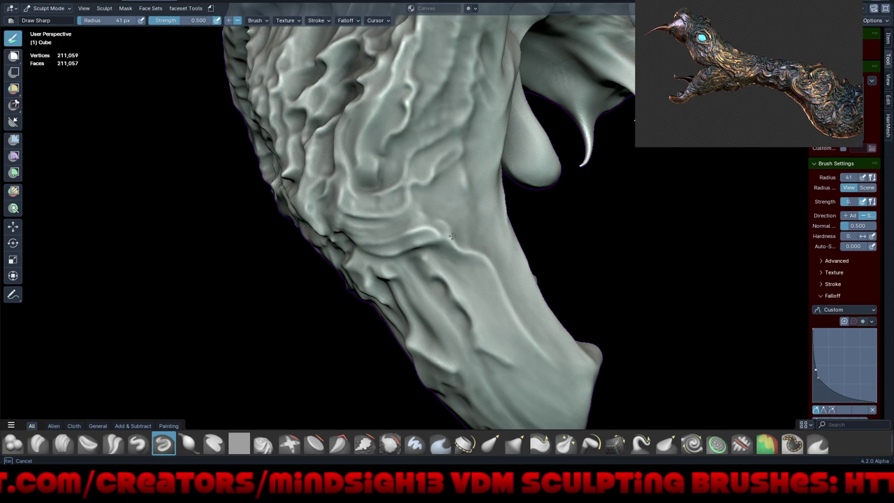
mouse_move(420, 201)
left_mouse_down()
mouse_move(419, 181)
mouse_move(428, 213)
mouse_move(438, 201)
left_mouse_up()
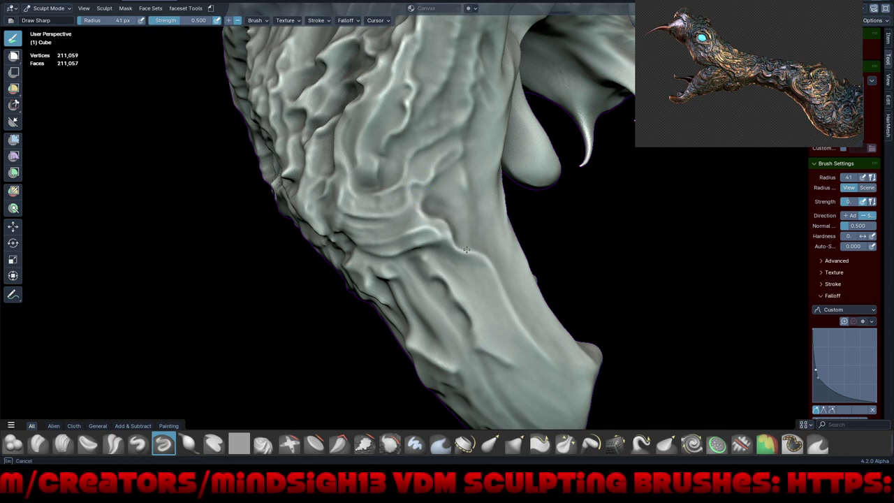
mouse_move(493, 258)
left_mouse_down()
mouse_move(531, 332)
mouse_move(583, 383)
left_mouse_up()
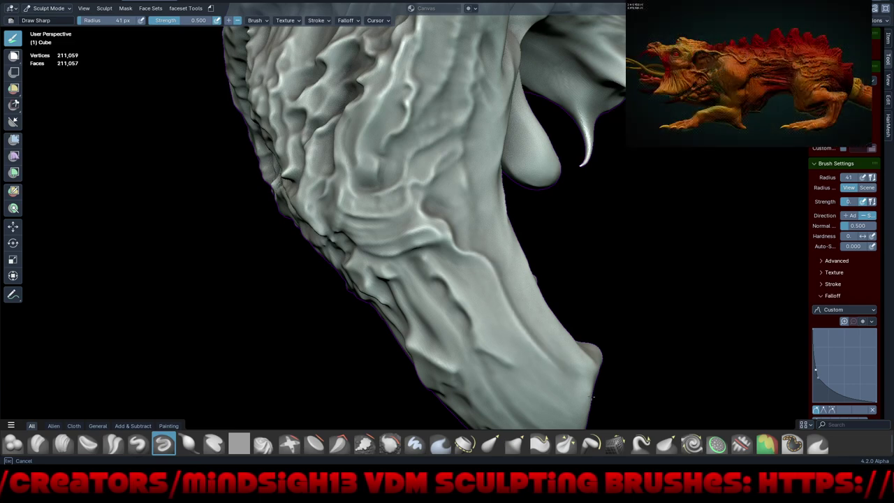
Step: Orbit and zoom around the jaw, cheek and fanged mouth to inspect the sculpt
scroll(474, 192, "down", 5)
mouse_move(549, 319)
middle_mouse_down()
mouse_move(635, 273)
mouse_move(614, 289)
mouse_move(559, 289)
mouse_move(544, 279)
mouse_move(539, 303)
mouse_move(552, 282)
mouse_move(558, 310)
middle_mouse_up()
mouse_move(464, 370)
middle_mouse_down()
mouse_move(515, 375)
mouse_move(514, 279)
middle_mouse_up()
middle_click_drag(513, 222, 439, 143, "ctrl")
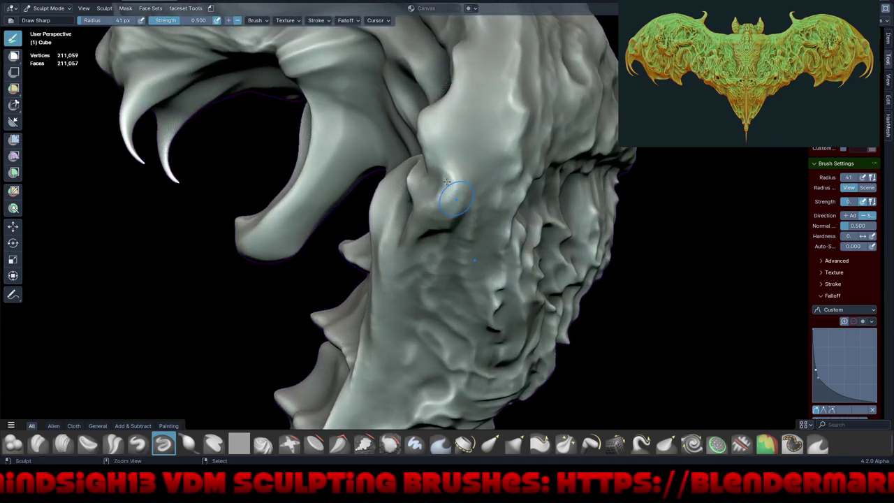
mouse_move(453, 197)
middle_mouse_down("ctrl")
mouse_move(453, 162)
mouse_move(422, 134)
mouse_move(566, 200)
mouse_move(522, 196)
mouse_move(443, 140)
middle_mouse_up("ctrl")
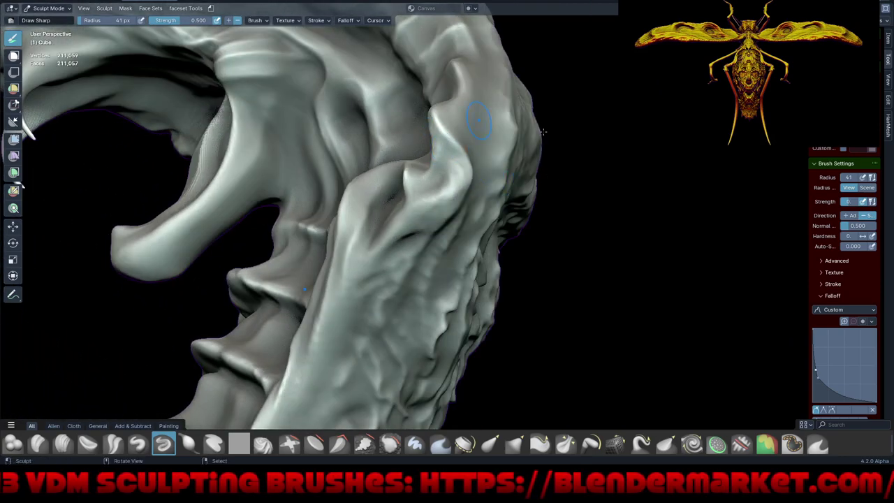
middle_click_drag(417, 106, 463, 109)
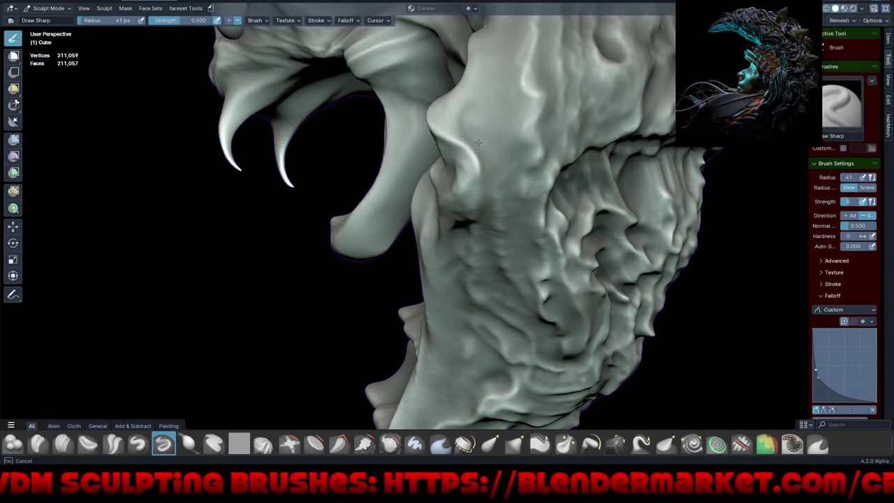
middle_click_drag(492, 169, 492, 170)
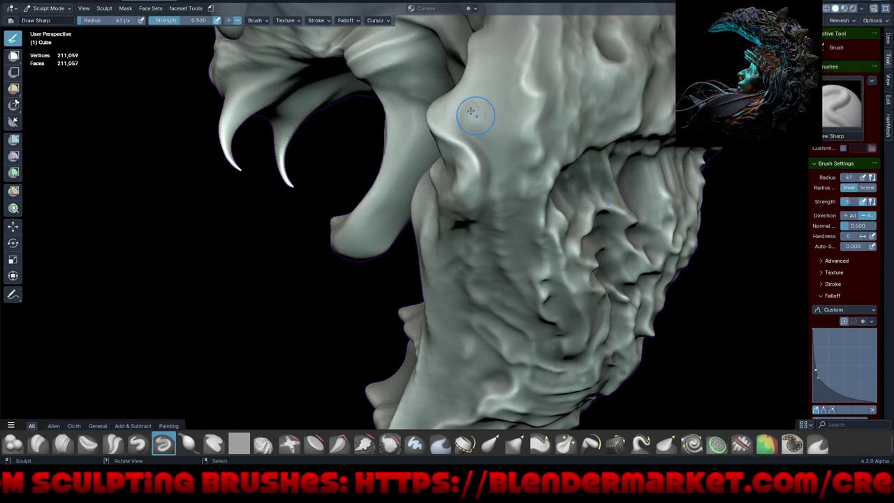
middle_click_drag(467, 120, 479, 100)
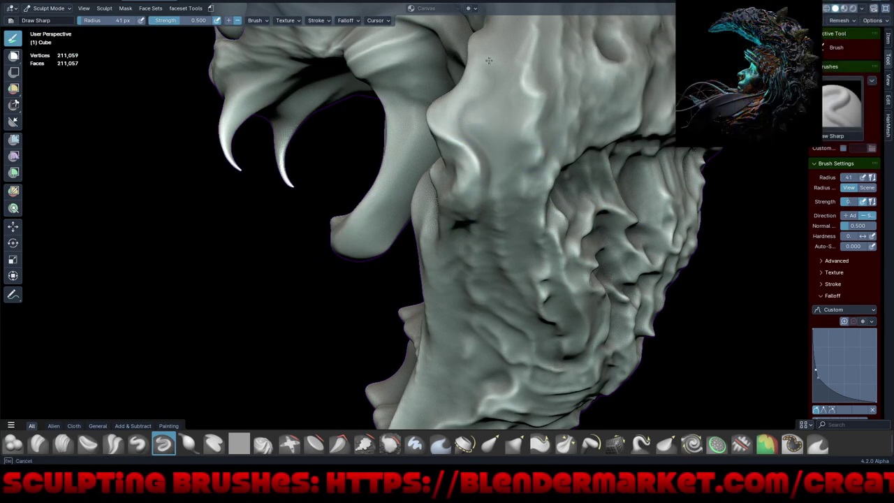
mouse_move(514, 32)
middle_mouse_down()
mouse_move(528, 46)
mouse_move(521, 94)
middle_mouse_up()
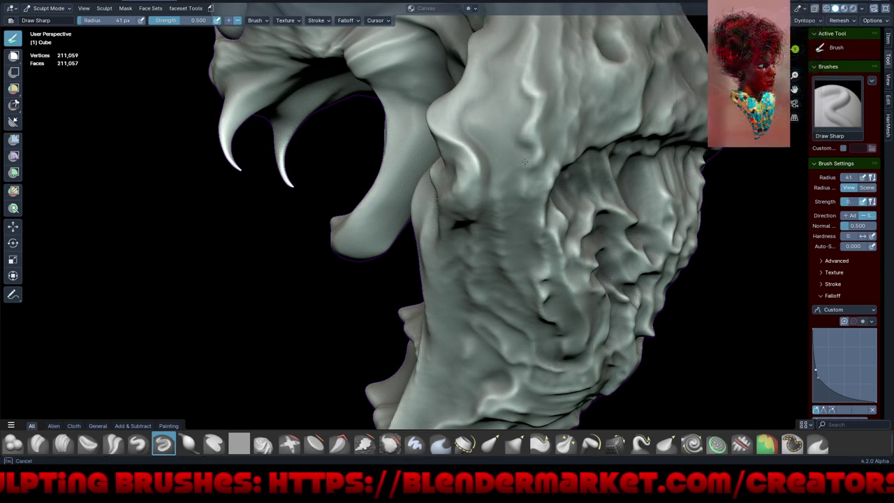
mouse_move(516, 128)
middle_mouse_down()
mouse_move(508, 241)
mouse_move(631, 296)
mouse_move(503, 318)
middle_mouse_up()
scroll(507, 240, "down", 4)
scroll(508, 240, "down", 2)
mouse_move(607, 318)
middle_mouse_down()
mouse_move(792, 289)
mouse_move(584, 354)
mouse_move(543, 286)
middle_mouse_up()
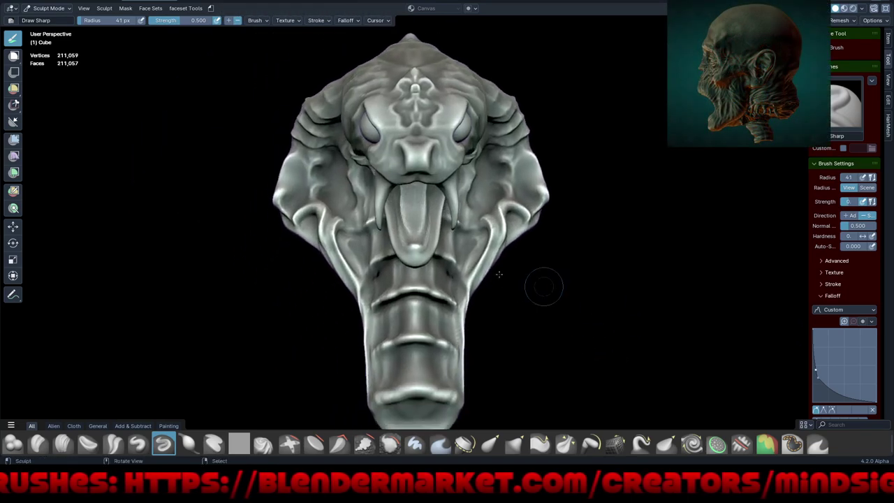
Step: Carve mirrored creases into the cheeks and small strokes on the upper cheeks
scroll(316, 210, "up", 4)
left_click_drag(316, 210, 328, 229)
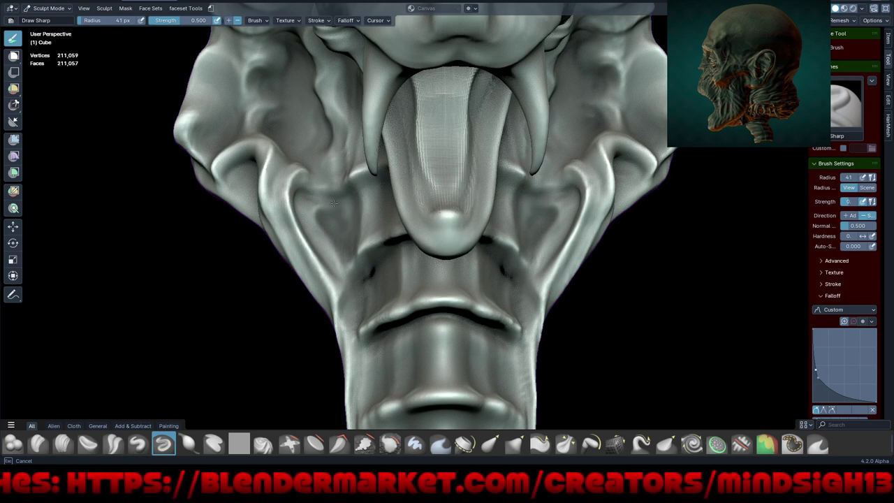
left_click_drag(316, 197, 297, 157)
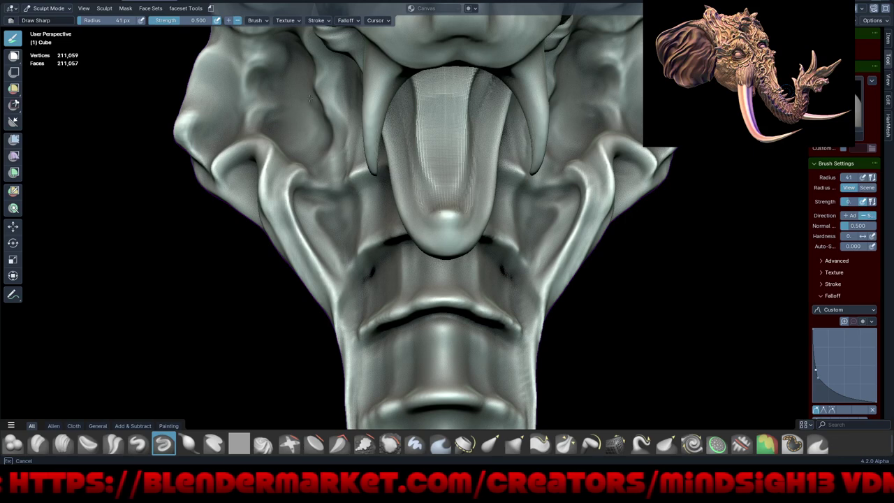
mouse_move(284, 70)
left_mouse_down()
mouse_move(241, 63)
mouse_move(234, 77)
left_mouse_up()
left_click_drag(274, 105, 252, 110)
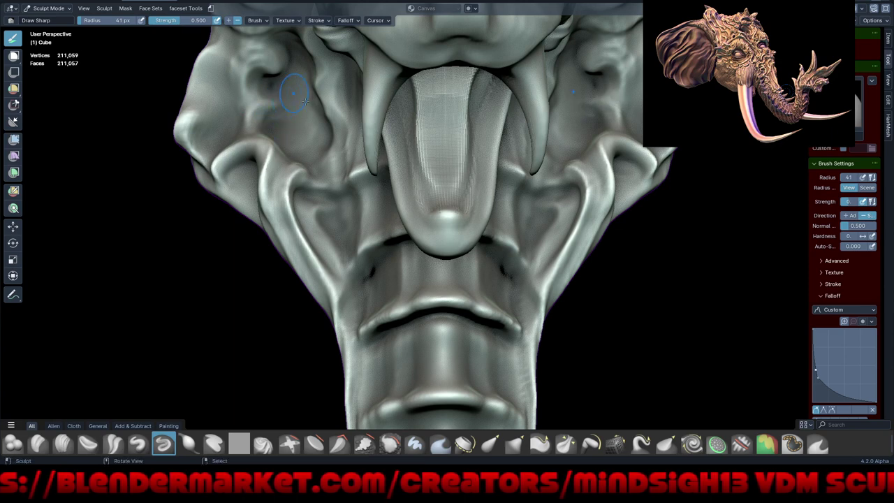
middle_click_drag(253, 110, 321, 130)
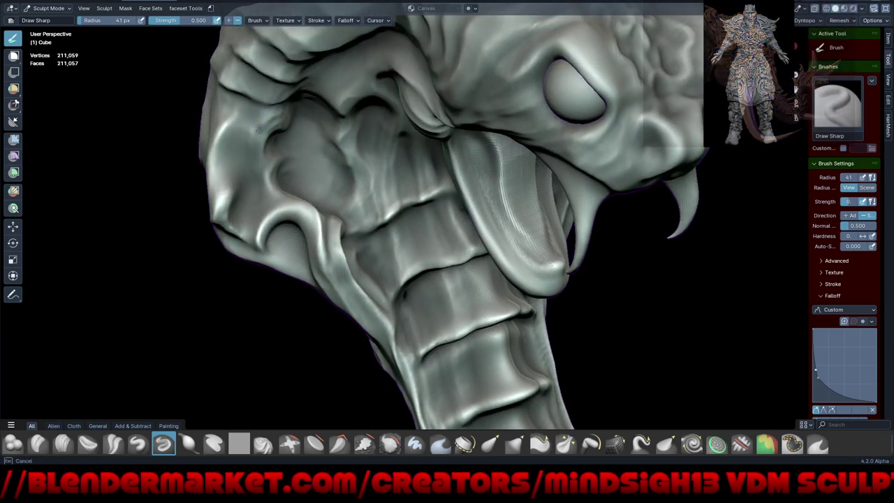
Step: Add mirrored grooves and curls beside the chin and tongue, then zoom out
left_click_drag(260, 135, 255, 138)
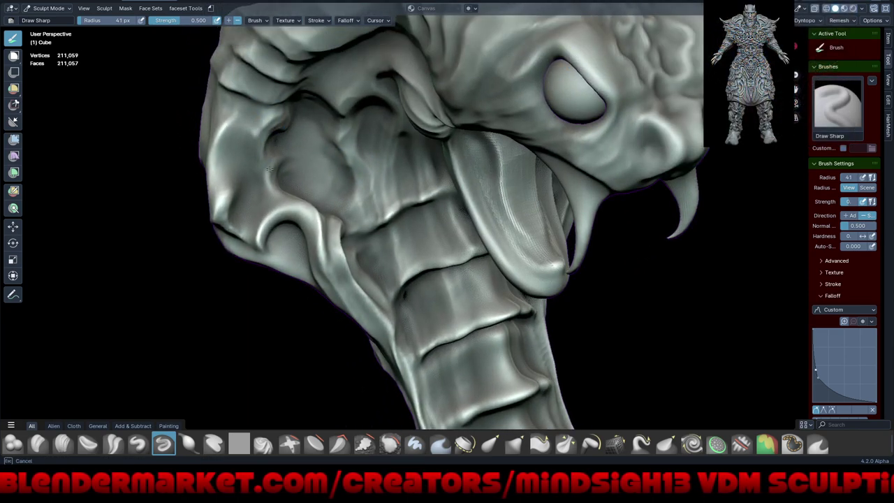
mouse_move(269, 169)
left_mouse_down()
mouse_move(275, 126)
mouse_move(261, 162)
mouse_move(271, 162)
left_mouse_up()
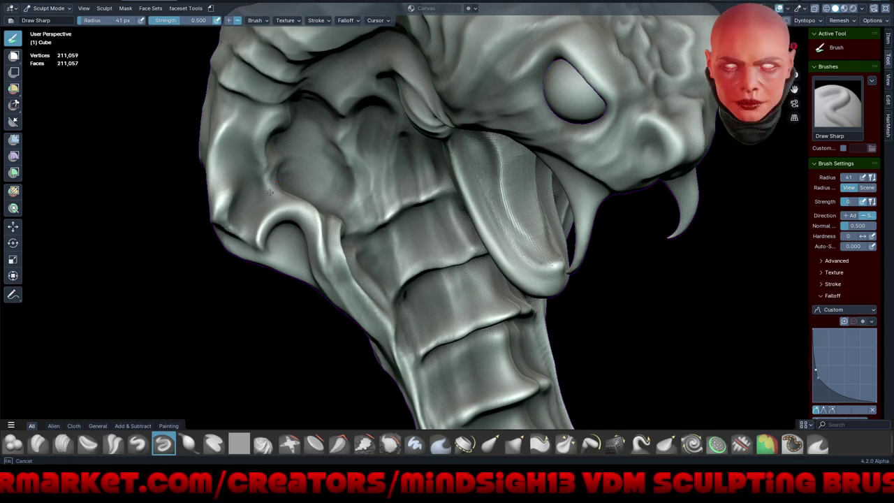
middle_click_drag(257, 223, 299, 150)
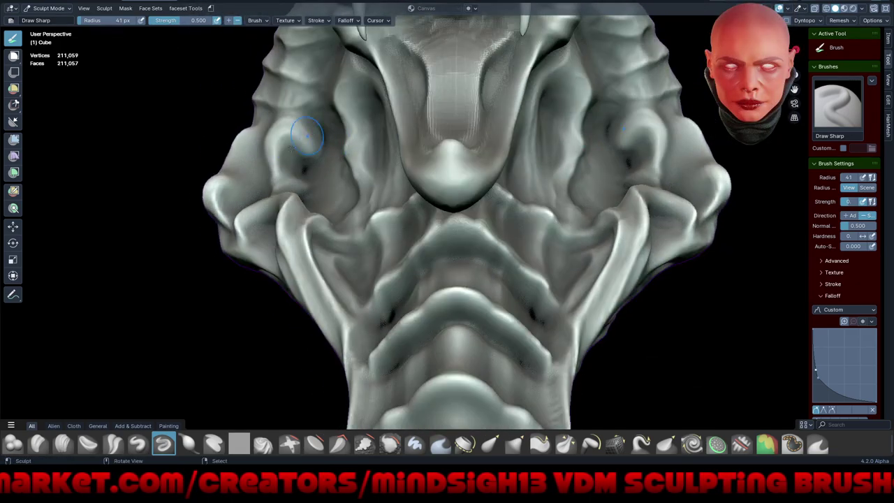
left_click_drag(292, 164, 310, 159)
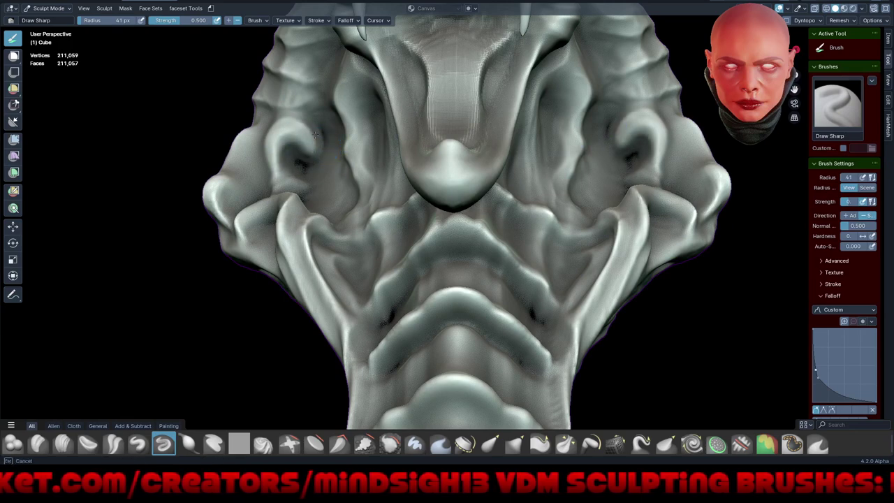
mouse_move(301, 124)
left_mouse_down()
mouse_move(285, 140)
mouse_move(356, 125)
mouse_move(370, 133)
left_mouse_up()
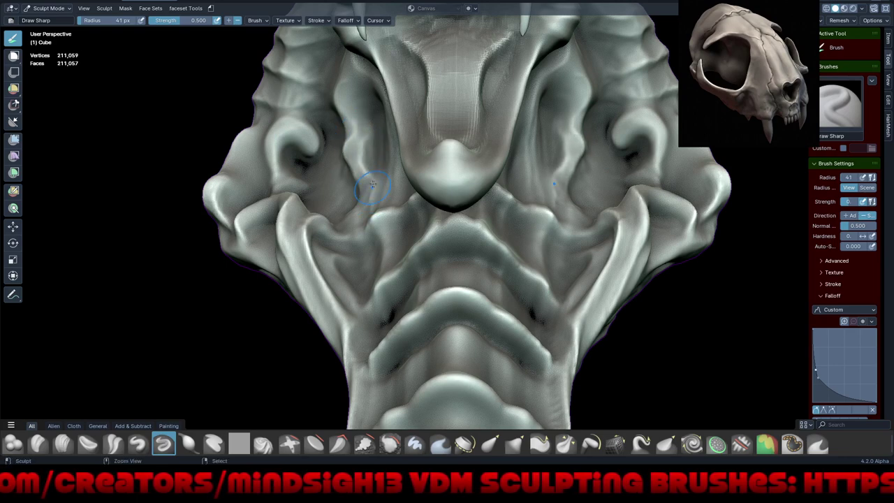
left_click_drag(367, 190, 380, 178)
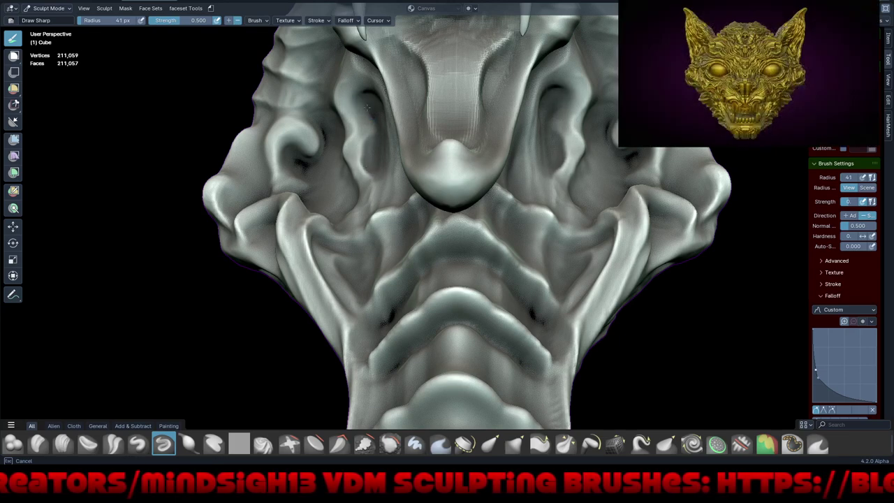
mouse_move(366, 107)
left_mouse_down()
mouse_move(349, 119)
mouse_move(342, 110)
left_mouse_up()
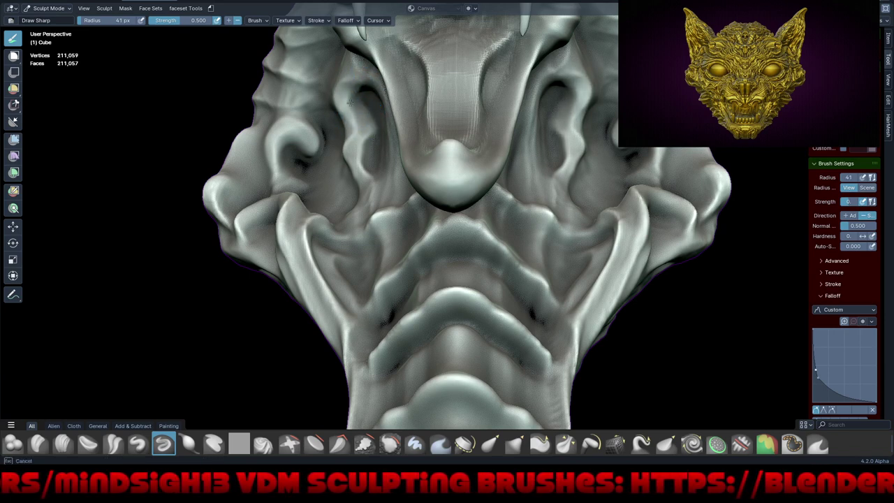
scroll(409, 214, "down", 8)
mouse_move(409, 214)
middle_mouse_down()
mouse_move(516, 295)
mouse_move(395, 218)
mouse_move(410, 201)
middle_mouse_up()
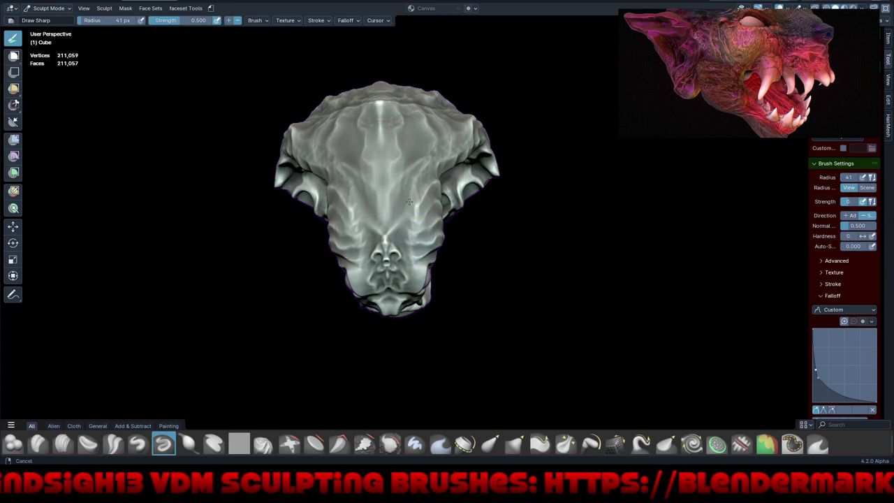
Step: Orbit the cobra head from the top-down view to a front view of its face
scroll(380, 242, "up", 2)
middle_click_drag(377, 235, 377, 239)
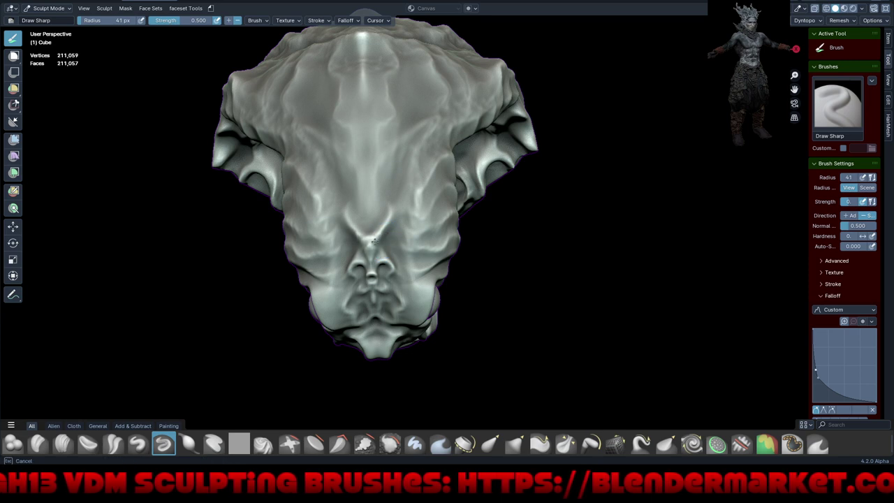
middle_click_drag(369, 247, 371, 258)
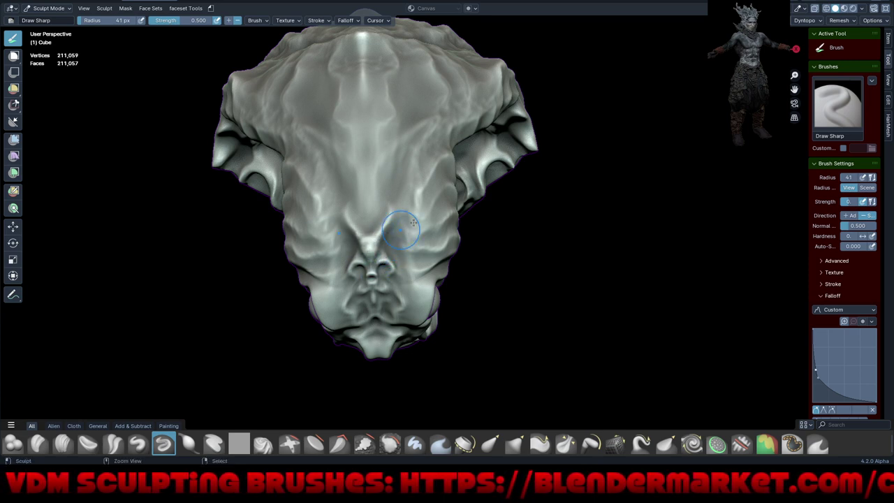
mouse_move(403, 220)
middle_mouse_down()
mouse_move(444, 232)
mouse_move(412, 241)
middle_mouse_up()
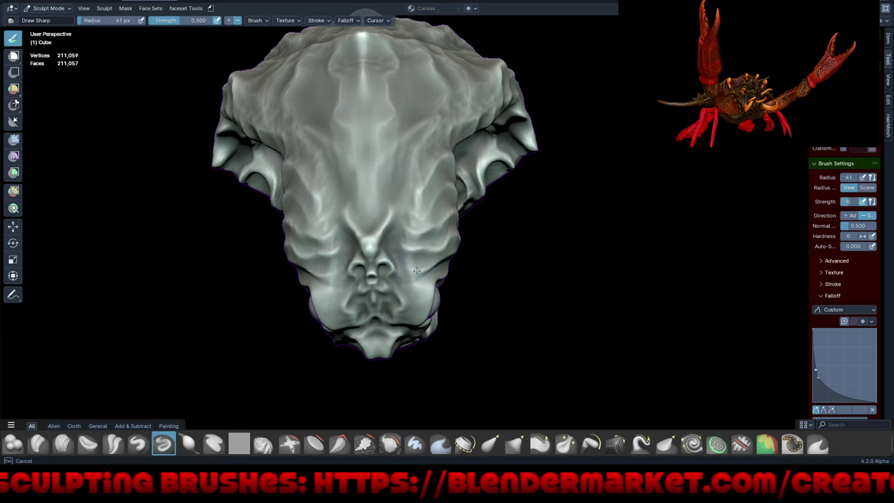
mouse_move(411, 264)
middle_mouse_down()
mouse_move(431, 256)
mouse_move(436, 238)
middle_mouse_up()
middle_click_drag(459, 209, 432, 221)
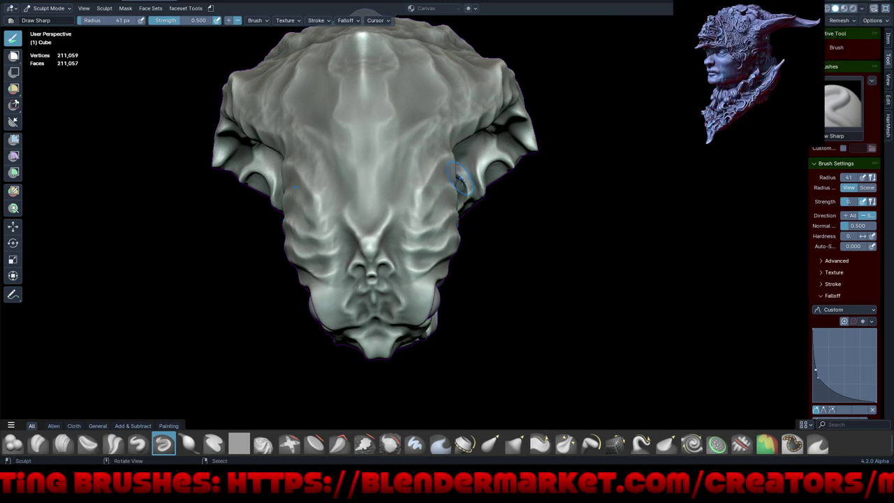
mouse_move(419, 150)
middle_mouse_down()
mouse_move(438, 123)
mouse_move(434, 159)
middle_mouse_up()
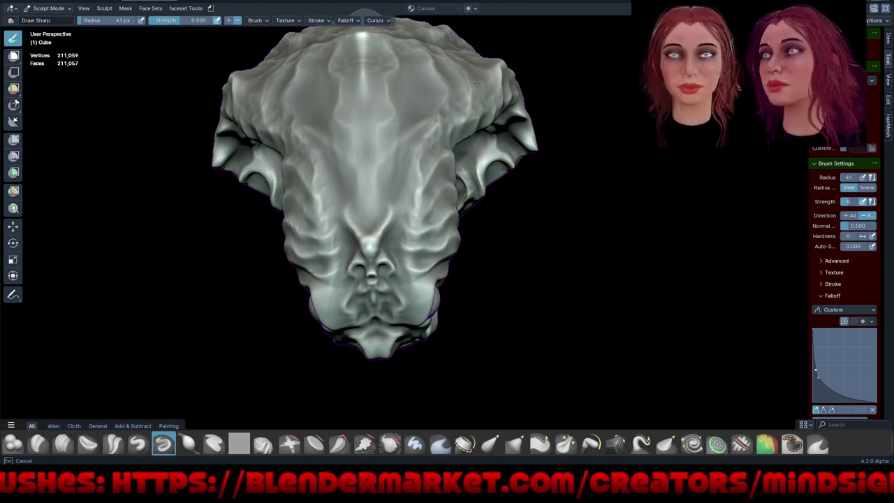
middle_click_drag(486, 102, 426, 117)
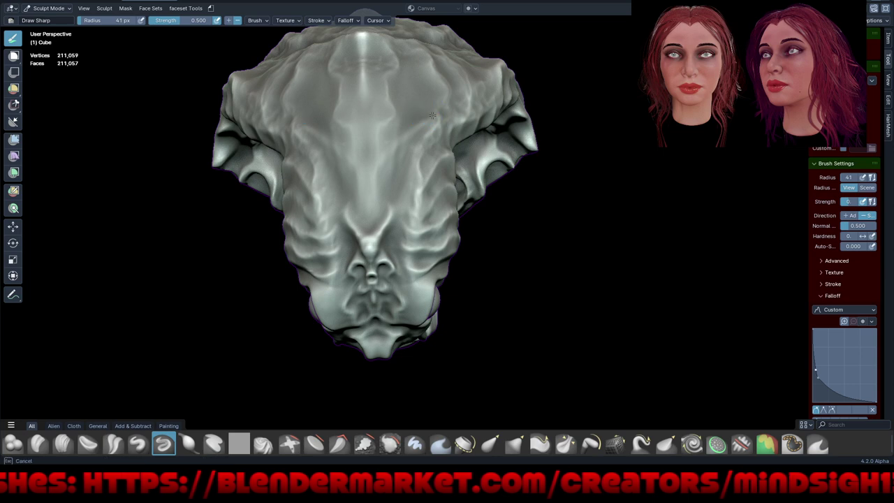
mouse_move(394, 170)
middle_mouse_down()
mouse_move(399, 157)
mouse_move(381, 161)
middle_mouse_up()
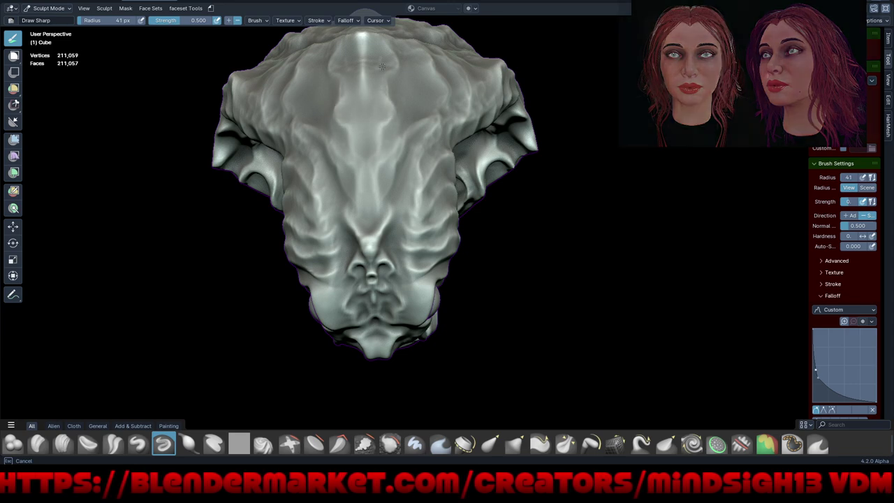
middle_click_drag(386, 100, 380, 112)
middle_click_drag(420, 278, 462, 183)
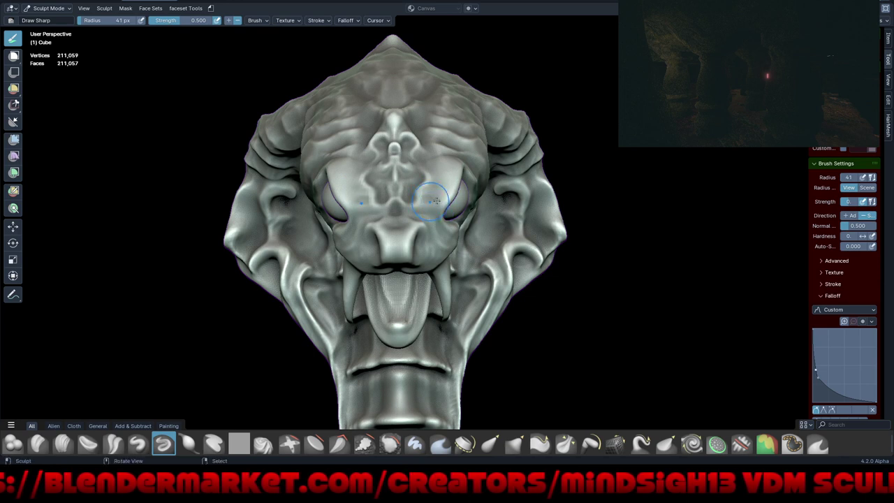
Step: Orbit the cobra head to a three-quarter side view, then tilt it up to see under the mouth
middle_click_drag(423, 206, 419, 209)
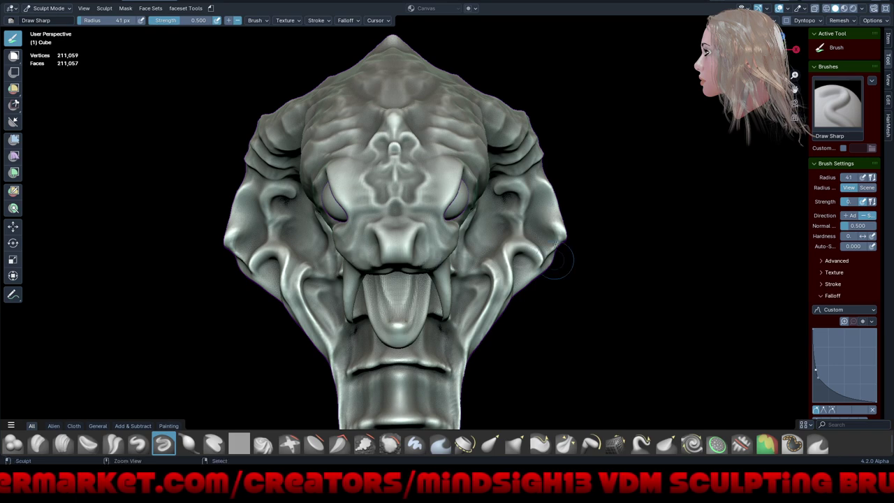
mouse_move(555, 245)
middle_mouse_down()
mouse_move(430, 286)
mouse_move(416, 143)
mouse_move(468, 146)
middle_mouse_up()
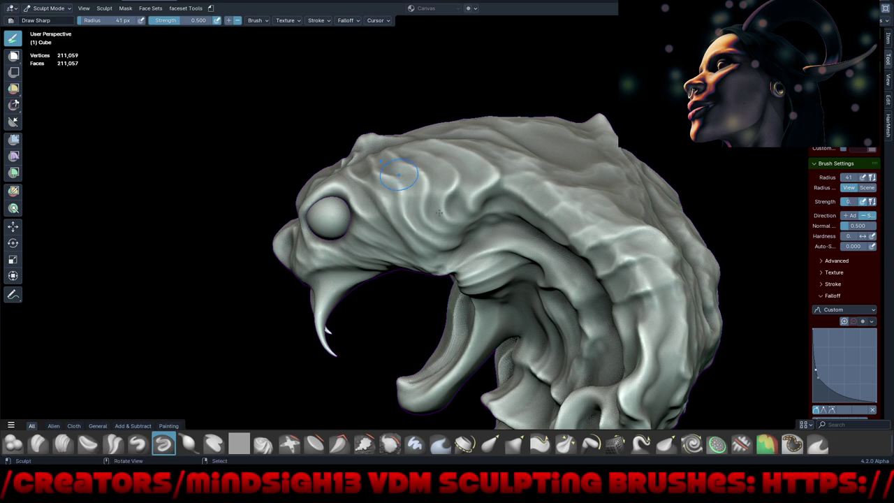
mouse_move(406, 179)
middle_mouse_down()
mouse_move(458, 262)
mouse_move(495, 293)
middle_mouse_up()
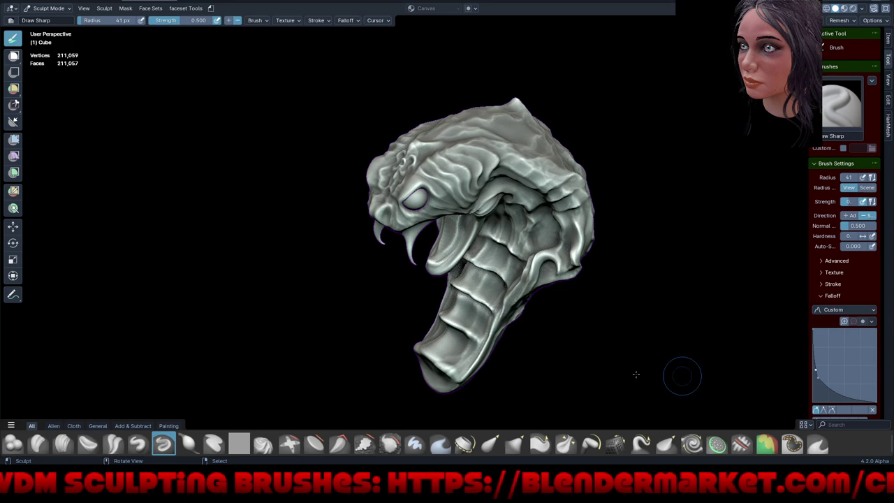
Step: Save the cobra head sculpt to Snakeface.blend from the save pie menu, then turn it frontal
middle_click_drag(636, 375, 606, 342)
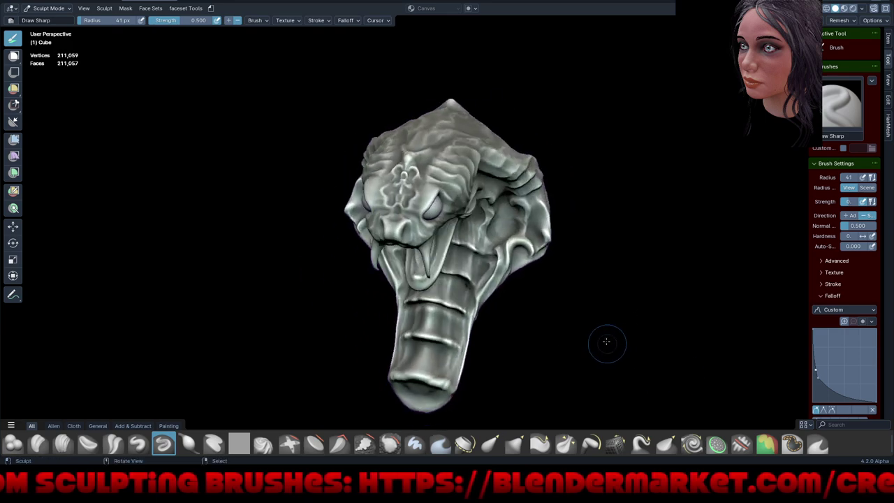
key("ctrl+s")
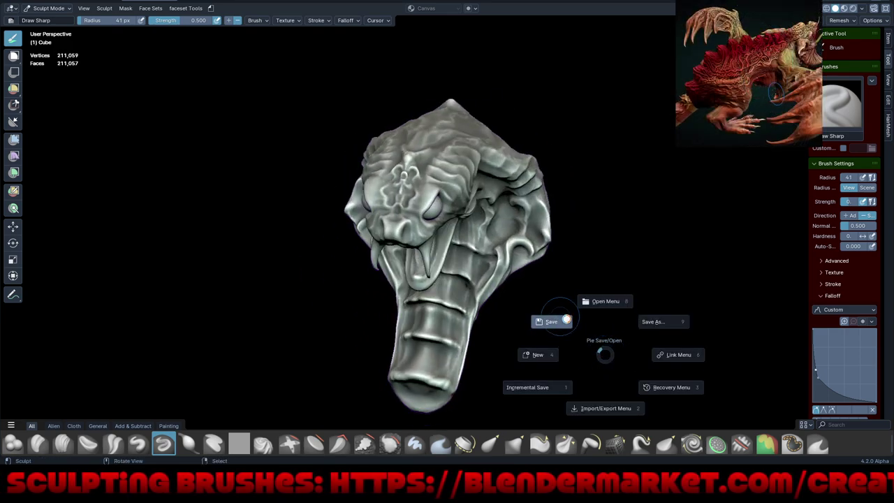
left_click(564, 331)
middle_click_drag(559, 297, 531, 234)
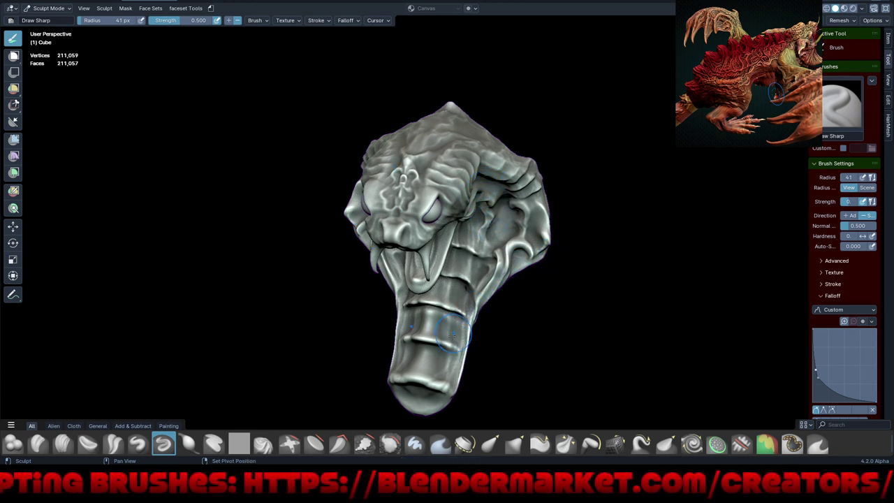
middle_click_drag(471, 312, 350, 367)
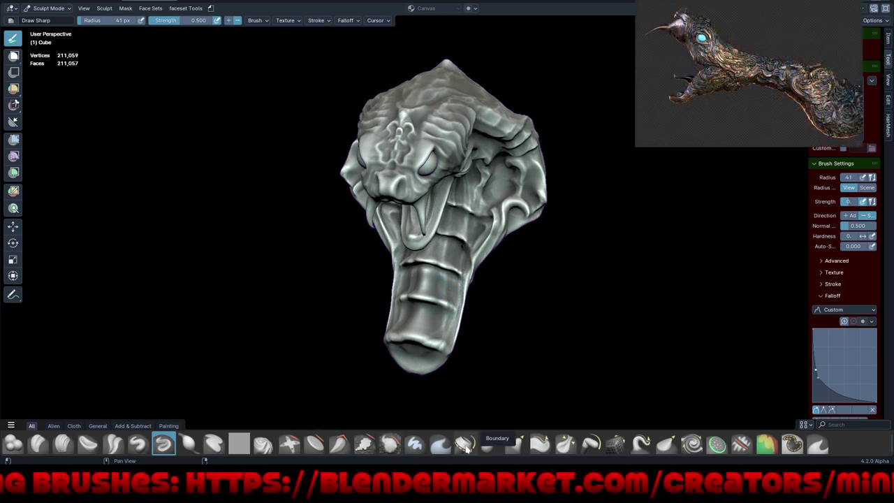
Step: With the Grab brush, pull the hood beside the eye and both top sides of the head outward
left_click(514, 444)
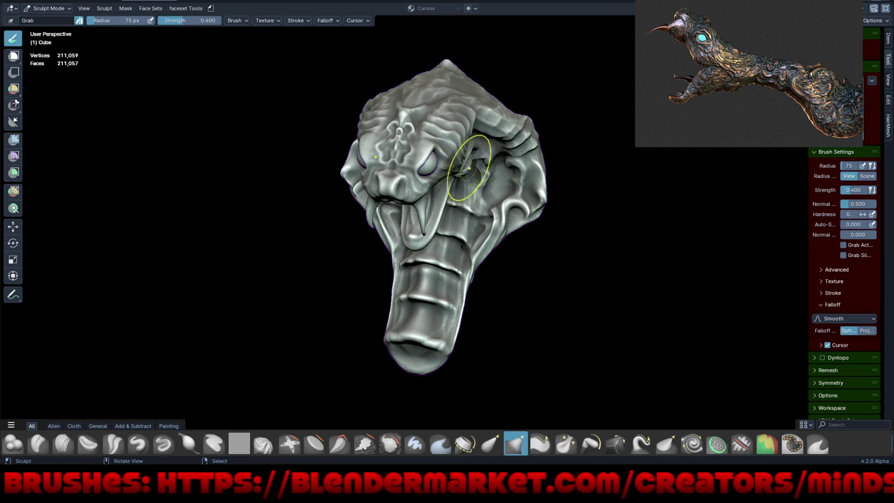
left_click_drag(469, 167, 482, 137)
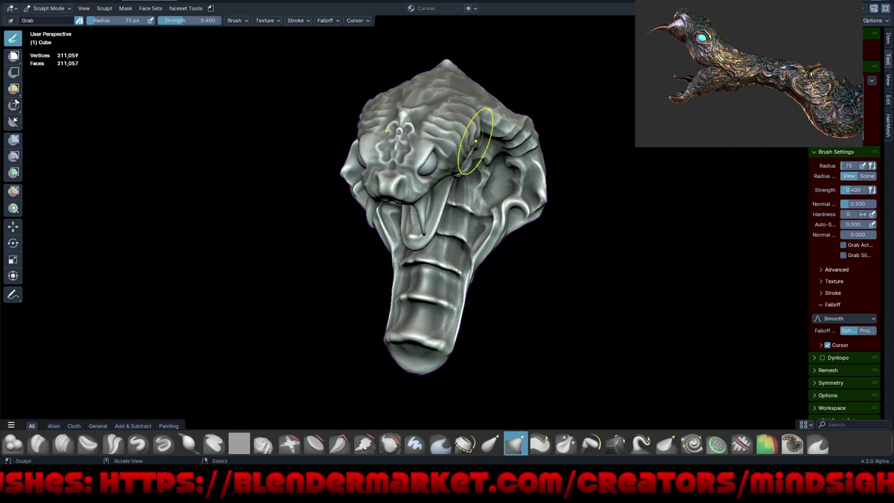
middle_click_drag(595, 180, 489, 163)
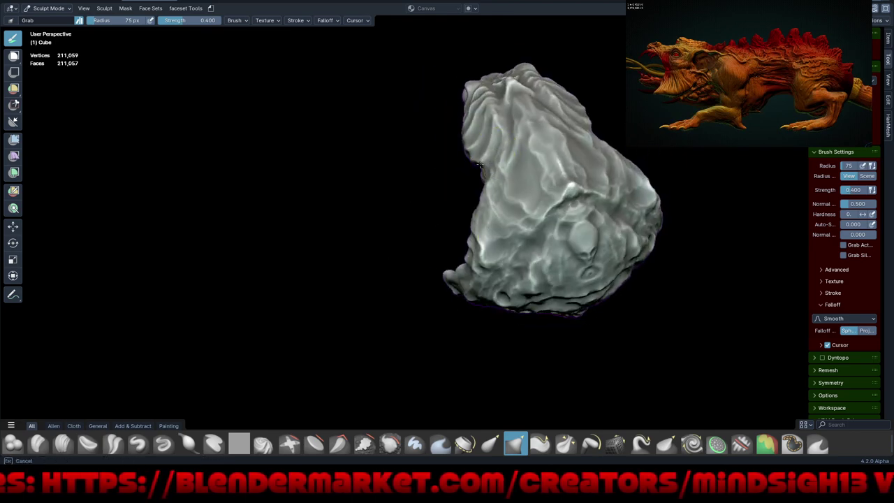
left_click_drag(471, 160, 472, 125)
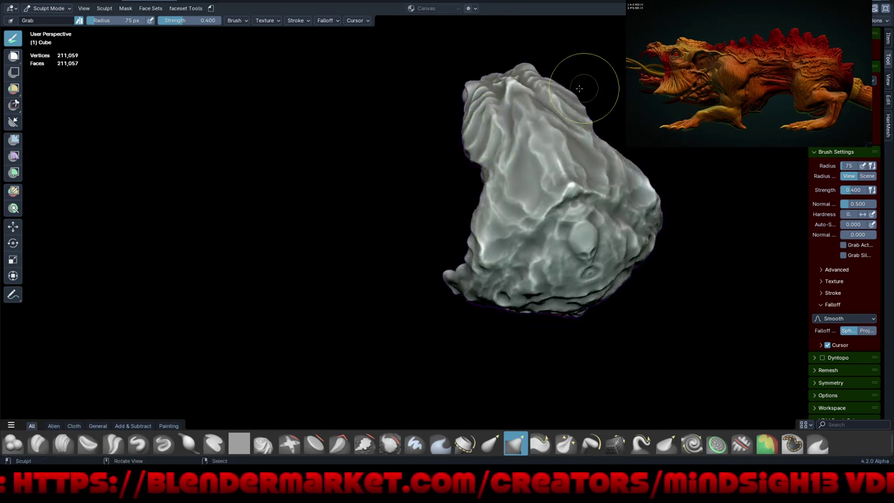
left_click_drag(567, 98, 572, 97)
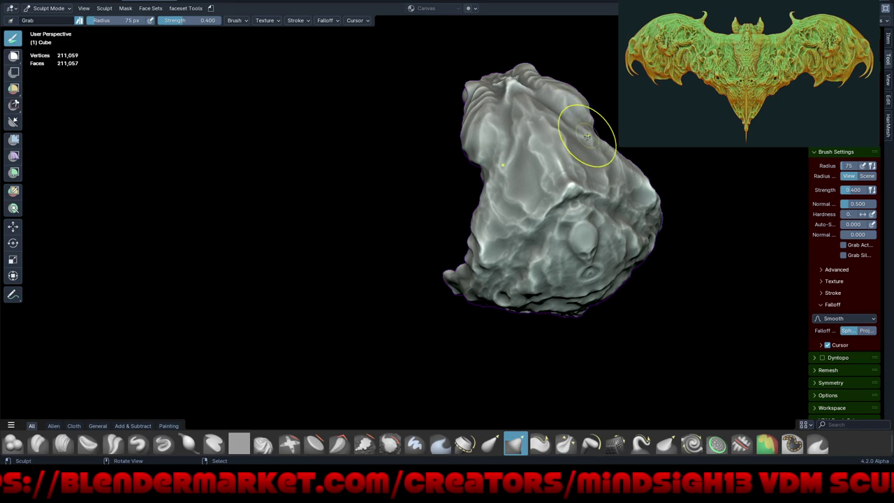
mouse_move(583, 133)
middle_mouse_down()
mouse_move(728, 181)
mouse_move(565, 212)
mouse_move(591, 228)
mouse_move(482, 159)
middle_mouse_up()
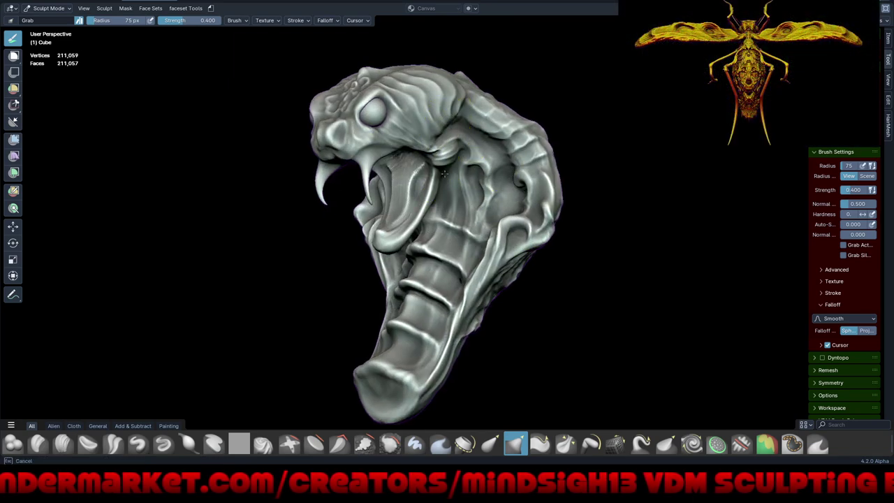
Step: Pull the inner mouth folds into a bulge and ridge, and crease the geometry near the jaw
left_click_drag(441, 178, 444, 183)
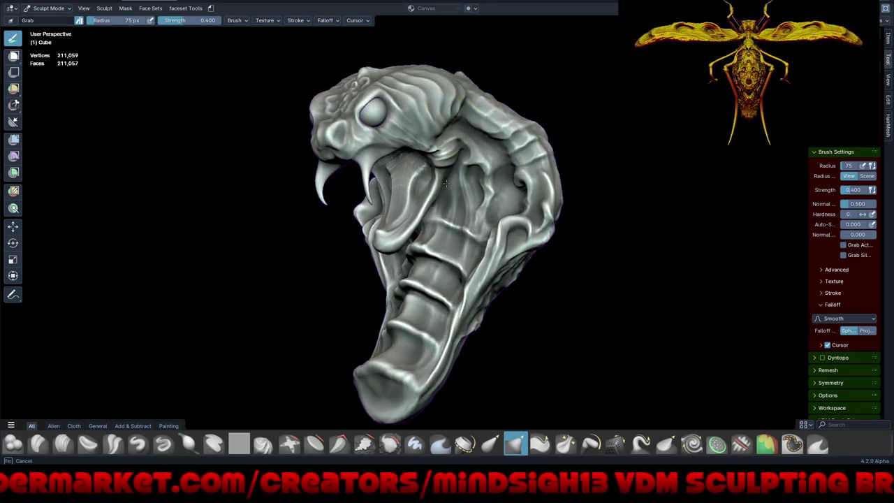
middle_click_drag(445, 183, 565, 206)
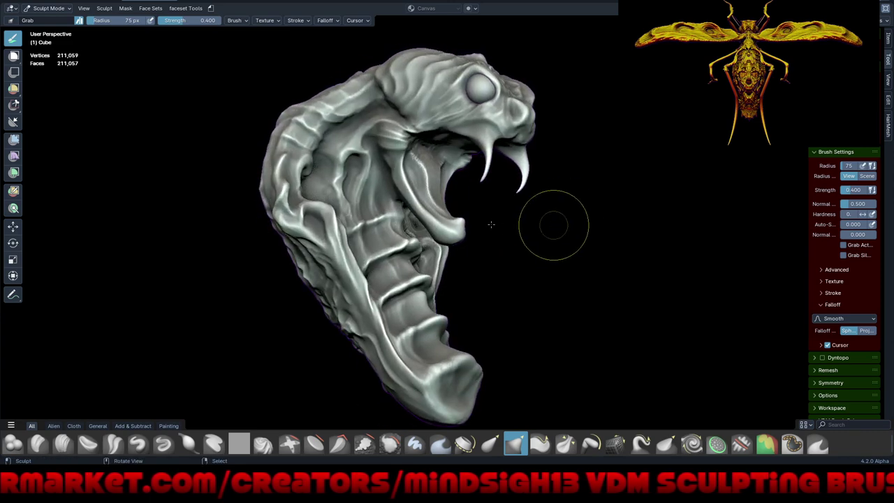
left_click_drag(408, 195, 387, 183)
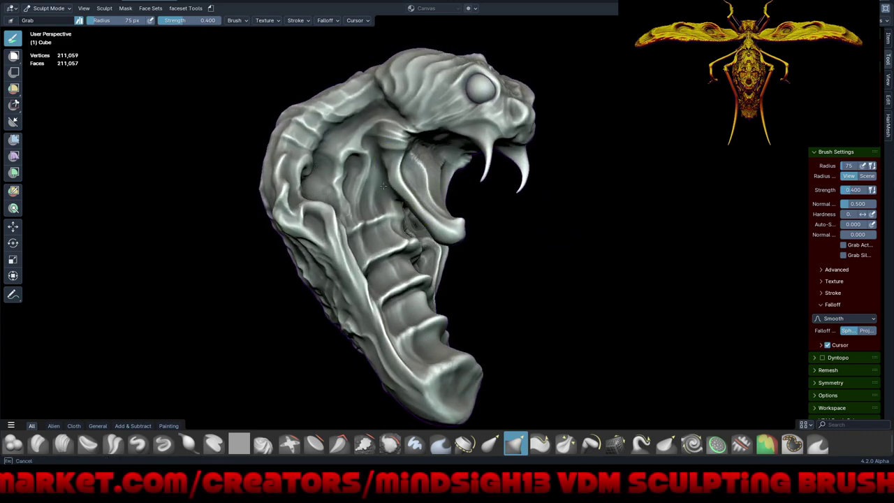
mouse_move(394, 178)
middle_mouse_down()
mouse_move(426, 247)
mouse_move(369, 240)
middle_mouse_up()
mouse_move(369, 240)
left_mouse_down()
mouse_move(389, 199)
mouse_move(381, 184)
left_mouse_up()
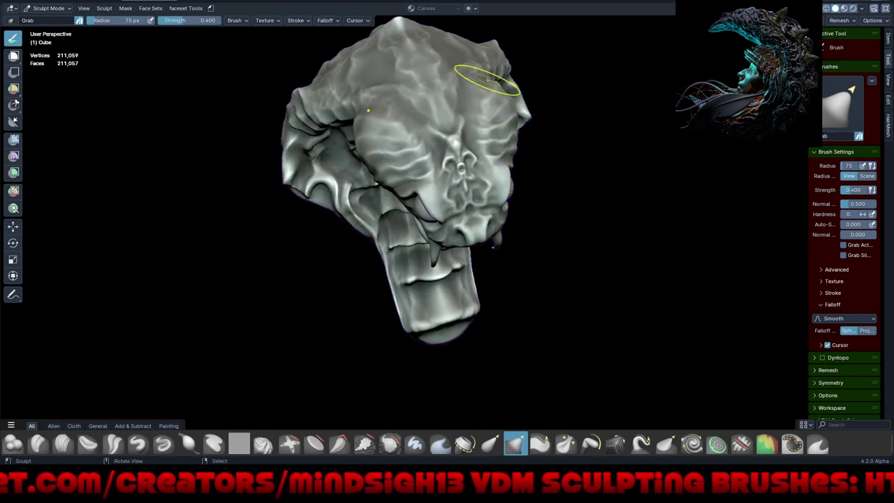
mouse_move(489, 87)
middle_mouse_down()
mouse_move(486, 165)
mouse_move(524, 199)
middle_mouse_up()
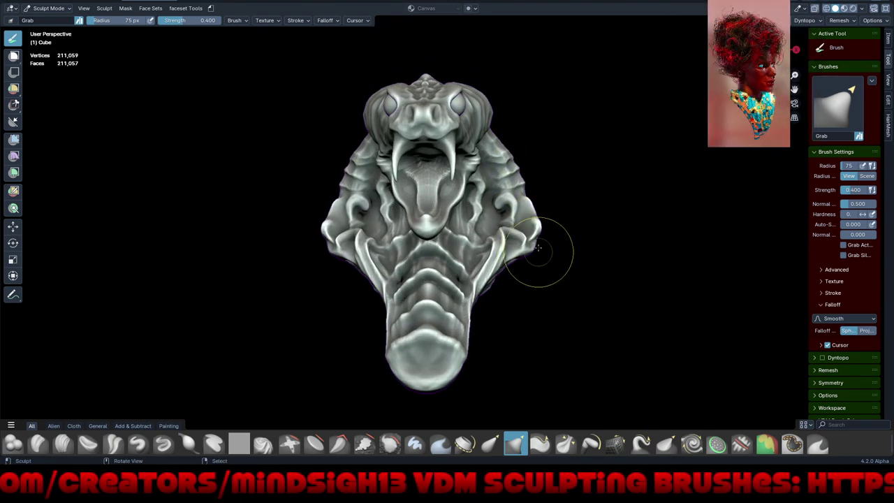
Step: Enlarge the brush radius to 194 px and push both sides of the head outward
middle_click_drag(538, 247, 548, 179)
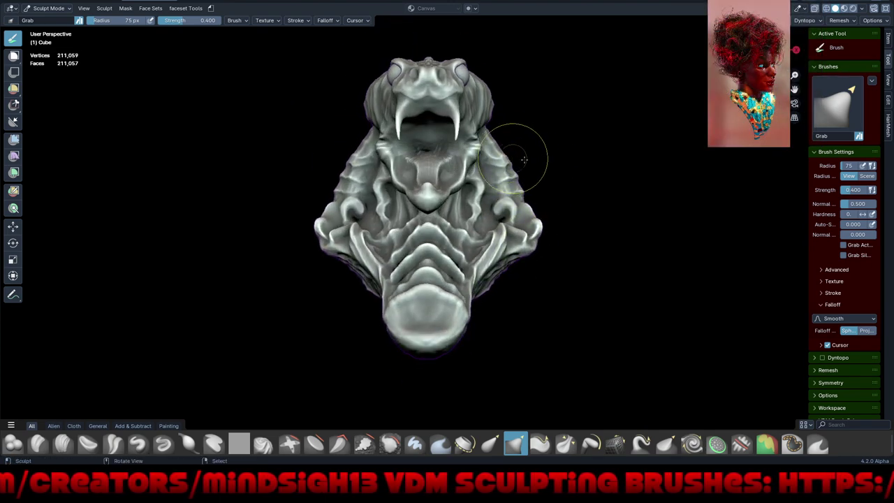
key("f")
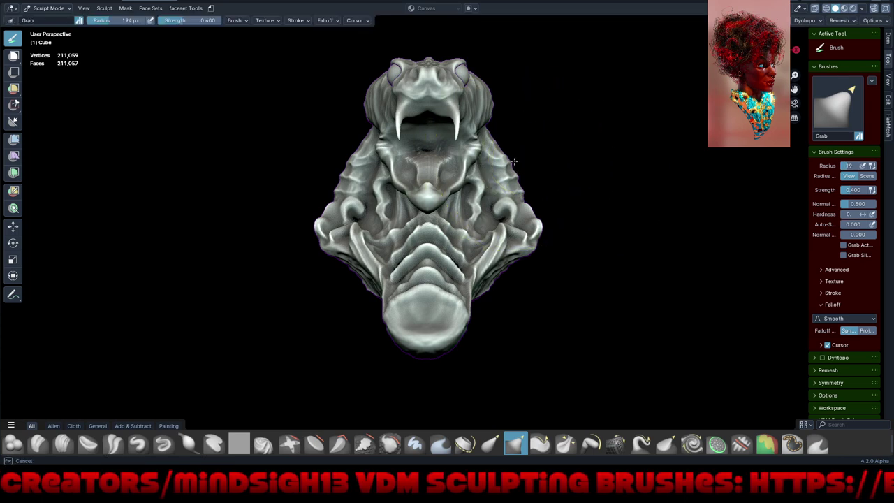
left_click_drag(513, 162, 534, 146)
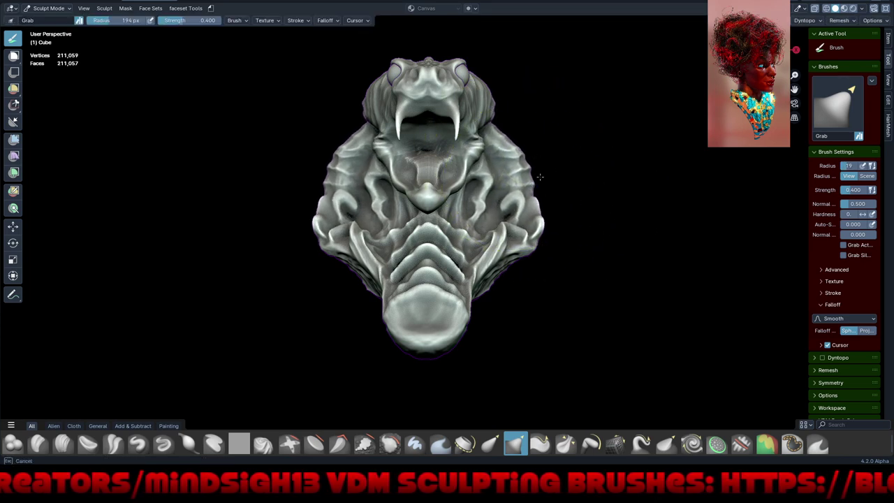
mouse_move(540, 177)
left_mouse_down()
mouse_move(540, 212)
mouse_move(531, 208)
mouse_move(525, 243)
mouse_move(598, 199)
left_mouse_up()
mouse_move(599, 199)
middle_mouse_down()
mouse_move(551, 259)
mouse_move(500, 256)
mouse_move(529, 294)
mouse_move(596, 303)
mouse_move(601, 260)
mouse_move(589, 321)
mouse_move(597, 276)
middle_mouse_up()
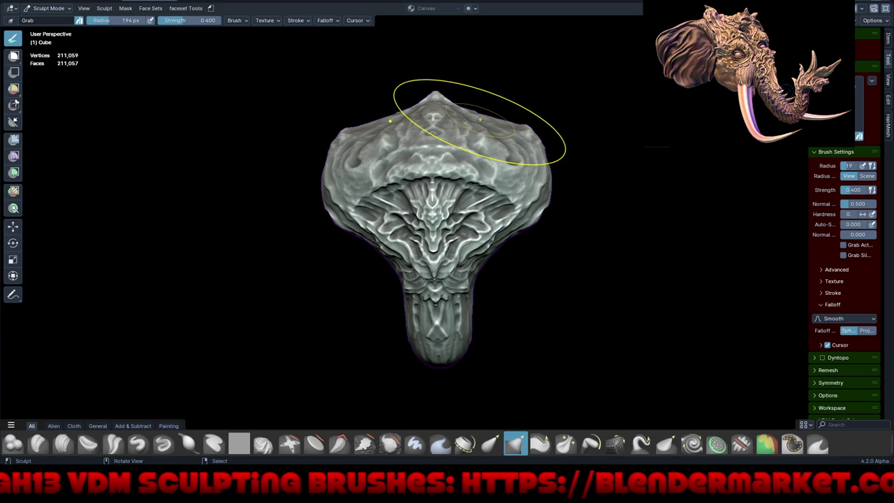
Step: Pull the crown of the cobra head into a rounder dome, checking it from the side
mouse_move(479, 120)
left_mouse_down()
mouse_move(489, 85)
mouse_move(489, 114)
mouse_move(489, 105)
left_mouse_up()
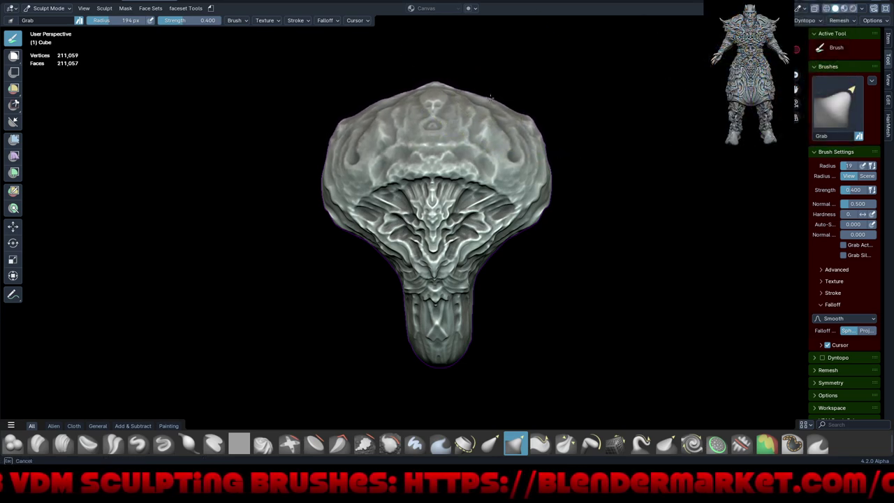
middle_click_drag(489, 93, 509, 283)
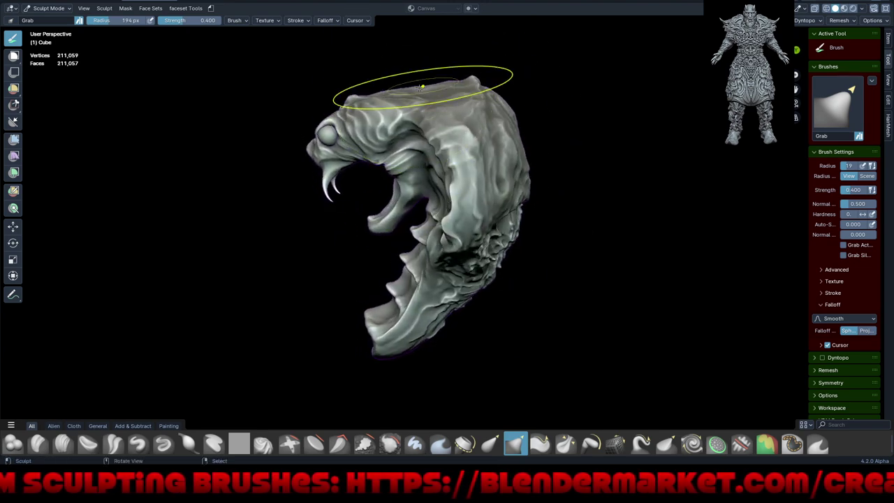
left_click_drag(408, 77, 410, 76)
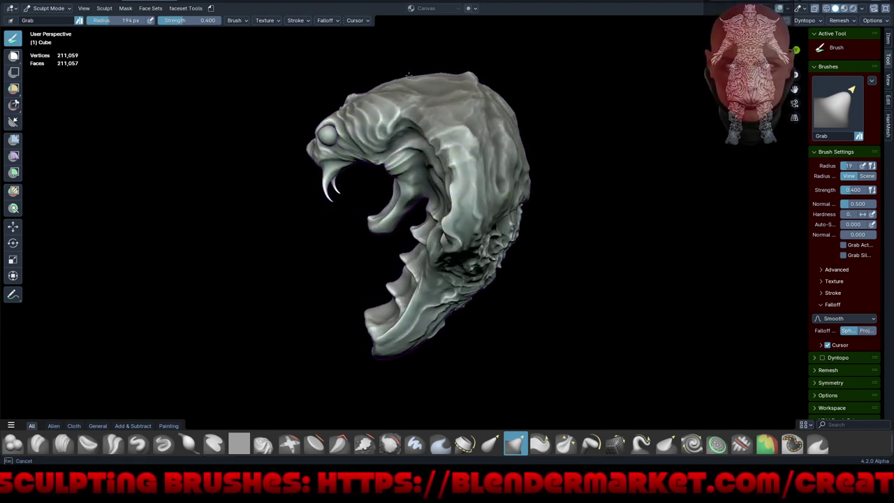
mouse_move(555, 193)
middle_mouse_down()
mouse_move(542, 189)
mouse_move(632, 256)
mouse_move(624, 216)
mouse_move(613, 270)
mouse_move(599, 277)
mouse_move(622, 314)
mouse_move(627, 272)
mouse_move(560, 305)
mouse_move(601, 327)
mouse_move(692, 293)
mouse_move(676, 297)
middle_mouse_up()
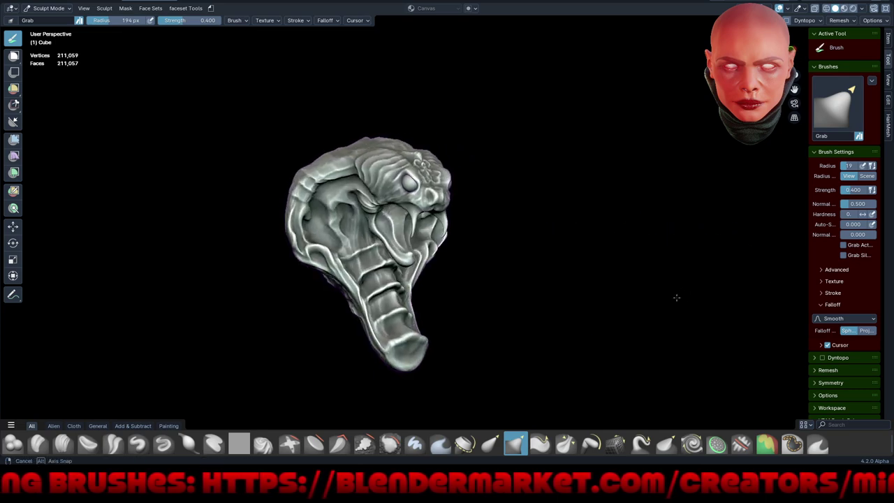
Step: Re-save the reshaped cobra head to Snakeface.blend through the save pie menu
key("ctrl+s")
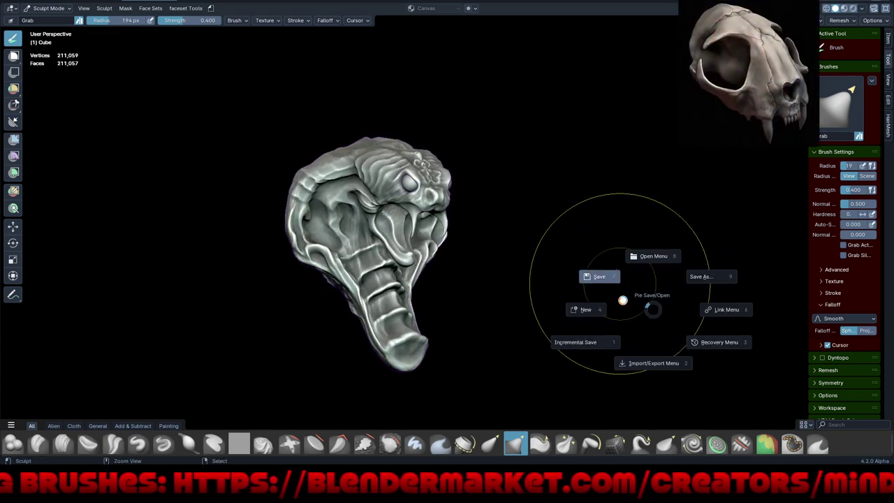
left_click(622, 300)
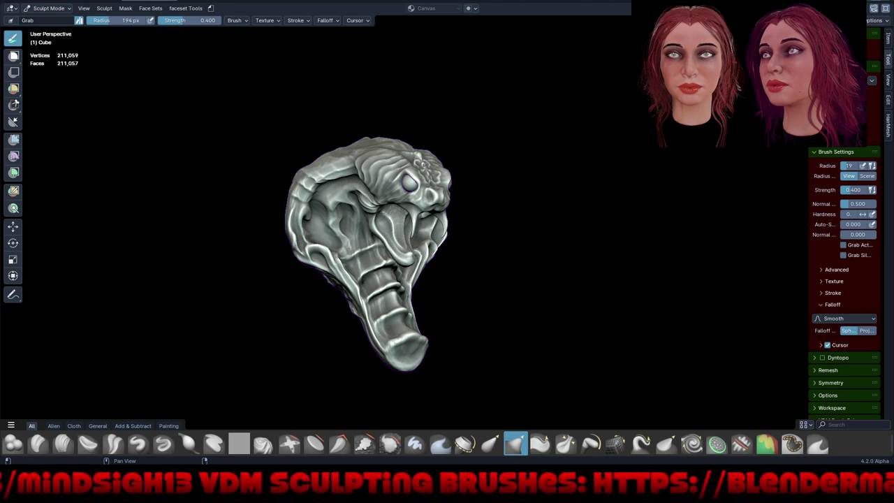
Step: Zoom in on the cobra's front and shrink the brush radius to 56 px
mouse_move(577, 378)
middle_mouse_down()
mouse_move(511, 290)
mouse_move(515, 314)
middle_mouse_up()
scroll(539, 239, "up", 2)
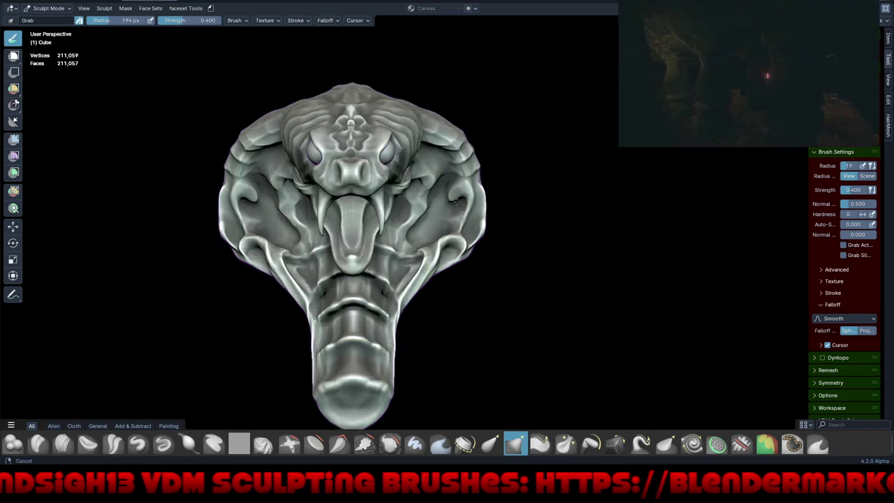
scroll(480, 229, "up", 1)
scroll(480, 210, "up", 2)
key("f")
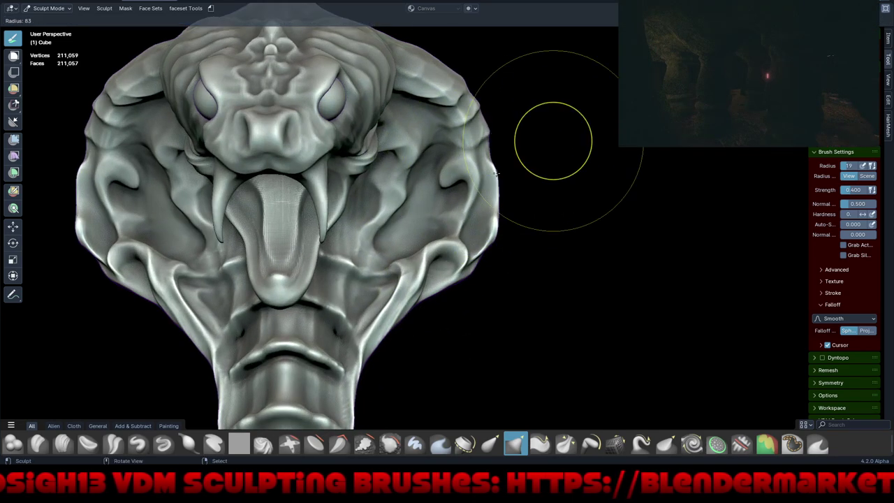
left_click(489, 182)
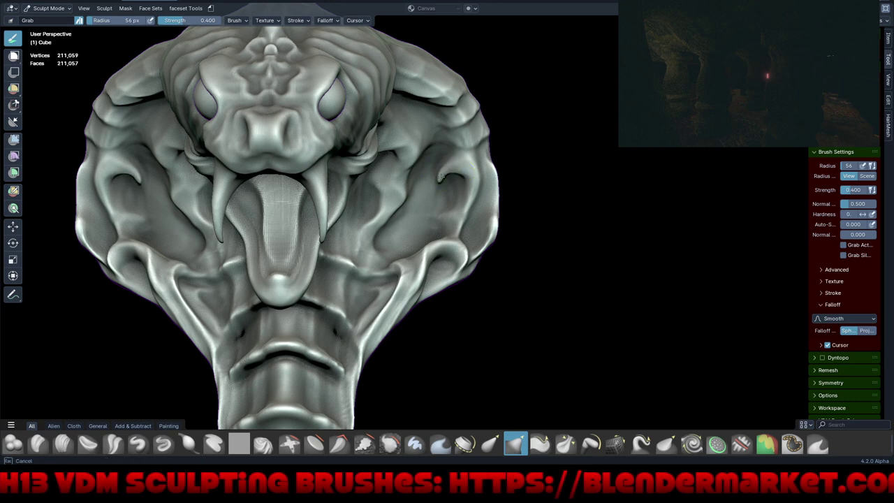
scroll(440, 177, "up", 1)
scroll(436, 176, "up", 1)
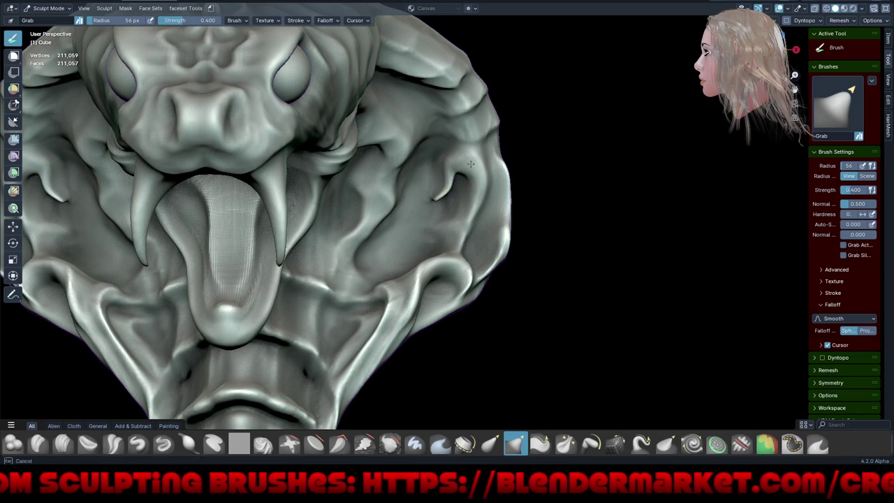
Step: Nudge the hood surface near the right curl and smooth the curled hood cavity
mouse_move(452, 162)
left_mouse_down()
mouse_move(466, 166)
mouse_move(444, 148)
left_mouse_up()
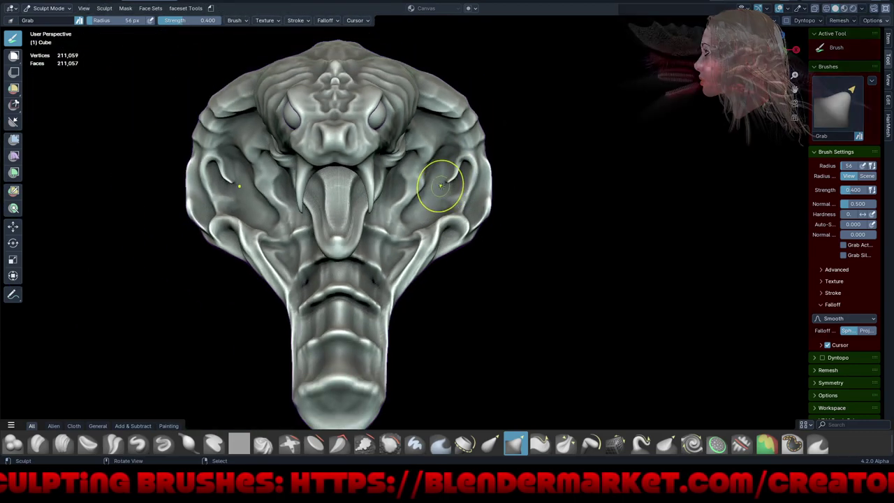
left_click_drag(440, 187, 467, 175)
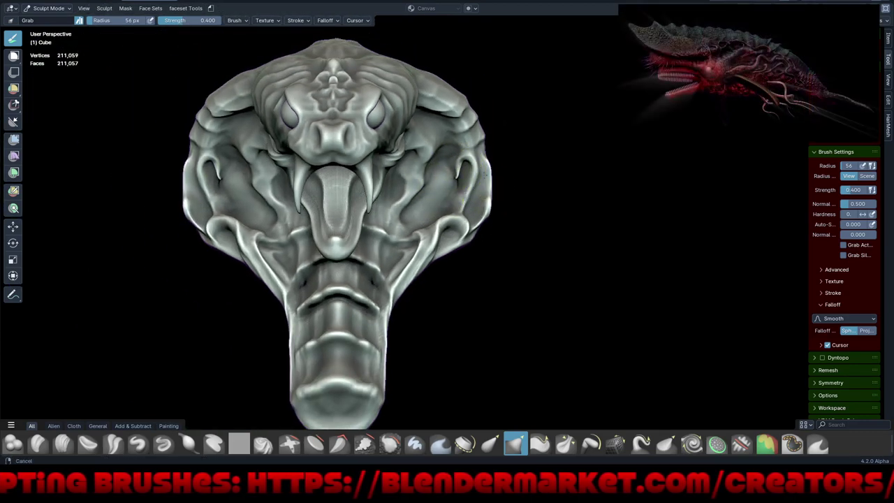
middle_click_drag(458, 167, 458, 139, "ctrl")
mouse_move(434, 137)
left_mouse_down()
mouse_move(418, 132)
mouse_move(424, 162)
left_mouse_up()
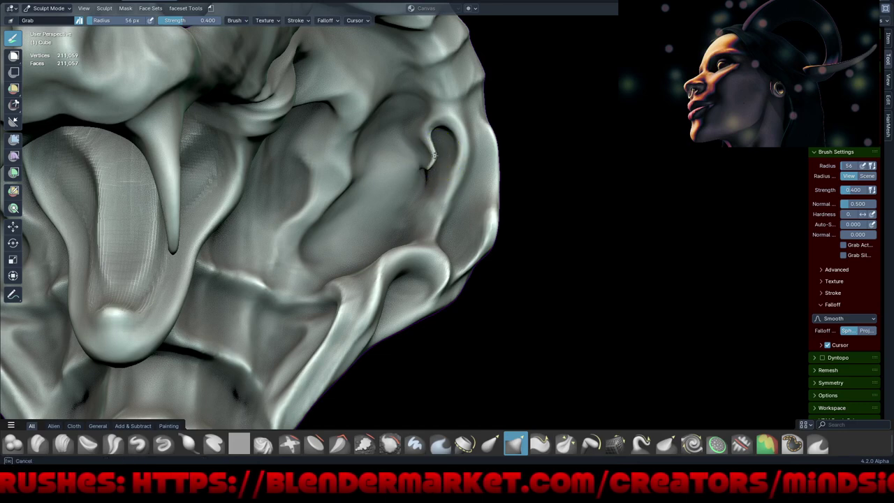
mouse_move(431, 184)
left_mouse_down("shift")
mouse_move(443, 200)
mouse_move(452, 173)
left_mouse_up("shift")
Step: Frame the snake head and reshape the eye's bulge and outline
key("shift+c")
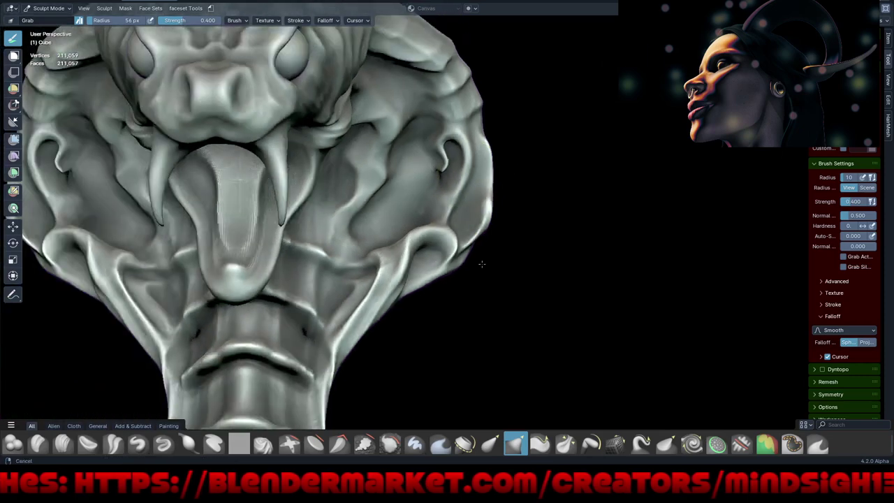
mouse_move(549, 231)
middle_mouse_down()
mouse_move(539, 250)
mouse_move(551, 261)
middle_mouse_up()
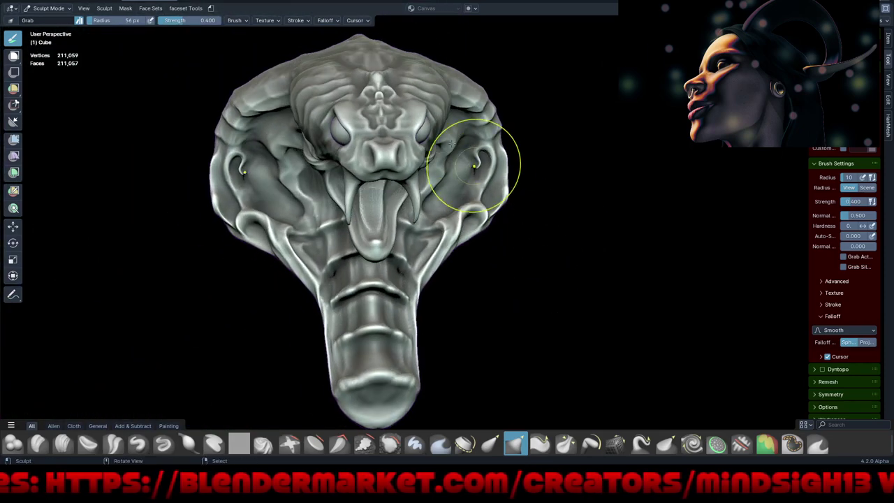
mouse_move(475, 149)
middle_mouse_down("ctrl")
mouse_move(475, 104)
mouse_move(427, 105)
middle_mouse_up("ctrl")
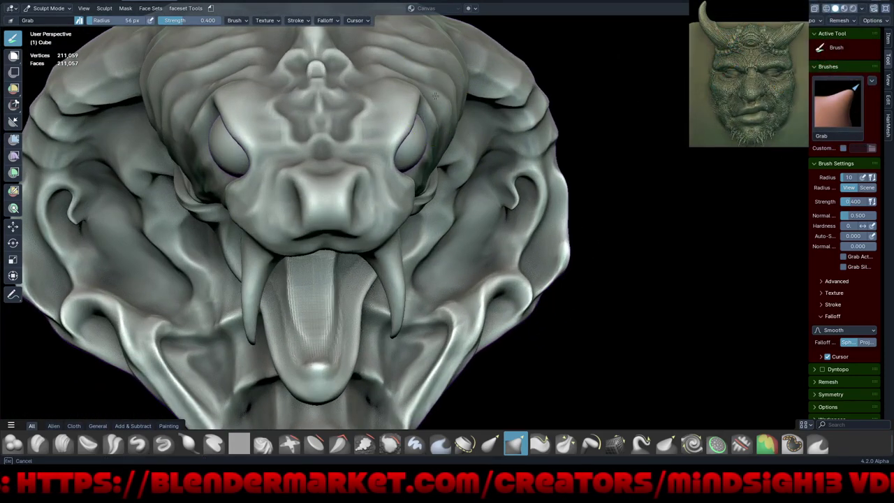
mouse_move(435, 96)
middle_mouse_down()
mouse_move(466, 102)
mouse_move(430, 103)
middle_mouse_up()
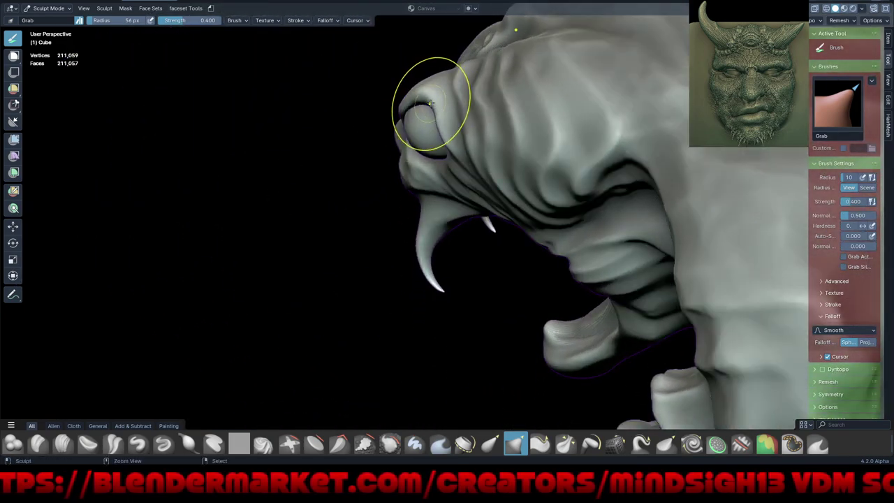
left_click_drag(429, 103, 422, 102)
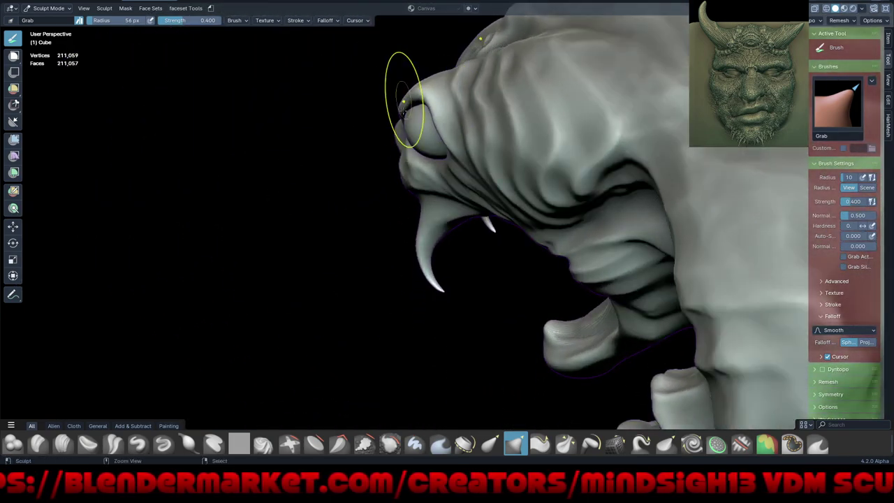
mouse_move(409, 130)
middle_mouse_down()
mouse_move(514, 155)
mouse_move(435, 149)
middle_mouse_up()
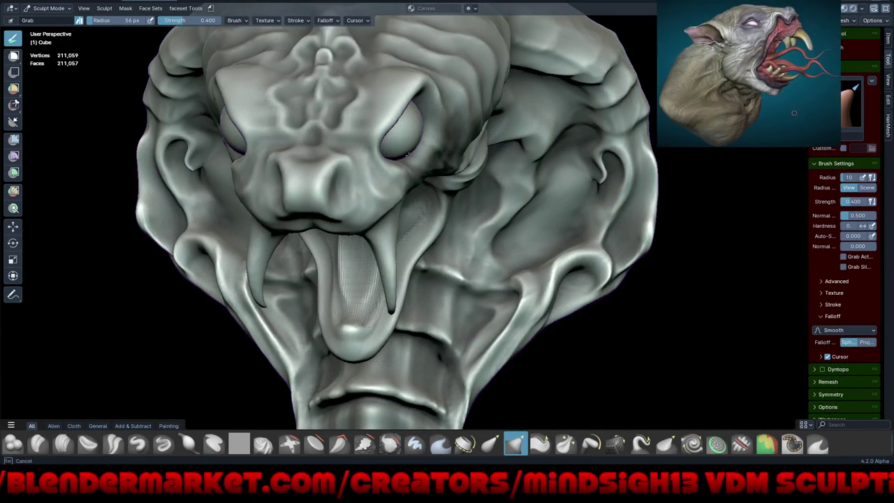
Step: Shift the mesh under the upper lip and reshape the base of the right fang
middle_click_drag(436, 150, 440, 163)
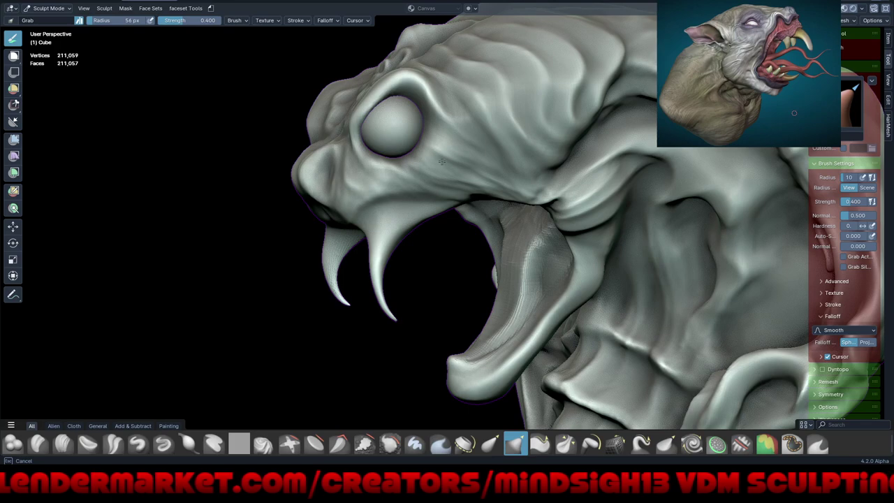
mouse_move(489, 179)
middle_mouse_down()
mouse_move(575, 158)
mouse_move(569, 144)
middle_mouse_up()
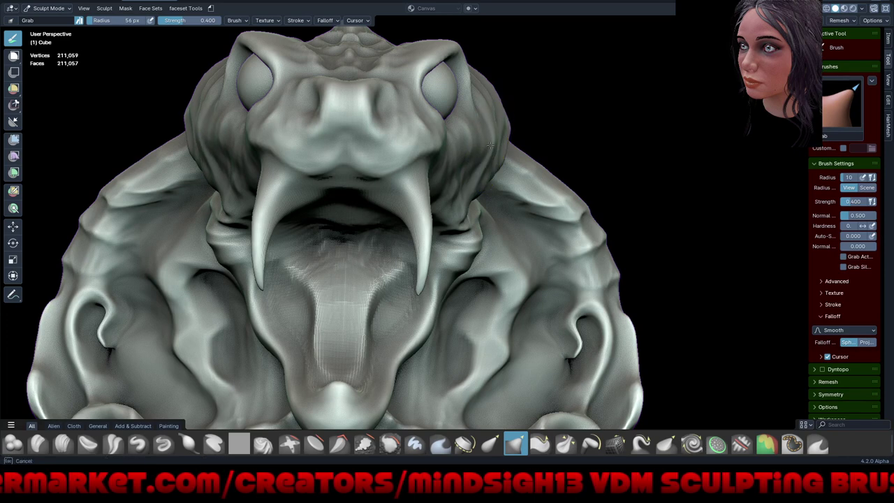
mouse_move(359, 199)
left_mouse_down()
mouse_move(356, 178)
mouse_move(339, 160)
left_mouse_up()
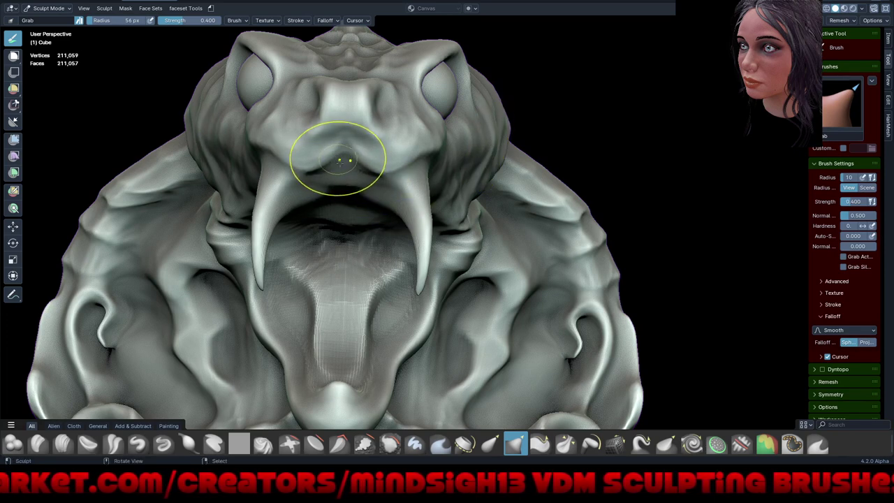
left_click_drag(411, 162, 414, 181)
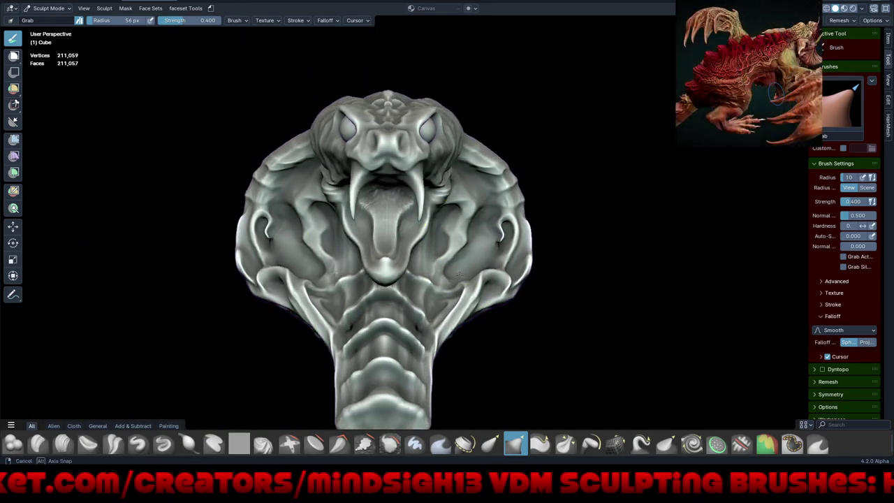
mouse_move(447, 244)
middle_mouse_down()
mouse_move(482, 286)
mouse_move(507, 296)
mouse_move(463, 314)
mouse_move(525, 270)
mouse_move(475, 235)
middle_mouse_up()
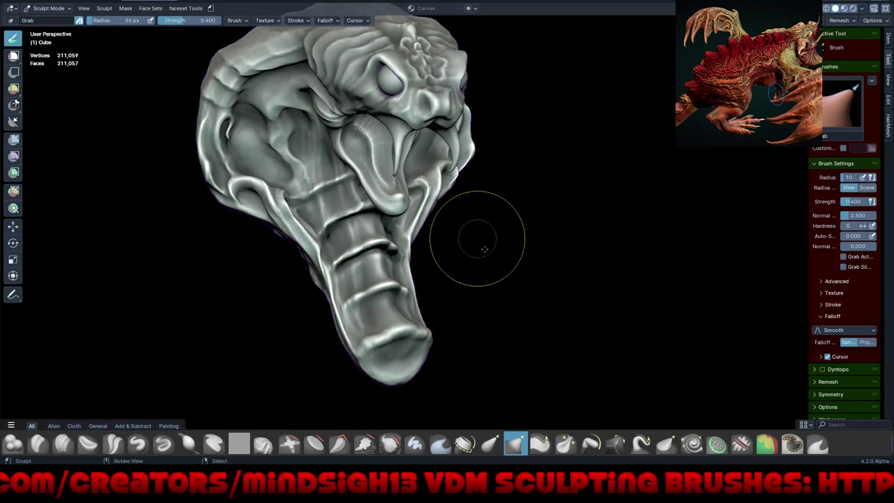
Step: Make Draw Sharp the active brush after trying Quick Favorites and resizing the radius
key("q")
left_click(500, 282)
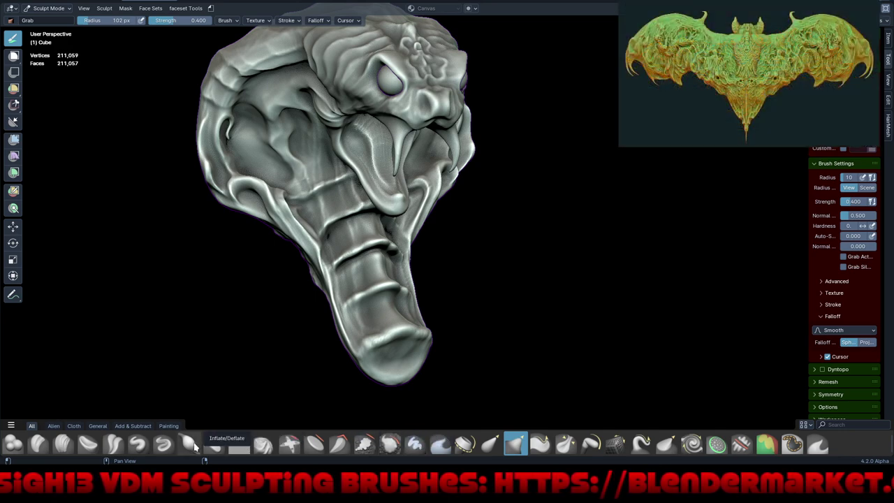
key("q")
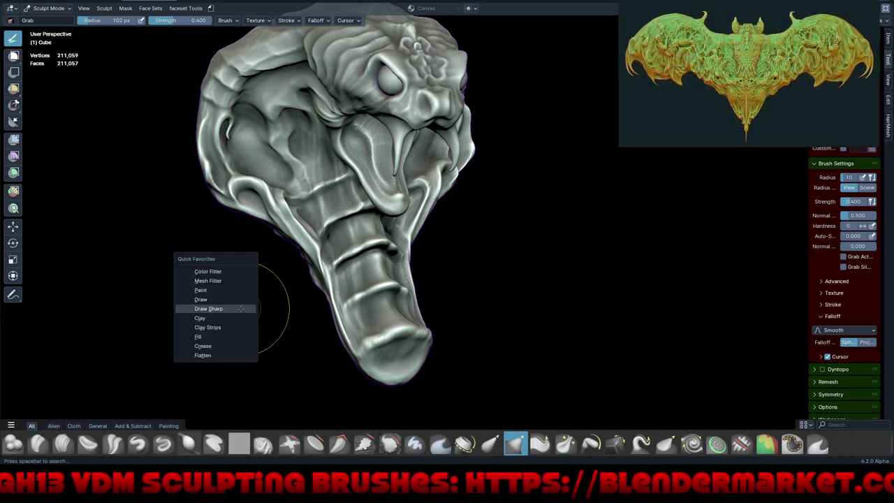
left_click(240, 308)
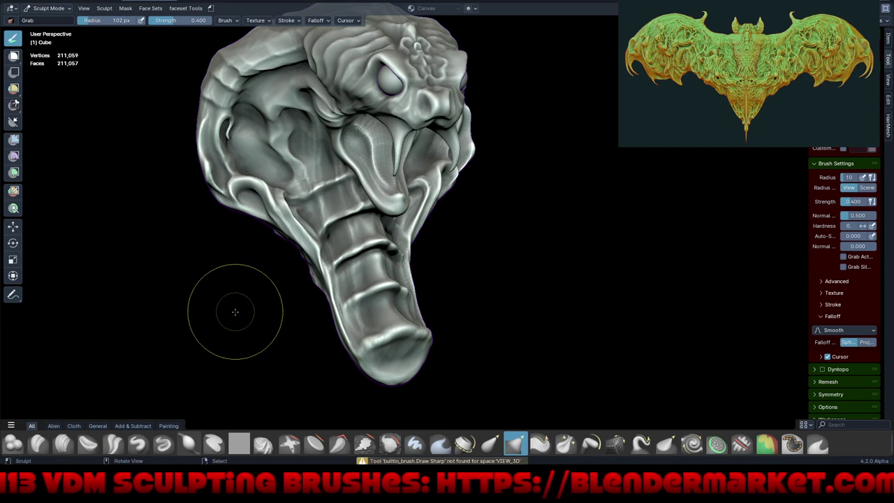
key("f")
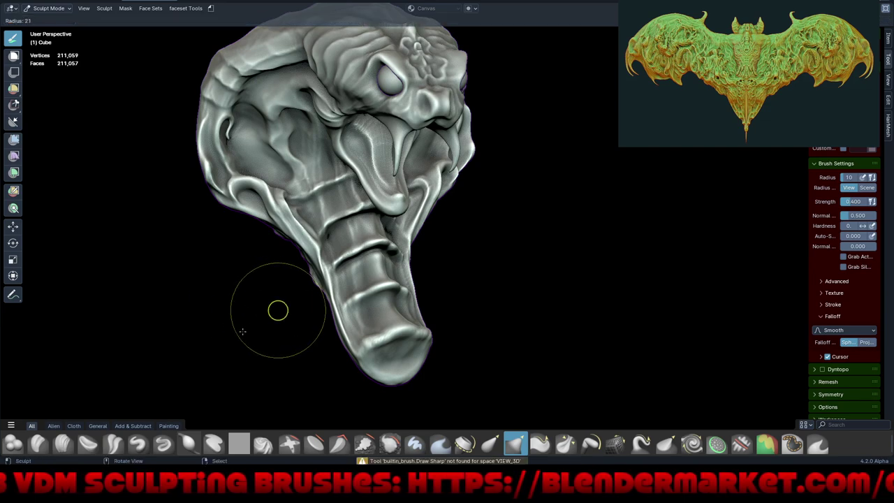
left_click(241, 331)
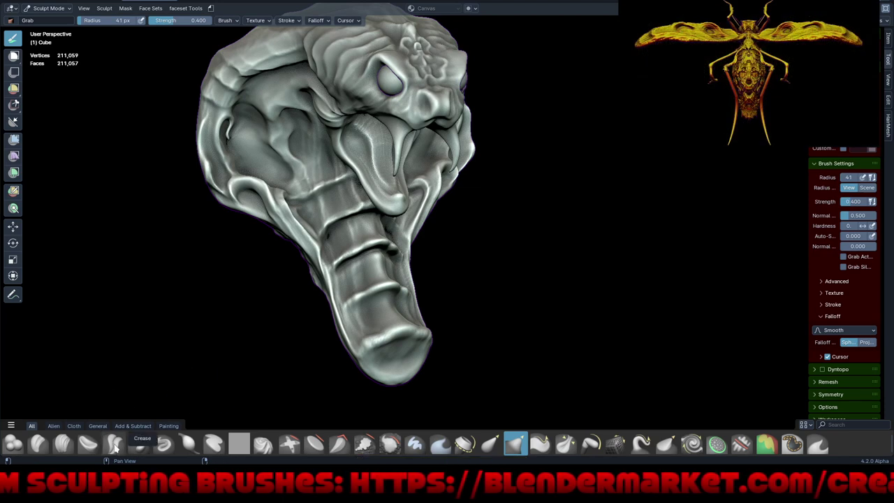
left_click(164, 446)
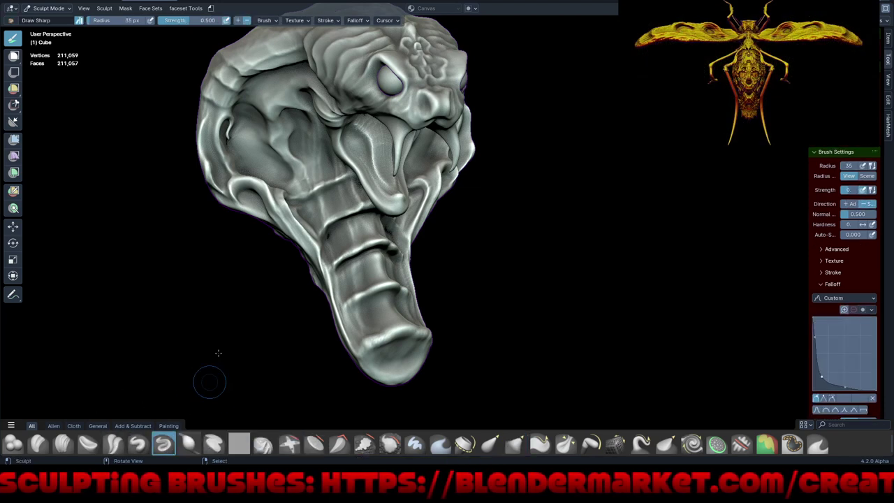
Step: Set the brush radius to 41 and sculpt a faint Draw Sharp stroke on the upper hood
middle_click_drag(359, 233, 429, 245)
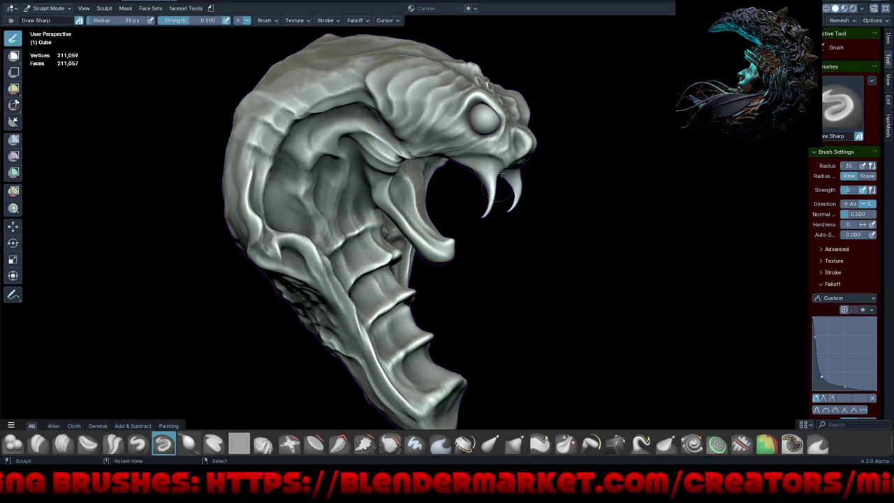
mouse_move(361, 183)
middle_mouse_down()
mouse_move(568, 165)
mouse_move(518, 114)
middle_mouse_up()
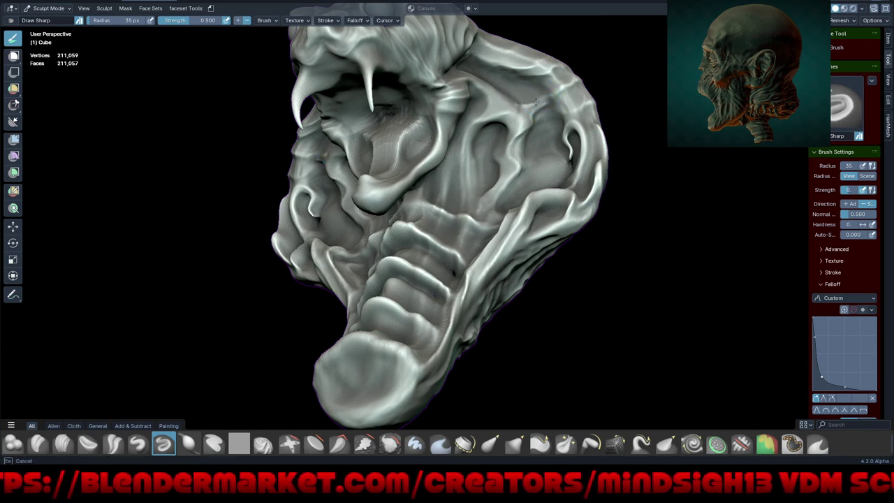
left_click(526, 103)
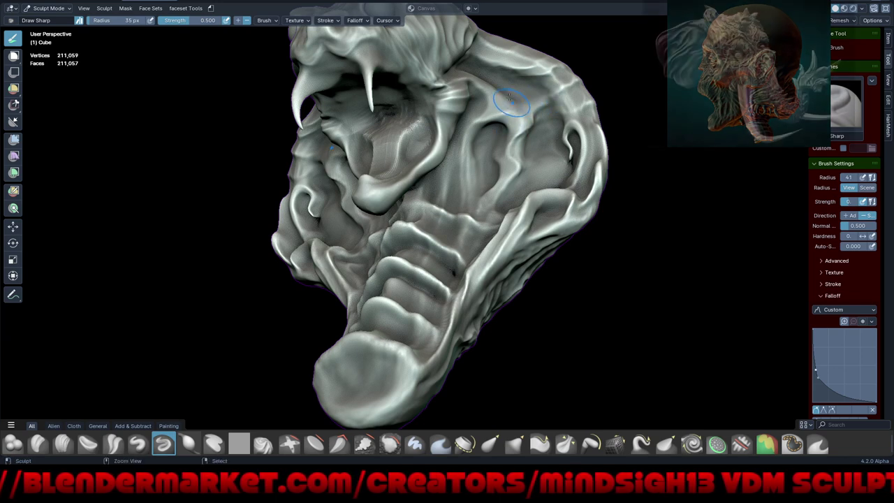
mouse_move(509, 98)
left_mouse_down()
mouse_move(552, 97)
mouse_move(517, 109)
mouse_move(532, 95)
mouse_move(552, 98)
mouse_move(521, 102)
mouse_move(540, 91)
mouse_move(530, 84)
left_mouse_up()
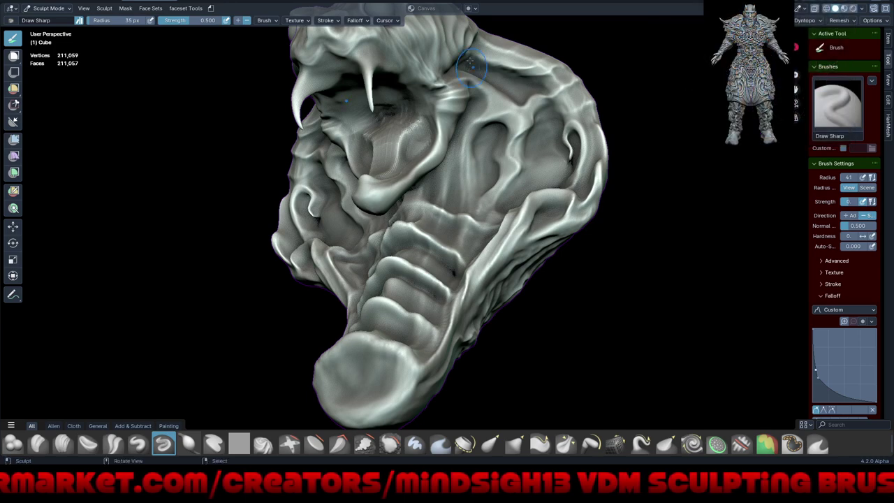
Step: Zoom out to the cobra's front and show the viewport fullscreen without panels
scroll(471, 65, "down", 3)
mouse_move(470, 64)
middle_mouse_down()
mouse_move(587, 203)
mouse_move(526, 294)
mouse_move(504, 236)
middle_mouse_up()
key("ctrl+alt+space")
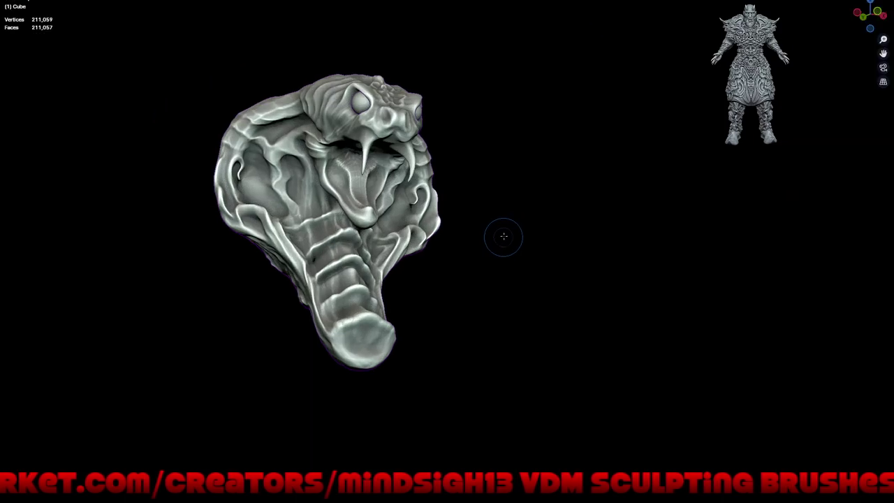
Step: Carve a mirrored Draw Sharp stroke along the hood creases from the front
mouse_move(552, 297)
middle_mouse_down()
mouse_move(577, 279)
mouse_move(526, 297)
middle_mouse_up()
scroll(420, 230, "up", 3)
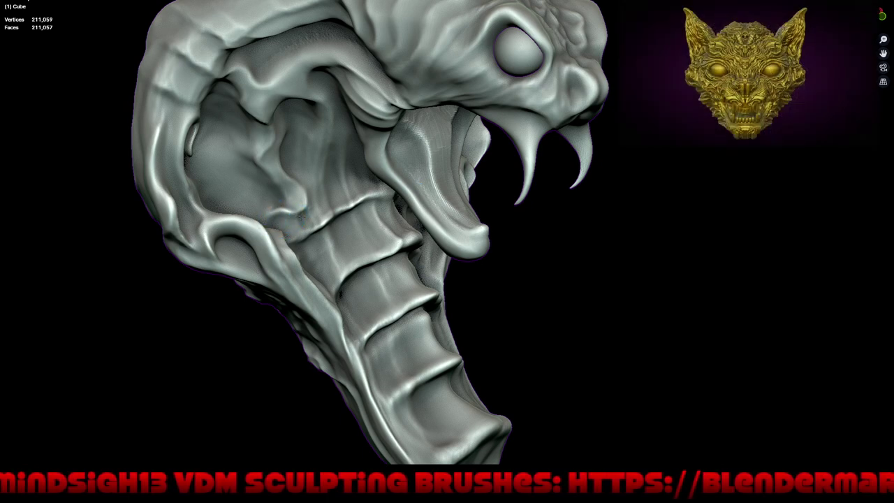
middle_click_drag(320, 214, 313, 197)
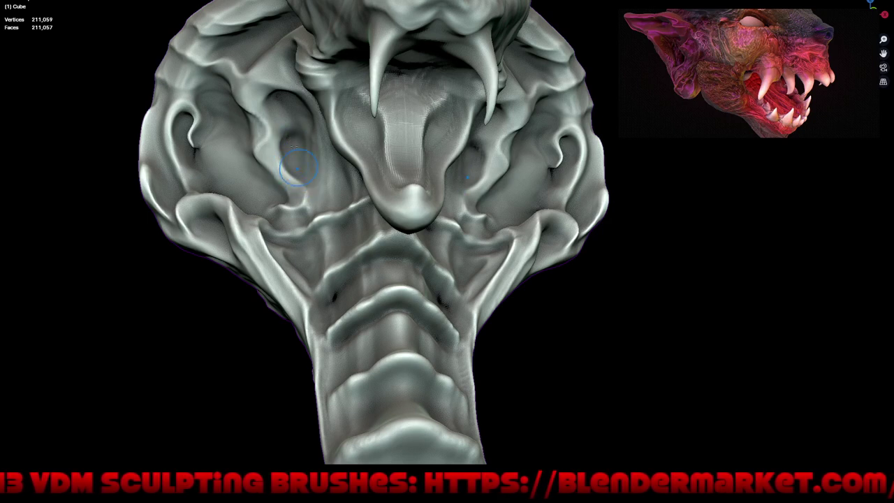
mouse_move(269, 89)
left_mouse_down()
mouse_move(246, 97)
mouse_move(284, 89)
mouse_move(282, 65)
mouse_move(316, 92)
left_mouse_up()
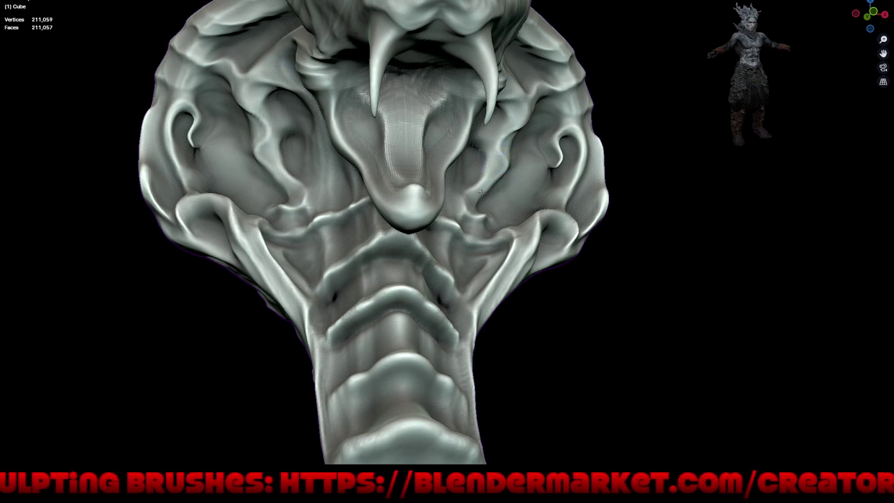
Step: Deepen the right cheek crease and carve grooves along and across the ridge below the snout
left_click_drag(502, 166, 471, 140)
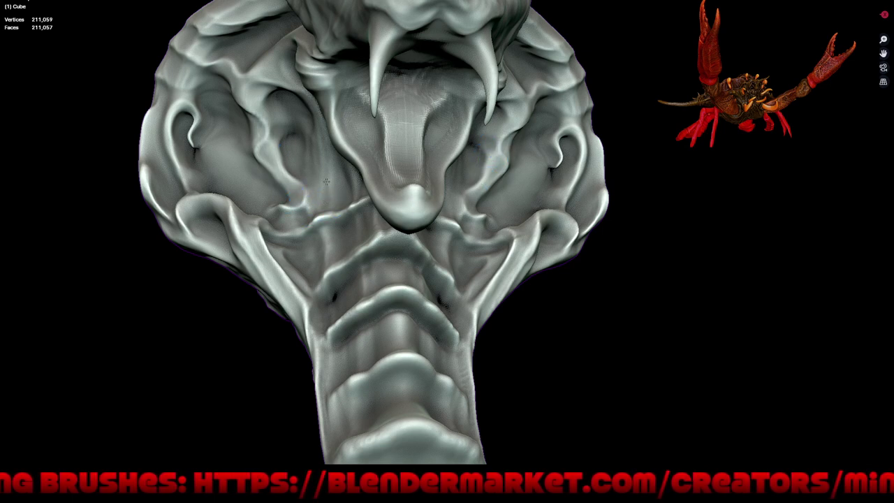
mouse_move(326, 182)
left_mouse_down()
mouse_move(349, 224)
mouse_move(279, 243)
left_mouse_up()
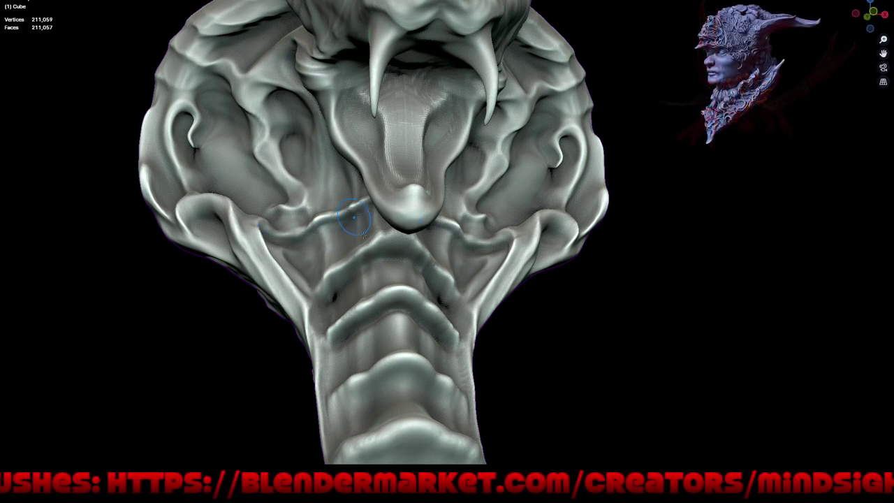
mouse_move(378, 253)
left_mouse_down()
mouse_move(414, 254)
mouse_move(363, 258)
left_mouse_up()
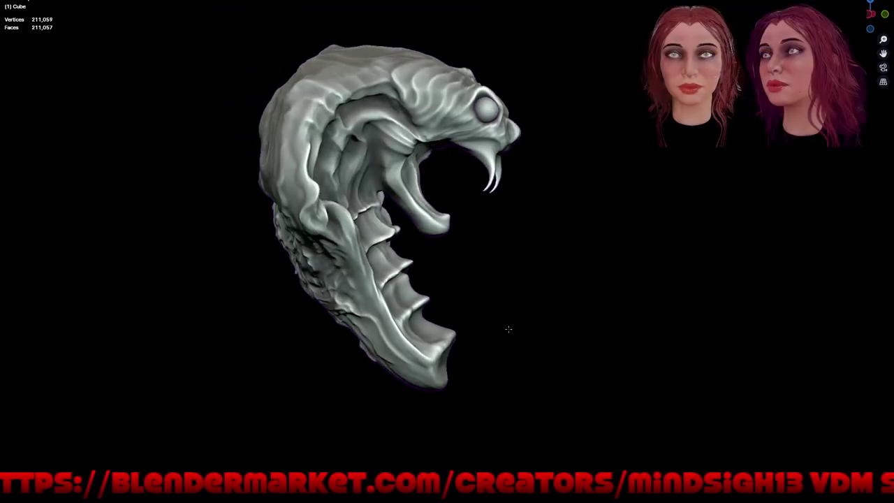
Step: Zoom in on the serpent head and restore the full interface around the viewport
mouse_move(509, 329)
middle_mouse_down()
mouse_move(468, 252)
mouse_move(489, 210)
middle_mouse_up()
scroll(468, 252, "up", 4)
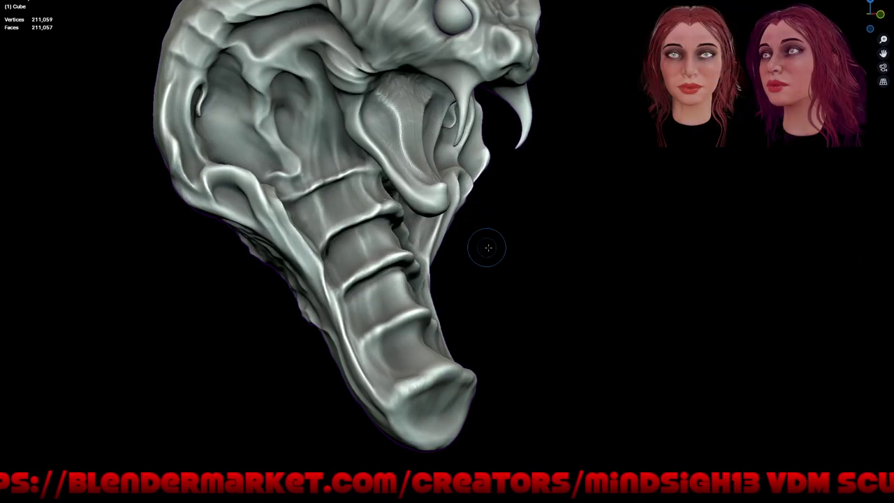
key("ctrl+alt+space")
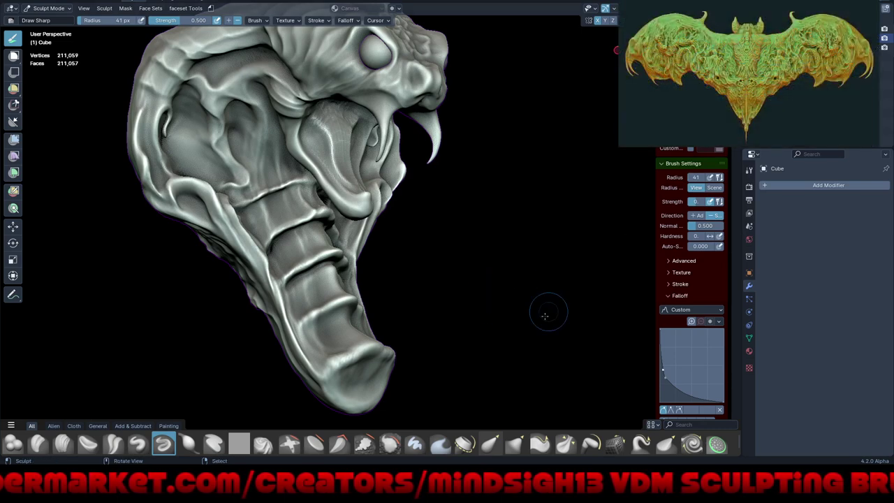
Step: Tilt the cobra head and paint a light Draw Sharp stroke over the neck ridges
mouse_move(549, 309)
middle_mouse_down()
mouse_move(488, 289)
mouse_move(405, 317)
middle_mouse_up()
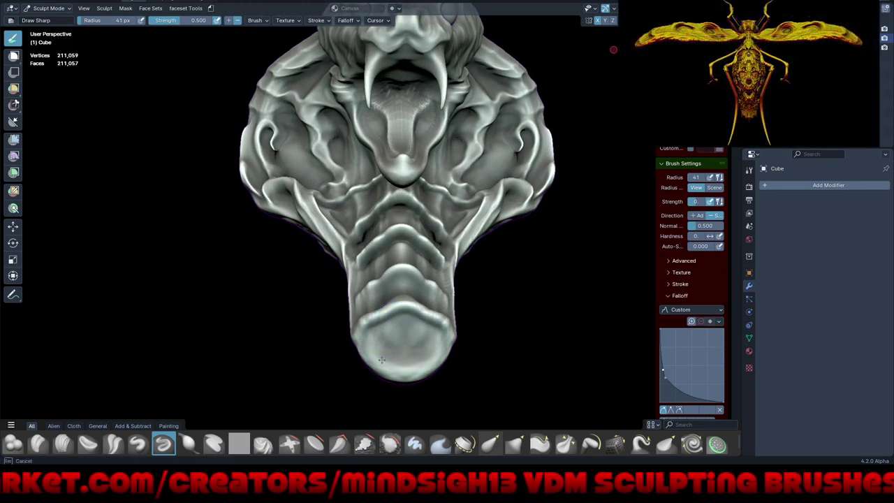
middle_click_drag(386, 358, 416, 269)
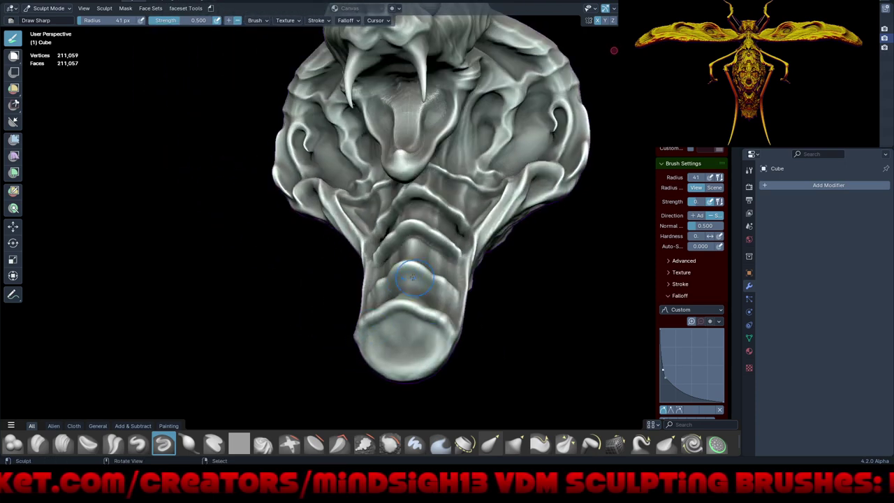
left_click_drag(429, 285, 402, 302)
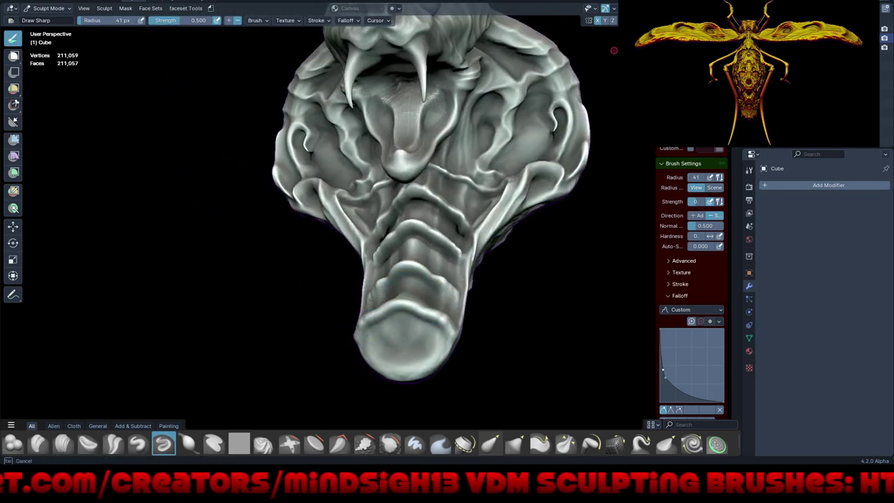
middle_click_drag(539, 286, 477, 357)
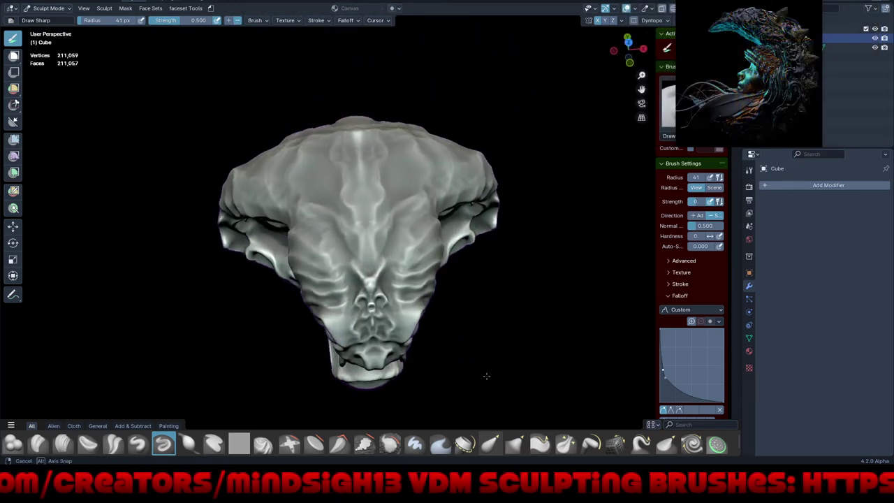
Step: Sculpt mirrored Draw Sharp strokes over the central brow on top of the cobra's head
middle_click_drag(477, 358, 443, 327)
scroll(388, 209, "up", 1)
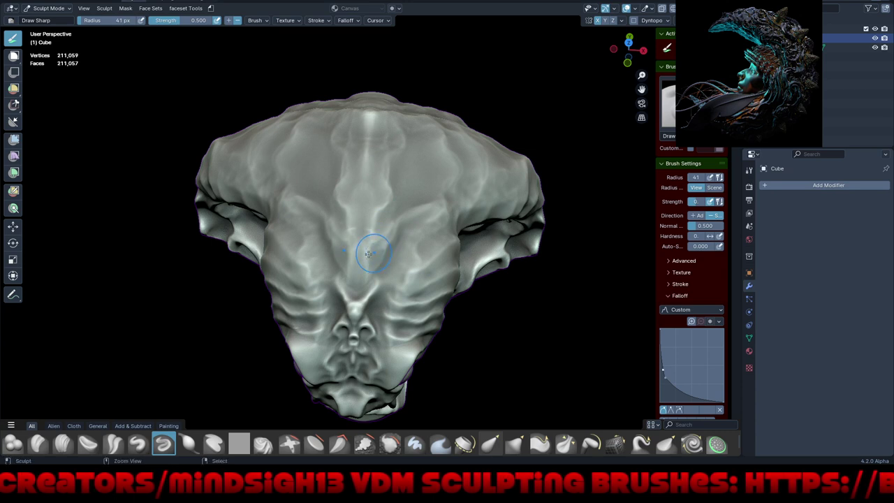
left_click_drag(381, 243, 416, 206)
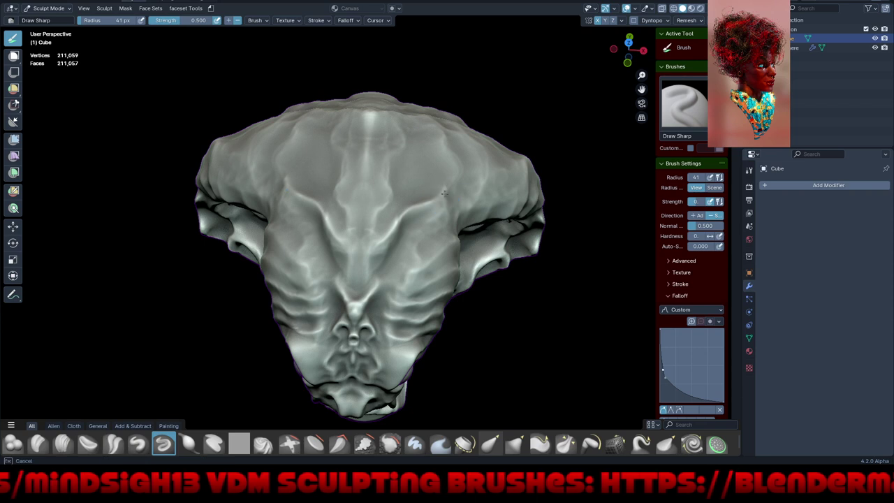
mouse_move(425, 213)
left_mouse_down()
mouse_move(412, 221)
mouse_move(460, 178)
mouse_move(355, 292)
mouse_move(357, 269)
left_mouse_up()
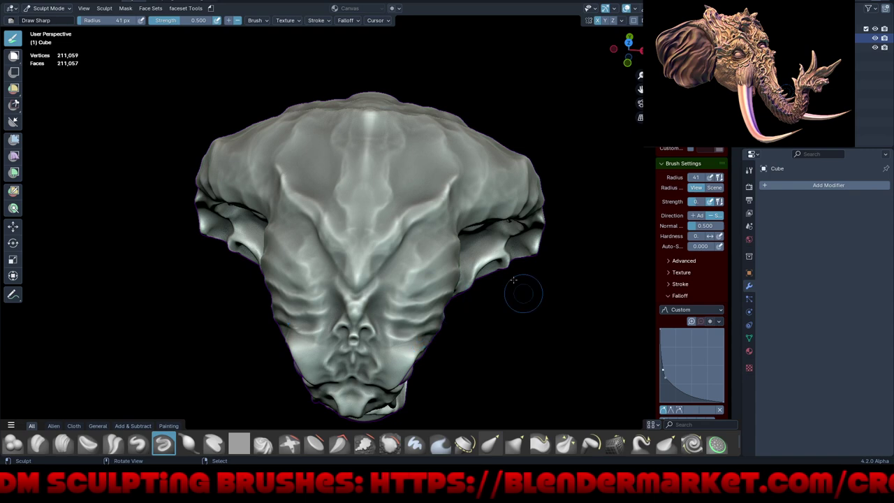
mouse_move(471, 335)
middle_mouse_down()
mouse_move(515, 349)
mouse_move(471, 119)
mouse_move(466, 251)
mouse_move(491, 242)
mouse_move(479, 332)
middle_mouse_up()
middle_click_drag(498, 292, 521, 325)
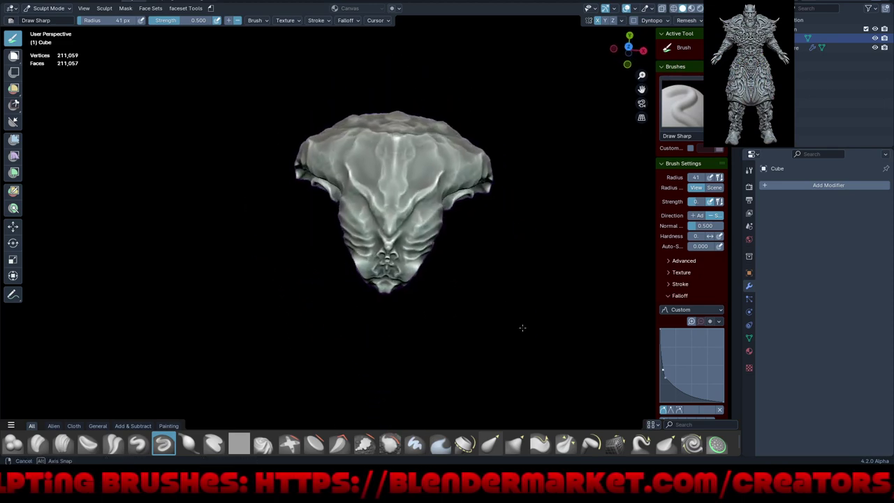
scroll(475, 265, "up", 3)
mouse_move(475, 265)
middle_mouse_down()
mouse_move(439, 190)
mouse_move(448, 227)
mouse_move(450, 220)
middle_mouse_up()
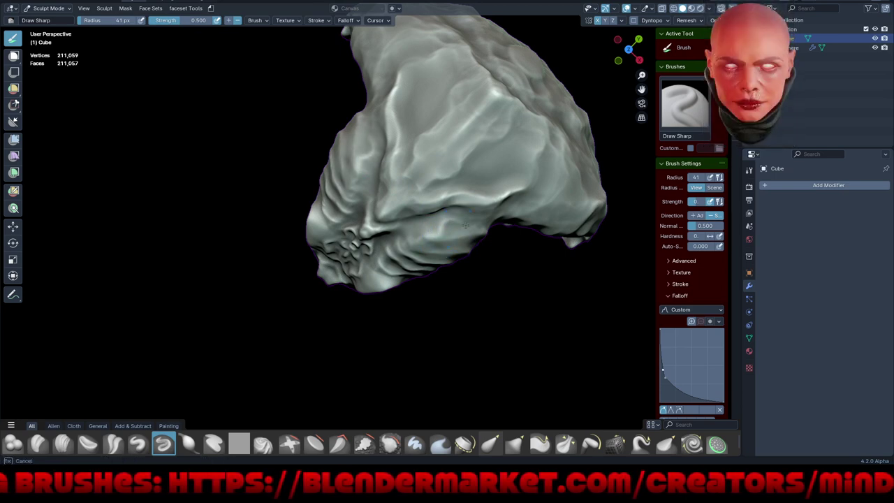
middle_click_drag(466, 225, 472, 227)
middle_click_drag(524, 240, 479, 198)
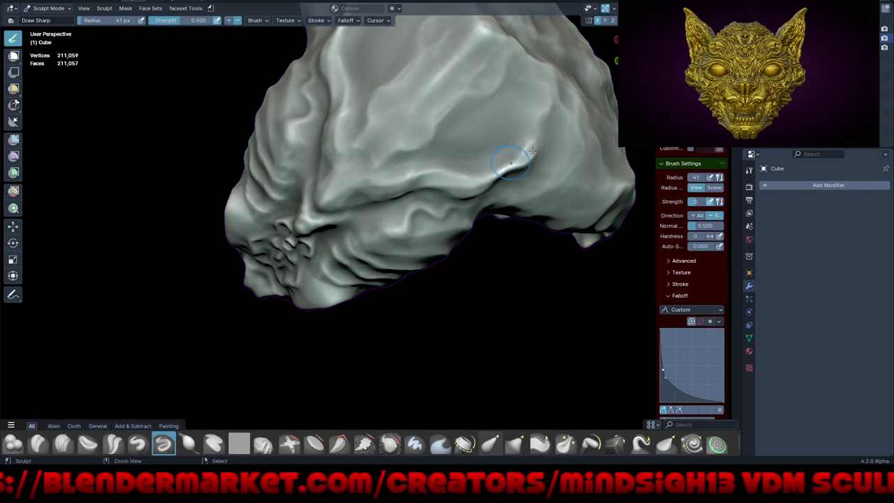
mouse_move(535, 141)
left_mouse_down()
mouse_move(503, 168)
mouse_move(445, 179)
left_mouse_up()
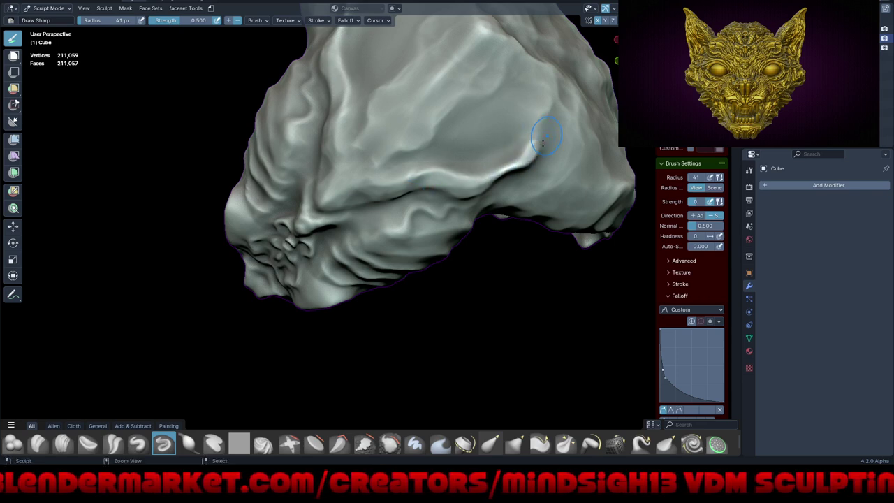
mouse_move(546, 137)
left_mouse_down()
mouse_move(554, 93)
mouse_move(536, 70)
mouse_move(540, 113)
mouse_move(525, 137)
left_mouse_up()
middle_click_drag(525, 137, 554, 128)
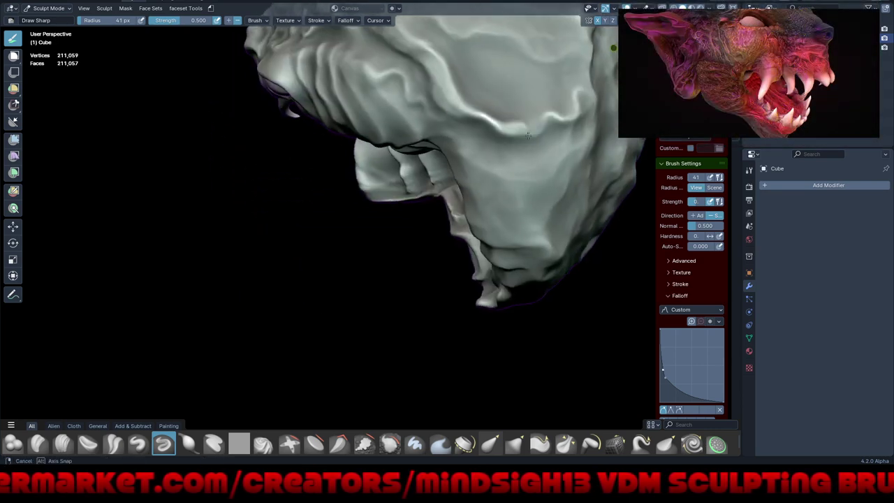
left_click_drag(556, 128, 530, 138)
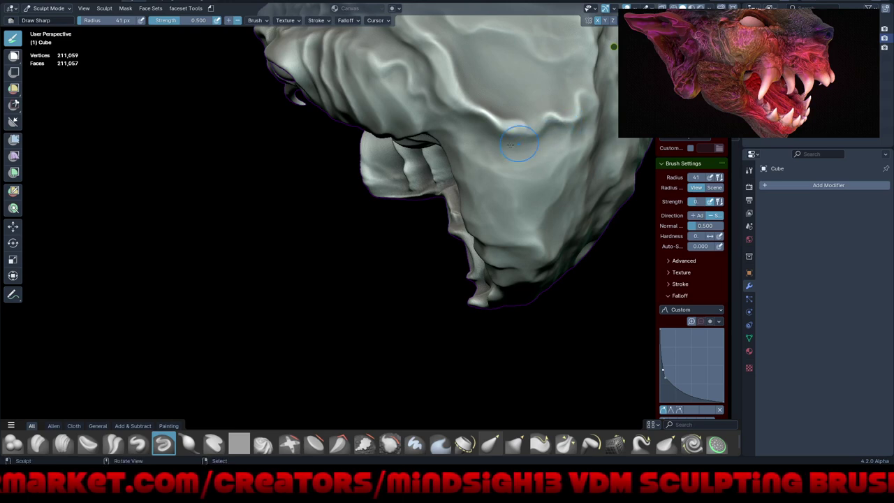
mouse_move(583, 127)
left_mouse_down()
mouse_move(506, 166)
mouse_move(480, 129)
mouse_move(450, 146)
mouse_move(529, 165)
mouse_move(571, 119)
mouse_move(565, 153)
mouse_move(513, 178)
mouse_move(471, 157)
mouse_move(464, 143)
left_mouse_up()
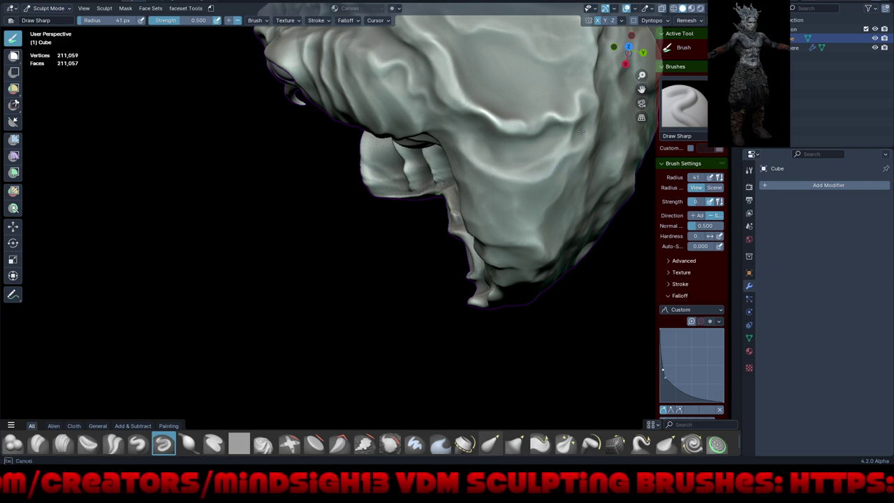
left_click_drag(560, 179, 503, 189)
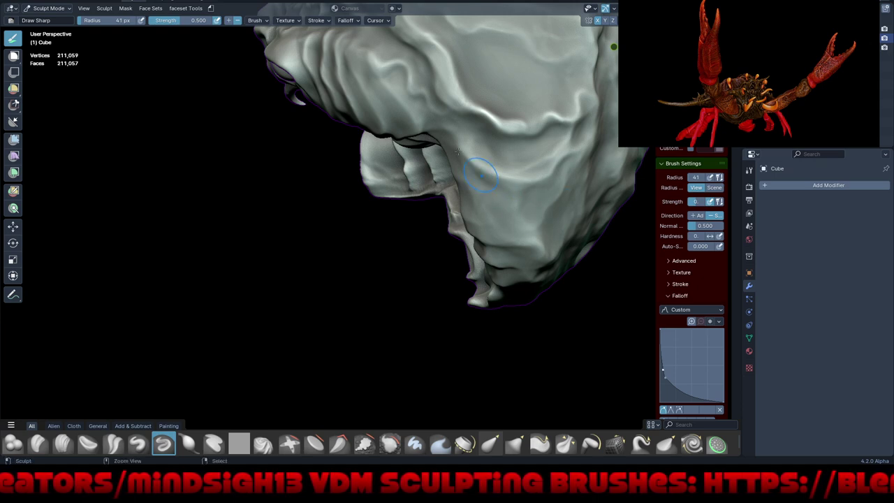
mouse_move(479, 178)
middle_mouse_down()
mouse_move(479, 279)
mouse_move(443, 343)
mouse_move(564, 249)
mouse_move(503, 114)
middle_mouse_up()
mouse_move(485, 160)
middle_mouse_down("ctrl")
mouse_move(482, 230)
mouse_move(542, 235)
mouse_move(505, 281)
mouse_move(549, 299)
middle_mouse_up("ctrl")
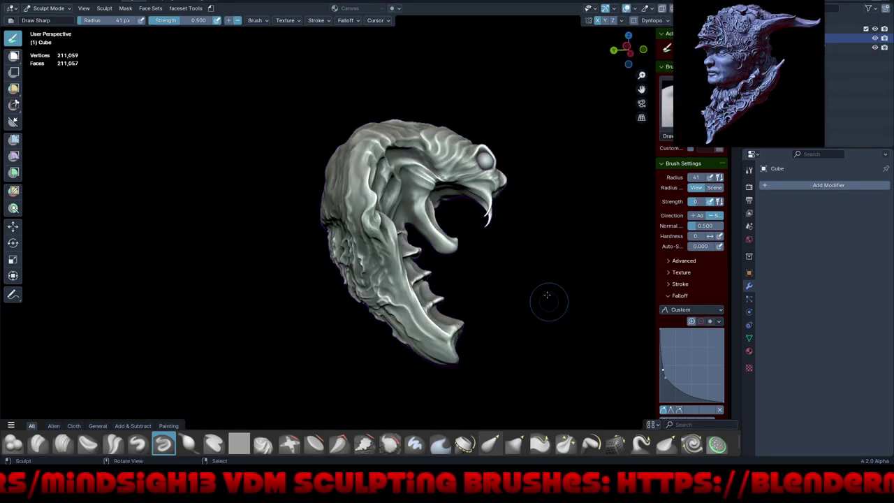
scroll(451, 162, "up", 5)
middle_click_drag(501, 162, 505, 166)
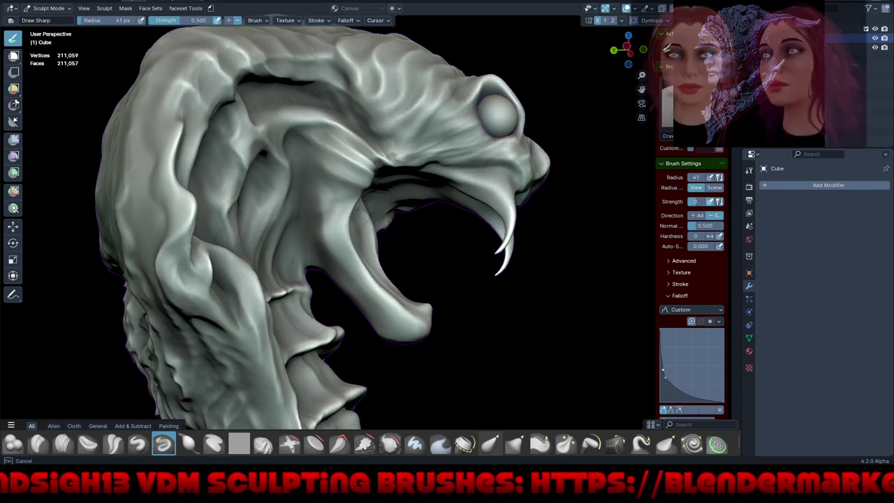
mouse_move(508, 168)
middle_mouse_down()
mouse_move(508, 211)
mouse_move(510, 168)
middle_mouse_up()
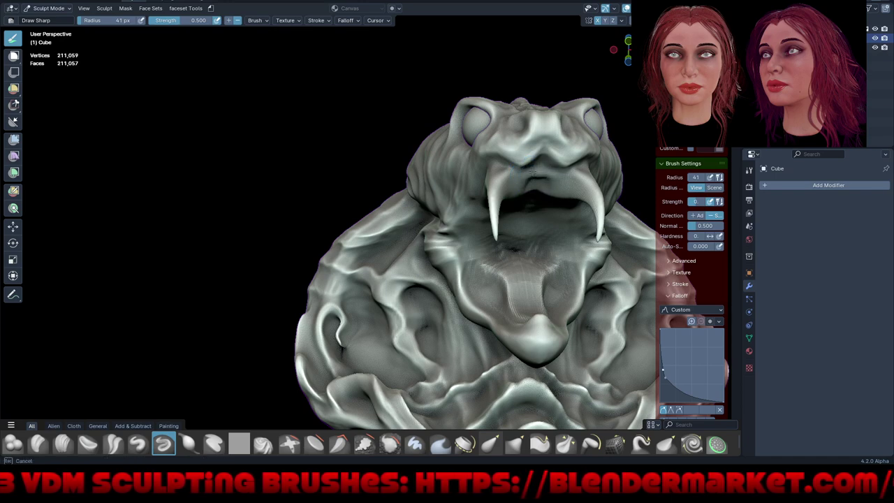
mouse_move(529, 172)
middle_mouse_down()
mouse_move(545, 219)
mouse_move(520, 199)
middle_mouse_up()
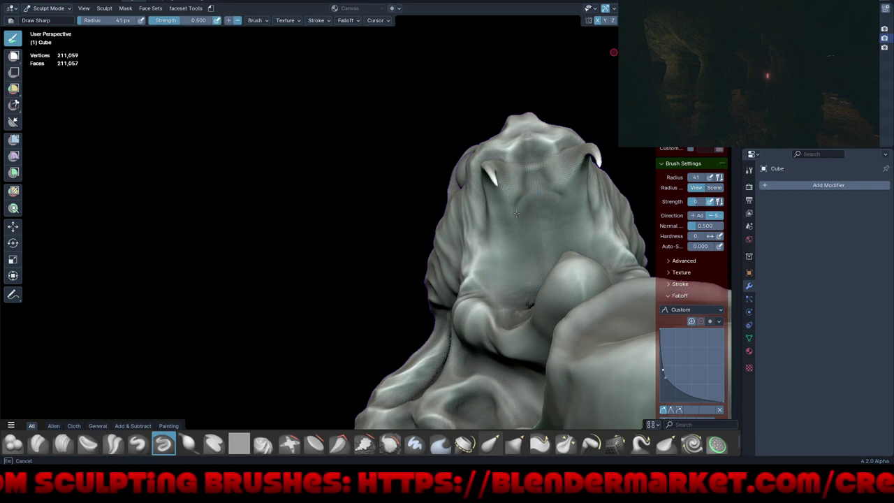
mouse_move(546, 210)
middle_mouse_down()
mouse_move(534, 210)
mouse_move(539, 218)
middle_mouse_up()
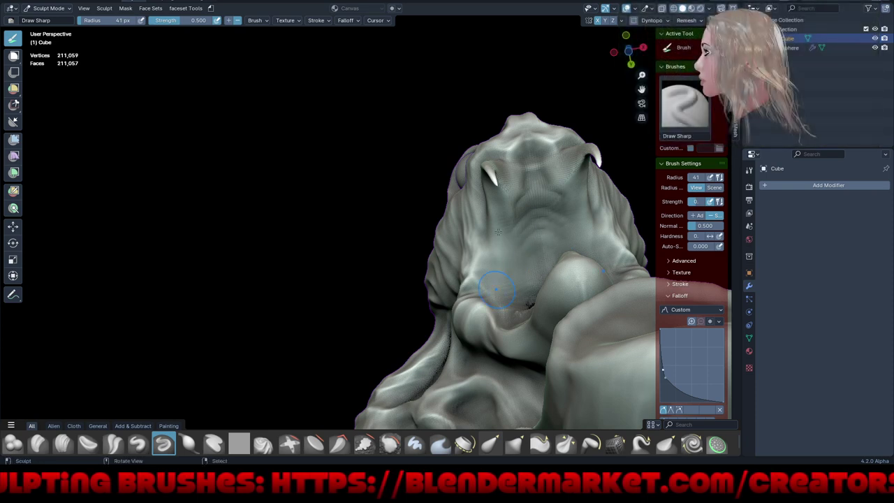
middle_click_drag(501, 223, 496, 242)
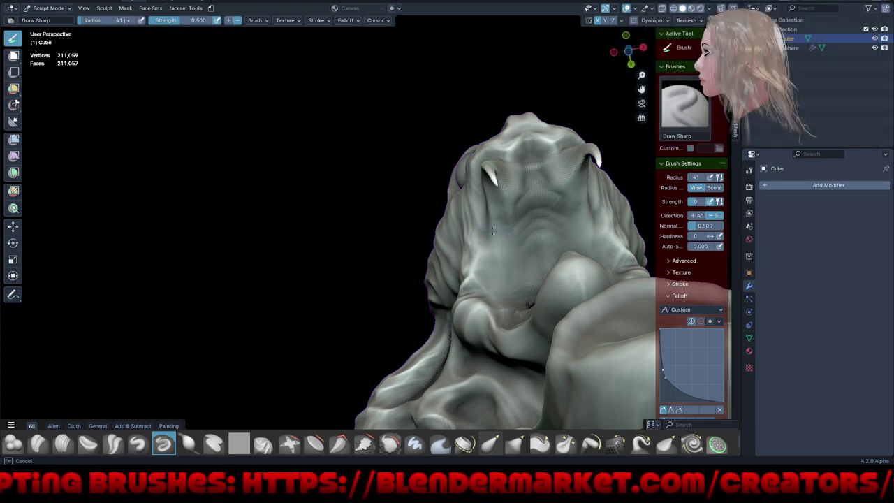
middle_click_drag(501, 280, 501, 281)
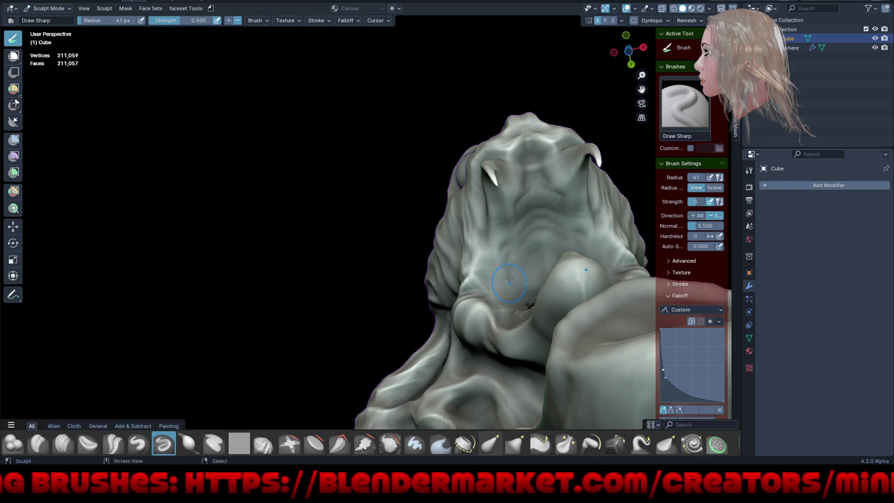
mouse_move(509, 278)
middle_mouse_down()
mouse_move(485, 225)
mouse_move(492, 280)
middle_mouse_up()
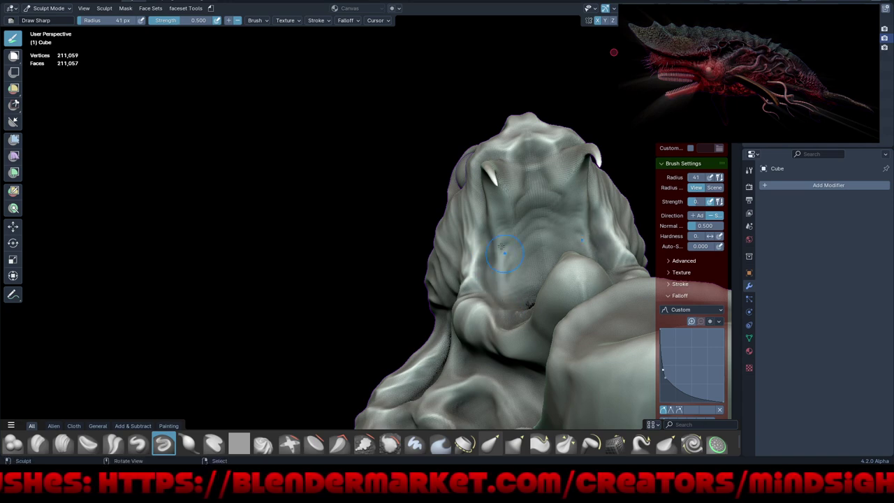
middle_click_drag(501, 248, 466, 294)
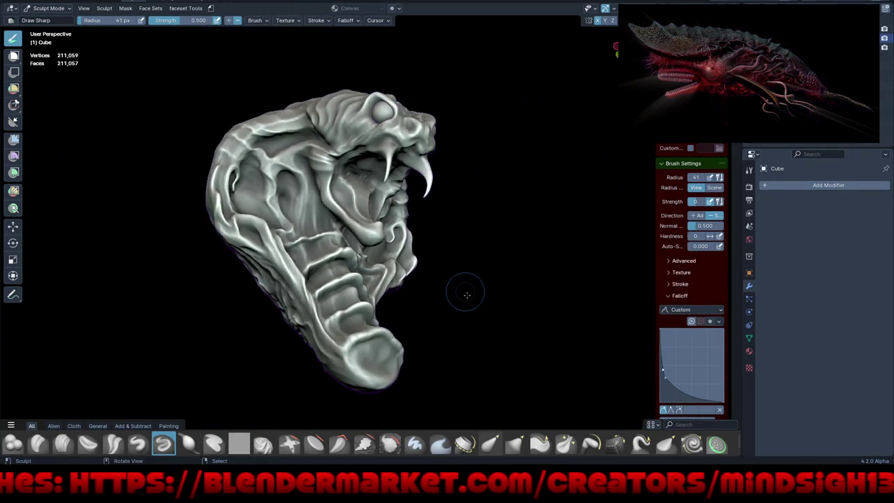
Step: Toggle the full-screen viewport with Ctrl+Alt+Space and inspect the top and back of the head
key("ctrl+alt+space")
scroll(474, 239, "down", 3)
mouse_move(473, 239)
middle_mouse_down()
mouse_move(605, 287)
mouse_move(629, 284)
mouse_move(517, 301)
mouse_move(515, 283)
mouse_move(523, 281)
mouse_move(544, 297)
mouse_move(591, 303)
mouse_move(575, 293)
mouse_move(553, 250)
middle_mouse_up()
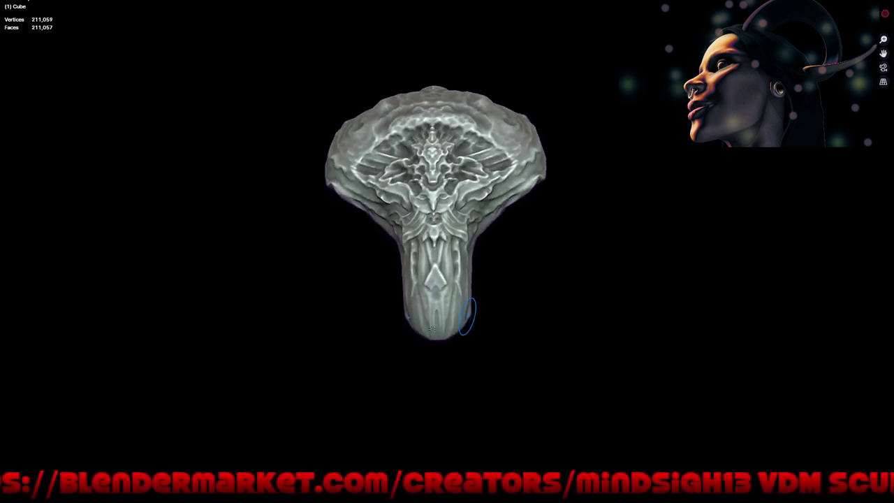
scroll(465, 314, "up", 3)
scroll(439, 237, "up", 2)
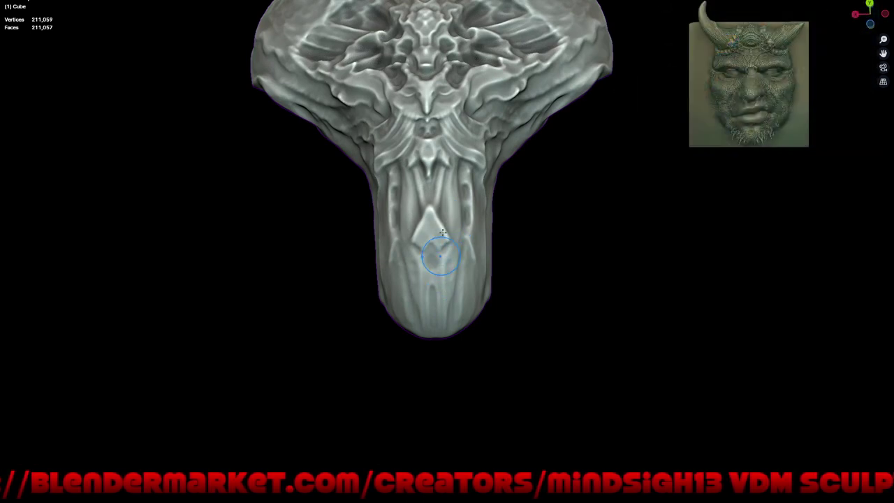
scroll(419, 162, "up", 1)
scroll(419, 140, "up", 1)
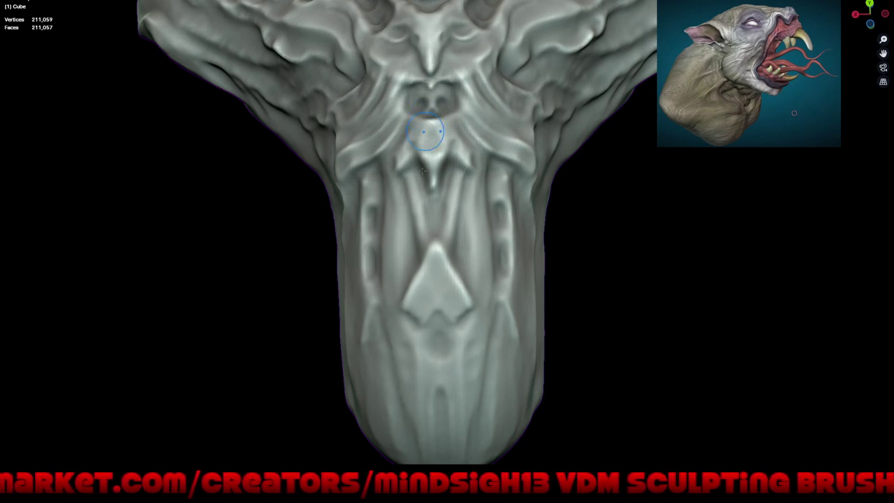
scroll(489, 223, "down", 3)
mouse_move(509, 247)
middle_mouse_down()
mouse_move(609, 312)
mouse_move(582, 325)
mouse_move(594, 373)
mouse_move(547, 277)
middle_mouse_up()
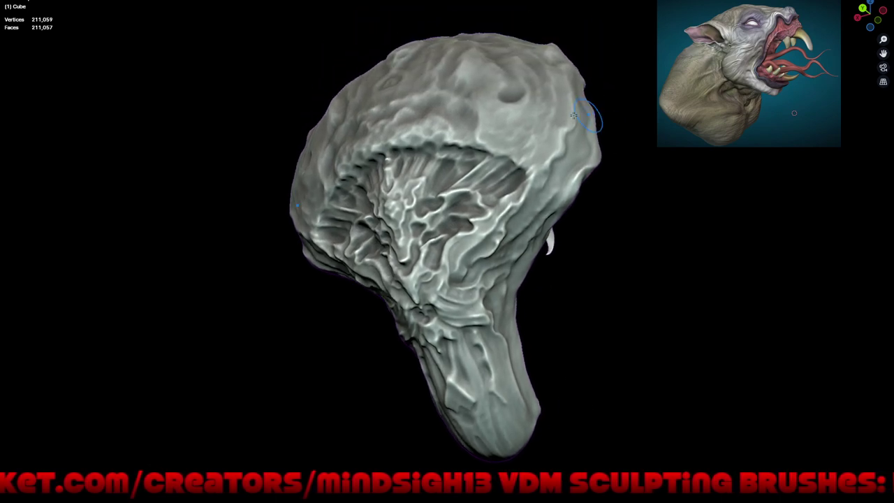
scroll(575, 115, "up", 2)
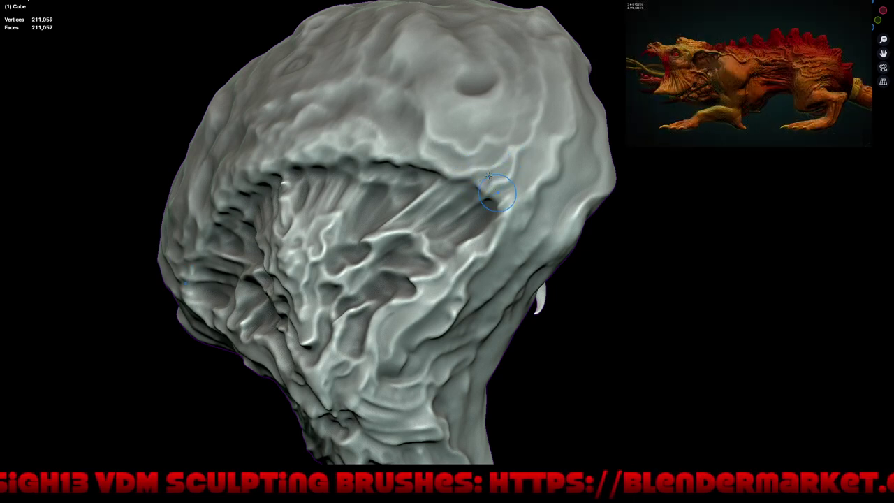
Step: From a front view, sculpt three mirrored Draw Sharp strokes up the back of the hood
middle_click_drag(489, 177, 577, 242)
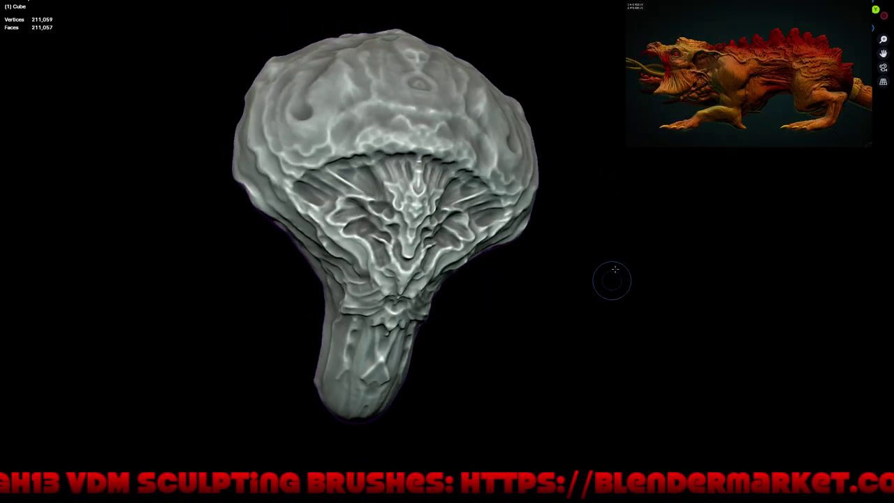
middle_click_drag(612, 281, 522, 188)
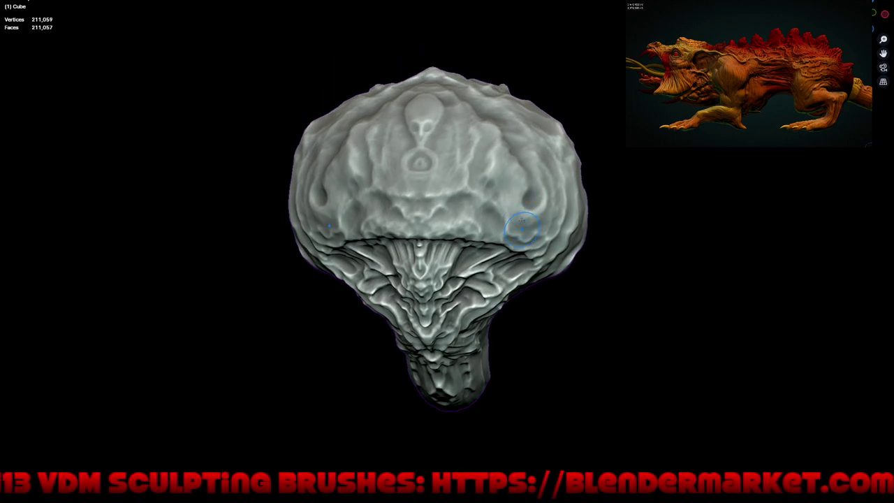
mouse_move(522, 227)
middle_mouse_down()
mouse_move(517, 255)
mouse_move(577, 275)
mouse_move(575, 289)
middle_mouse_up()
scroll(488, 215, "up", 2)
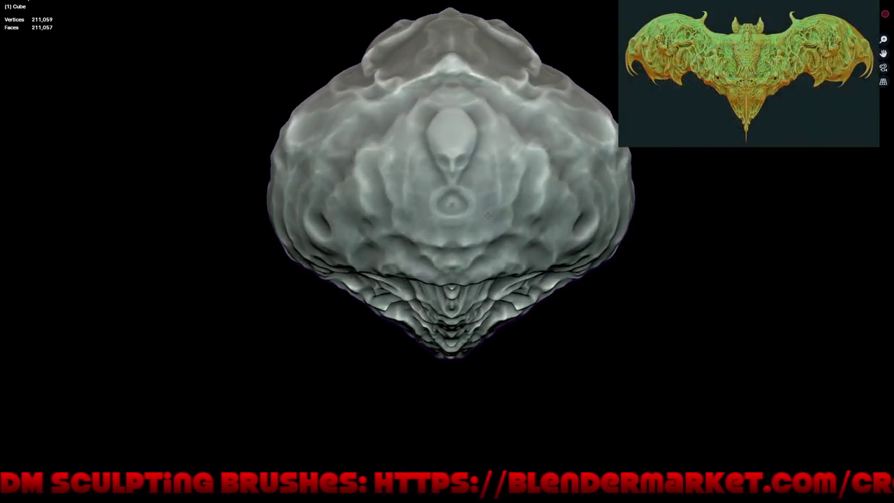
scroll(489, 214, "up", 1)
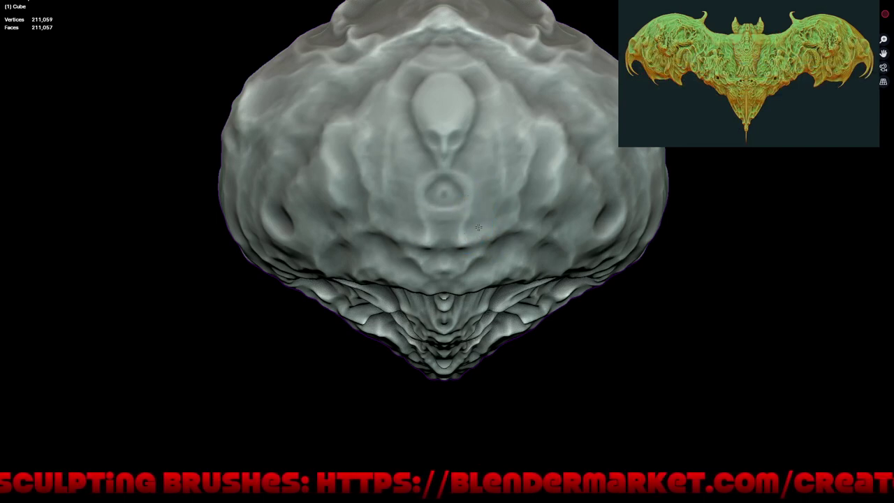
left_click_drag(502, 188, 490, 235)
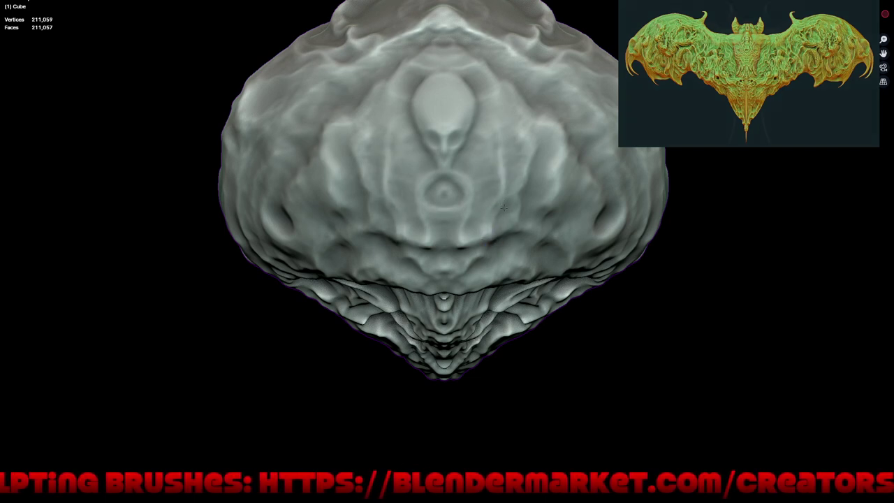
left_click_drag(523, 187, 529, 158)
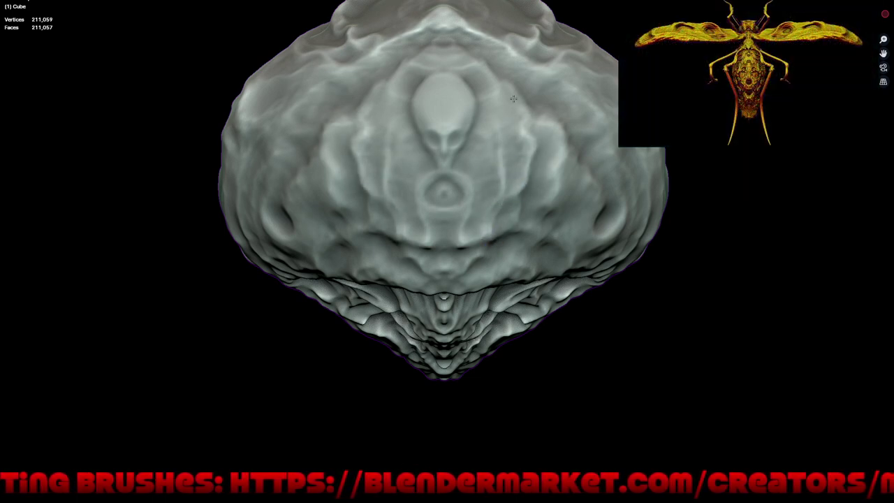
mouse_move(513, 98)
left_mouse_down()
mouse_move(476, 56)
mouse_move(430, 47)
mouse_move(417, 59)
mouse_move(426, 62)
left_mouse_up()
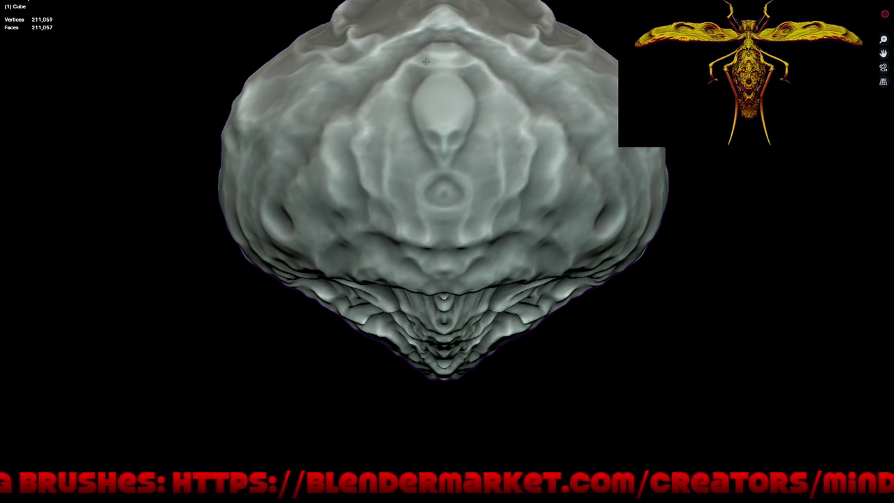
scroll(489, 154, "down", 3)
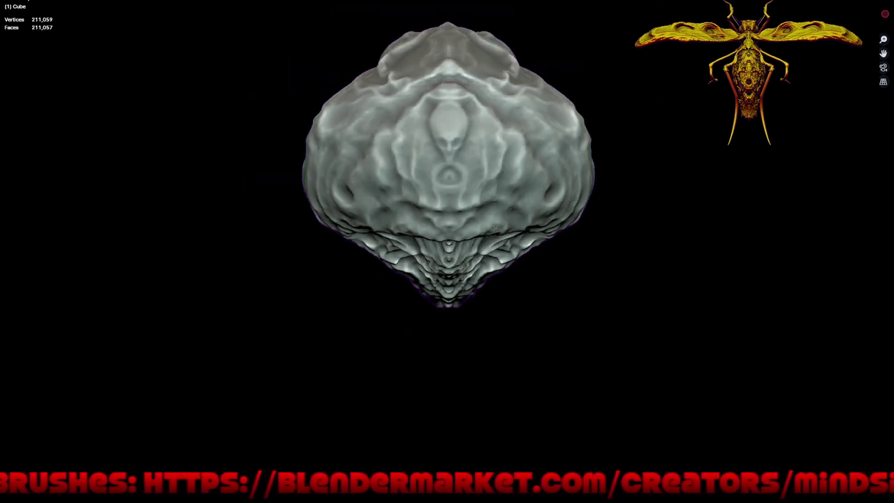
mouse_move(489, 154)
middle_mouse_down()
mouse_move(578, 321)
mouse_move(605, 307)
mouse_move(565, 256)
mouse_move(594, 309)
mouse_move(587, 339)
mouse_move(621, 308)
mouse_move(599, 314)
middle_mouse_up()
Step: Add three small Draw Sharp strokes on the side of the cobra's head
scroll(478, 206, "up", 2)
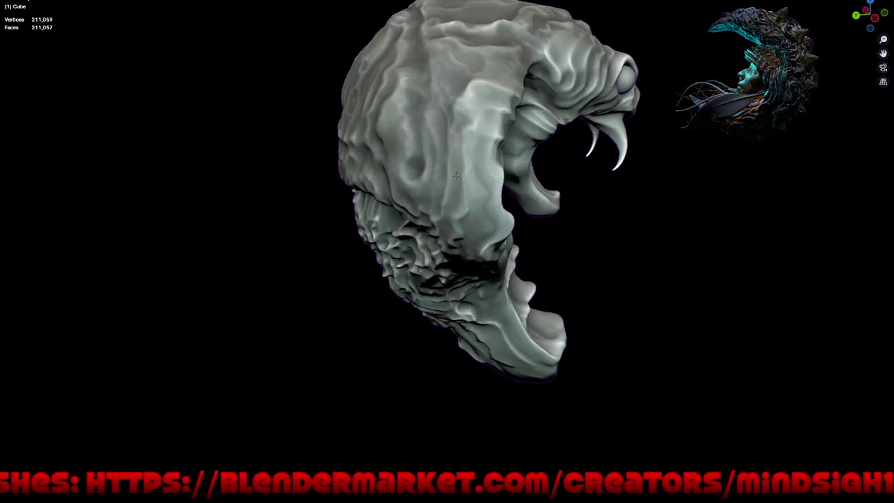
scroll(459, 110, "up", 2)
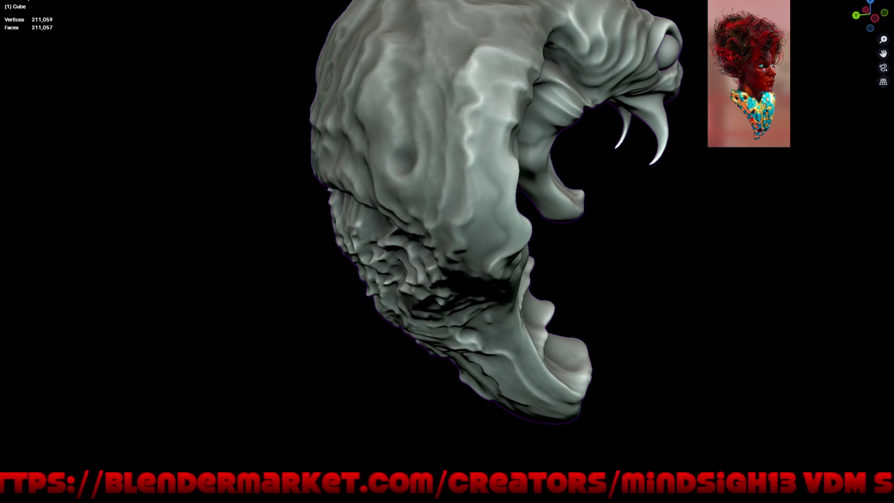
left_click_drag(471, 87, 472, 105)
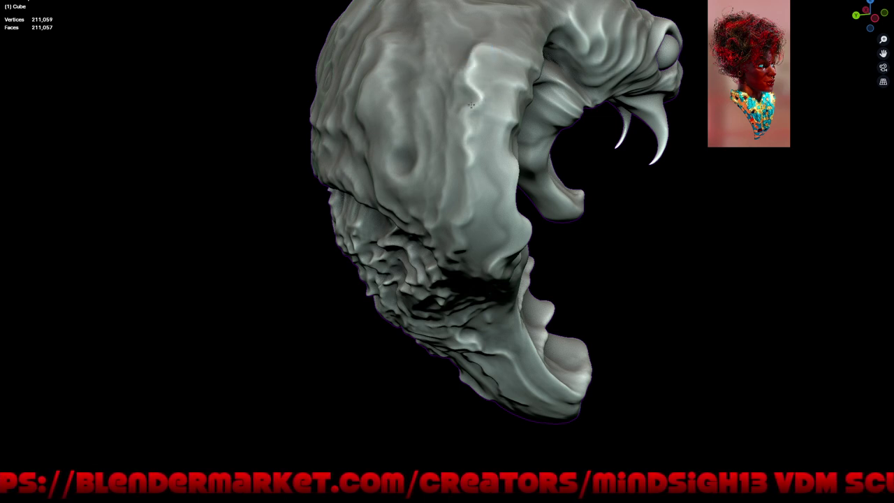
left_click_drag(476, 71, 522, 87)
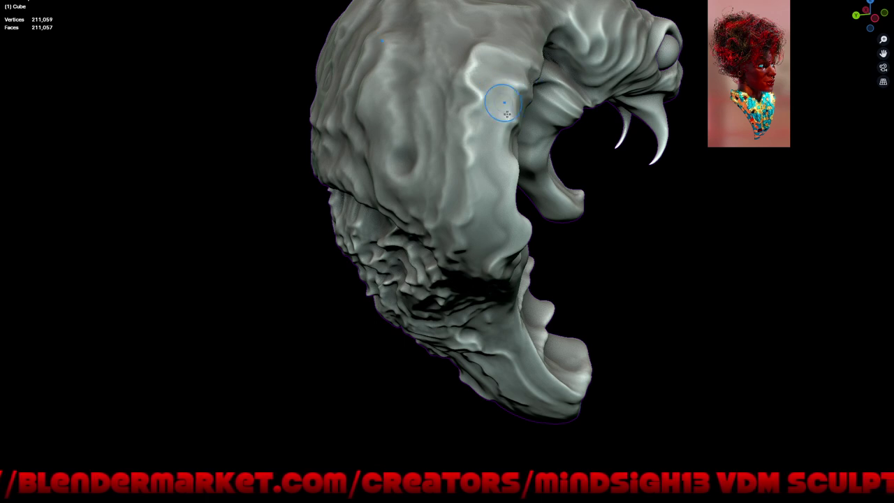
middle_click_drag(485, 175, 498, 180)
left_click_drag(499, 179, 497, 184)
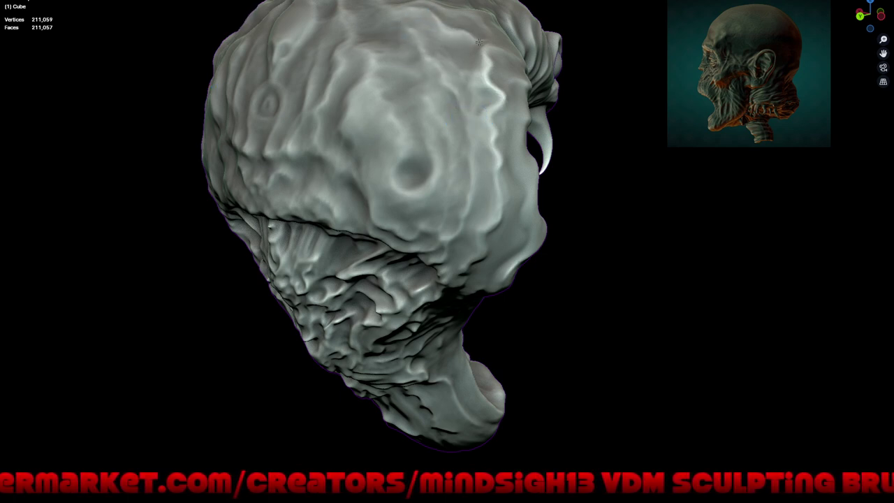
Step: Orbit and pan around the head to review its underside and open mouth
mouse_move(489, 56)
middle_mouse_down()
mouse_move(631, 233)
mouse_move(595, 267)
mouse_move(613, 300)
mouse_move(601, 300)
mouse_move(642, 296)
mouse_move(631, 279)
mouse_move(630, 287)
middle_mouse_up()
middle_click_drag(620, 341, 621, 306)
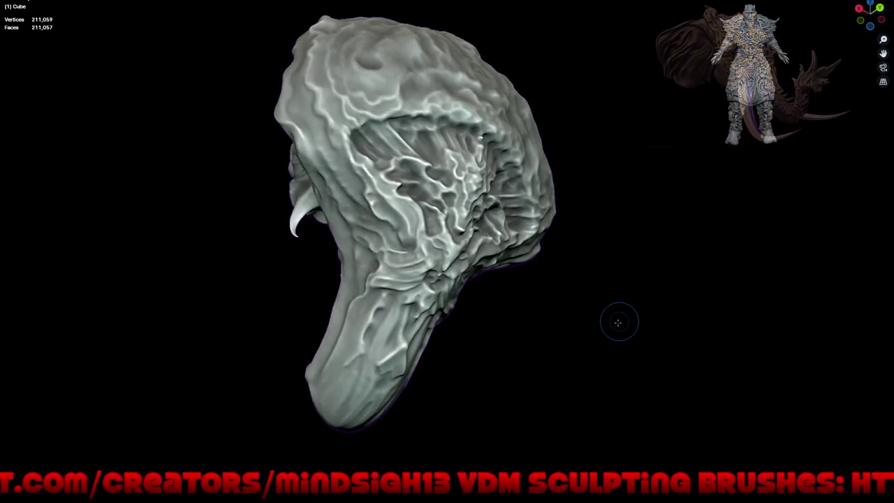
middle_click_drag(472, 386, 497, 312, "shift")
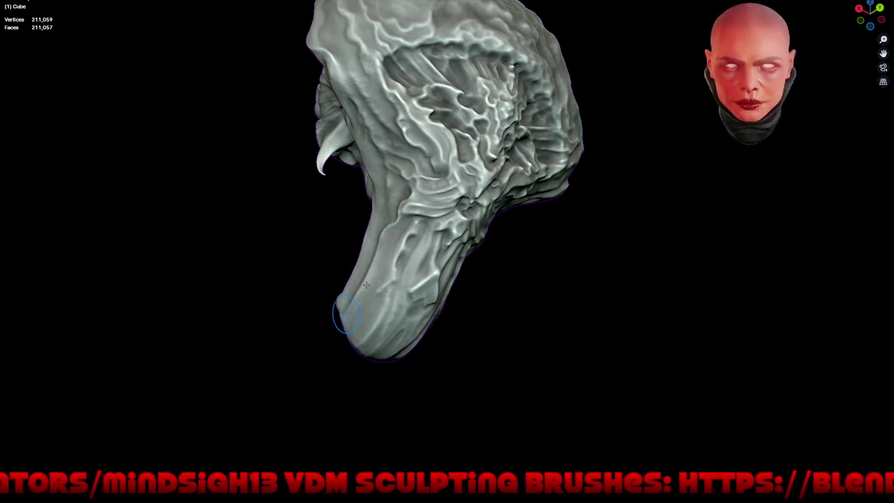
mouse_move(362, 285)
middle_mouse_down()
mouse_move(470, 345)
mouse_move(425, 250)
middle_mouse_up()
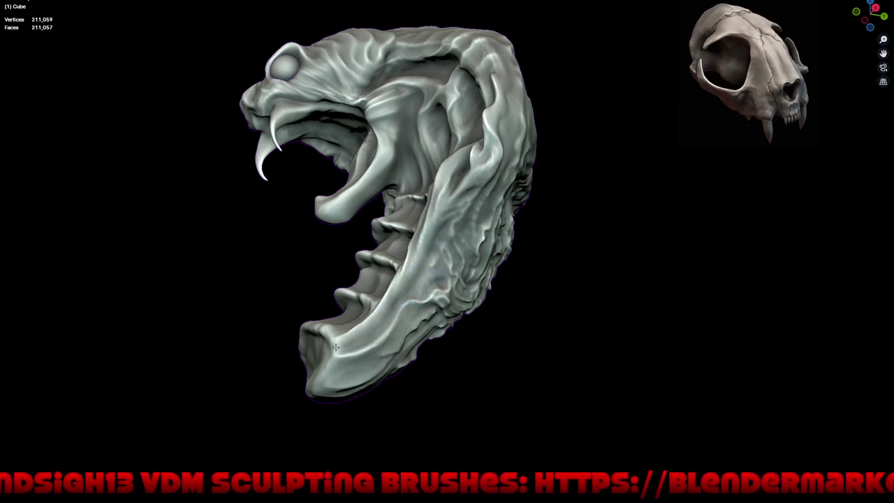
middle_click_drag(404, 280, 485, 356)
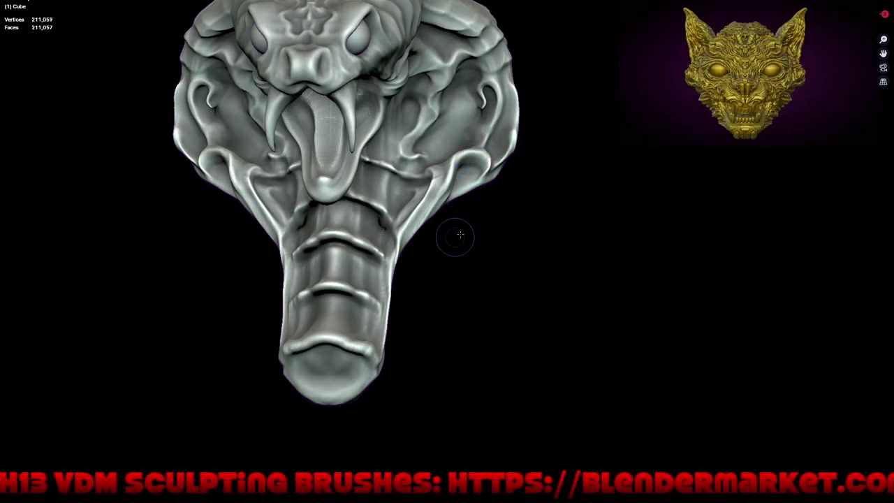
middle_click_drag(454, 235, 506, 285)
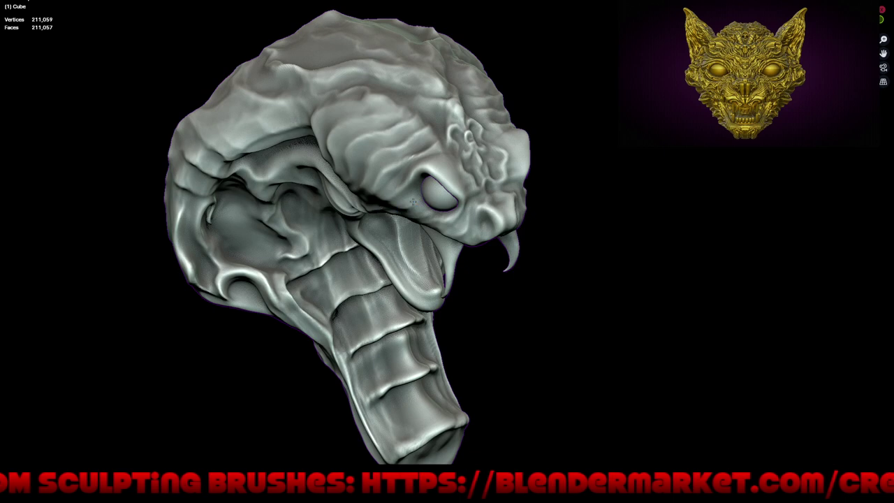
mouse_move(412, 202)
middle_mouse_down()
mouse_move(440, 192)
mouse_move(503, 320)
mouse_move(535, 331)
mouse_move(515, 324)
mouse_move(520, 254)
mouse_move(552, 341)
mouse_move(585, 360)
mouse_move(552, 316)
mouse_move(565, 340)
mouse_move(538, 345)
mouse_move(601, 337)
mouse_move(549, 350)
mouse_move(576, 348)
mouse_move(595, 319)
mouse_move(599, 361)
mouse_move(612, 353)
middle_mouse_up()
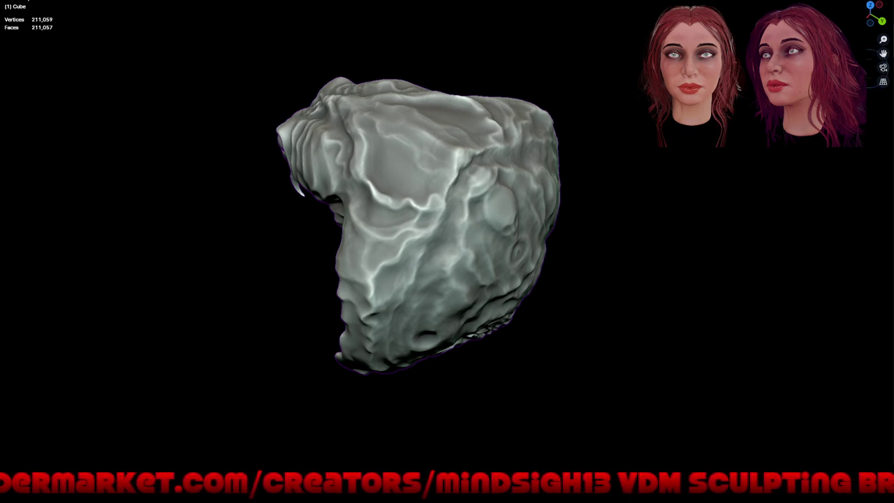
mouse_move(683, 303)
middle_mouse_down()
mouse_move(655, 331)
mouse_move(665, 365)
middle_mouse_up()
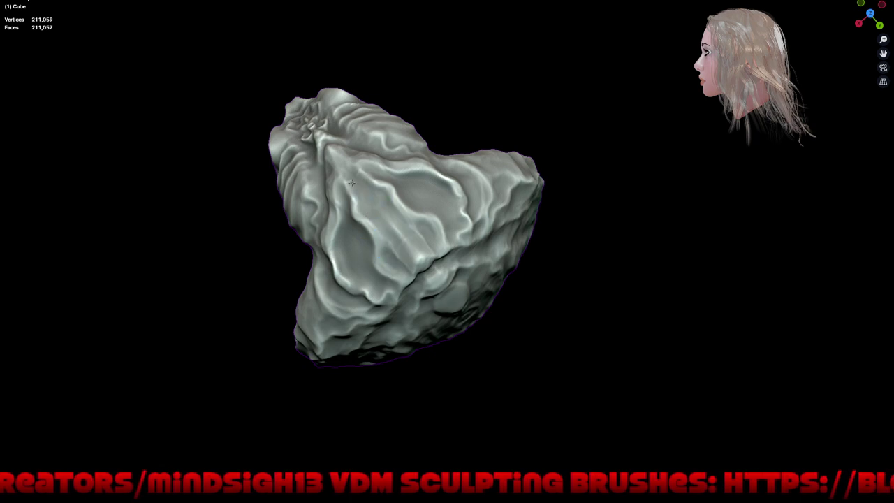
scroll(357, 185, "up", 1)
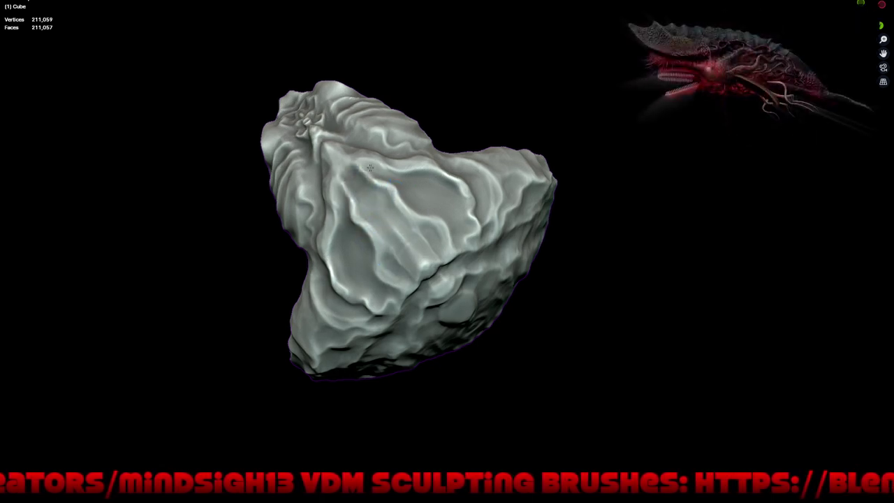
scroll(336, 180, "up", 2)
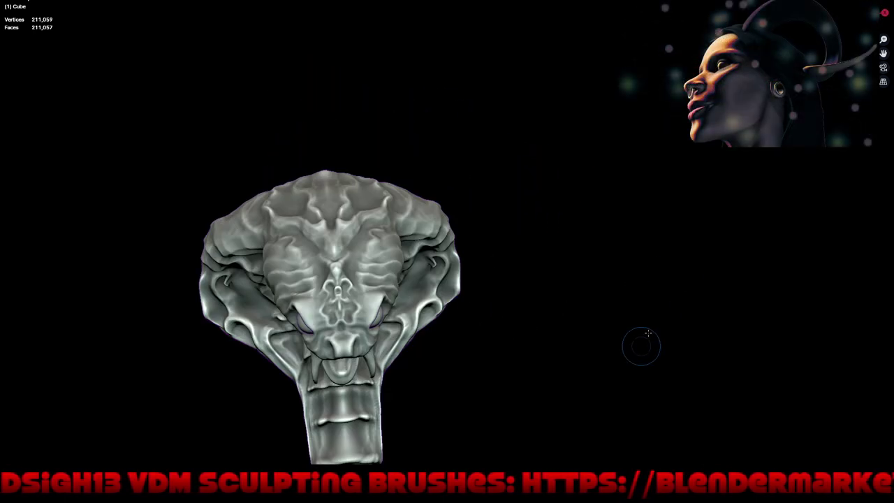
Step: Save the cobra head as Snakeface.blend and leave the full-screen viewport
middle_click_drag(717, 208, 678, 267)
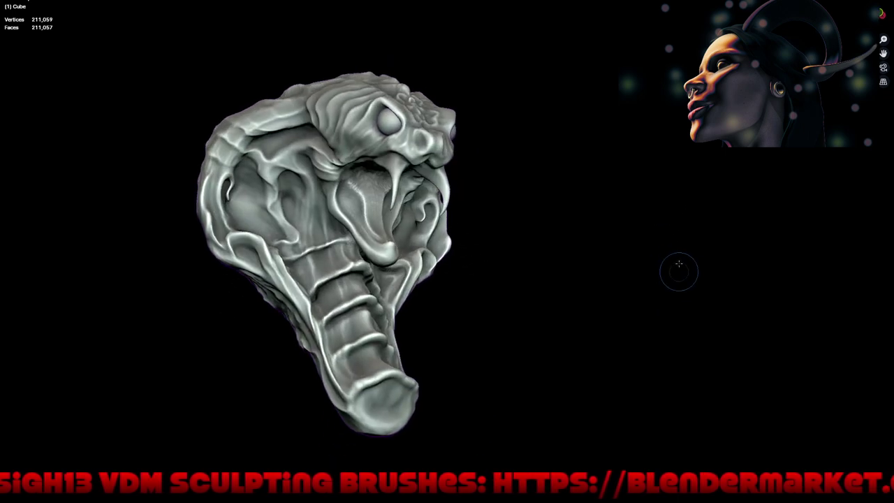
key("ctrl+Tab")
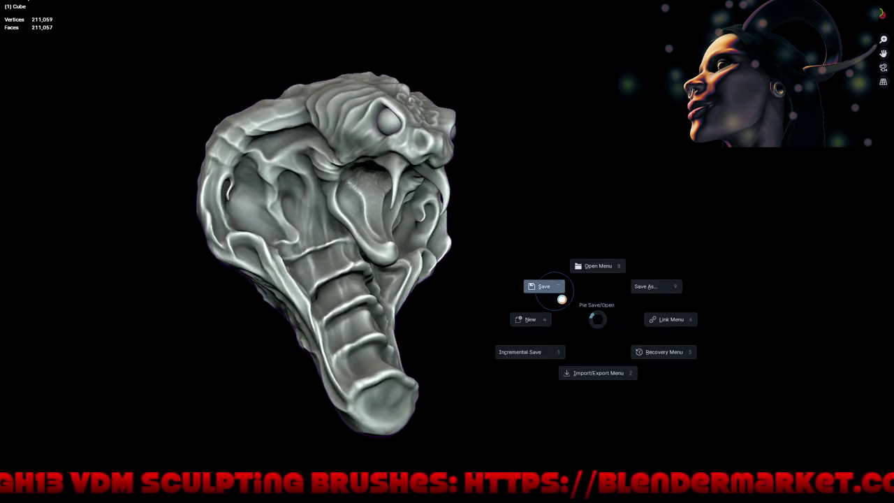
key("ctrl+alt+space")
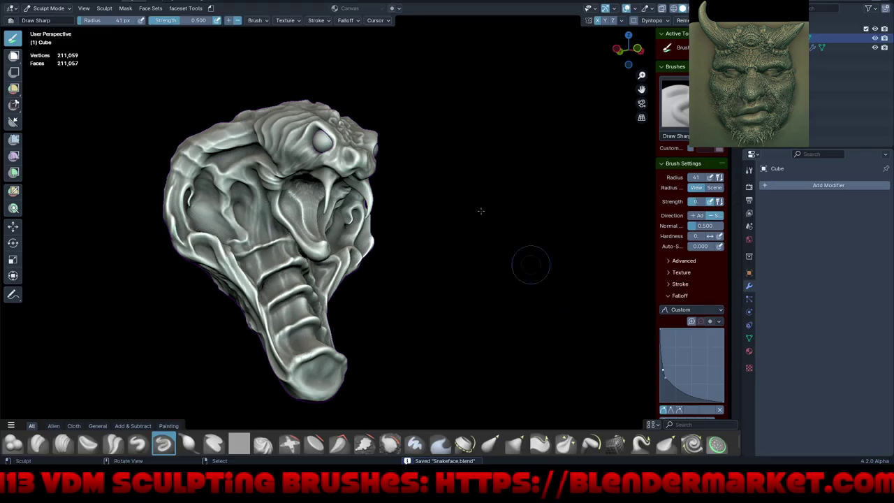
Step: Start a new Sculpting file and switch its sphere to Object Mode
key("F4")
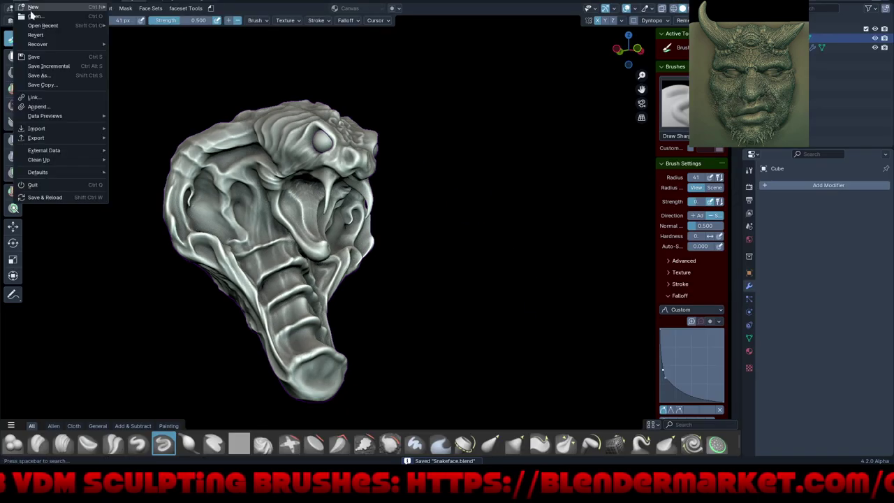
mouse_move(33, 7)
left_click(125, 30)
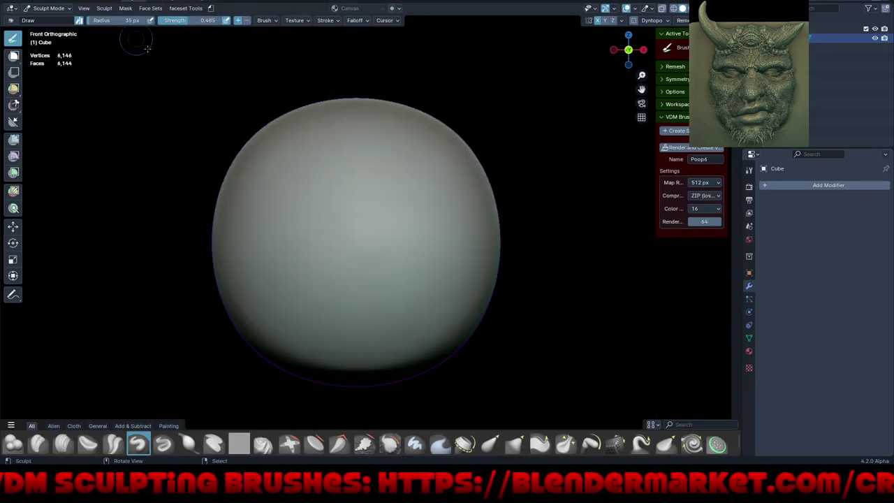
key("ctrl+Tab")
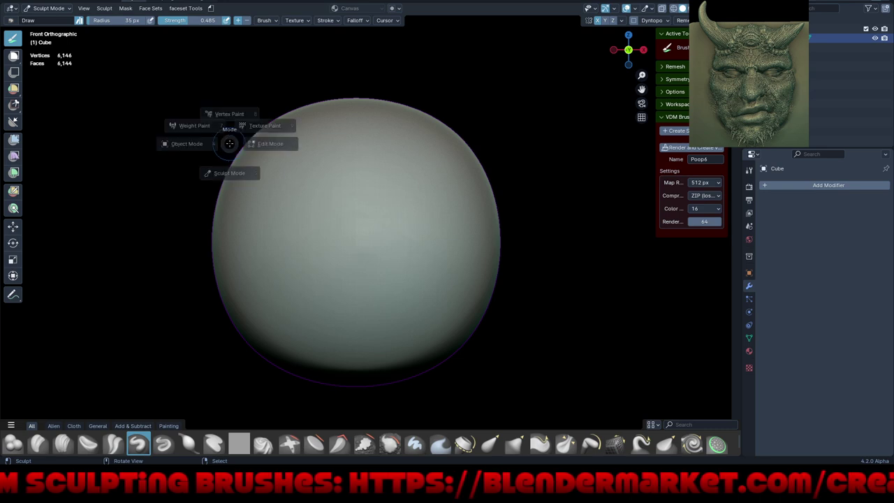
left_click(168, 136)
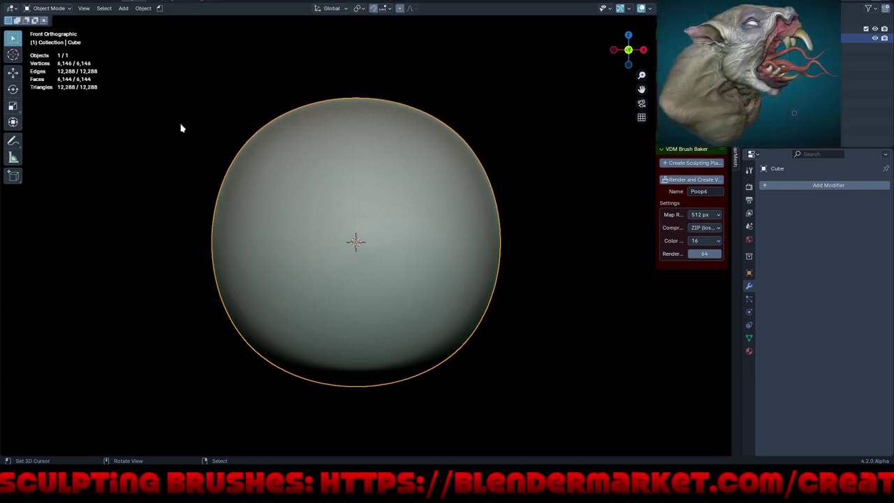
Step: Delete the sphere and open the File > Append browser
key("Delete")
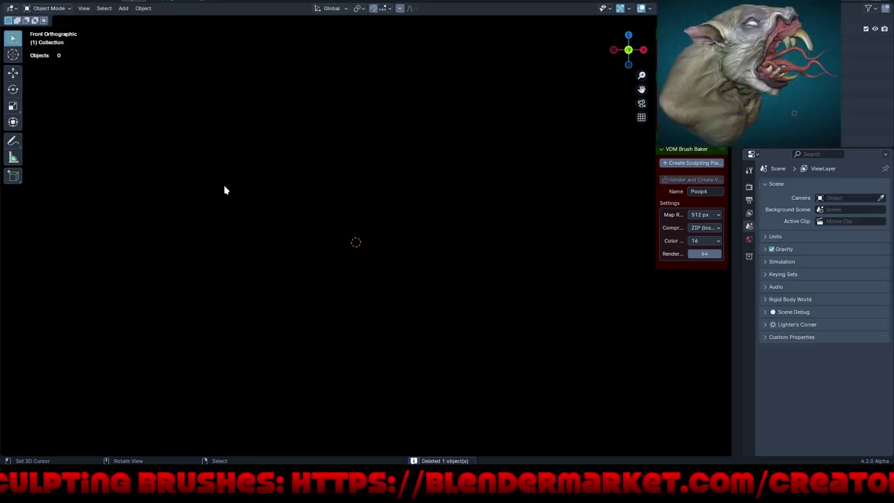
left_click(21, 2)
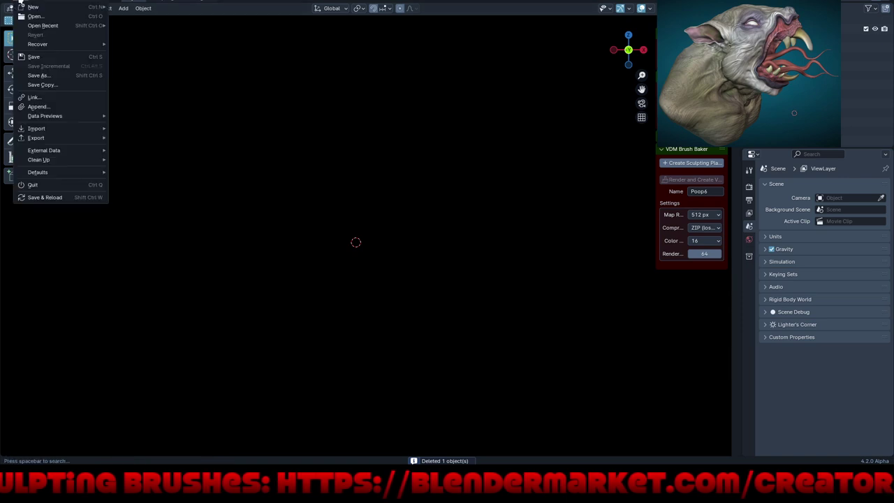
left_click(53, 106)
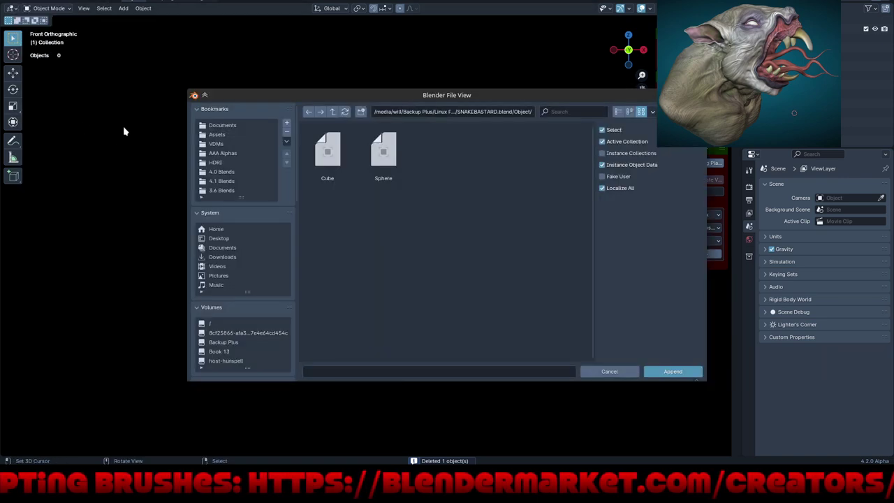
Step: Go up to 4.1 Blends, maximize the browser, and switch to the 4.0 Blends bookmark
left_click(333, 112)
left_click(335, 114)
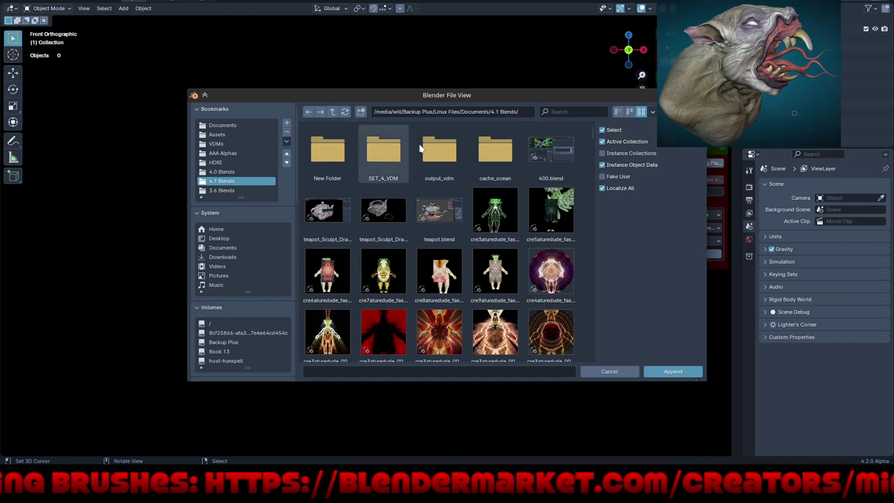
key("super+Up")
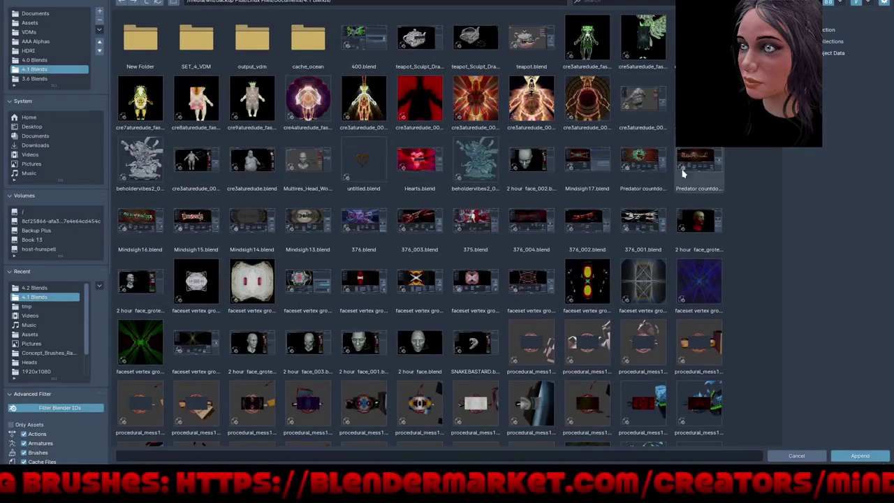
scroll(787, 178, "down", 3)
scroll(788, 178, "down", 5)
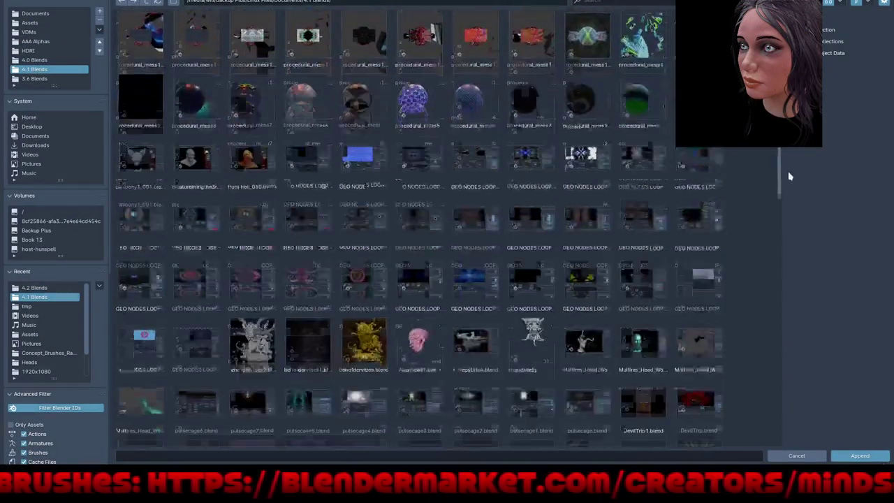
scroll(787, 188, "down", 2)
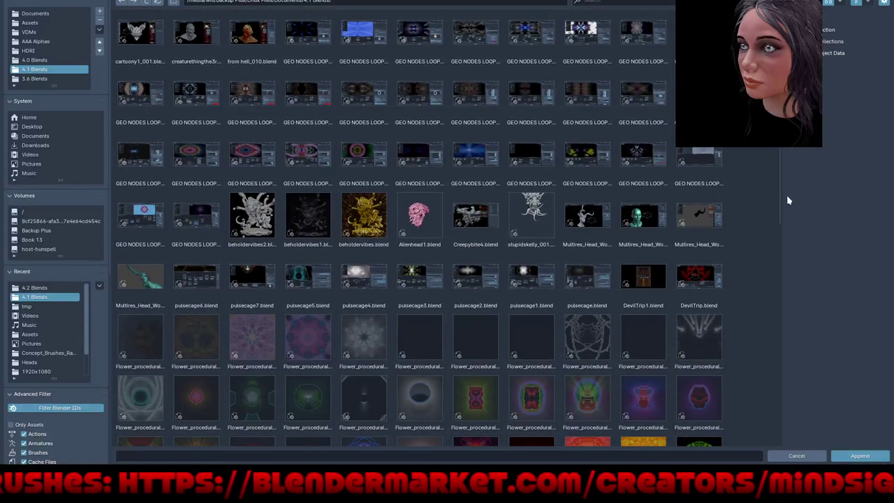
scroll(786, 196, "down", 1)
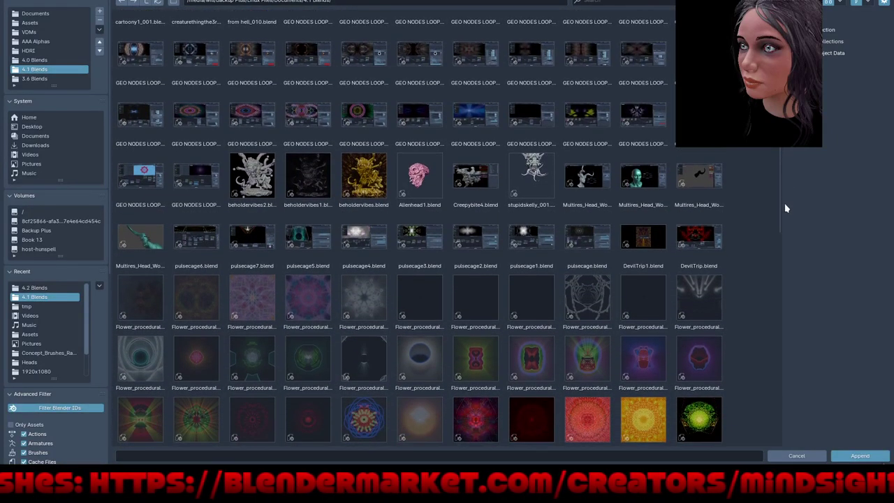
mouse_move(785, 210)
left_mouse_down()
mouse_move(774, 341)
mouse_move(789, 422)
mouse_move(781, 378)
left_mouse_up()
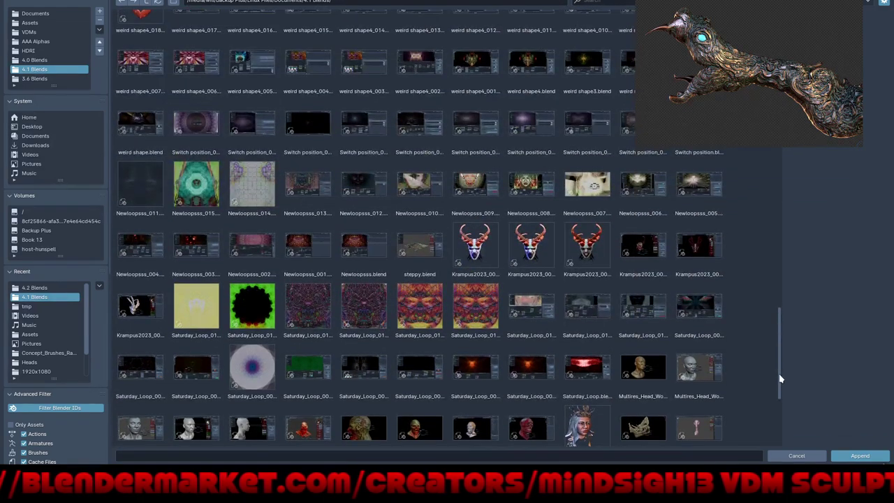
mouse_move(781, 378)
left_mouse_down()
mouse_move(771, 348)
mouse_move(774, 292)
mouse_move(759, 295)
mouse_move(757, 274)
left_mouse_up()
scroll(756, 274, "up", 5)
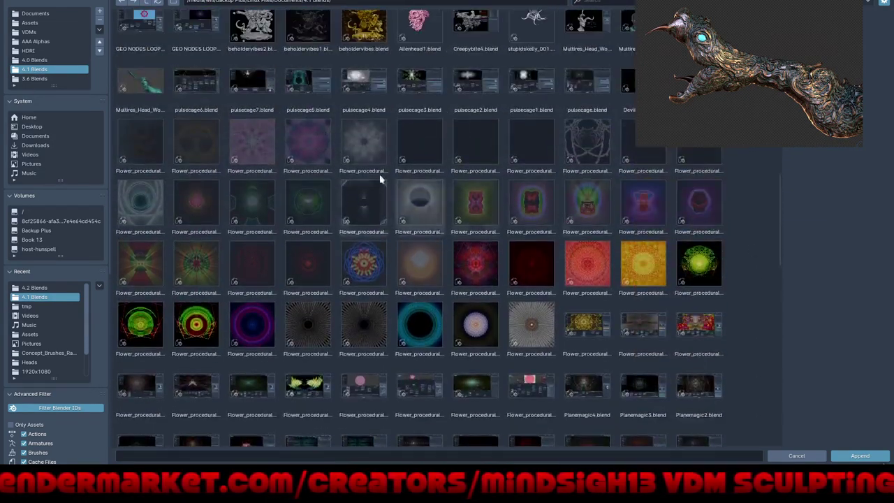
left_click(34, 59)
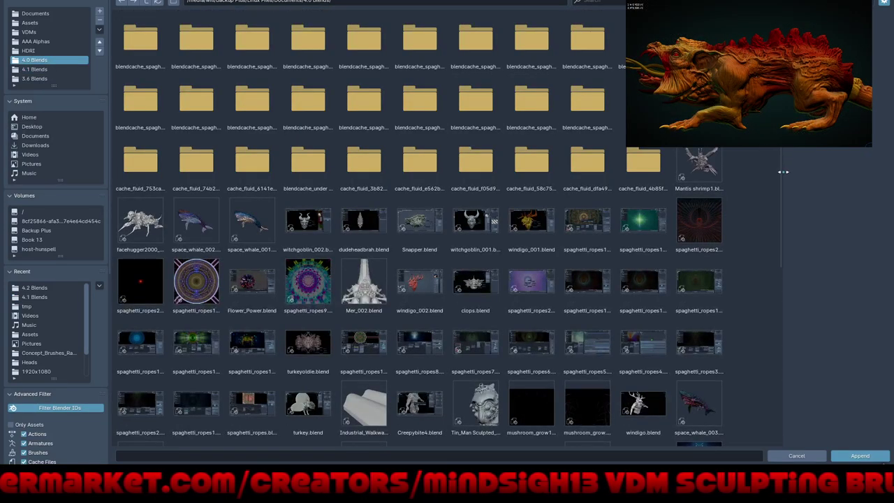
Step: Scroll through the 4.0 Blends listing, then go up to the Documents folder
scroll(781, 181, "down", 1)
scroll(781, 181, "down", 1)
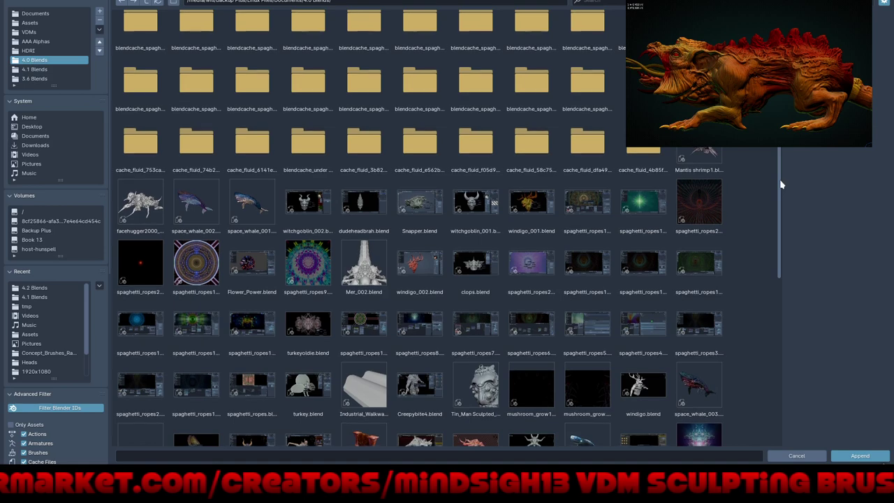
scroll(781, 186, "down", 1)
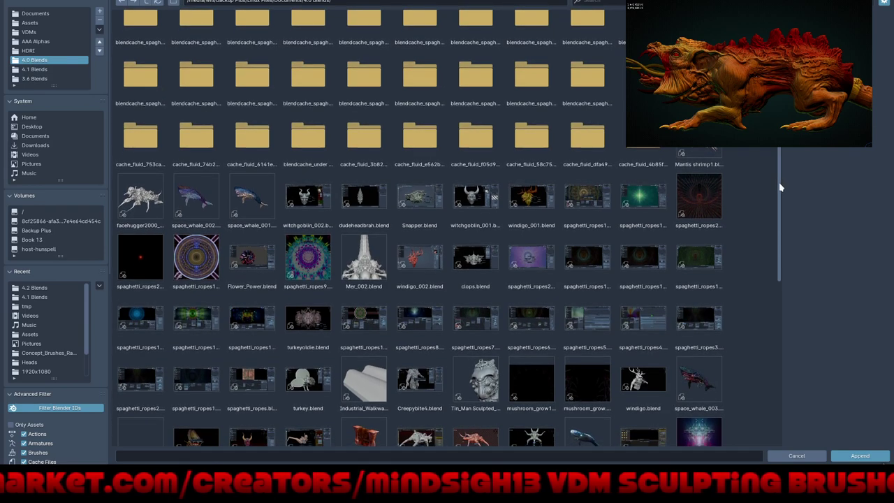
scroll(781, 188, "down", 1)
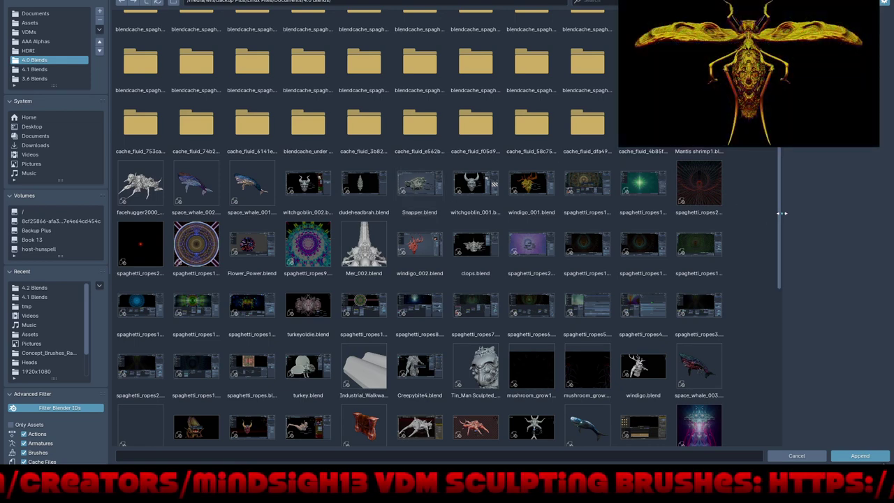
scroll(779, 218, "down", 2)
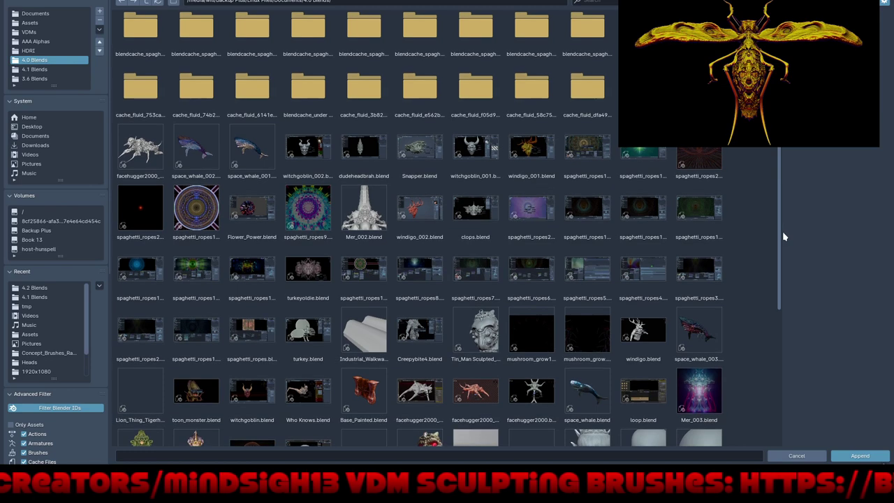
scroll(781, 273, "down", 10)
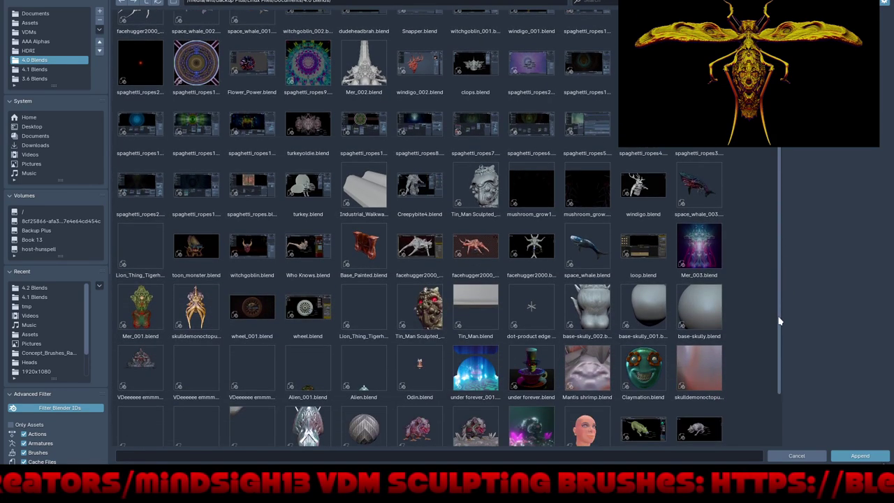
left_click_drag(776, 359, 774, 379)
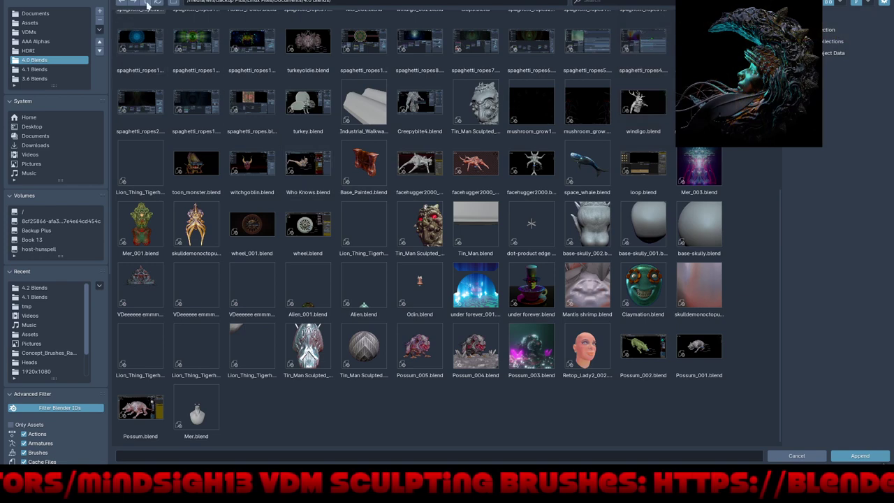
left_click(145, 3)
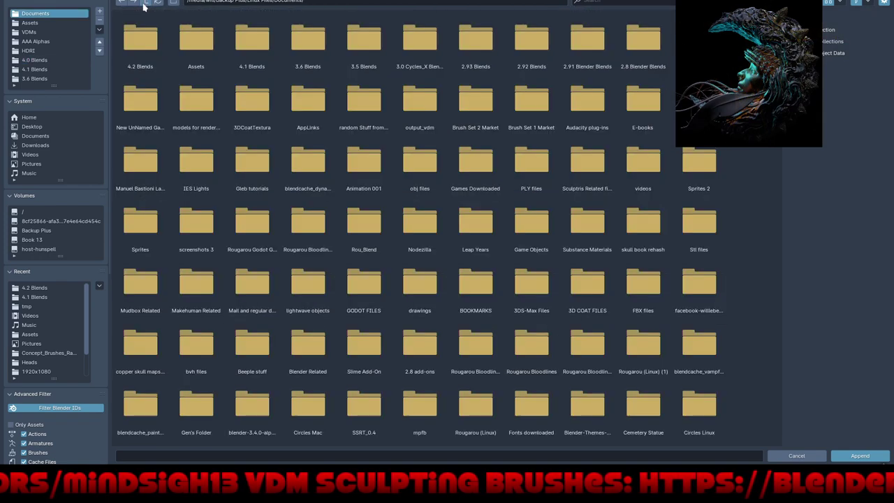
Step: Open chameleon_Monster_001.blend in 4.1 Blends and append Cube, Cube.001 and Cube.002 from its Object list
left_click(42, 69)
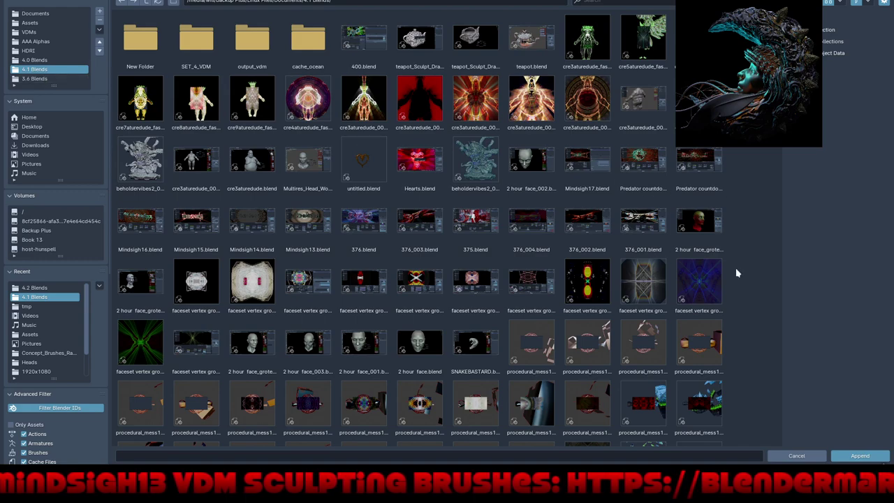
scroll(758, 377, "down", 1)
scroll(757, 362, "up", 1)
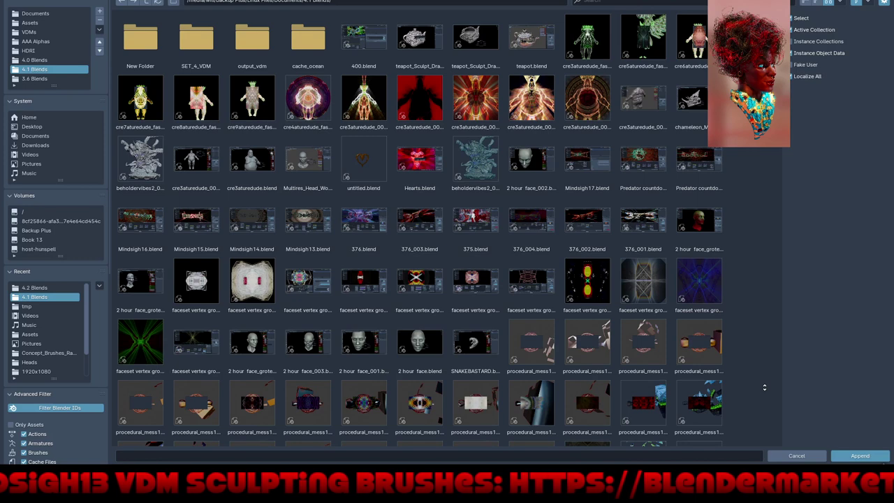
scroll(764, 384, "down", 1)
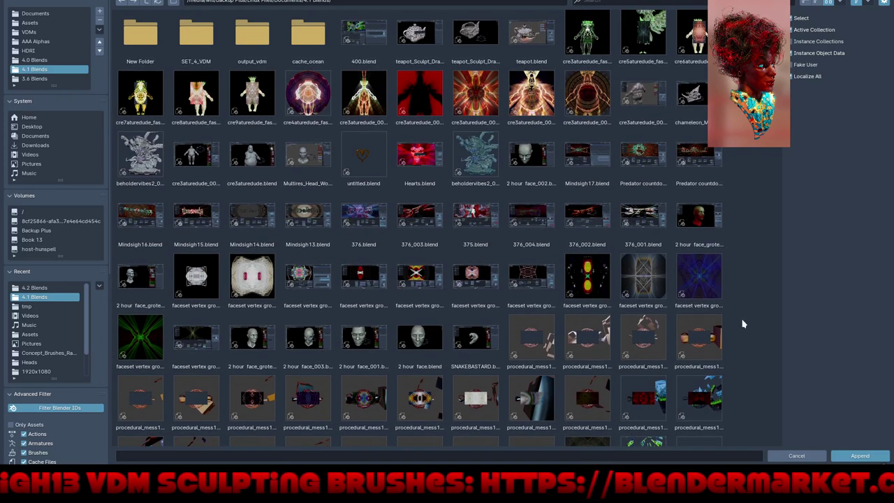
double_click(688, 105)
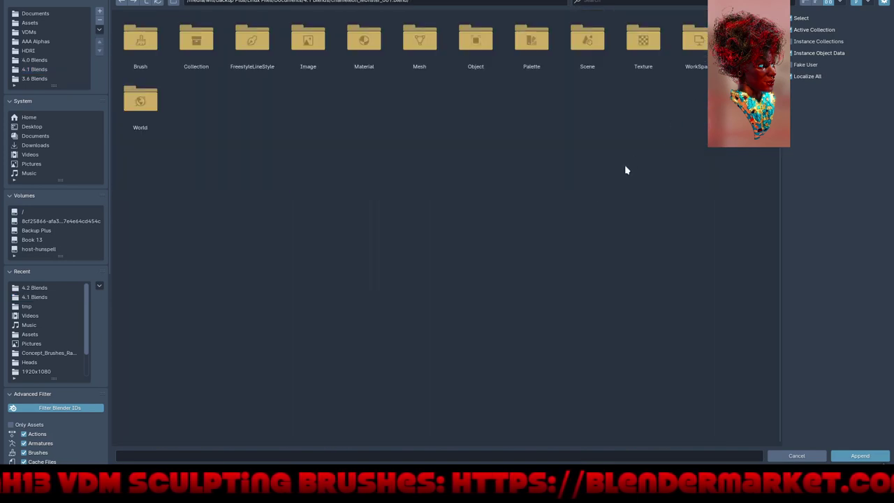
left_click(484, 44)
double_click(485, 44)
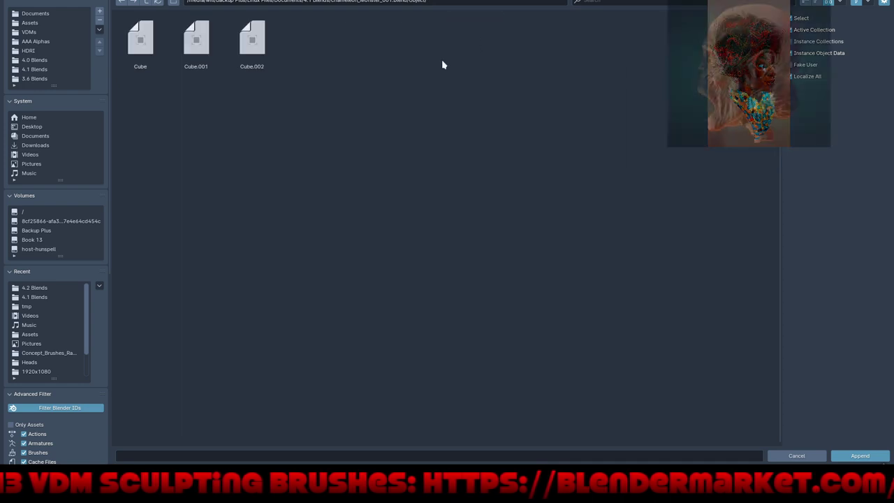
left_click_drag(128, 60, 335, 84)
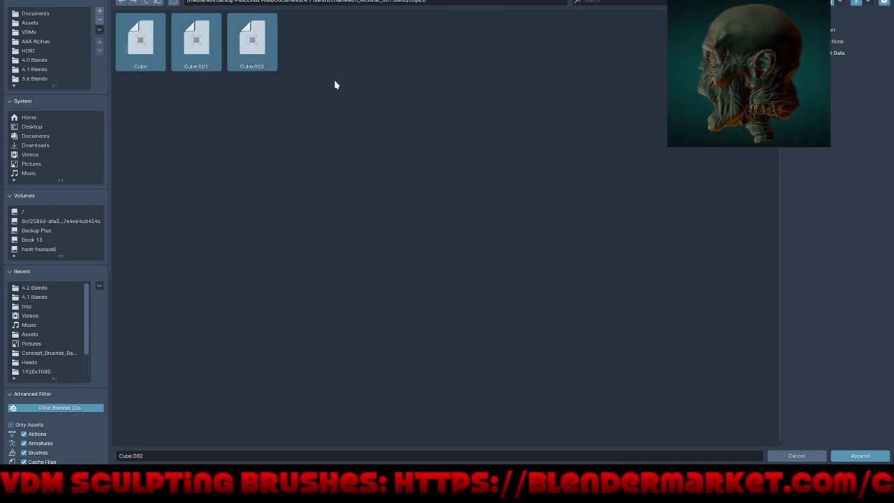
left_click(858, 456)
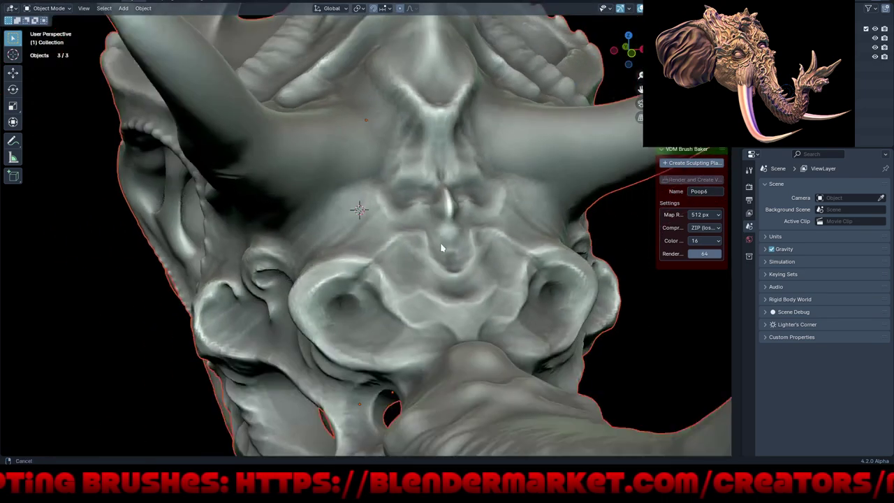
Step: Select the horned skull object alone and bring up the Ctrl+Tab mode pie
mouse_move(459, 284)
middle_mouse_down()
mouse_move(482, 423)
mouse_move(515, 323)
mouse_move(496, 388)
mouse_move(519, 338)
mouse_move(563, 326)
middle_mouse_up()
mouse_move(496, 363)
middle_mouse_down()
mouse_move(551, 352)
mouse_move(580, 359)
mouse_move(538, 349)
middle_mouse_up()
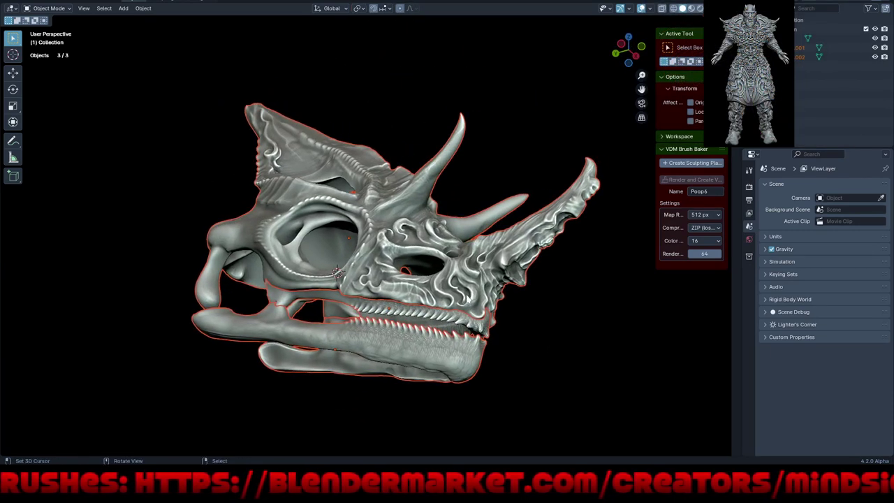
left_click(475, 307)
mouse_move(467, 292)
middle_mouse_down()
mouse_move(531, 378)
mouse_move(472, 369)
middle_mouse_up()
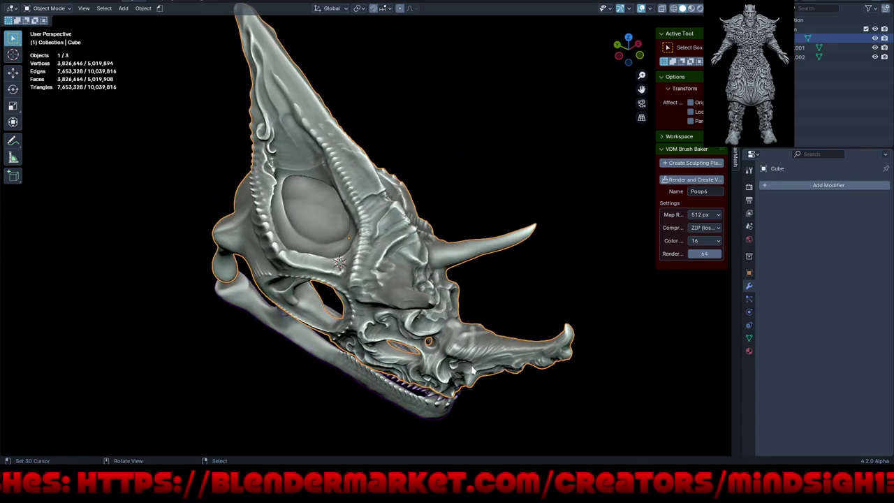
key("ctrl+Tab")
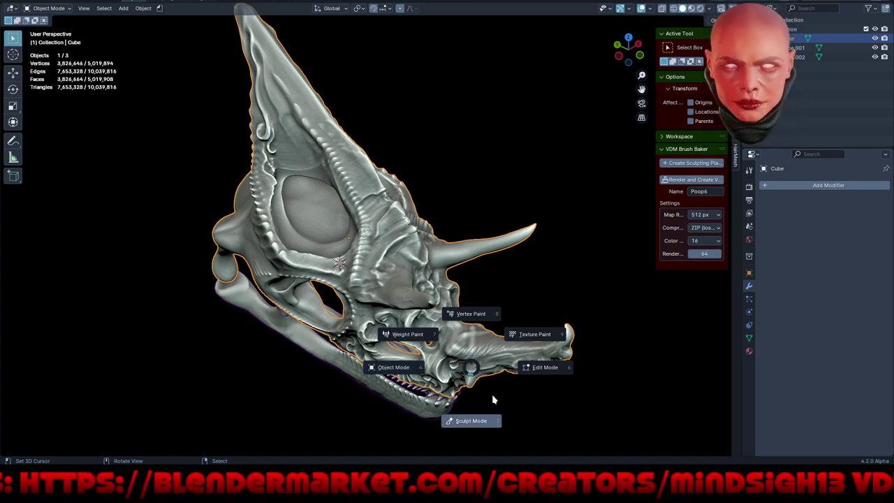
Step: Switch the skull (Cube) to Sculpt Mode, isolate it with numpad / local view, and orbit to face it
key("2")
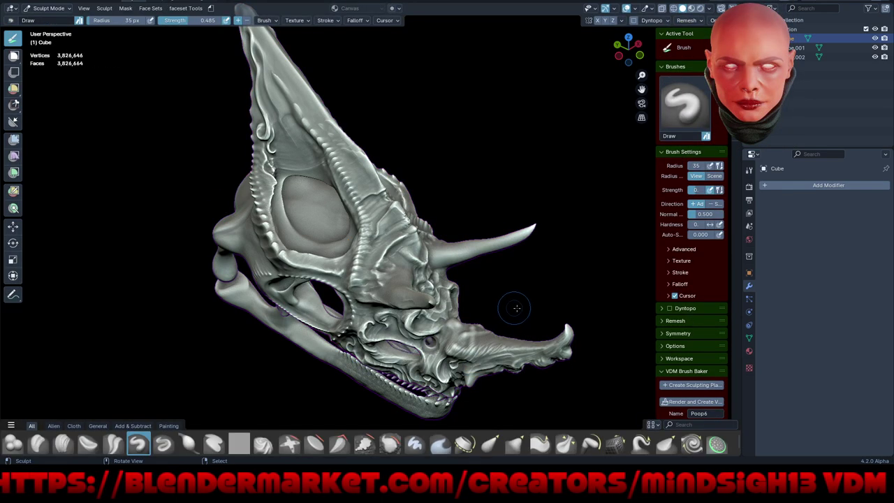
mouse_move(478, 210)
middle_mouse_down()
mouse_move(470, 209)
mouse_move(469, 255)
mouse_move(450, 161)
mouse_move(484, 292)
middle_mouse_up()
key("KP_Divide")
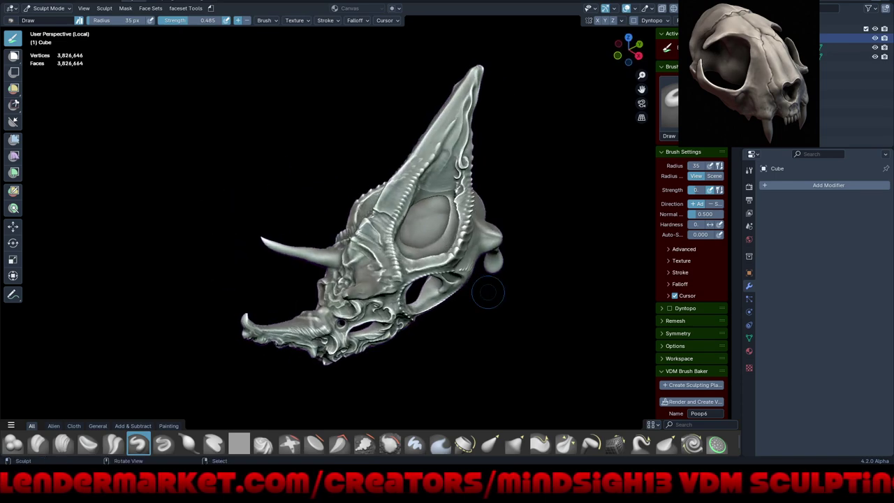
scroll(462, 241, "up", 2)
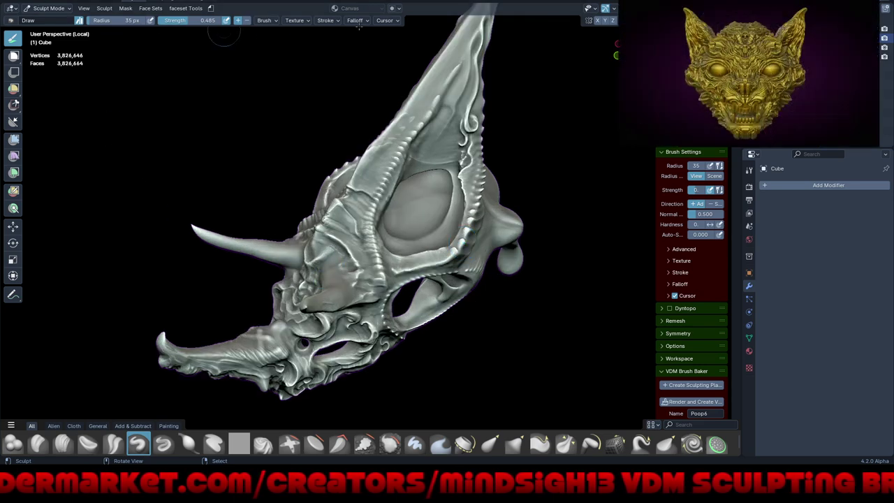
left_click(614, 9)
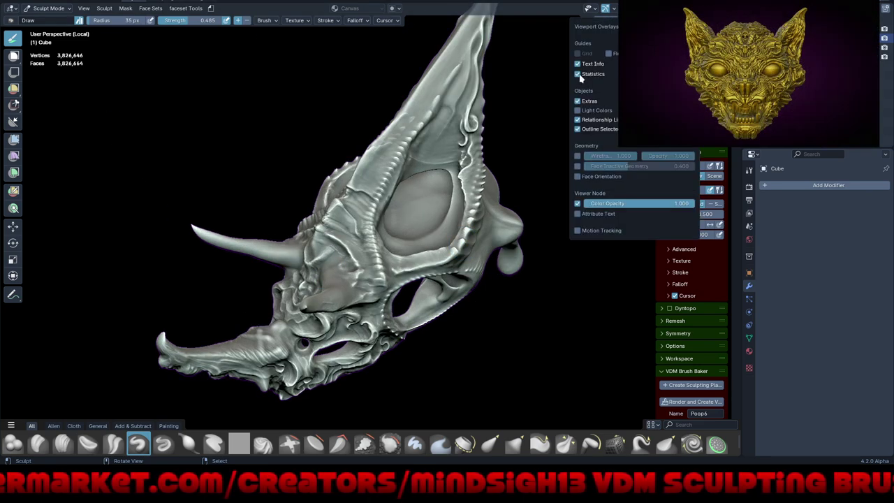
mouse_move(186, 148)
middle_mouse_down()
mouse_move(285, 182)
mouse_move(271, 152)
mouse_move(278, 175)
middle_mouse_up()
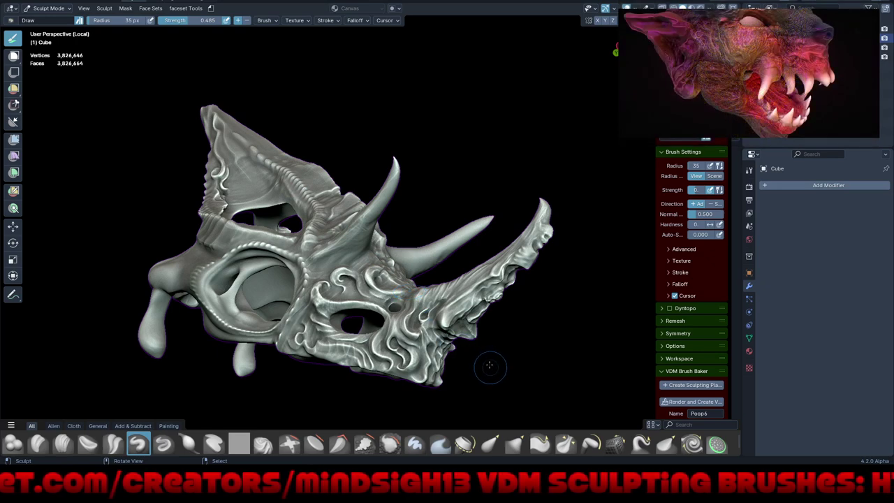
mouse_move(489, 365)
middle_mouse_down()
mouse_move(417, 330)
mouse_move(333, 347)
middle_mouse_up()
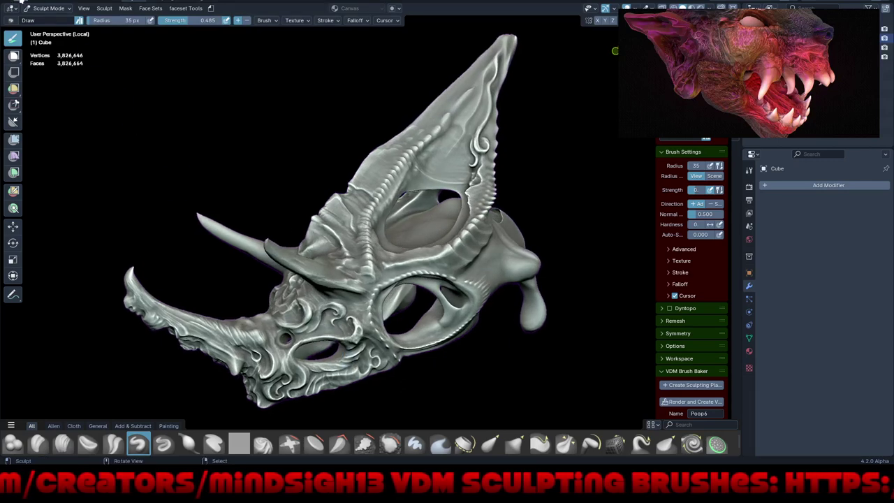
Step: Save the horned skull sculpt as a new file named 'Chameleon Skull.blend' in the 4.2 Blends folder
left_click(21, 2)
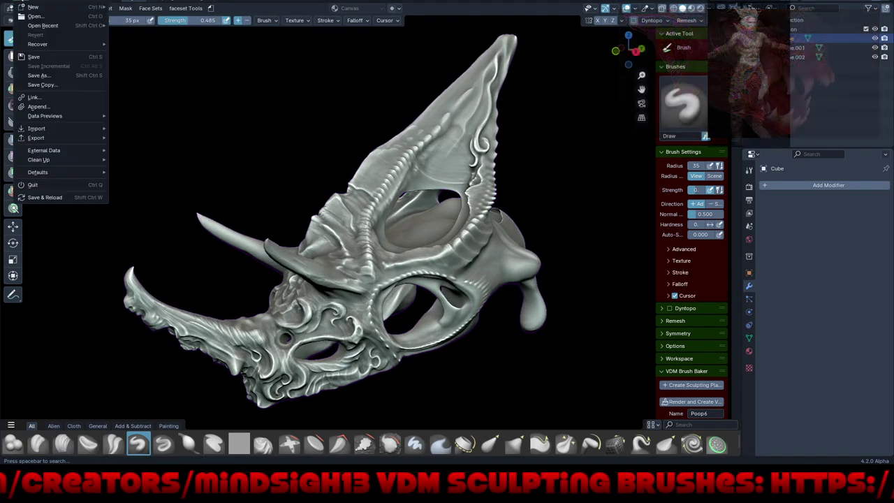
left_click(60, 77)
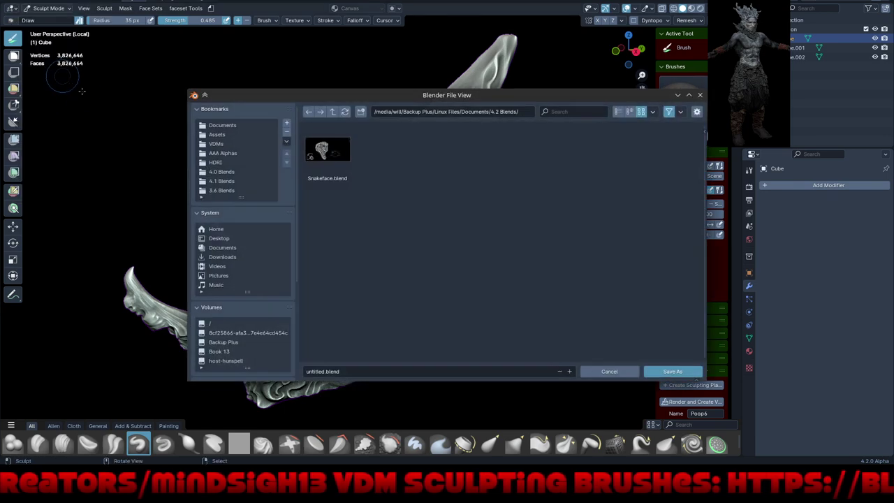
left_click(390, 370)
type("Chame")
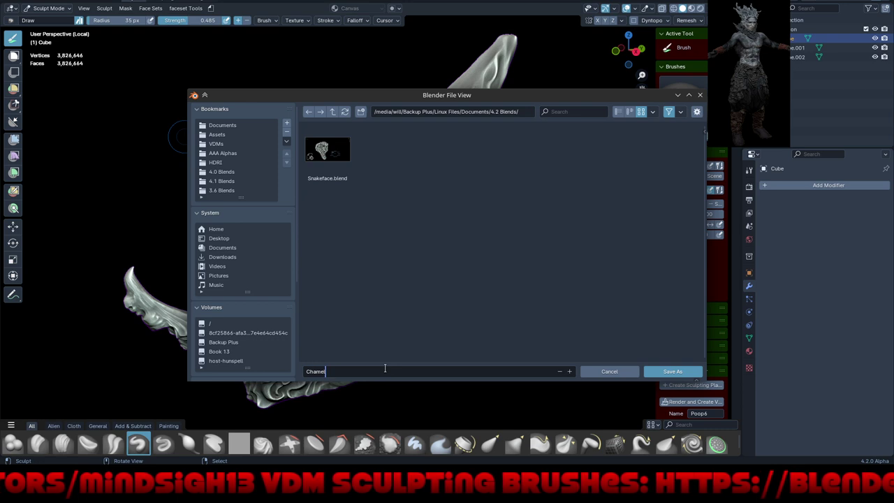
type("leon Skull")
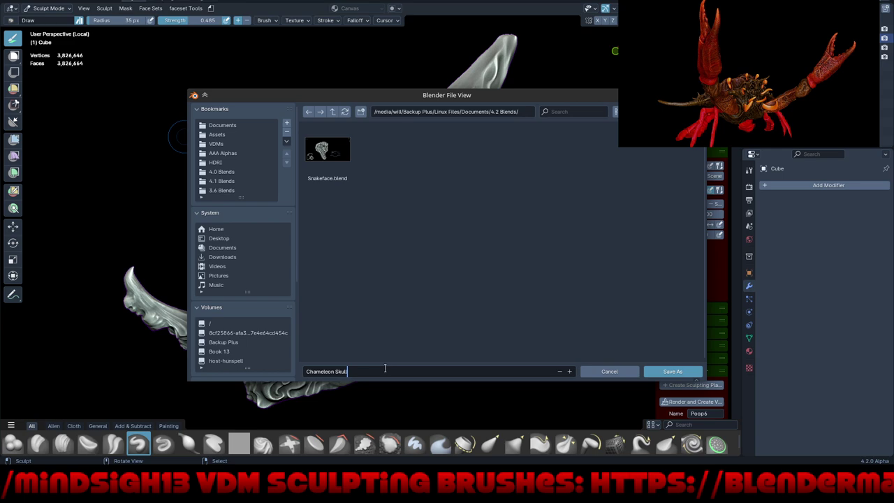
key("Return")
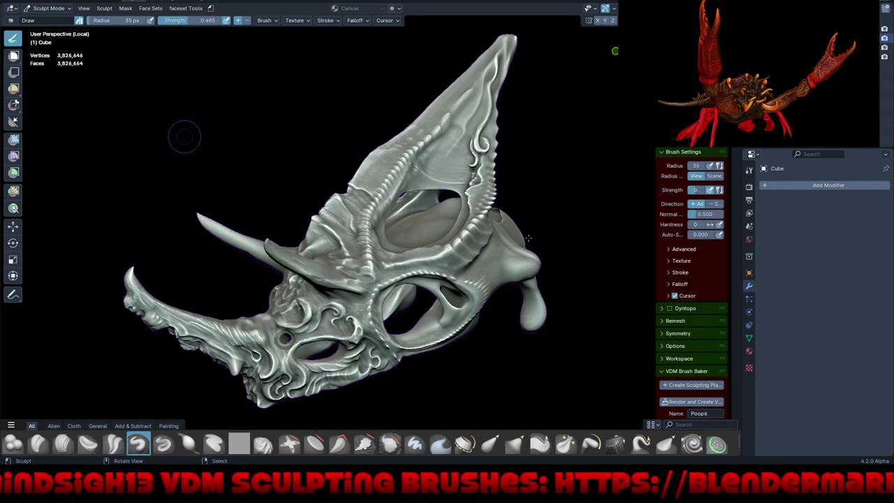
Step: Create a new Sculpting file with a plain 6,146-vertex sphere in Sculpt Mode
left_click(18, 4)
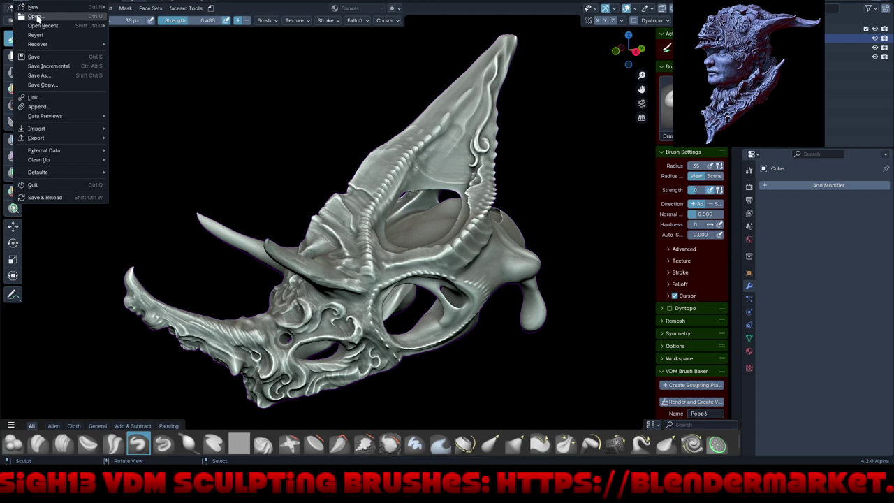
mouse_move(33, 7)
left_click(145, 30)
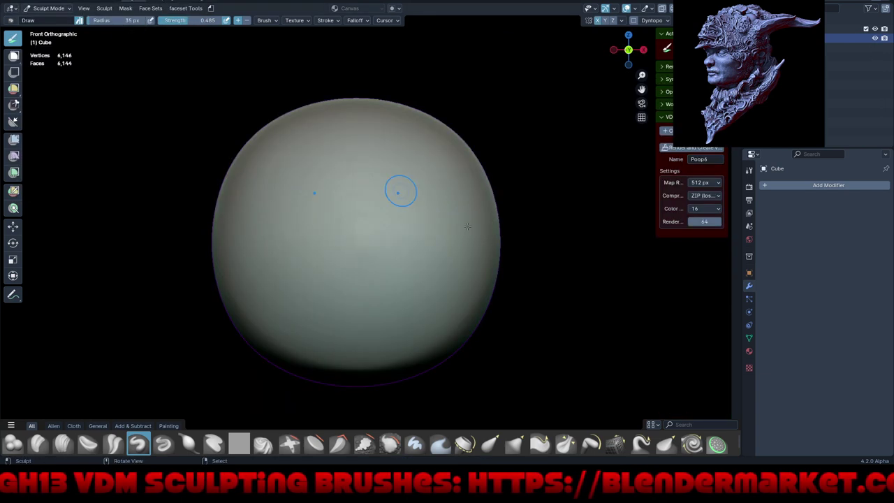
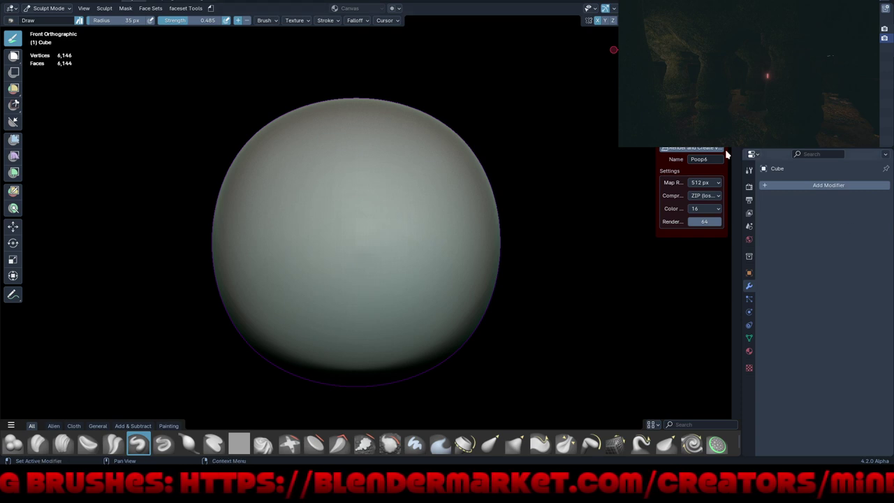
Step: Take the sphere out of Sculpt Mode into Object Mode and delete it
scroll(712, 175, "up", 8)
left_click(33, 2)
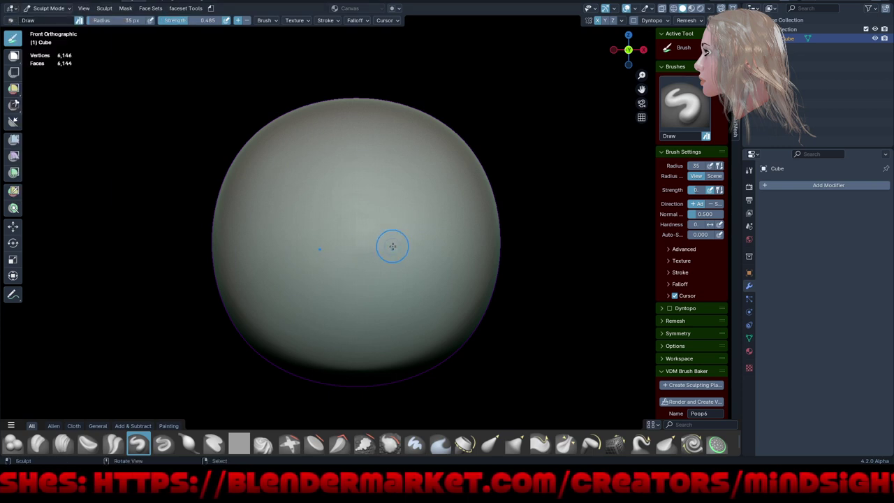
key("ctrl+Tab")
left_click(347, 258)
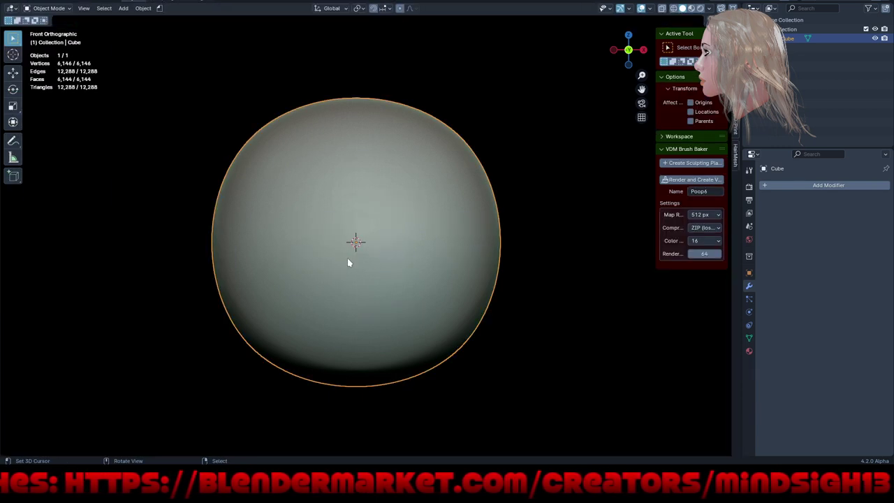
key("Delete")
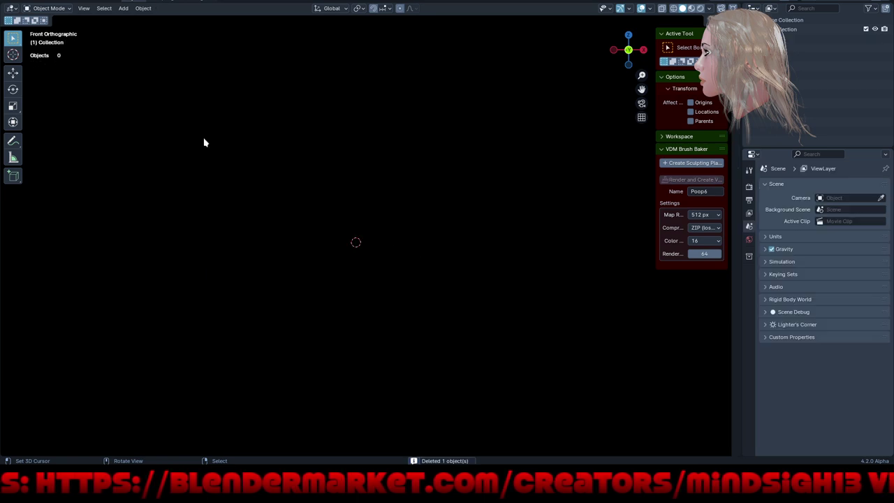
Step: Append all objects from the Object folder of 4.0 Blends/Snapper.blend
left_click(34, 2)
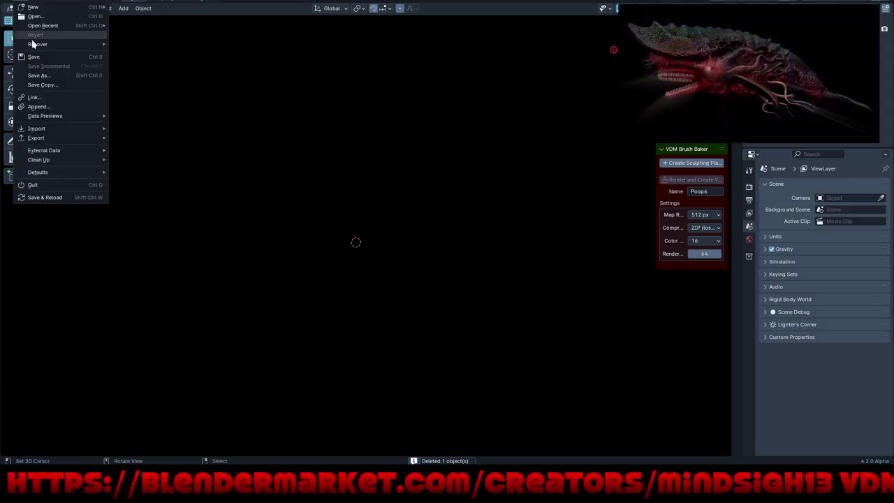
left_click(60, 108)
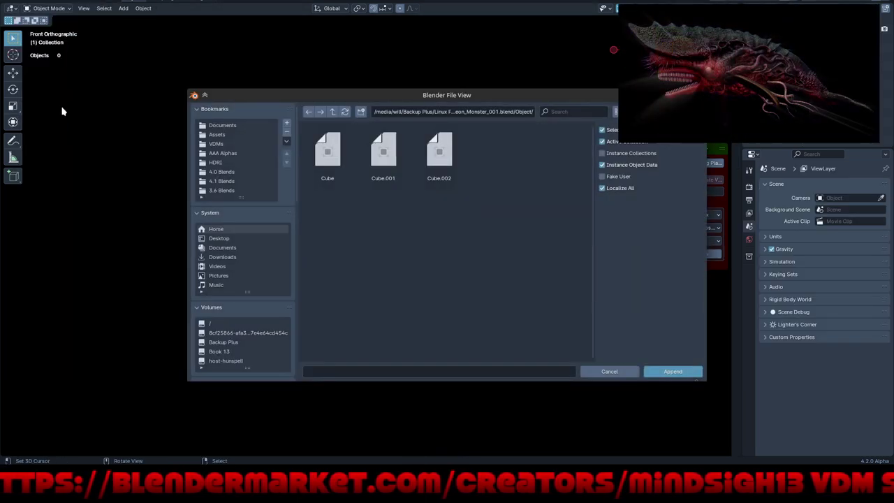
left_click(332, 112)
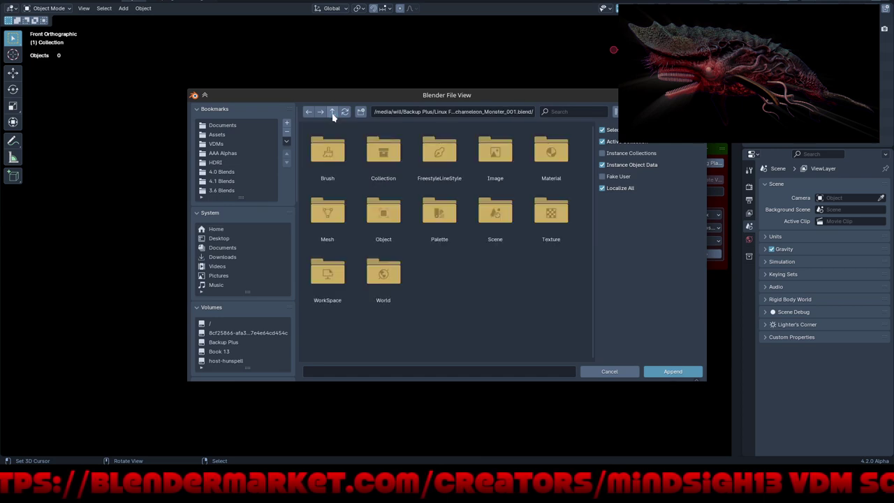
left_click(238, 172)
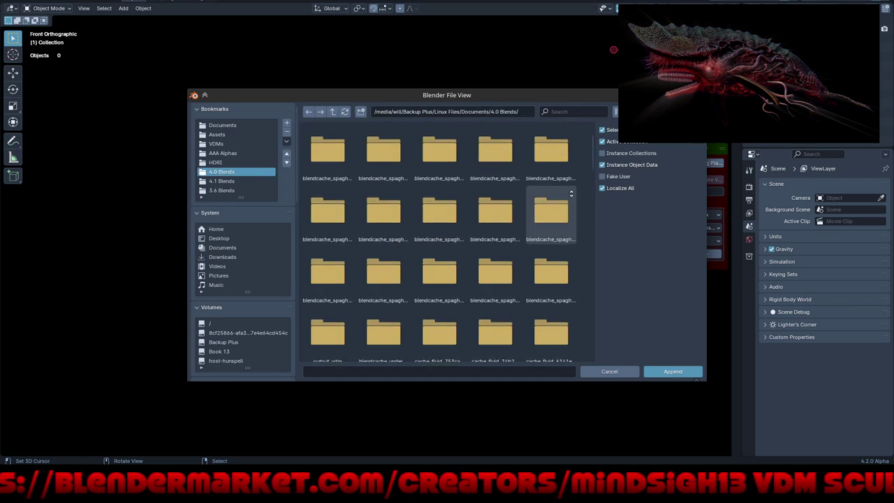
scroll(580, 266, "down", 8)
scroll(590, 195, "down", 1)
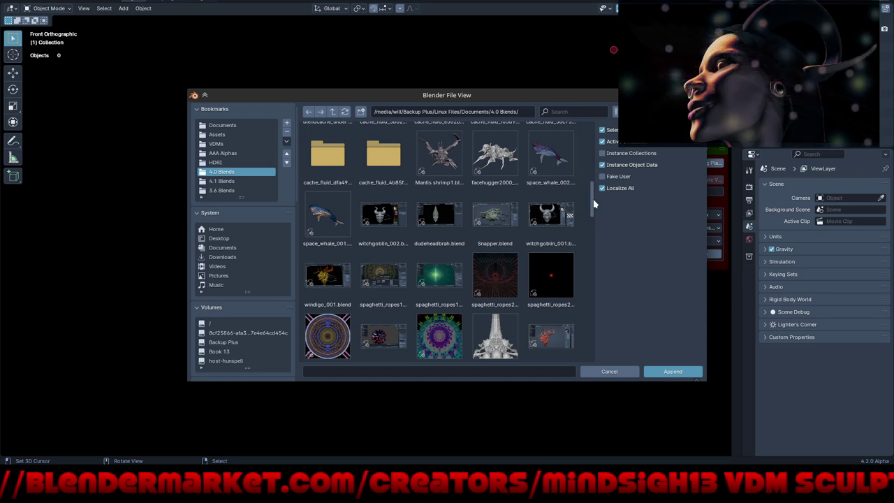
scroll(593, 198, "down", 2)
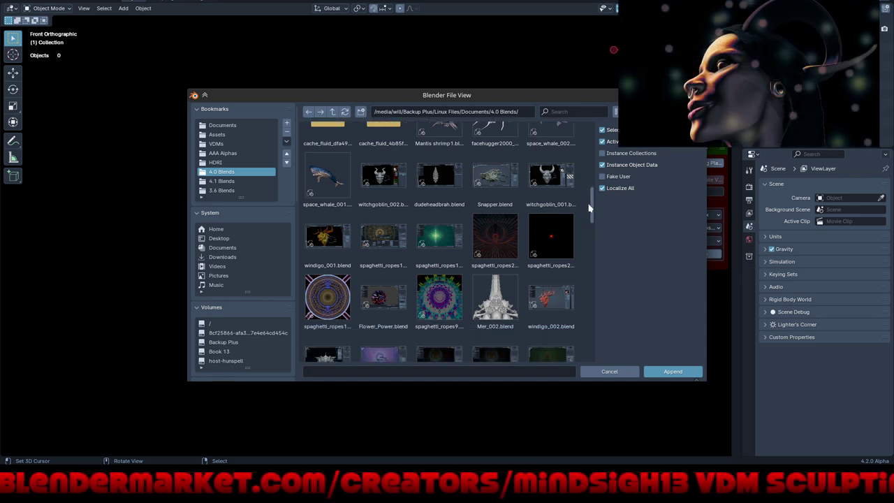
double_click(498, 177)
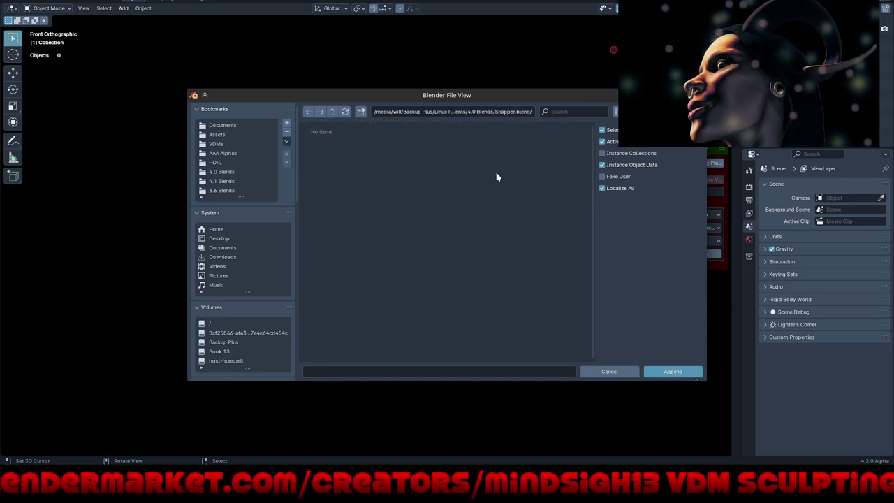
left_click(544, 218)
double_click(544, 218)
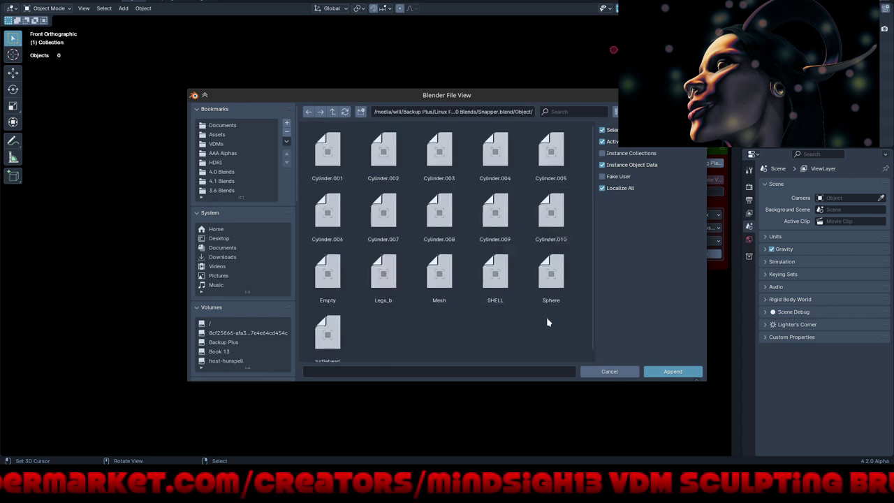
key("a")
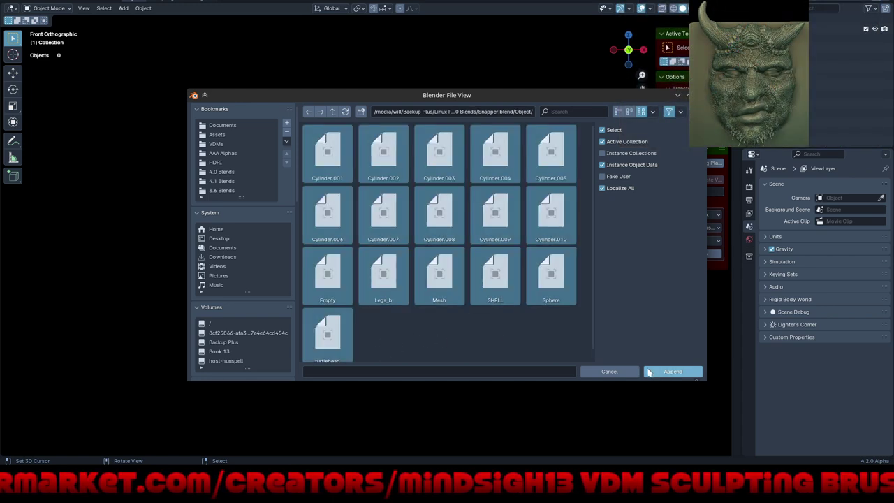
left_click(663, 372)
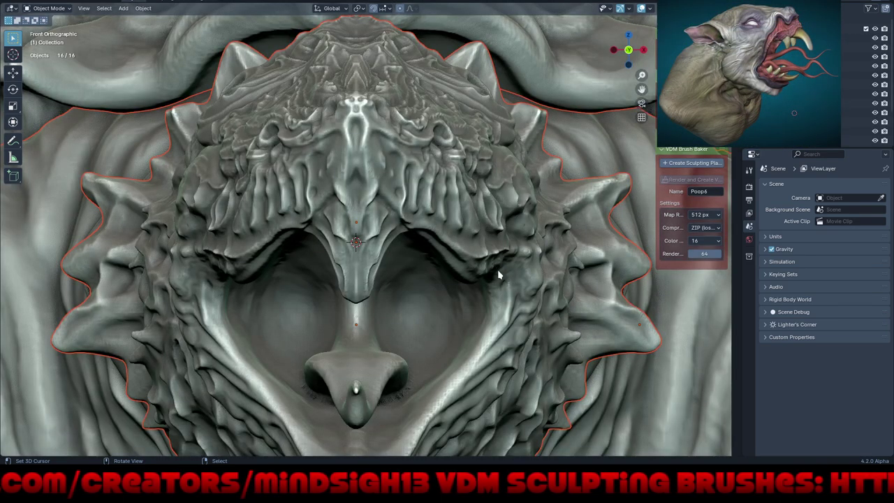
Step: Orbit and zoom around the appended turtle sculpt to inspect its head, open mouth and spiky shell
mouse_move(454, 230)
middle_mouse_down()
mouse_move(507, 314)
mouse_move(510, 337)
middle_mouse_up()
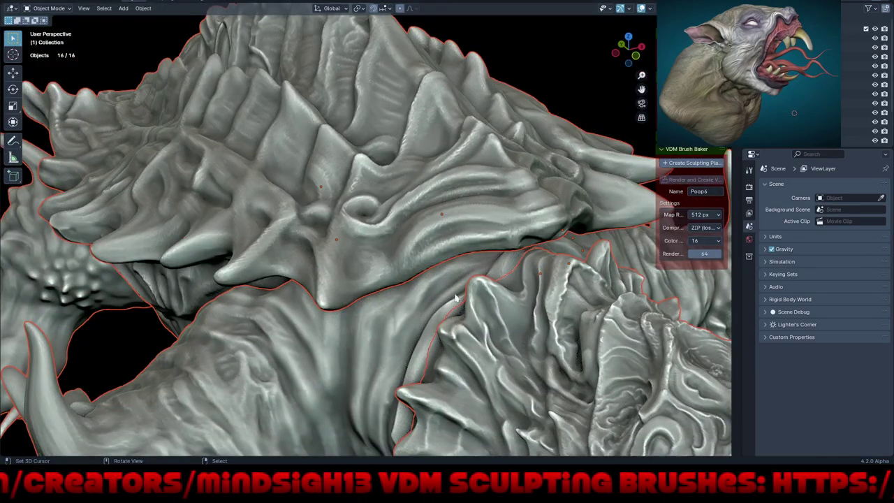
scroll(454, 297, "down", 10)
mouse_move(455, 297)
middle_mouse_down()
mouse_move(408, 317)
mouse_move(448, 307)
middle_mouse_up()
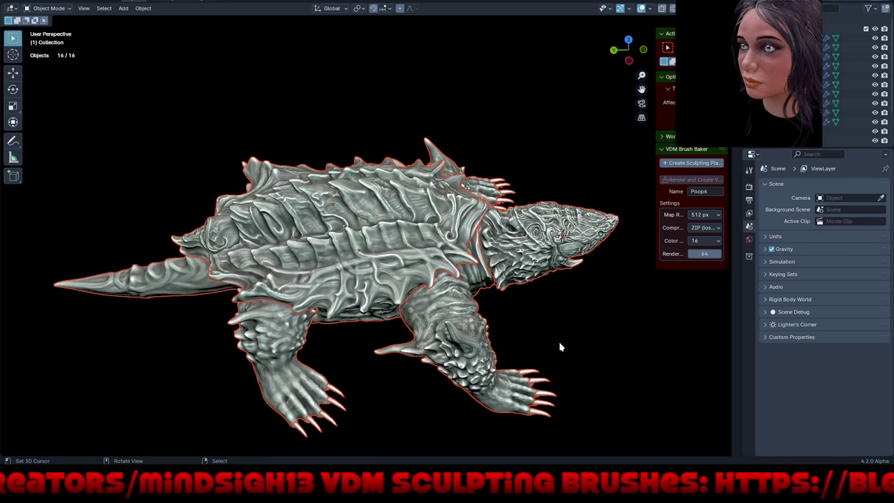
mouse_move(559, 348)
middle_mouse_down()
mouse_move(498, 395)
mouse_move(544, 381)
middle_mouse_up()
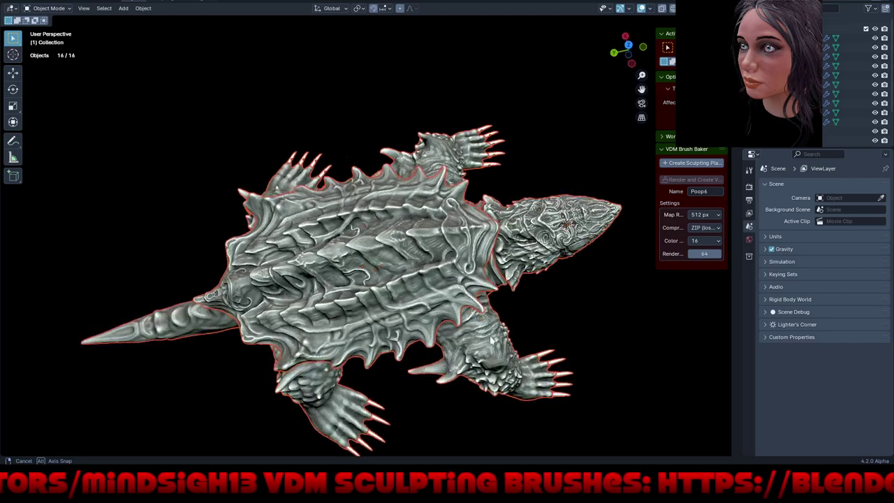
middle_click_drag(469, 371, 455, 296)
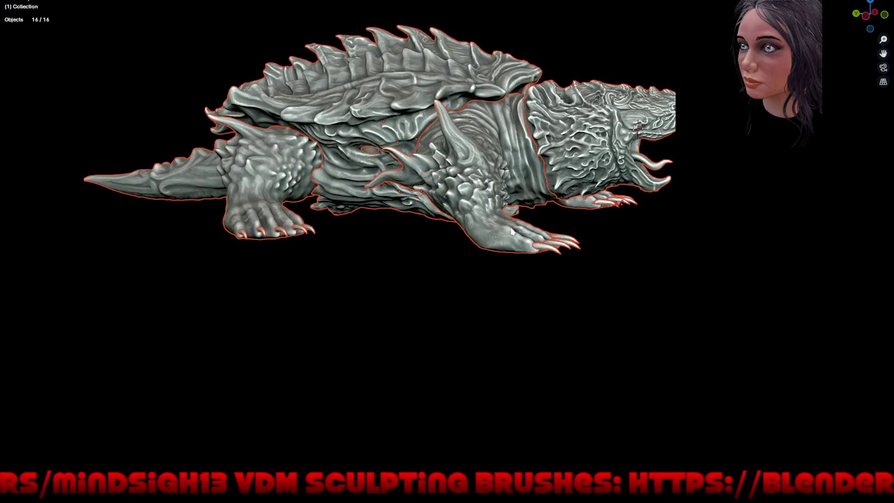
mouse_move(757, 277)
middle_mouse_down()
mouse_move(748, 303)
mouse_move(701, 329)
mouse_move(740, 258)
mouse_move(575, 379)
mouse_move(530, 372)
middle_mouse_up()
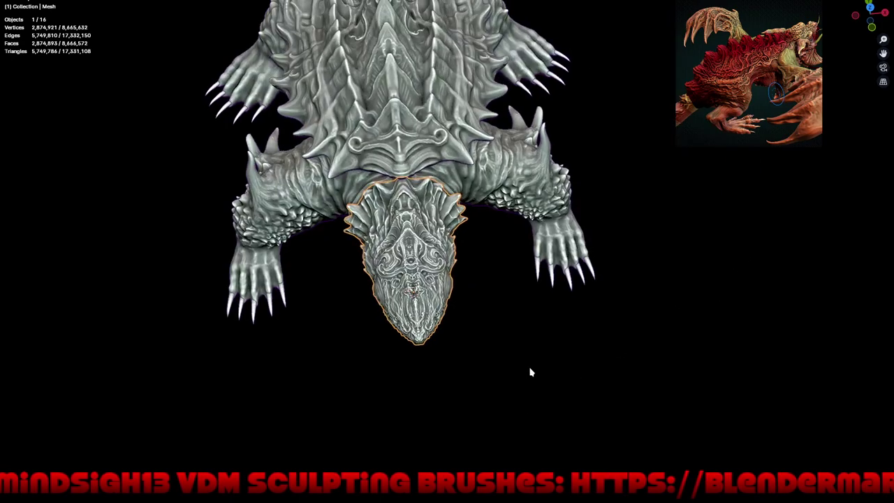
scroll(520, 333, "up", 3)
mouse_move(521, 334)
middle_mouse_down()
mouse_move(489, 307)
mouse_move(523, 358)
mouse_move(479, 356)
mouse_move(493, 336)
middle_mouse_up()
scroll(479, 355, "up", 2)
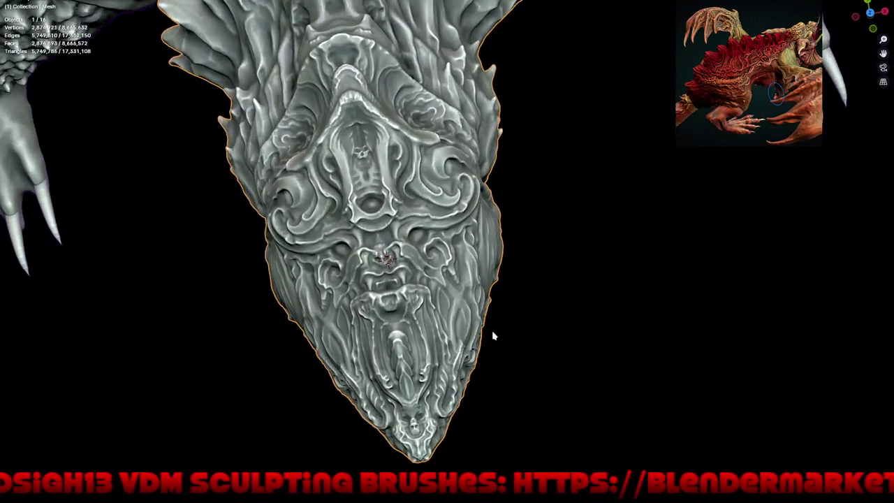
mouse_move(503, 396)
middle_mouse_down()
mouse_move(495, 406)
mouse_move(515, 371)
middle_mouse_up()
scroll(436, 268, "up", 2)
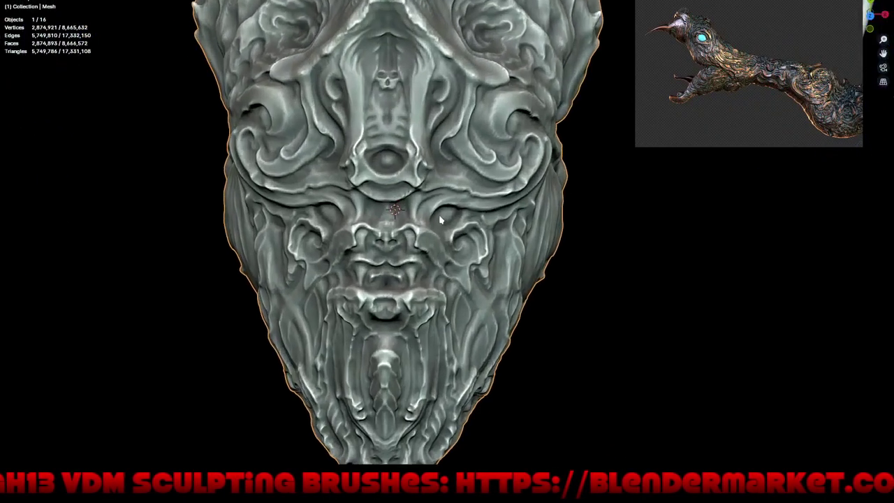
scroll(454, 223, "up", 1)
mouse_move(557, 269)
middle_mouse_down()
mouse_move(564, 339)
mouse_move(675, 373)
mouse_move(688, 365)
mouse_move(631, 265)
middle_mouse_up()
mouse_move(635, 165)
middle_mouse_down()
mouse_move(634, 331)
mouse_move(631, 274)
mouse_move(649, 266)
mouse_move(650, 291)
mouse_move(613, 354)
mouse_move(637, 316)
mouse_move(602, 326)
middle_mouse_up()
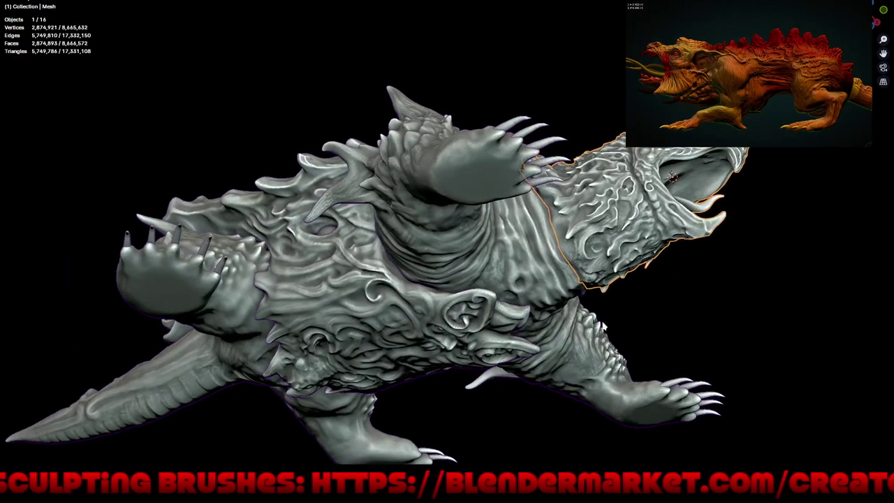
mouse_move(506, 299)
middle_mouse_down()
mouse_move(476, 275)
mouse_move(488, 292)
mouse_move(477, 308)
mouse_move(485, 301)
mouse_move(489, 330)
mouse_move(509, 244)
mouse_move(490, 299)
middle_mouse_up()
Step: Select the SHELL object, isolate it in Local View, and turn it upright
left_click(482, 301)
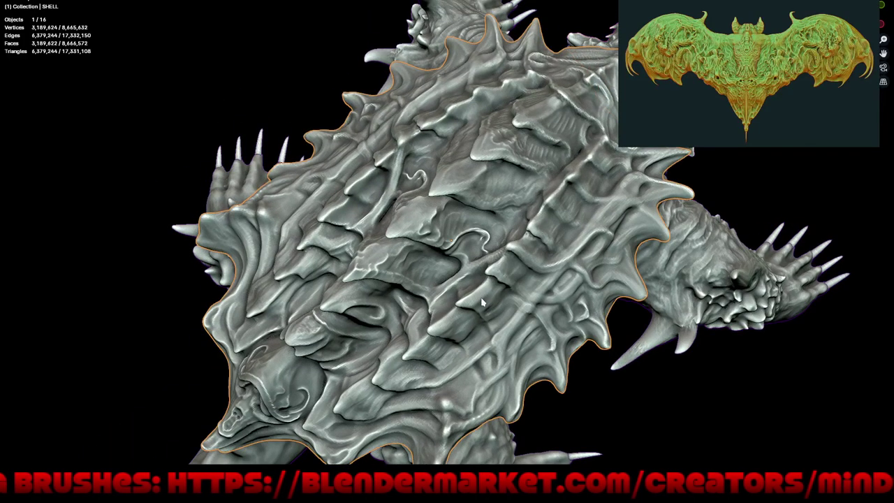
key("KP_Divide")
mouse_move(520, 318)
middle_mouse_down()
mouse_move(558, 313)
mouse_move(532, 252)
middle_mouse_up()
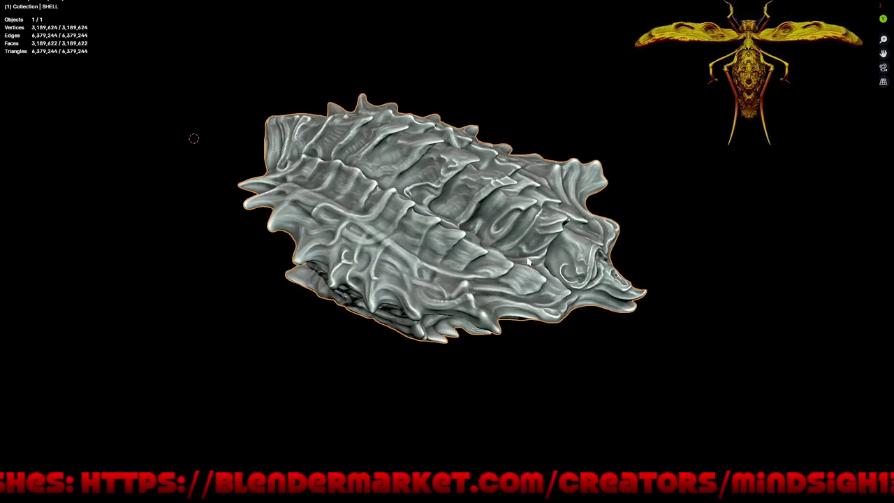
Step: Save As the scene under a new name as Snapper.blend in the 4.2 Blends folder
key("ctrl+s")
left_click(589, 229)
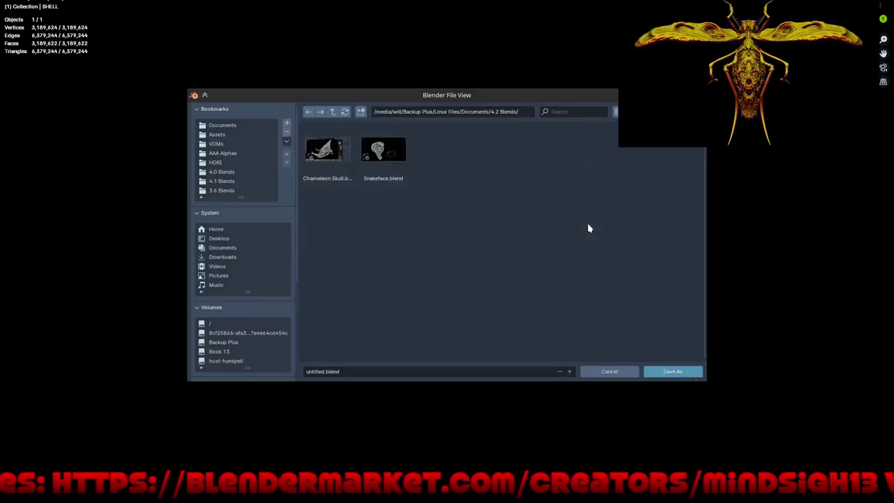
left_click(377, 371)
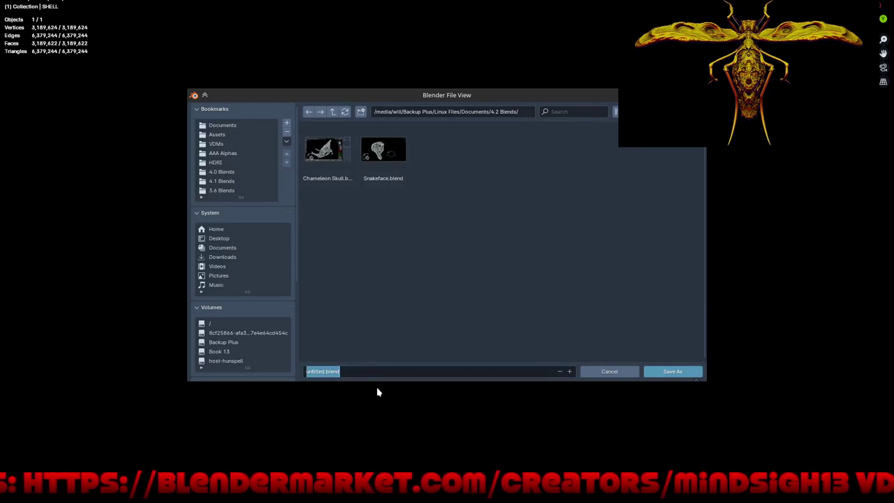
type("sa")
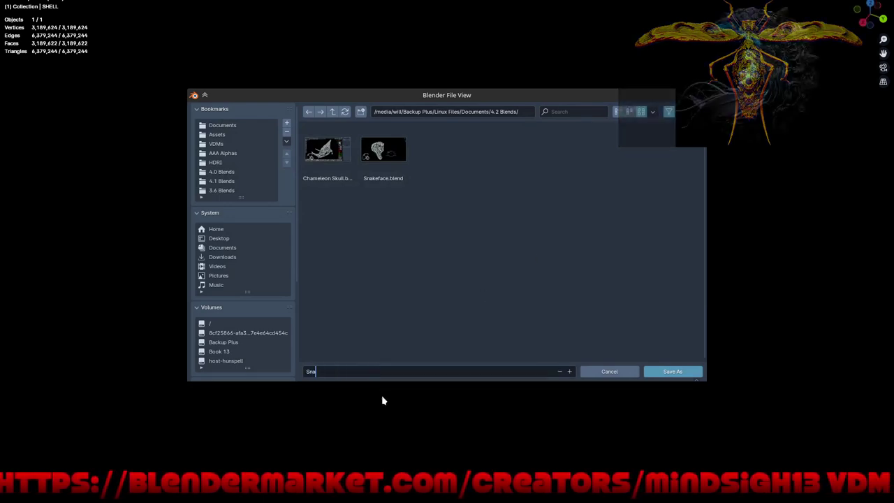
type("p")
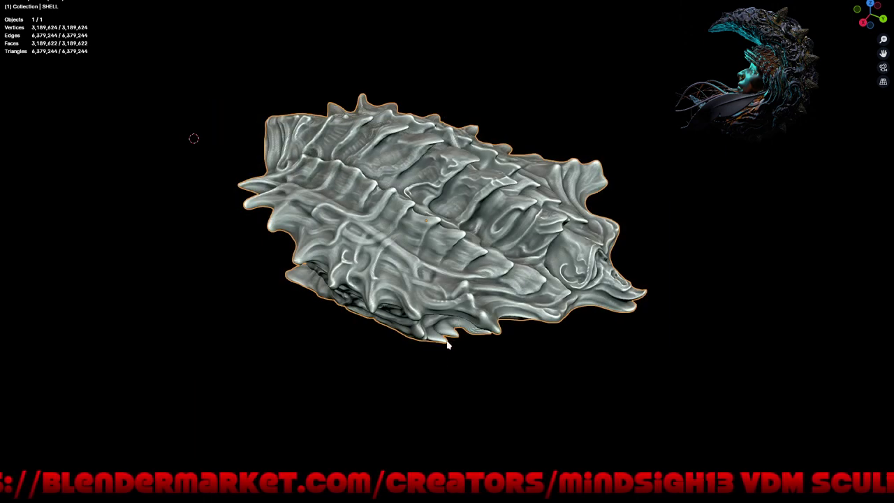
key("ctrl+Tab")
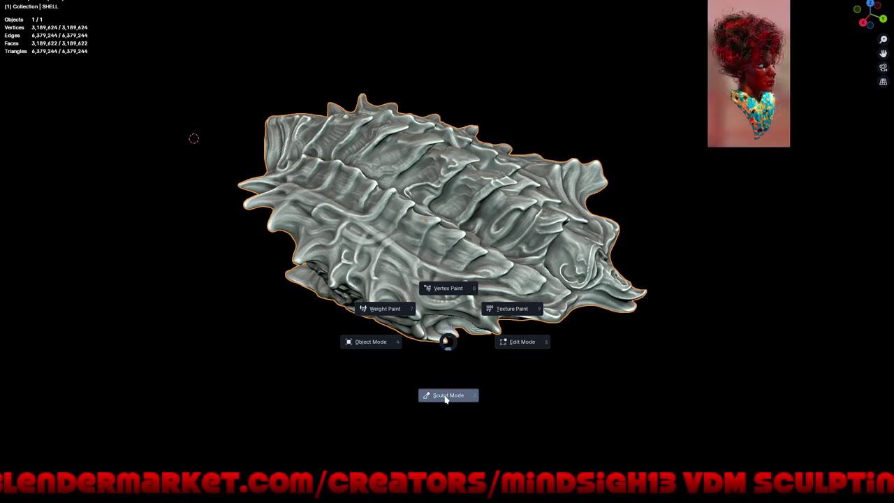
Step: Put the SHELL into Sculpt Mode, restore the full interface, and orbit it to face front
left_click(445, 399)
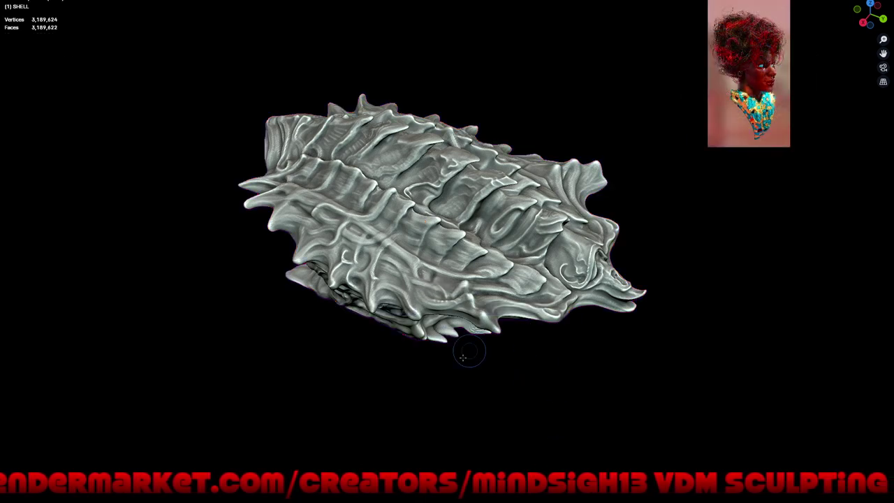
mouse_move(463, 357)
middle_mouse_down()
mouse_move(529, 343)
mouse_move(511, 319)
middle_mouse_up()
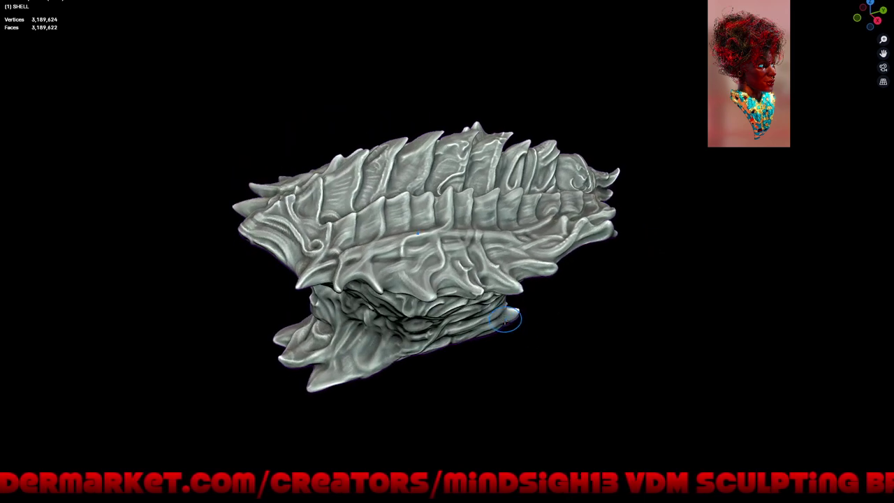
key("q")
left_click(503, 322)
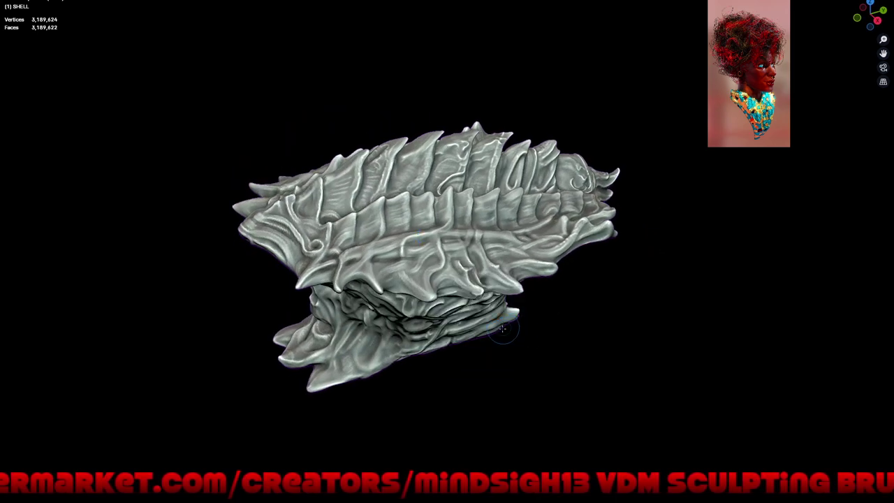
key("ctrl+alt+space")
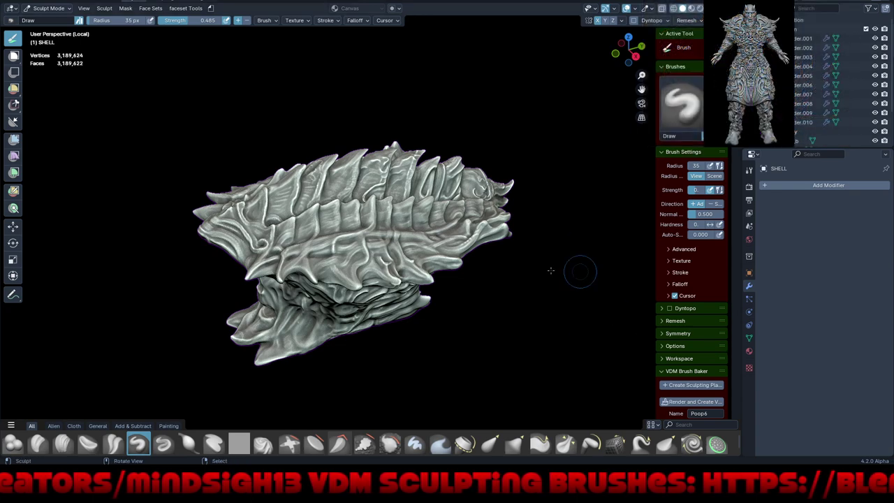
mouse_move(466, 370)
middle_mouse_down()
mouse_move(540, 315)
mouse_move(505, 349)
mouse_move(552, 344)
mouse_move(500, 347)
mouse_move(600, 342)
mouse_move(597, 329)
mouse_move(494, 337)
mouse_move(489, 294)
mouse_move(474, 285)
mouse_move(444, 295)
middle_mouse_up()
mouse_move(274, 290)
middle_mouse_down()
mouse_move(435, 137)
mouse_move(523, 160)
mouse_move(505, 215)
mouse_move(433, 300)
middle_mouse_up()
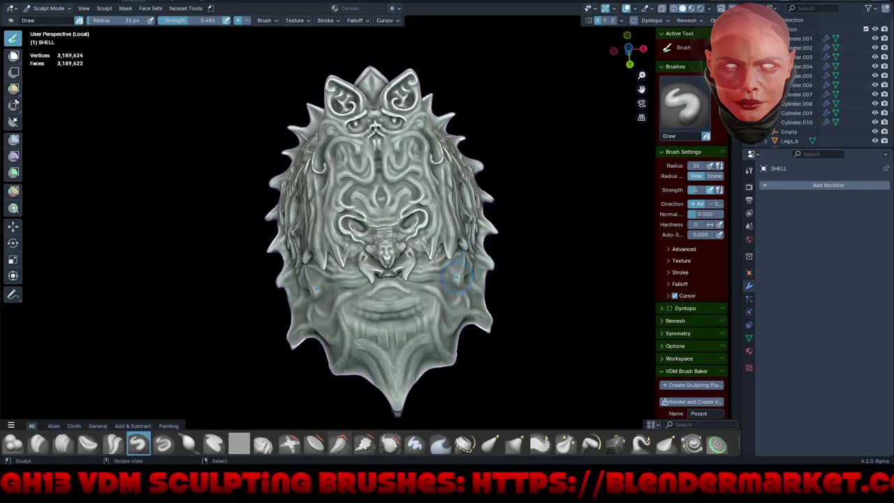
scroll(433, 300, "up", 2)
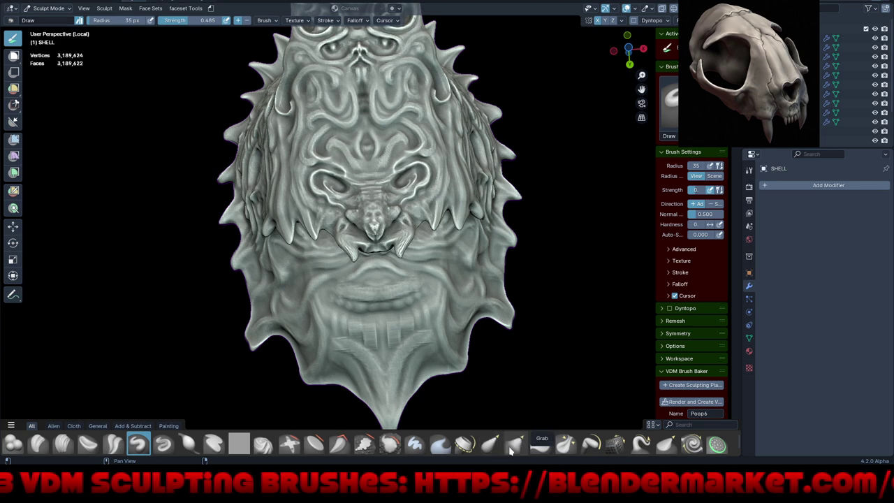
Step: With the Grab brush at 175 px radius, pull out the chin and flared side flaps
left_click(514, 445)
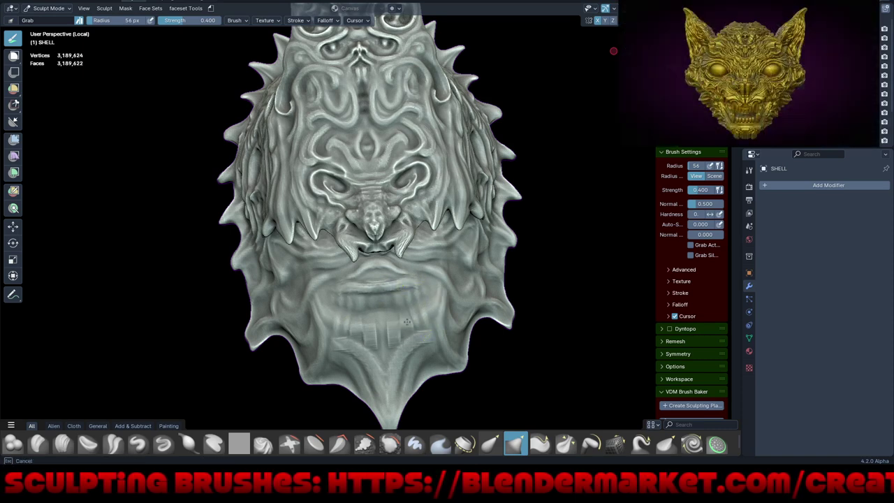
left_click_drag(407, 321, 376, 328)
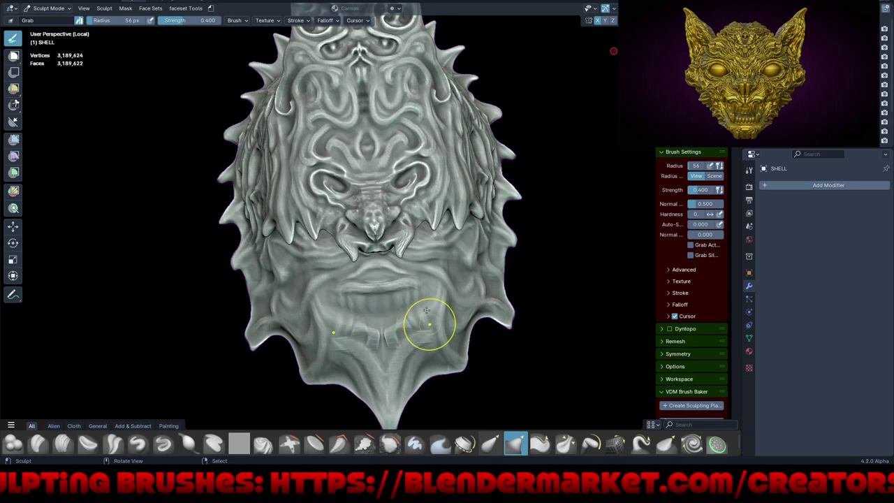
key("f")
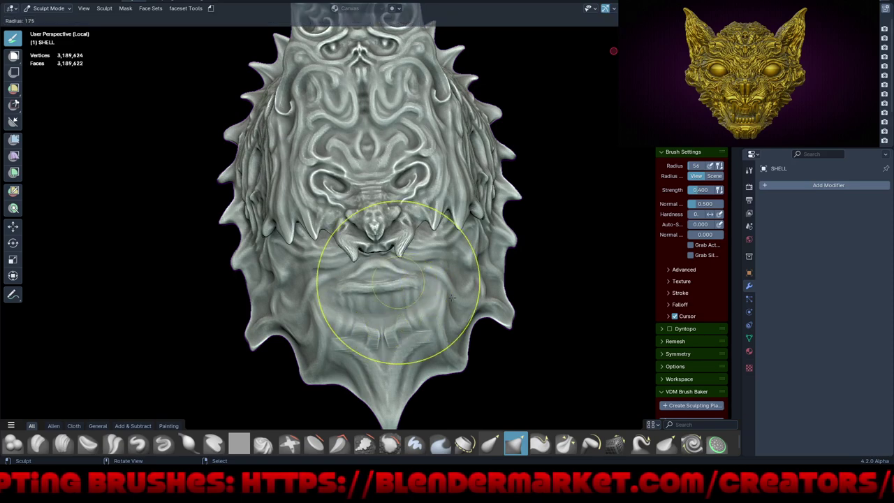
left_click(447, 293)
mouse_move(447, 294)
middle_mouse_down()
mouse_move(461, 288)
mouse_move(399, 279)
middle_mouse_up()
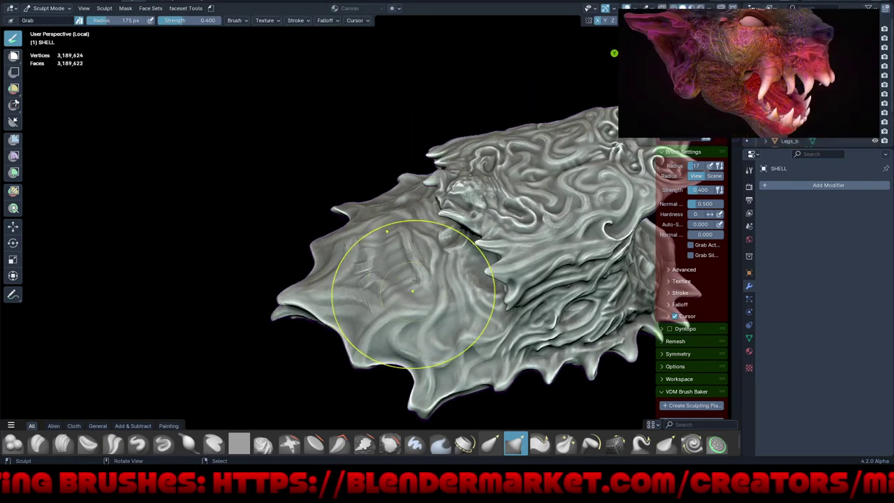
left_click_drag(416, 260, 409, 307)
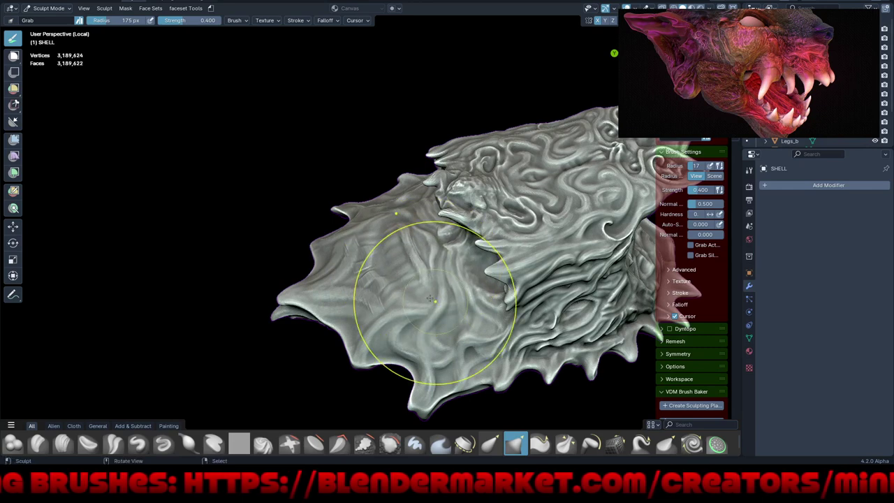
mouse_move(410, 308)
middle_mouse_down()
mouse_move(367, 308)
mouse_move(389, 299)
middle_mouse_up()
mouse_move(389, 300)
left_mouse_down()
mouse_move(410, 275)
mouse_move(373, 273)
left_mouse_up()
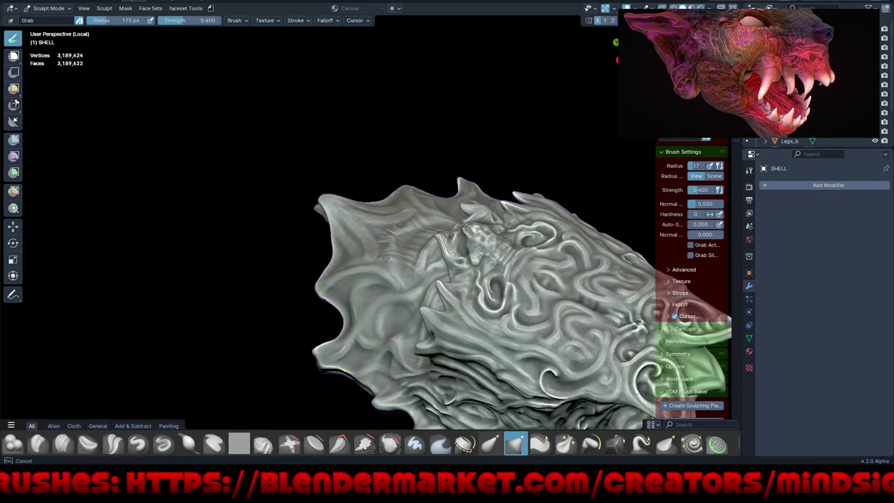
Step: Maximize the viewport and orbit the reshaped shell from front, side and top angles
middle_click_drag(373, 273, 505, 342)
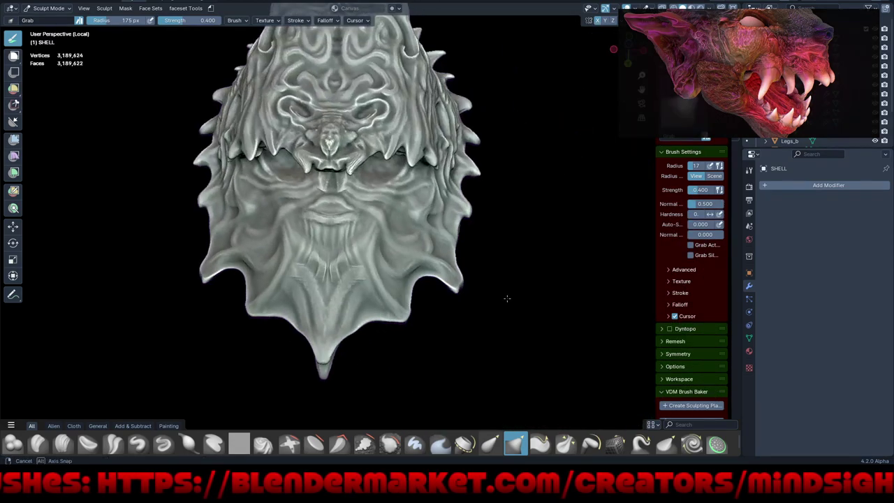
key("ctrl+alt+space")
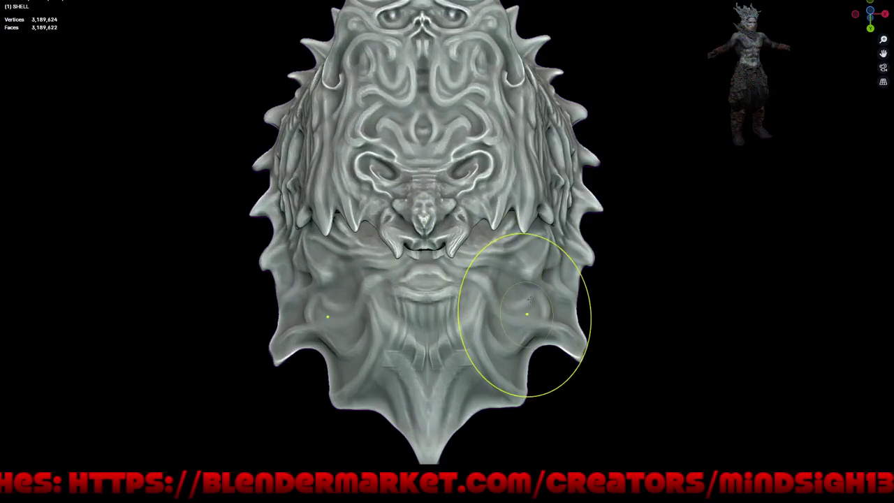
middle_click_drag(521, 329, 503, 325)
scroll(503, 325, "up", 2)
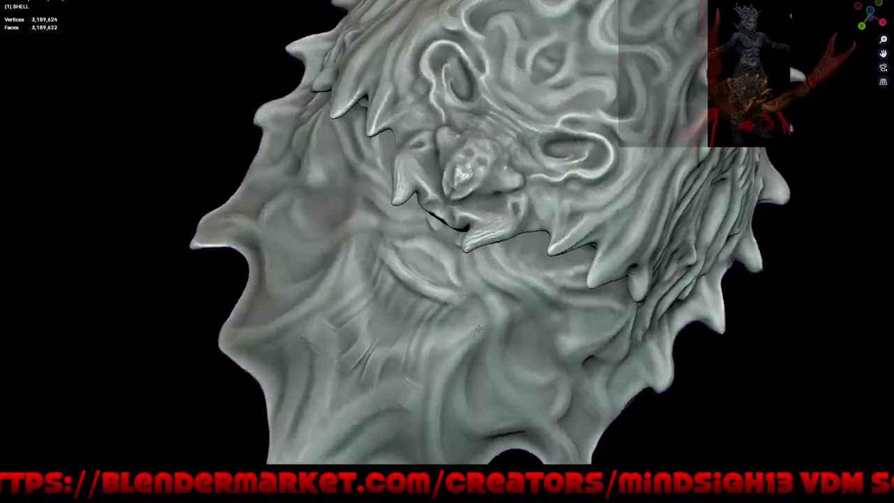
mouse_move(399, 343)
middle_mouse_down()
mouse_move(487, 309)
mouse_move(359, 319)
middle_mouse_up()
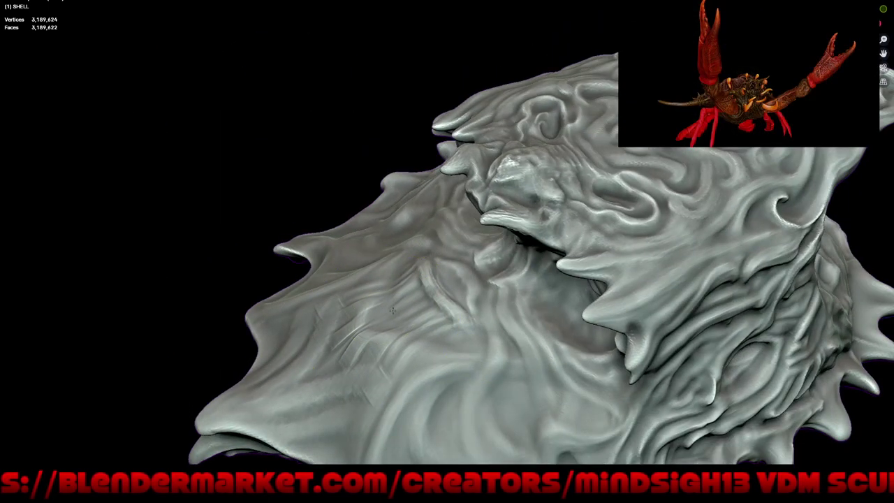
middle_click_drag(390, 316, 404, 256)
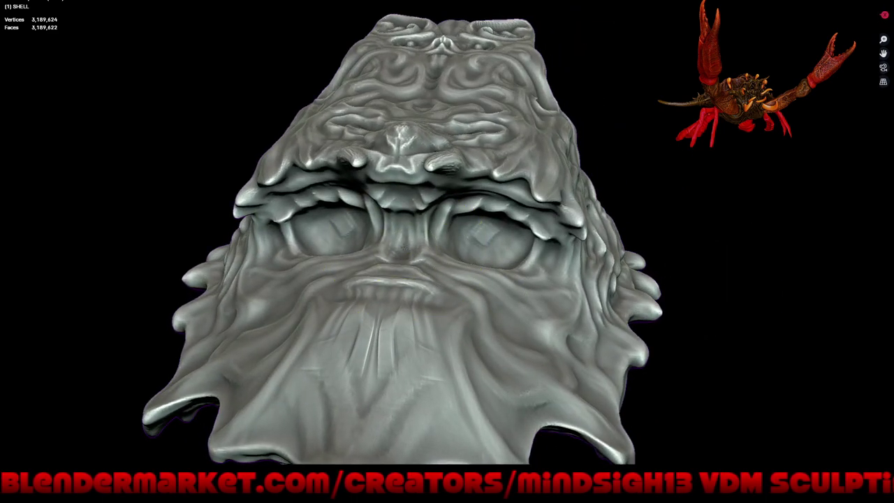
mouse_move(392, 279)
middle_mouse_down()
mouse_move(521, 259)
mouse_move(488, 259)
middle_mouse_up()
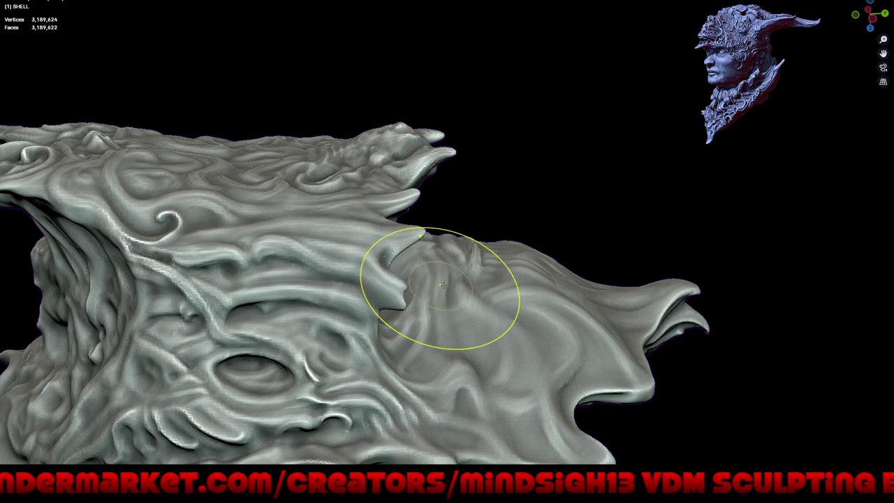
scroll(436, 262, "up", 2)
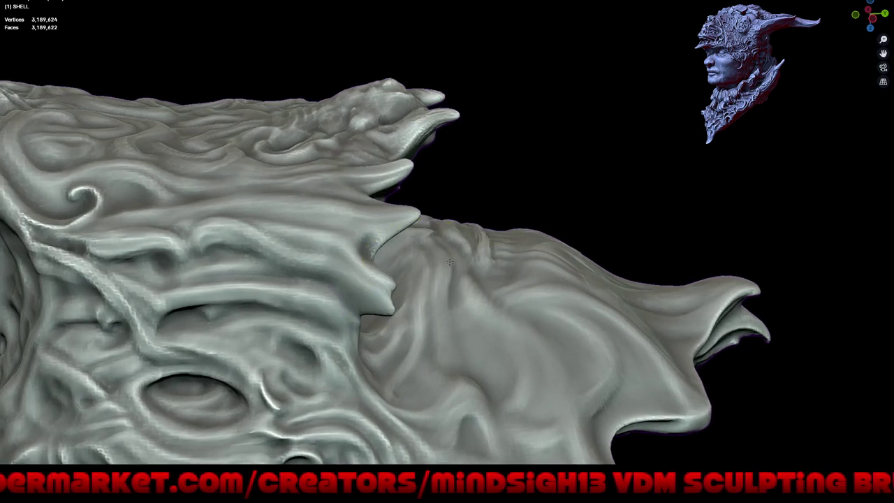
scroll(461, 241, "down", 3)
scroll(496, 317, "down", 2)
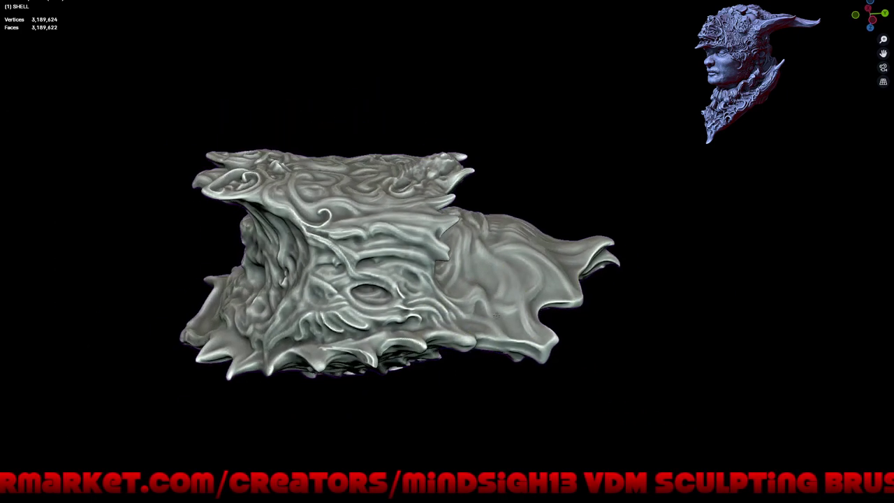
mouse_move(496, 317)
middle_mouse_down()
mouse_move(499, 286)
mouse_move(571, 317)
mouse_move(544, 298)
mouse_move(580, 289)
mouse_move(529, 246)
middle_mouse_up()
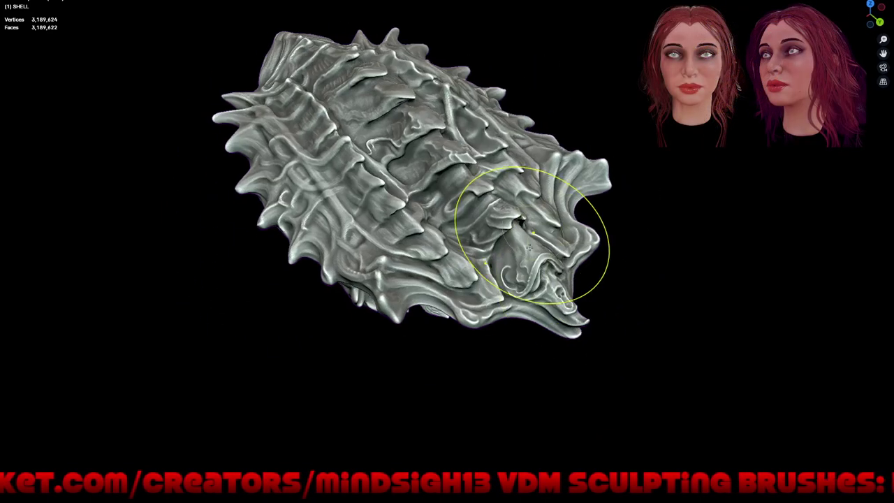
key("ctrl+alt+space")
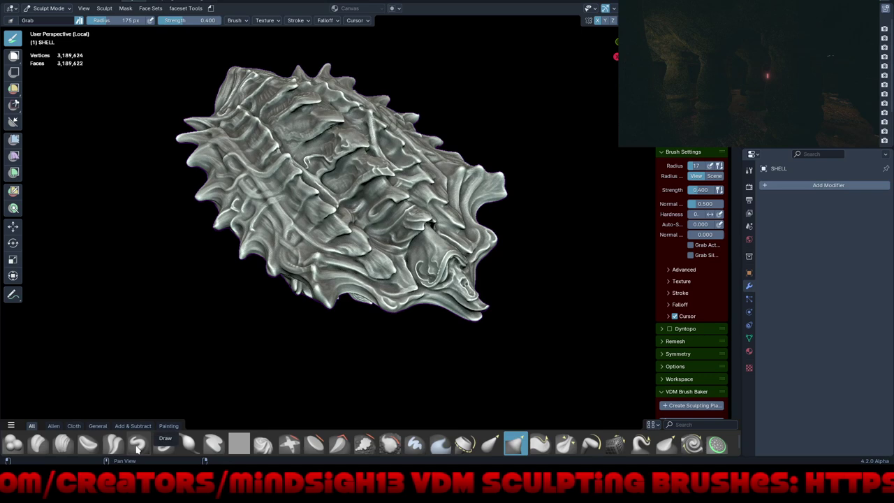
Step: Switch to the Draw Sharp brush and zoom in close on the shell's ridged plates
left_click(164, 446)
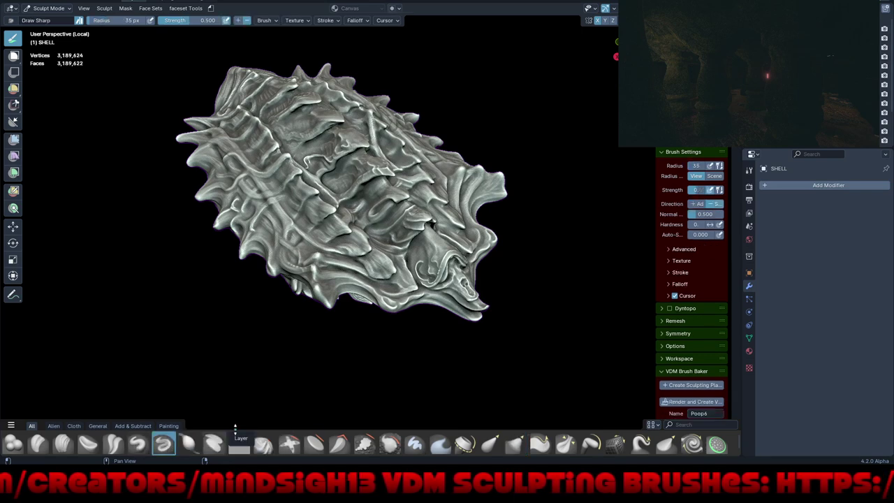
key("ctrl+alt+space")
scroll(432, 210, "up", 5)
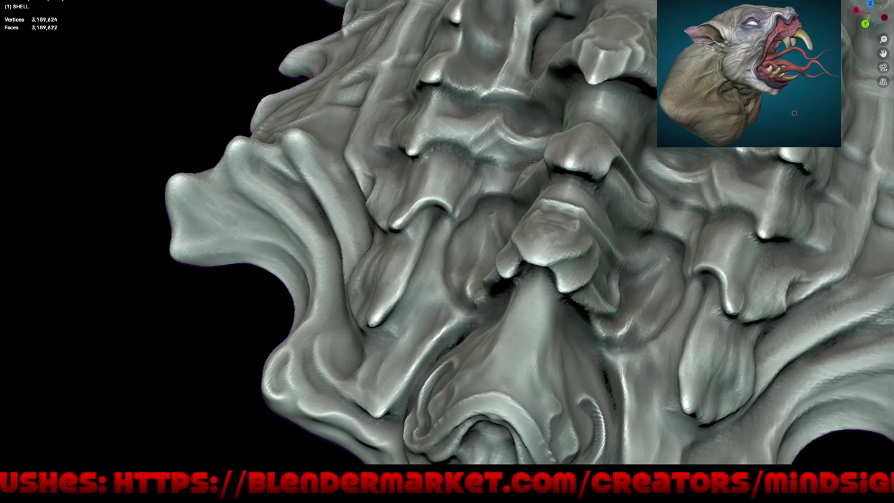
scroll(508, 160, "down", 5)
Step: Orbit and zoom to frame the shell's mirrored lower plates and pointed tip
middle_click_drag(508, 160, 529, 252)
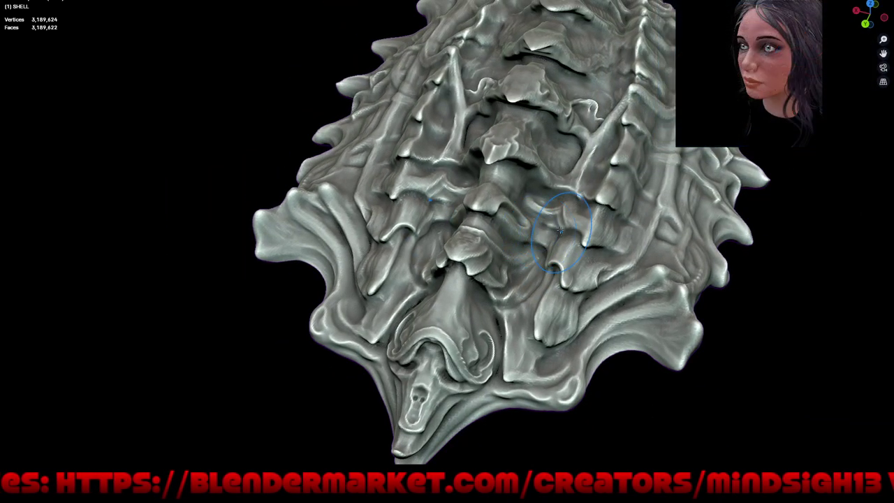
middle_click_drag(667, 269, 593, 279)
scroll(559, 287, "up", 2)
scroll(524, 299, "up", 4)
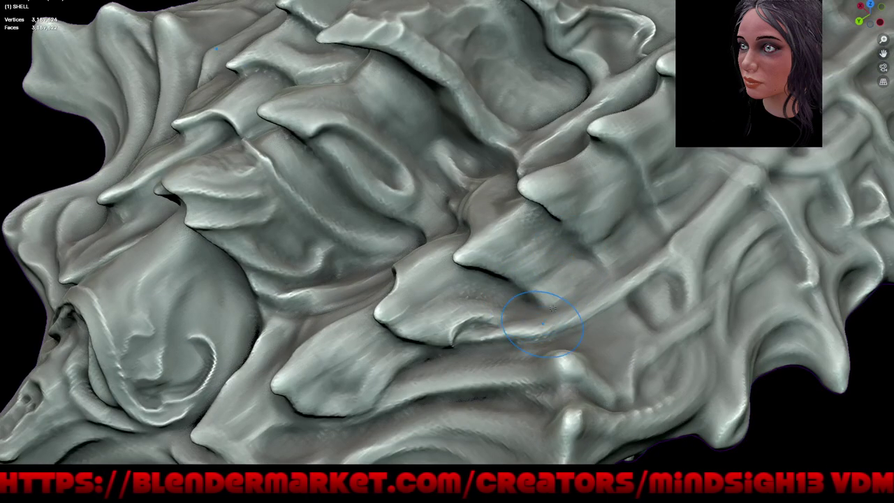
scroll(524, 297, "down", 3)
mouse_move(524, 297)
middle_mouse_down()
mouse_move(602, 274)
mouse_move(510, 280)
middle_mouse_up()
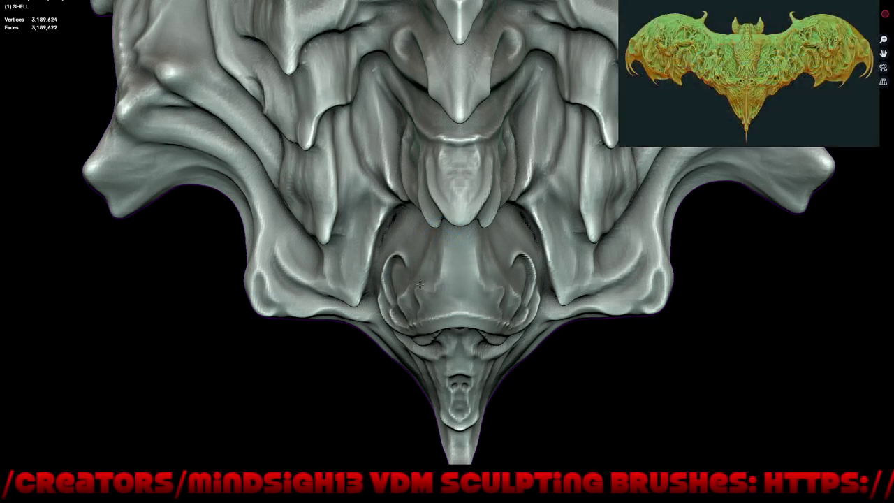
Step: Carve a mirrored stroke on the shell's underside, then orbit to its front
left_click_drag(419, 285, 429, 302)
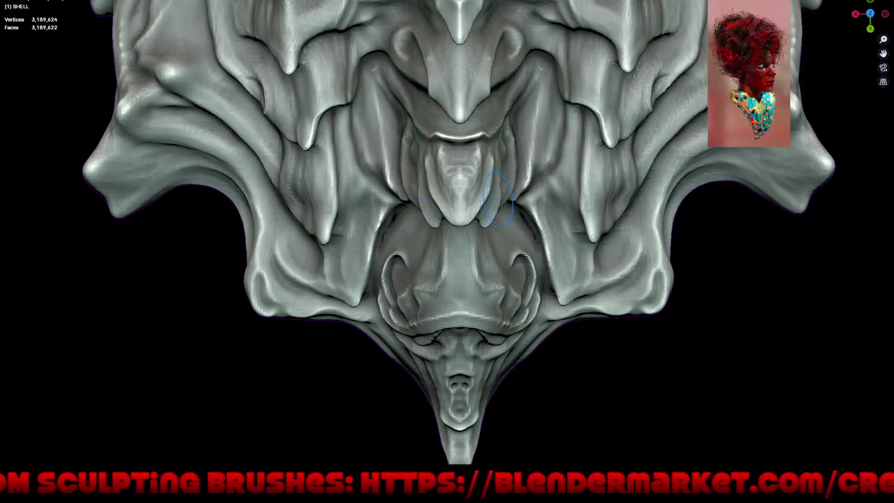
scroll(498, 199, "down", 3)
mouse_move(515, 354)
middle_mouse_down()
mouse_move(519, 407)
mouse_move(465, 295)
middle_mouse_up()
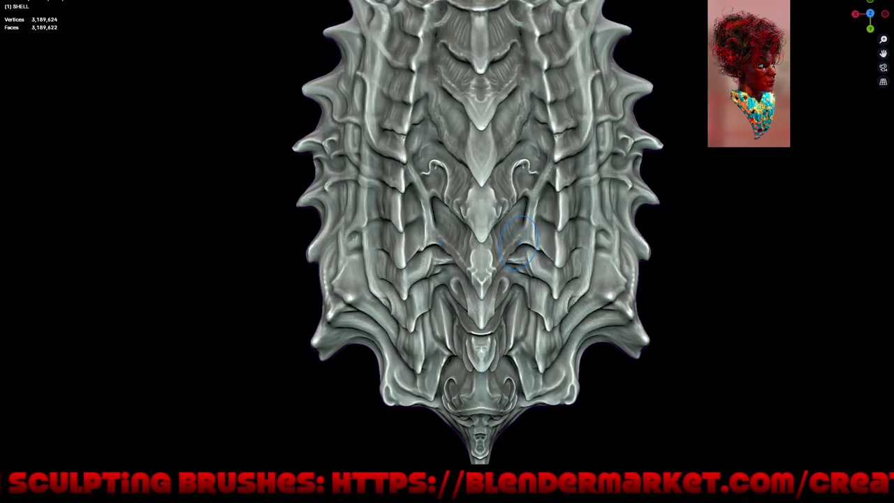
middle_click_drag(519, 241, 493, 232)
scroll(492, 232, "up", 2)
scroll(489, 223, "up", 2)
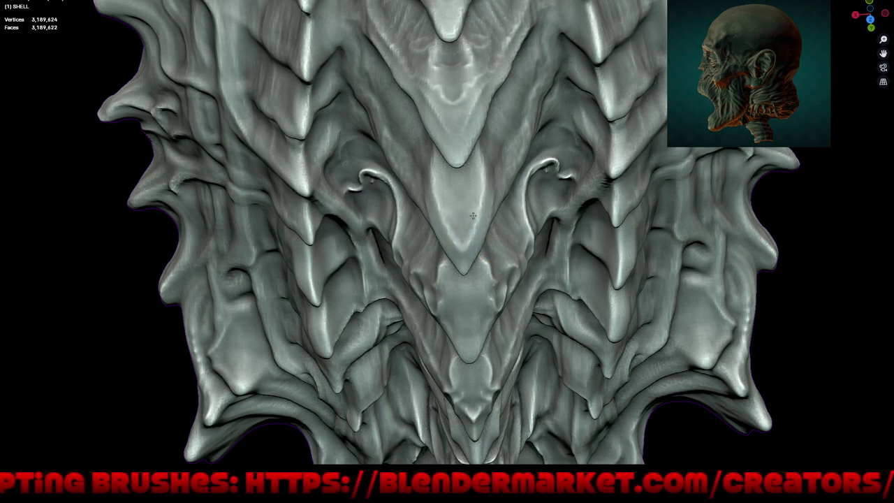
Step: Carve a mirrored central groove and top details, then zoom out to frame the whole shell
left_click_drag(473, 216, 474, 159)
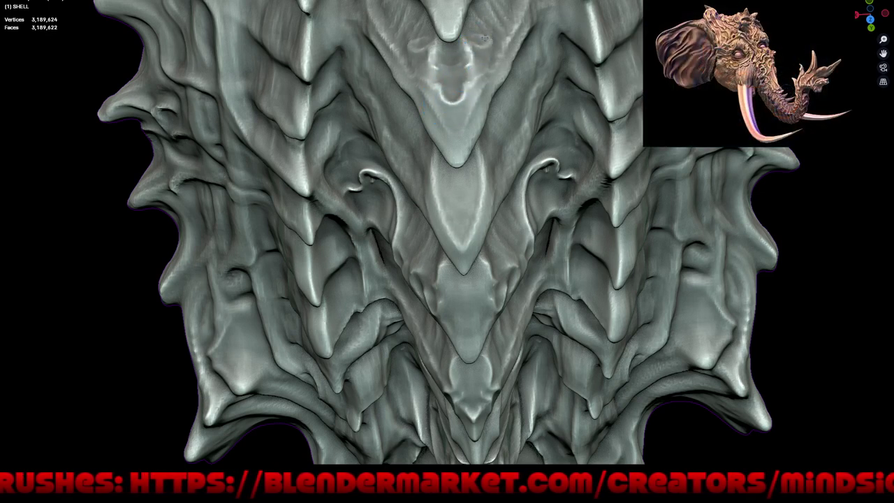
mouse_move(484, 39)
left_mouse_down()
mouse_move(461, 12)
mouse_move(470, 33)
left_mouse_up()
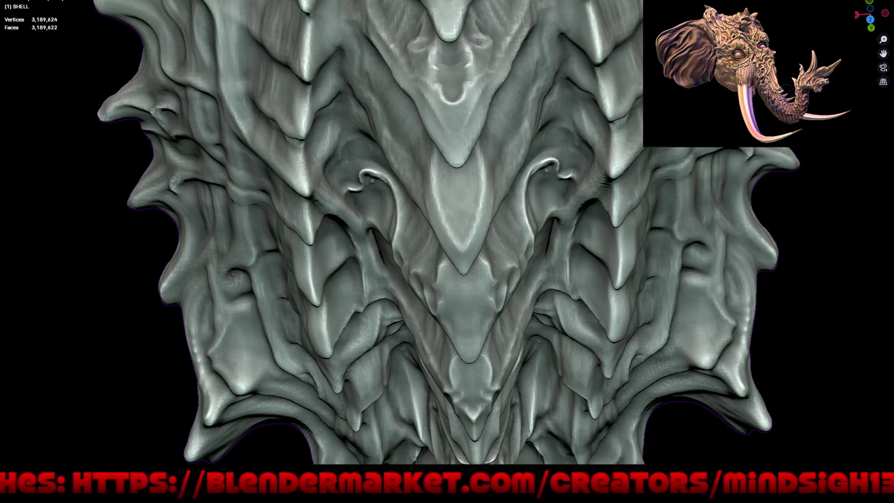
mouse_move(481, 57)
left_mouse_down()
mouse_move(491, 73)
mouse_move(454, 101)
mouse_move(456, 138)
mouse_move(475, 118)
mouse_move(459, 162)
left_mouse_up()
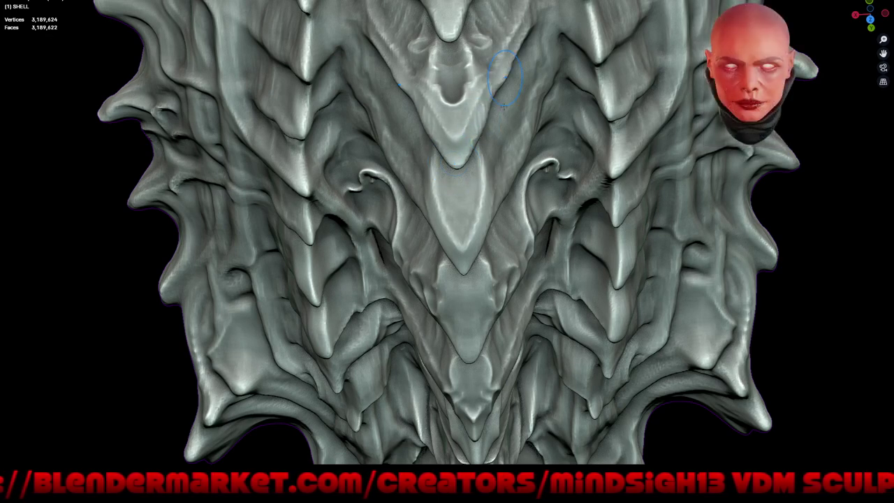
scroll(504, 77, "down", 5)
scroll(503, 77, "down", 3)
middle_click_drag(590, 210, 552, 340, "shift")
middle_click_drag(551, 289, 552, 343)
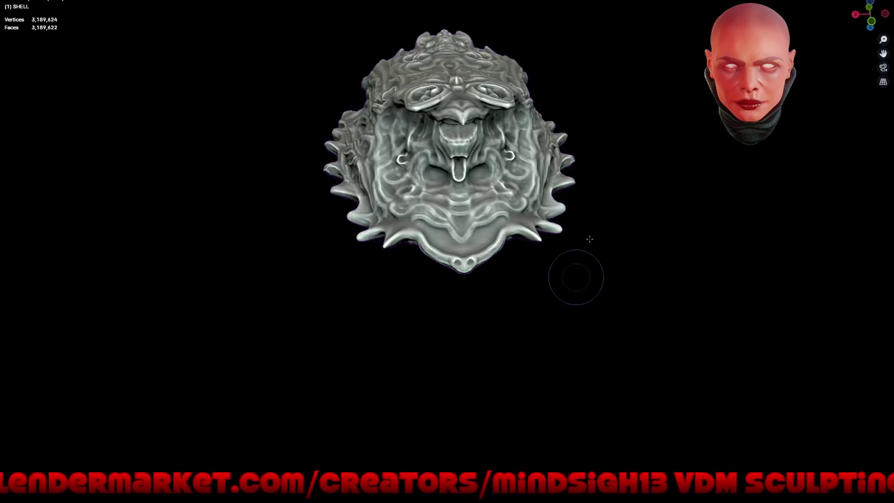
mouse_move(590, 239)
middle_mouse_down()
mouse_move(585, 253)
mouse_move(420, 236)
mouse_move(262, 237)
mouse_move(496, 267)
mouse_move(504, 391)
mouse_move(499, 281)
mouse_move(587, 294)
middle_mouse_up()
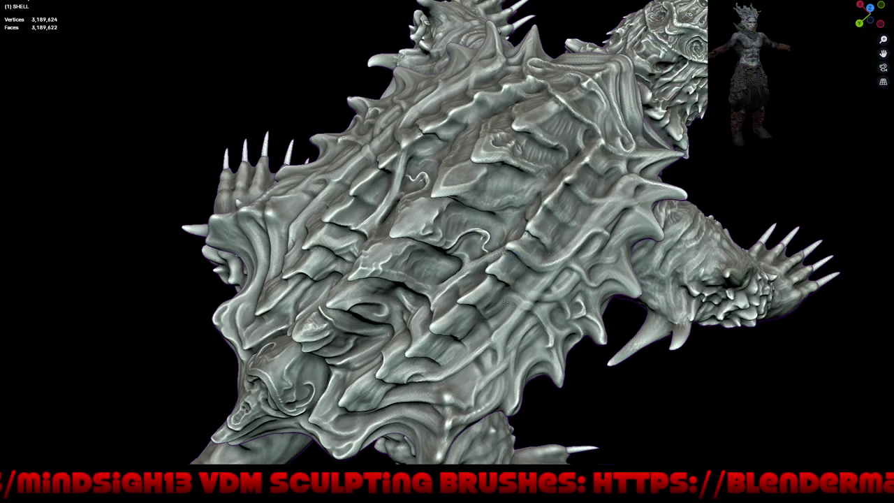
scroll(611, 380, "down", 4)
mouse_move(611, 379)
middle_mouse_down()
mouse_move(516, 292)
mouse_move(500, 291)
mouse_move(504, 312)
mouse_move(504, 285)
mouse_move(455, 300)
mouse_move(448, 278)
middle_mouse_up()
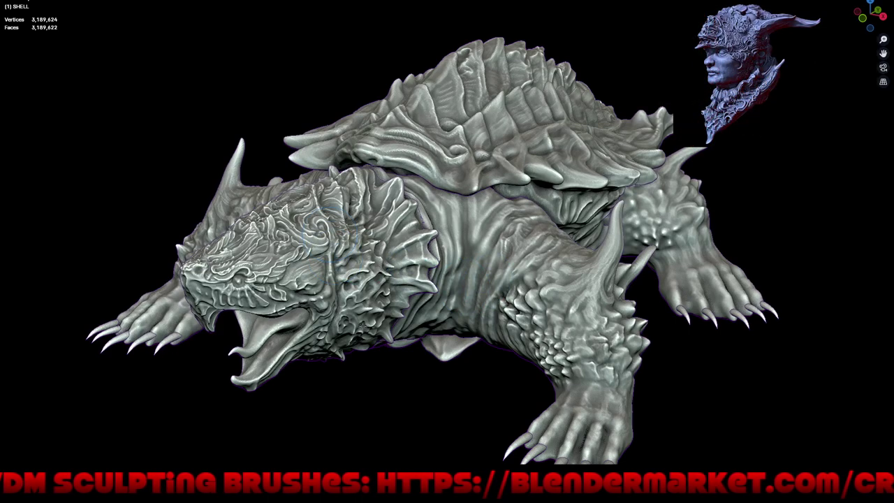
Step: Make the head mesh active, isolate it in Local View, and orbit and zoom in on it
left_click(359, 323)
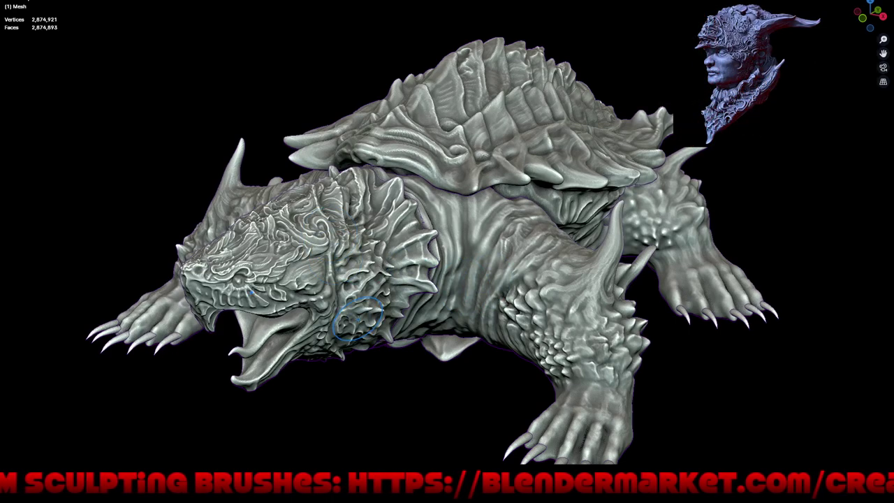
key("KP_Divide")
mouse_move(432, 271)
middle_mouse_down()
mouse_move(452, 232)
mouse_move(521, 211)
mouse_move(504, 190)
mouse_move(466, 210)
middle_mouse_up()
scroll(521, 211, "up", 3)
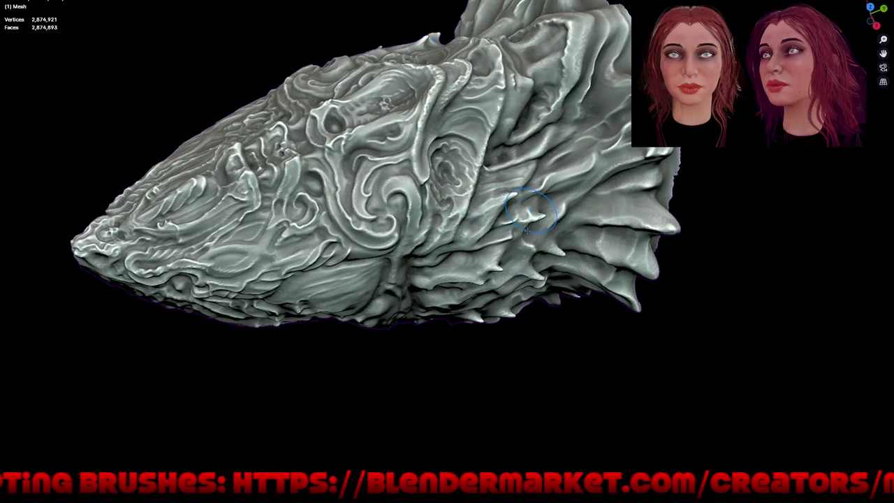
scroll(532, 161, "up", 2)
scroll(532, 162, "up", 1)
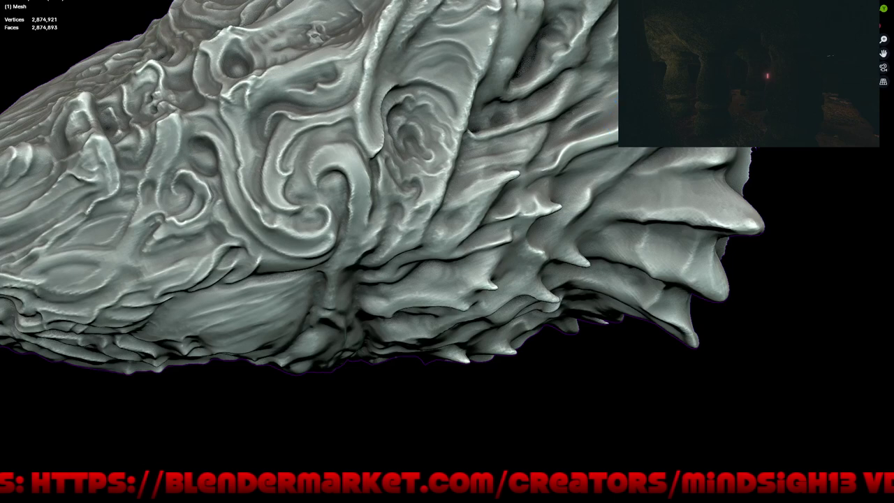
middle_click_drag(592, 145, 624, 142)
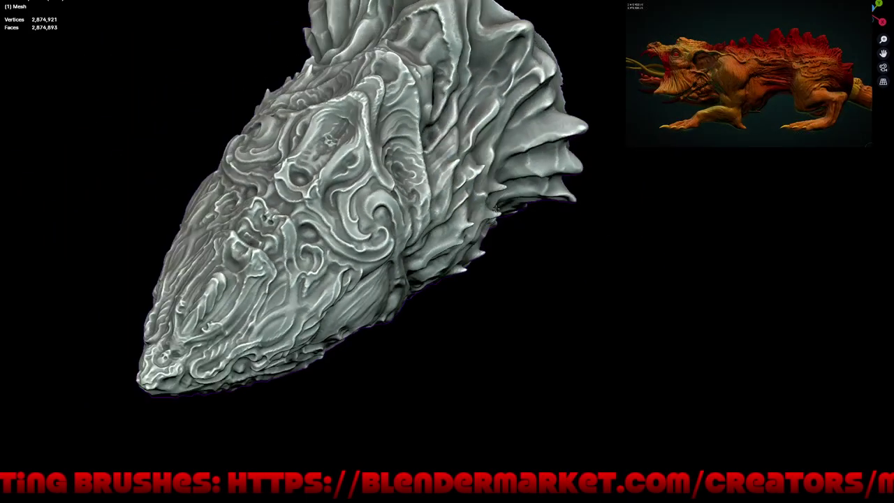
mouse_move(496, 210)
middle_mouse_down()
mouse_move(529, 218)
mouse_move(527, 253)
mouse_move(559, 279)
mouse_move(571, 322)
mouse_move(648, 336)
mouse_move(583, 340)
middle_mouse_up()
mouse_move(422, 373)
middle_mouse_down()
mouse_move(455, 361)
mouse_move(454, 342)
mouse_move(427, 379)
mouse_move(416, 329)
mouse_move(461, 384)
mouse_move(447, 381)
mouse_move(433, 370)
mouse_move(659, 391)
mouse_move(602, 320)
mouse_move(586, 437)
middle_mouse_up()
mouse_move(632, 404)
middle_mouse_down()
mouse_move(405, 171)
mouse_move(492, 199)
middle_mouse_up()
middle_click_drag(548, 206, 535, 100, "ctrl")
middle_click_drag(649, 154, 587, 143, "shift")
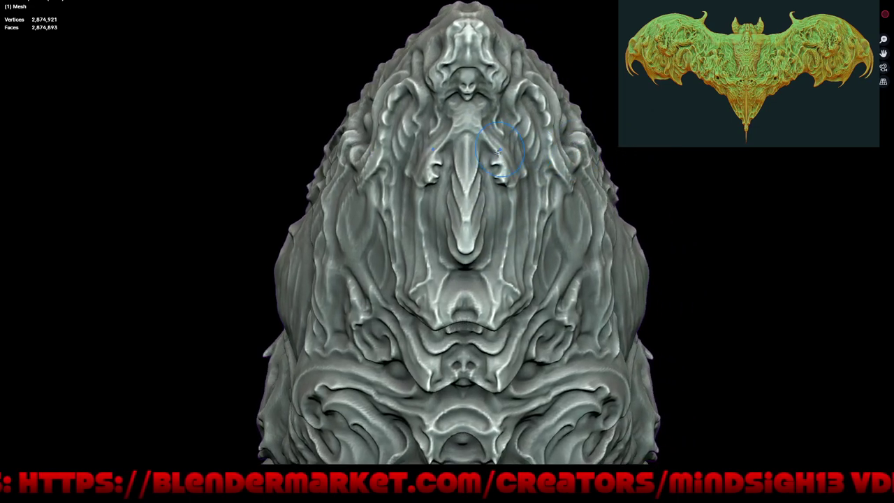
middle_click_drag(499, 153, 495, 119, "ctrl")
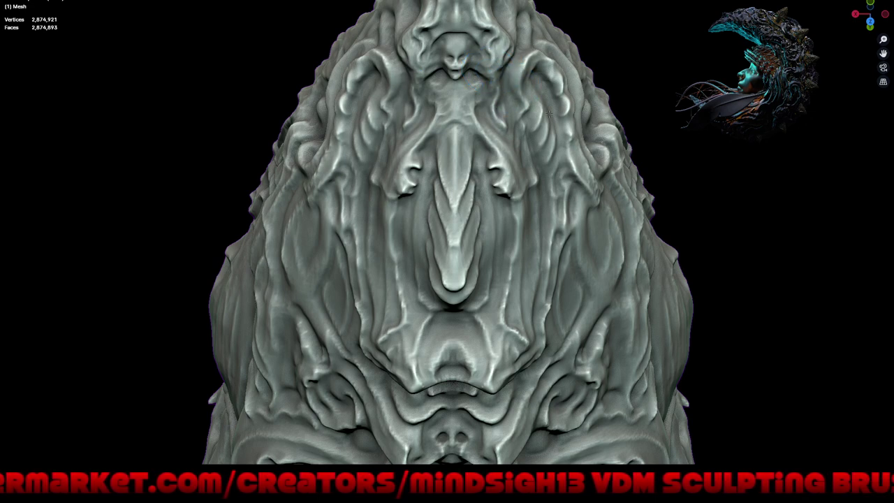
middle_click_drag(523, 61, 546, 95)
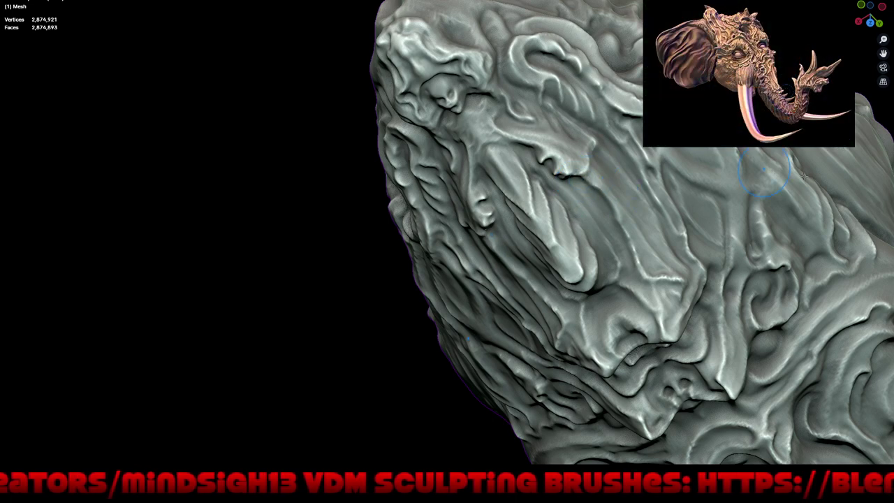
middle_click_drag(765, 171, 450, 149)
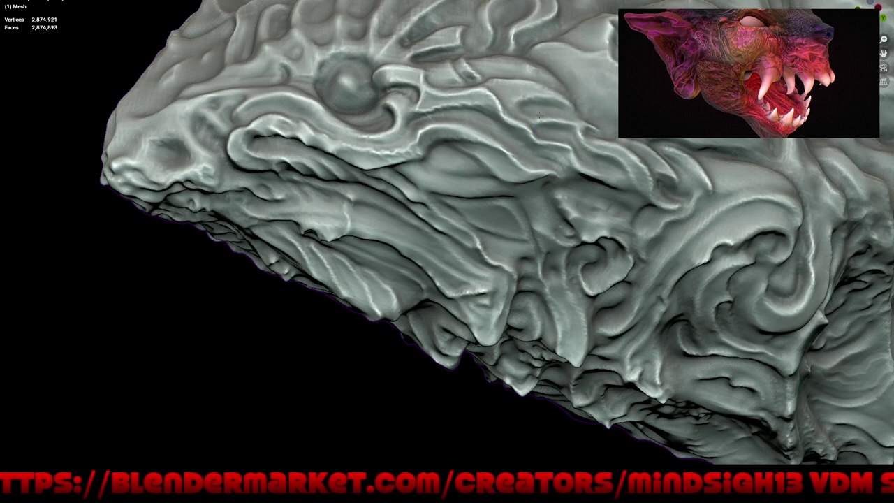
scroll(539, 114, "down", 2)
scroll(539, 114, "down", 3)
scroll(539, 114, "down", 2)
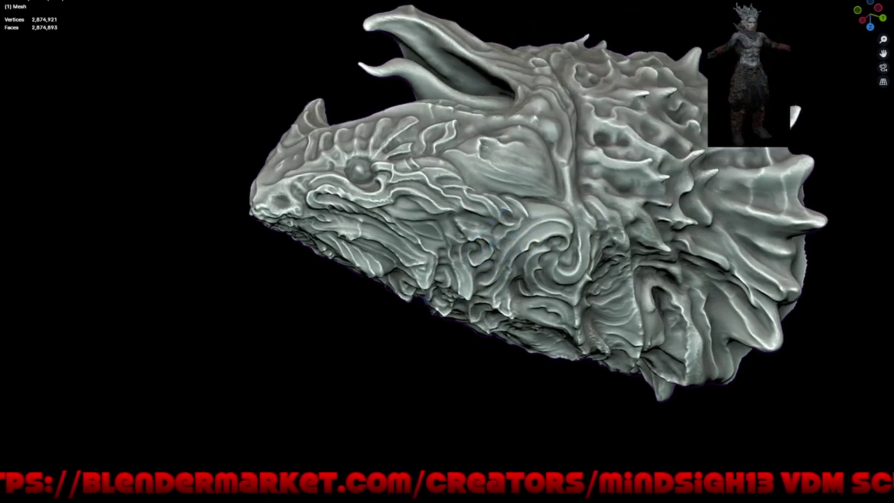
mouse_move(795, 115)
middle_mouse_down()
mouse_move(794, 79)
mouse_move(491, 133)
middle_mouse_up()
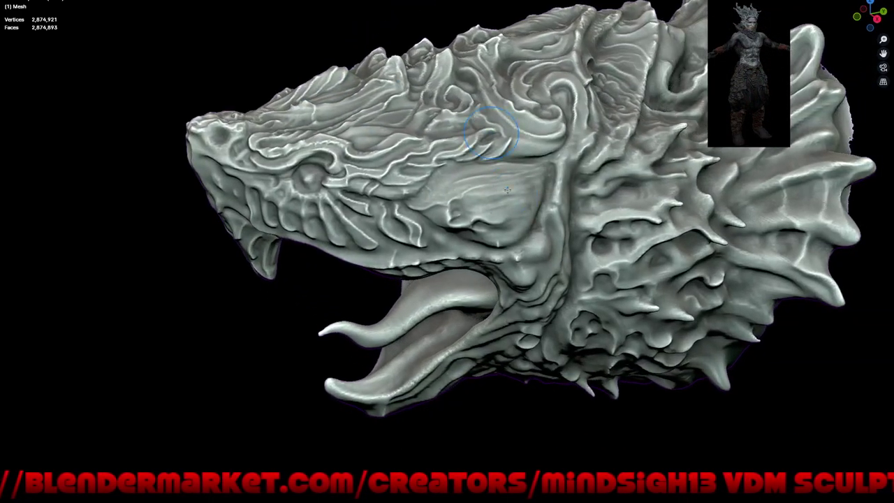
mouse_move(507, 189)
middle_mouse_down()
mouse_move(576, 262)
mouse_move(531, 244)
mouse_move(534, 294)
mouse_move(493, 222)
middle_mouse_up()
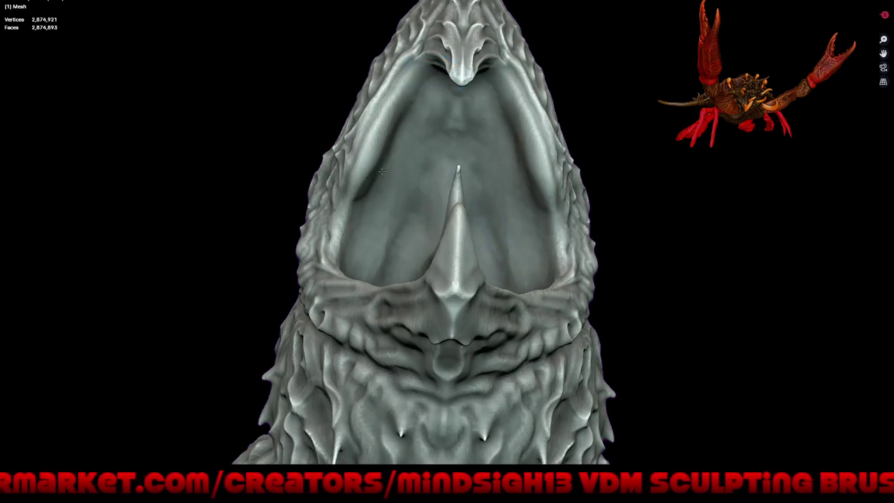
Step: Carve a mirrored groove down the inner mouth, then orbit to a side view and zoom out
left_click_drag(381, 170, 348, 264)
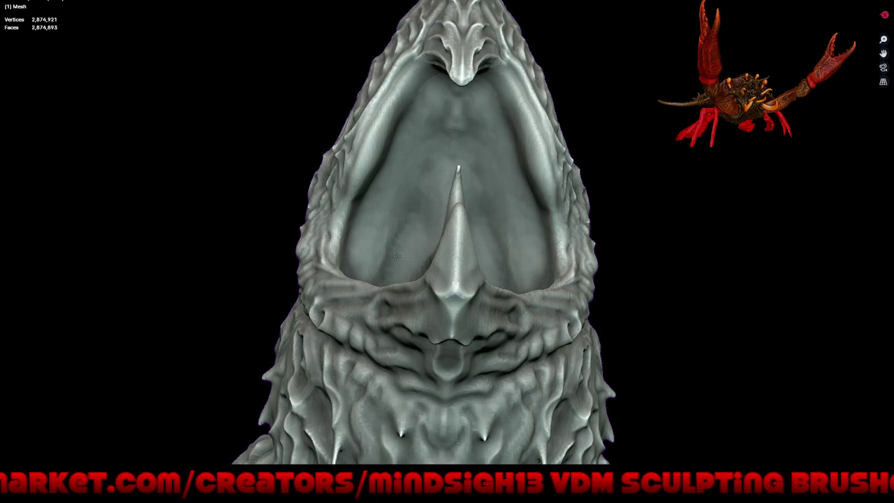
mouse_move(397, 257)
middle_mouse_down()
mouse_move(475, 292)
mouse_move(507, 172)
mouse_move(539, 258)
mouse_move(543, 308)
middle_mouse_up()
scroll(507, 172, "down", 3)
scroll(507, 172, "down", 2)
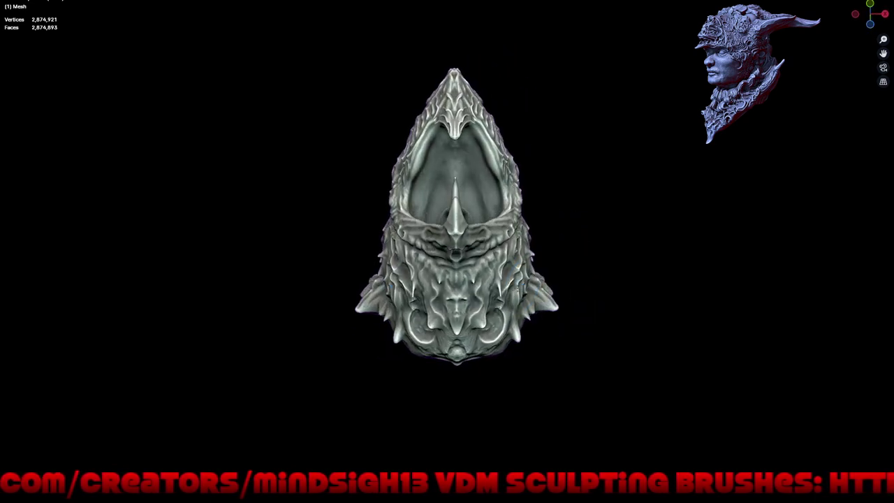
Step: Stamp a small face with a VDM brush onto the underside of the head
scroll(473, 306, "up", 2)
scroll(447, 286, "up", 1)
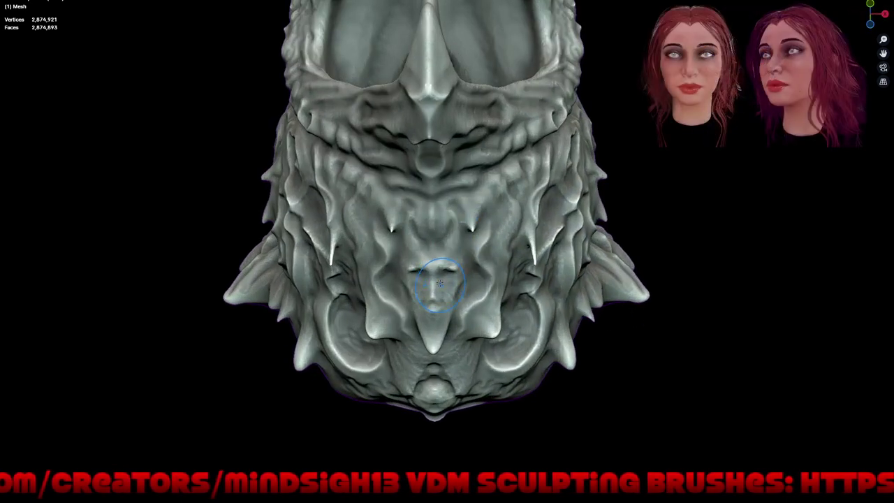
left_click(439, 283)
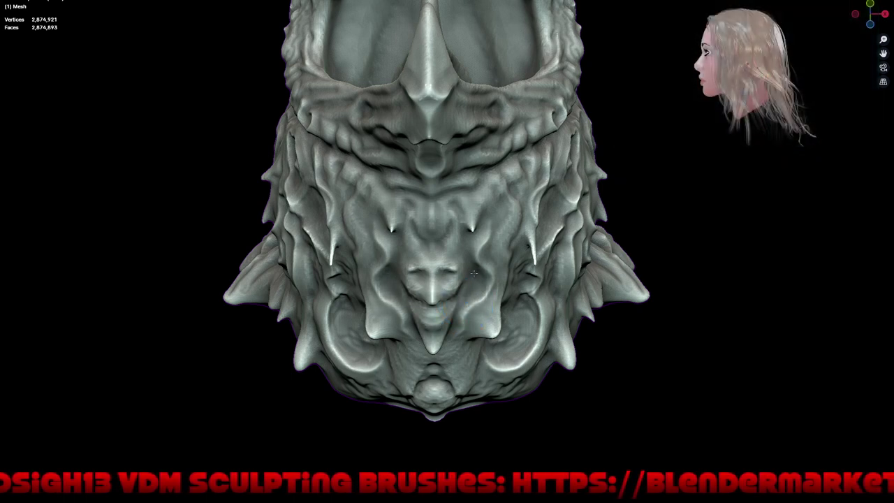
Step: Sculpt mirrored detail strokes and small carved marks around the stamped face
left_click_drag(472, 257, 483, 232)
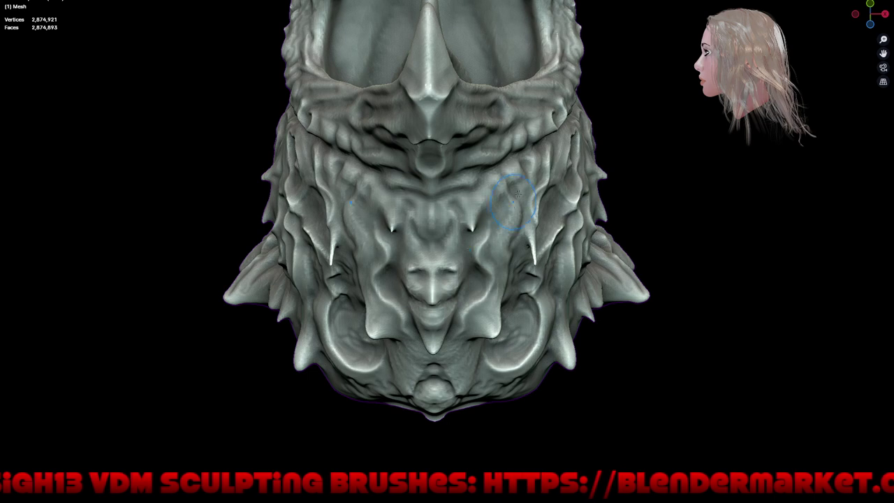
mouse_move(490, 240)
left_mouse_down()
mouse_move(504, 214)
mouse_move(501, 295)
left_mouse_up()
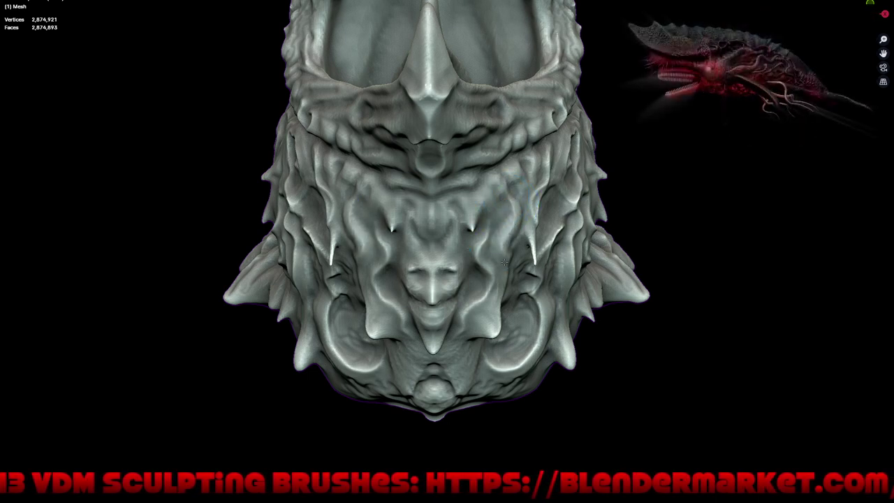
mouse_move(501, 295)
middle_mouse_down()
mouse_move(482, 252)
mouse_move(487, 209)
middle_mouse_up()
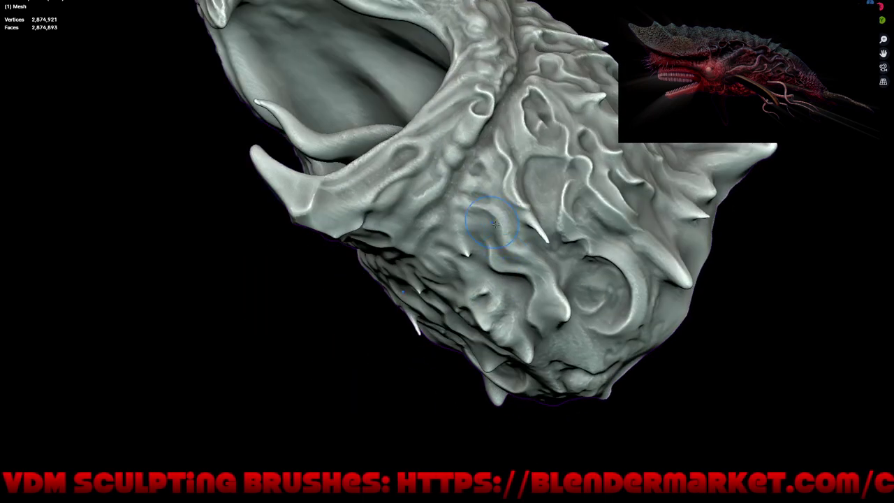
mouse_move(487, 209)
left_mouse_down()
mouse_move(507, 243)
mouse_move(551, 269)
mouse_move(558, 302)
left_mouse_up()
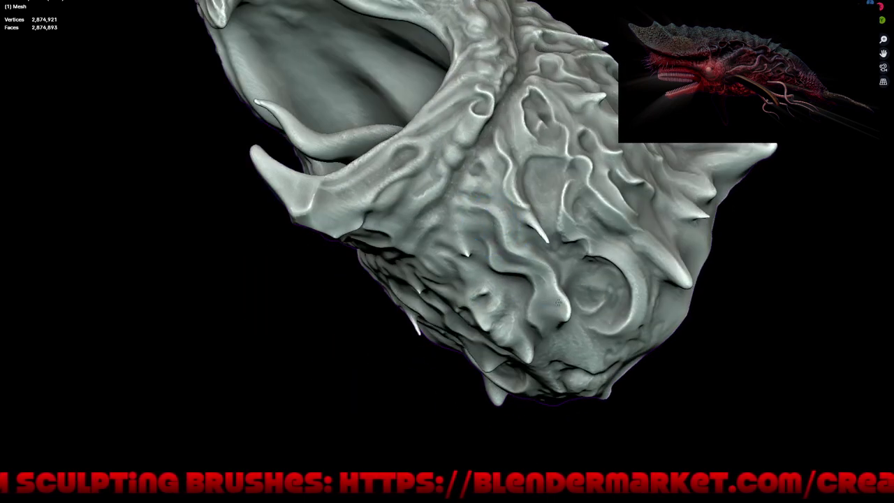
mouse_move(554, 161)
left_mouse_down()
mouse_move(535, 171)
mouse_move(531, 199)
left_mouse_up()
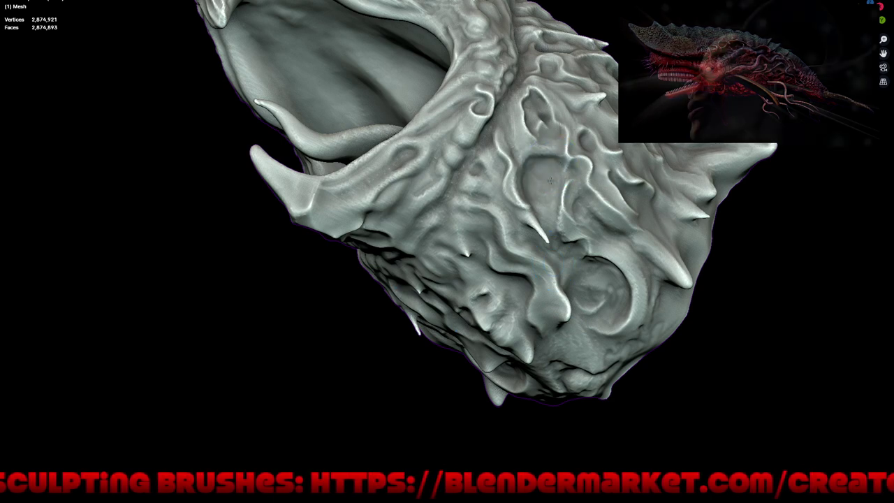
mouse_move(532, 168)
left_mouse_down()
mouse_move(554, 178)
mouse_move(517, 192)
mouse_move(549, 192)
mouse_move(535, 192)
left_mouse_up()
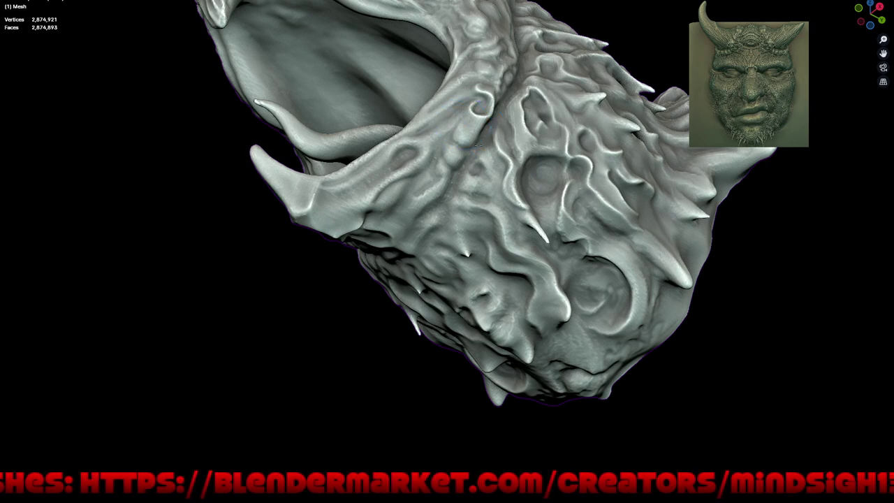
mouse_move(482, 140)
middle_mouse_down()
mouse_move(526, 238)
mouse_move(519, 316)
mouse_move(506, 276)
middle_mouse_up()
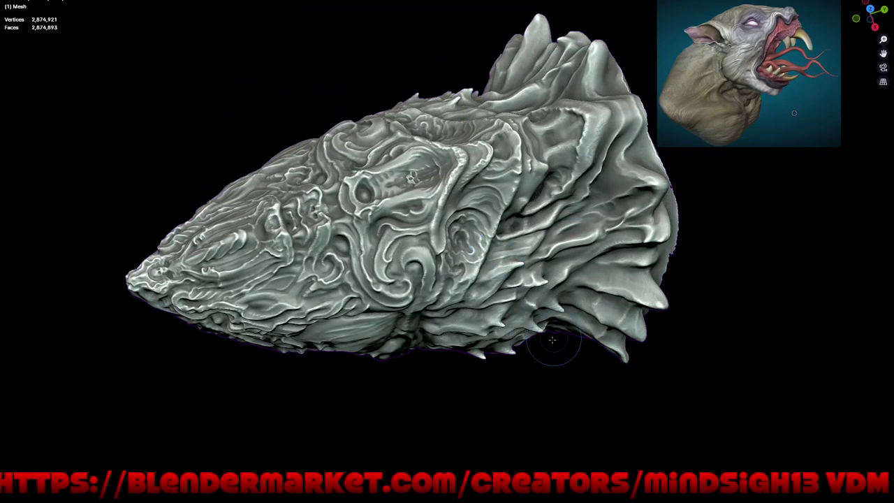
Step: Orbit and zoom out to a straight-on frontal view of the whole sculpted head
mouse_move(554, 348)
middle_mouse_down()
mouse_move(579, 343)
mouse_move(580, 361)
middle_mouse_up()
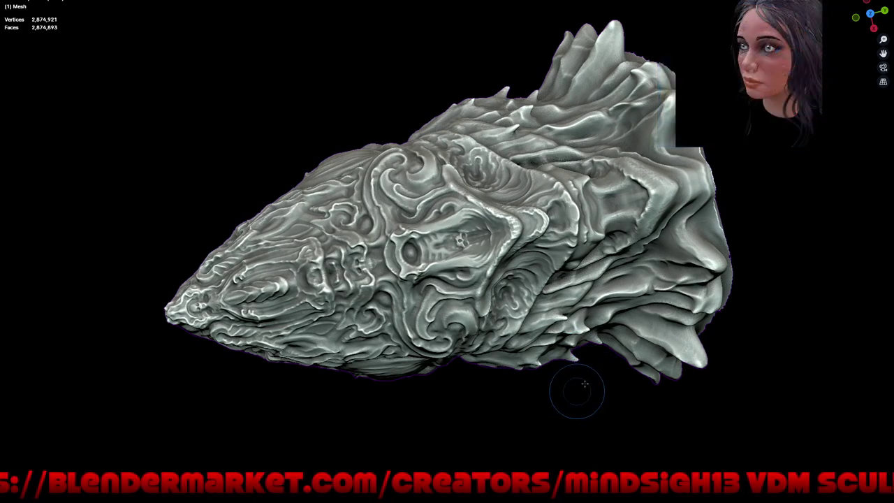
mouse_move(575, 389)
middle_mouse_down()
mouse_move(621, 396)
mouse_move(694, 347)
mouse_move(619, 315)
middle_mouse_up()
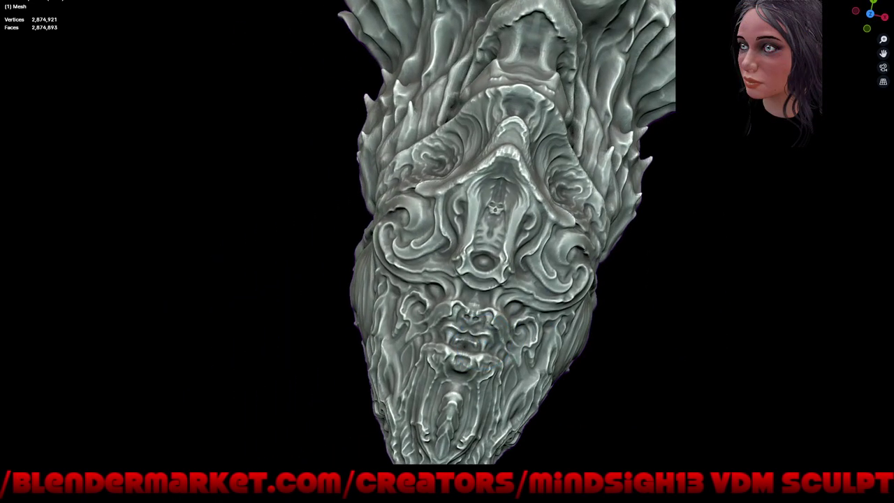
scroll(502, 216, "up", 3)
scroll(497, 378, "up", 2)
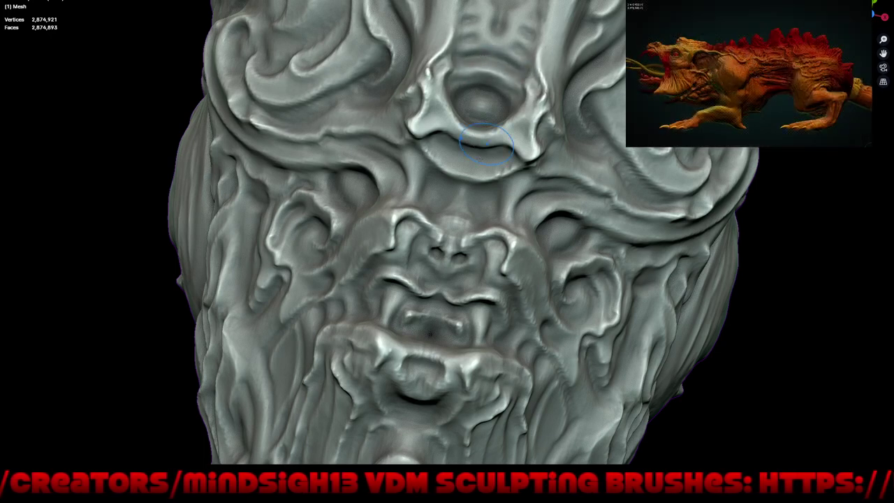
mouse_move(482, 58)
middle_mouse_down()
mouse_move(563, 351)
mouse_move(559, 314)
mouse_move(552, 347)
middle_mouse_up()
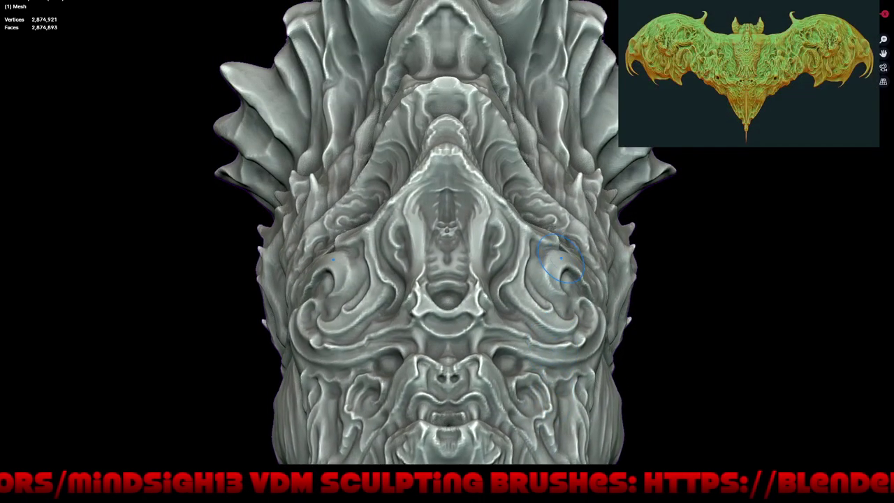
middle_click_drag(562, 259, 527, 195)
scroll(519, 206, "up", 3)
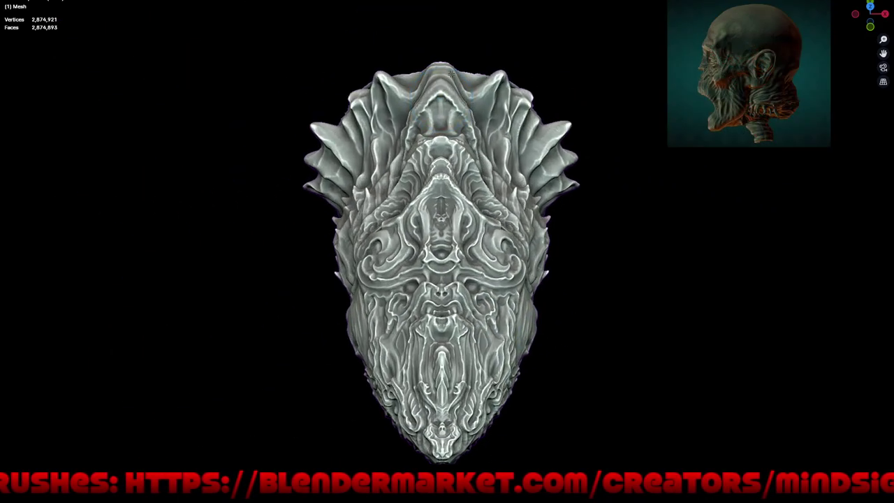
scroll(450, 72, "up", 5)
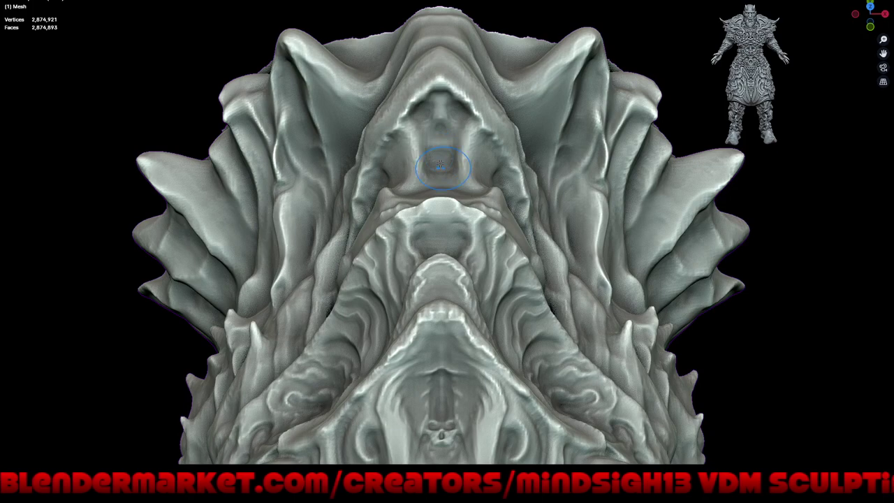
Step: Stamp a carved VDM detail onto the upper ridge, deepen it with a second stroke, then frame the head
mouse_move(448, 163)
middle_mouse_down()
mouse_move(493, 197)
mouse_move(427, 136)
middle_mouse_up()
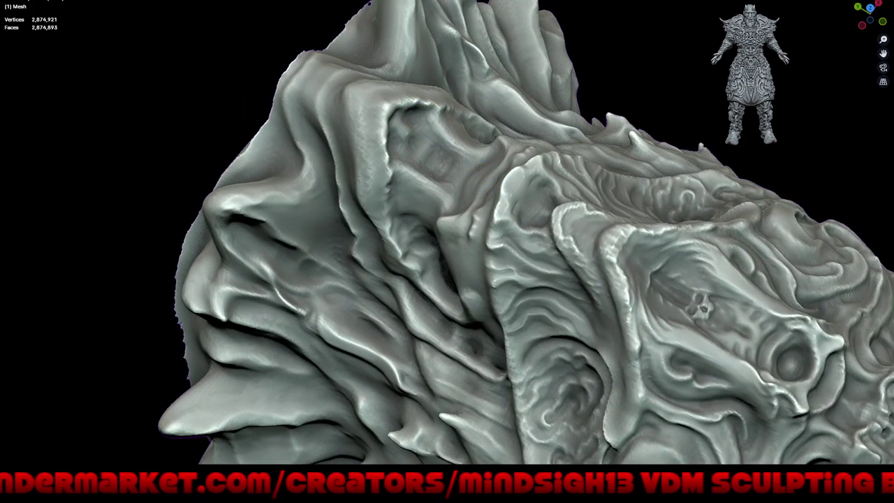
left_click_drag(416, 132, 424, 149)
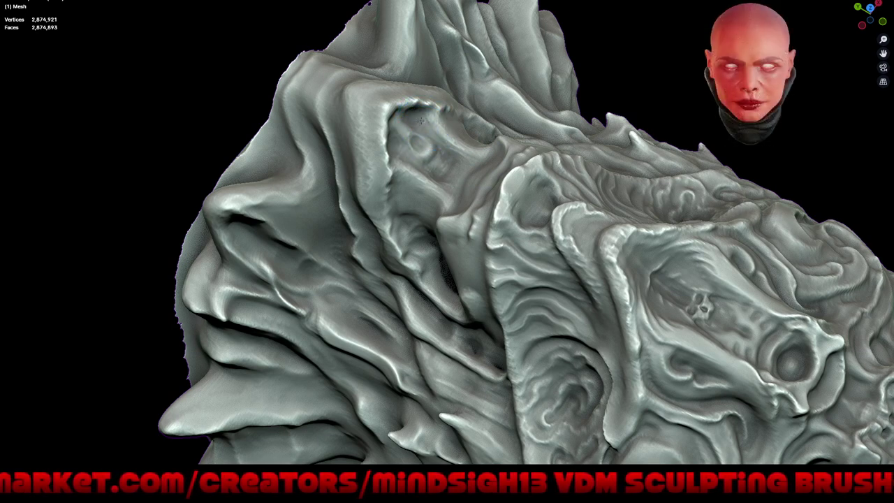
left_click_drag(418, 119, 412, 119)
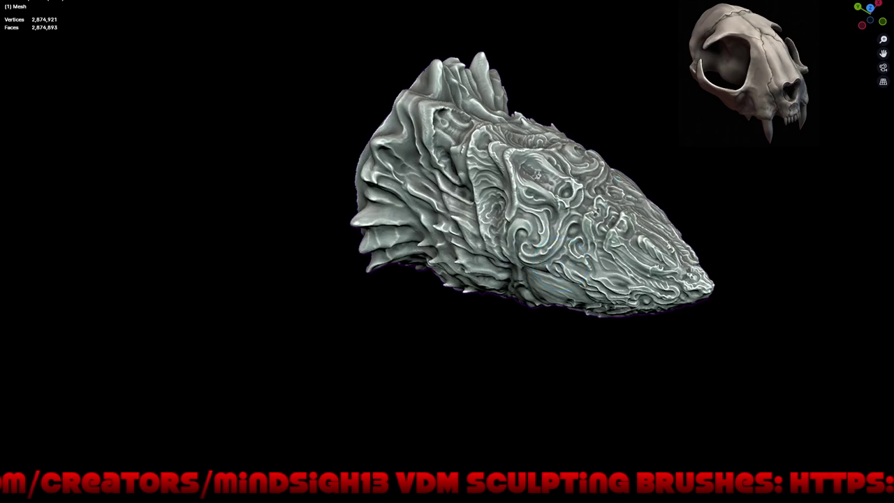
mouse_move(459, 135)
middle_mouse_down()
mouse_move(515, 306)
mouse_move(470, 262)
middle_mouse_up()
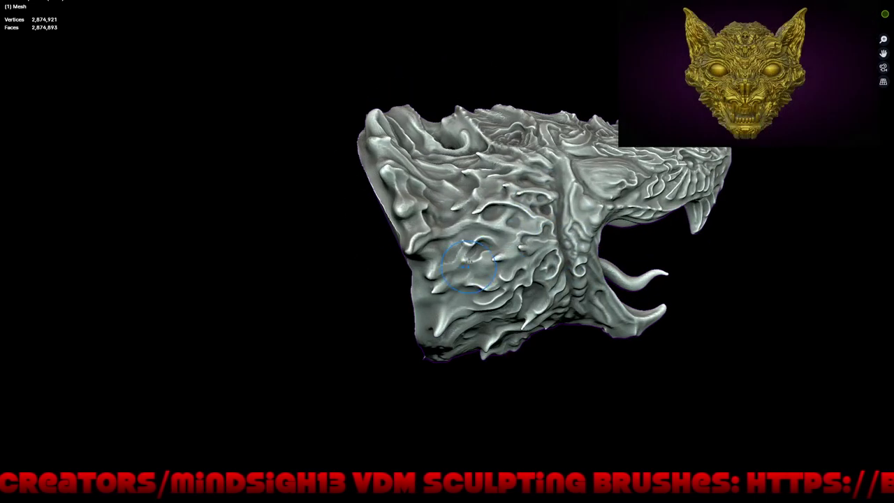
scroll(471, 262, "up", 3)
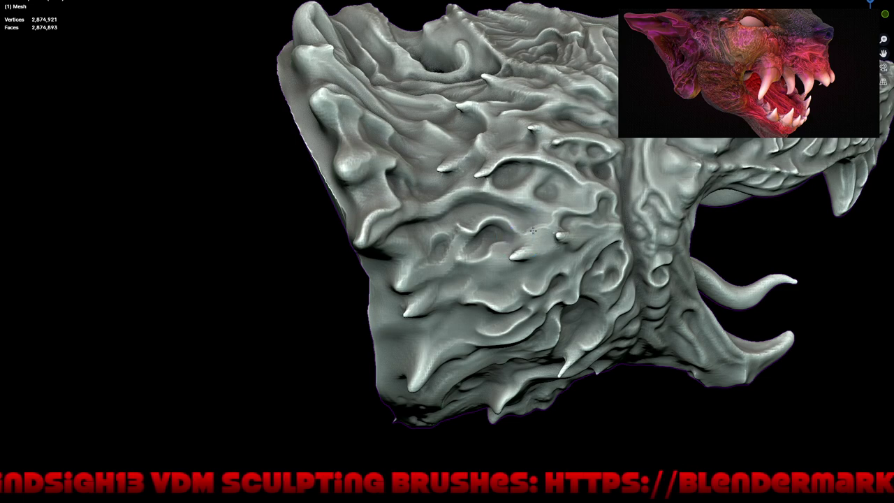
scroll(444, 255, "down", 5)
middle_click_drag(598, 315, 552, 315)
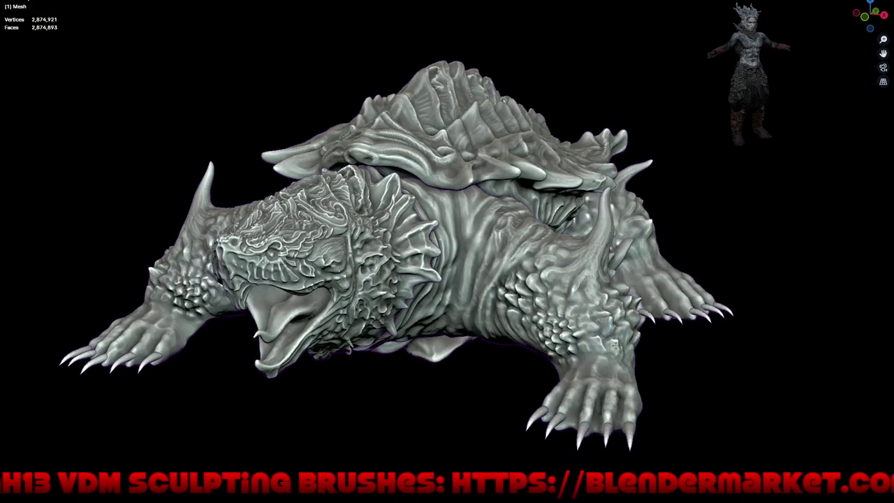
Step: Orbit around the snapper sculpt to inspect its head and body from several angles
mouse_move(658, 385)
middle_mouse_down()
mouse_move(635, 379)
mouse_move(606, 291)
mouse_move(603, 371)
mouse_move(699, 347)
mouse_move(692, 406)
mouse_move(692, 392)
mouse_move(743, 340)
middle_mouse_up()
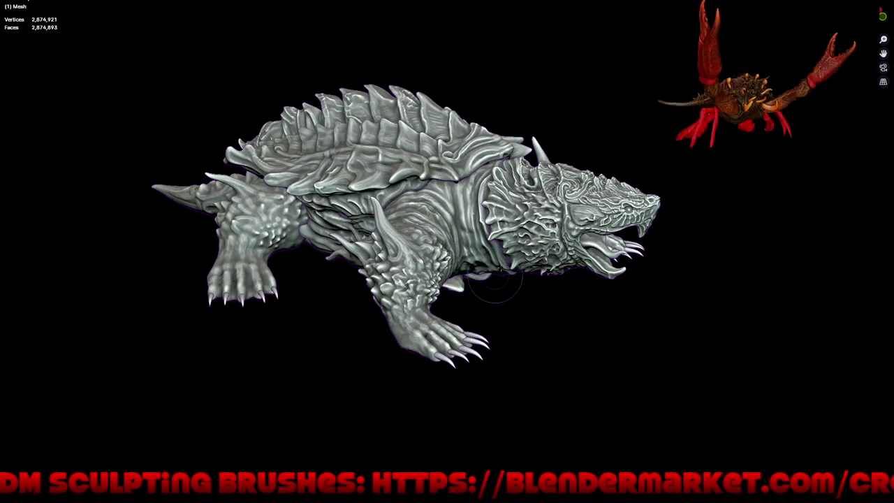
mouse_move(538, 339)
middle_mouse_down()
mouse_move(577, 365)
mouse_move(620, 324)
mouse_move(614, 234)
middle_mouse_up()
left_click_drag(615, 234, 591, 241)
middle_click_drag(641, 280, 614, 209)
mouse_move(499, 336)
middle_mouse_down()
mouse_move(475, 375)
mouse_move(707, 392)
mouse_move(742, 359)
mouse_move(489, 345)
mouse_move(498, 391)
mouse_move(564, 368)
mouse_move(508, 233)
middle_mouse_up()
middle_click_drag(517, 297, 554, 317)
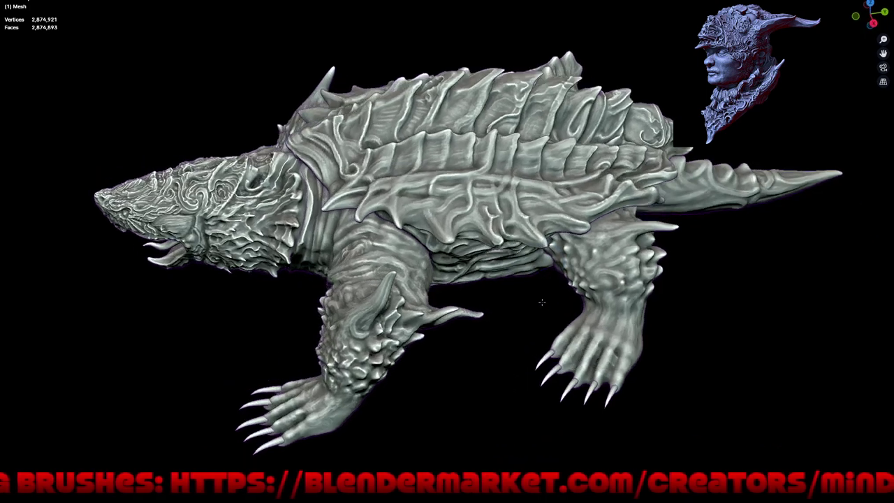
Step: Restore the full interface and open a recently used file
key("ctrl+s")
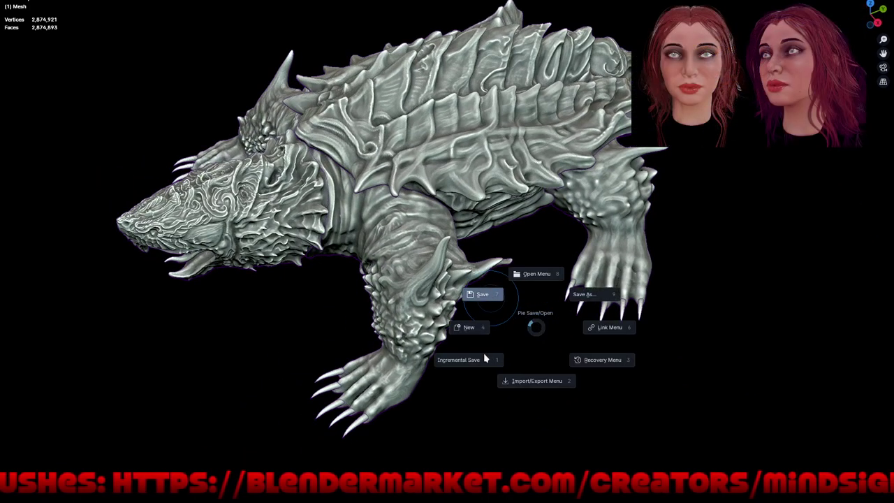
left_click(491, 364)
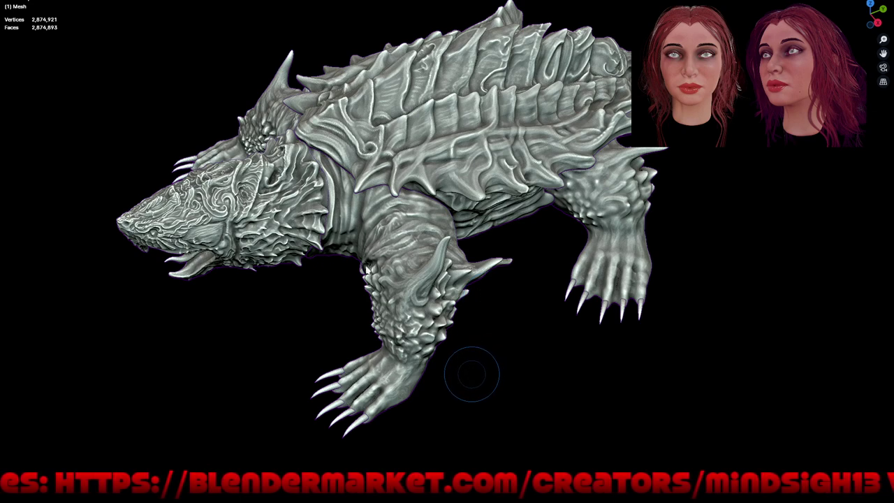
key("ctrl+alt+space")
left_click(21, 3)
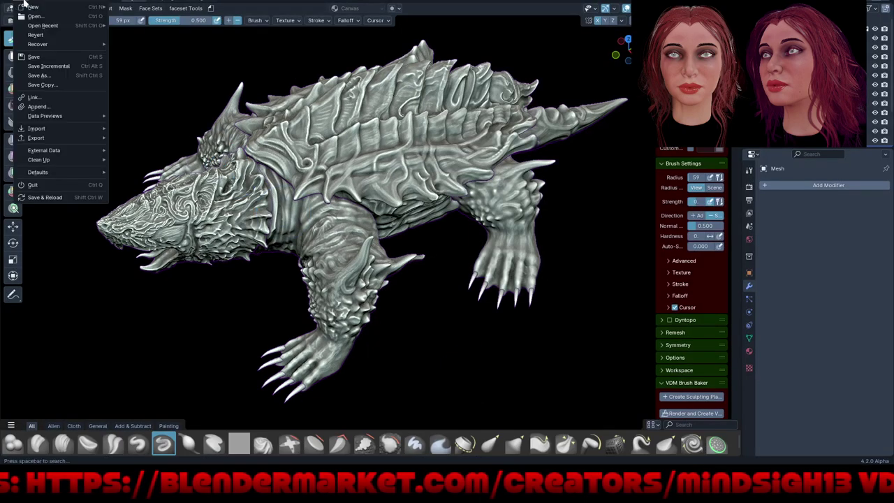
left_click(136, 28)
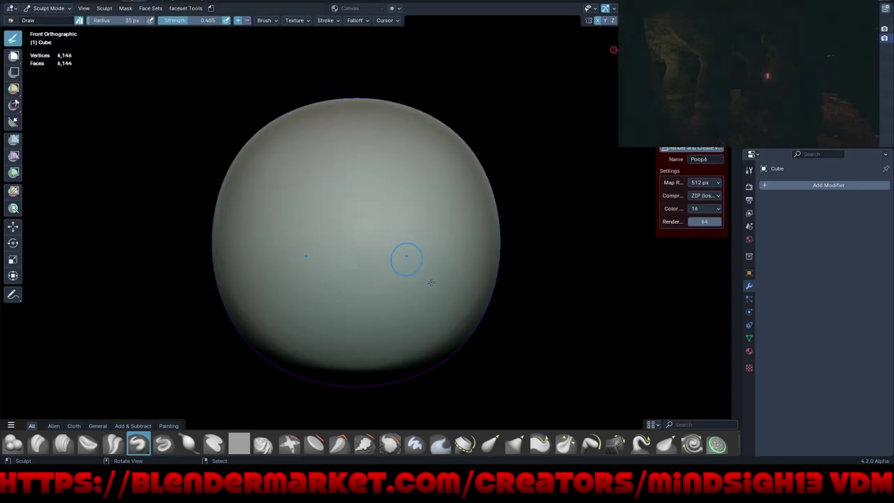
Step: Switch to Object Mode and delete the lone sphere
key("ctrl+Tab")
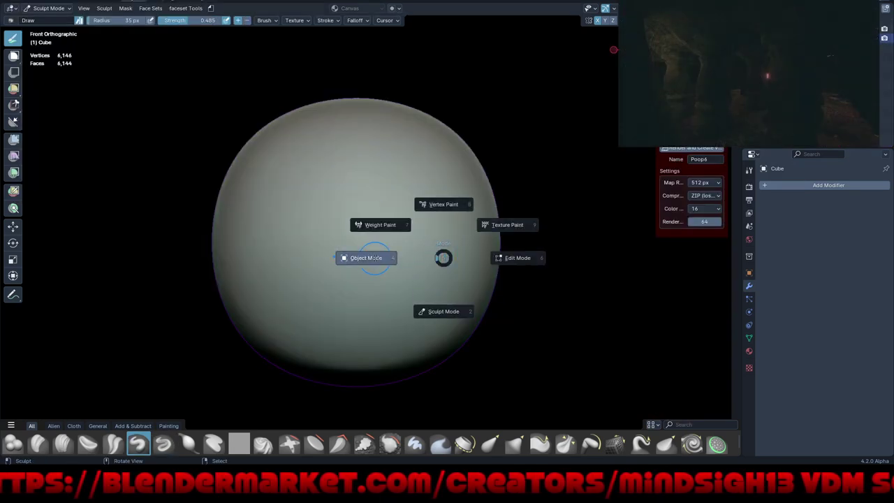
left_click(376, 259)
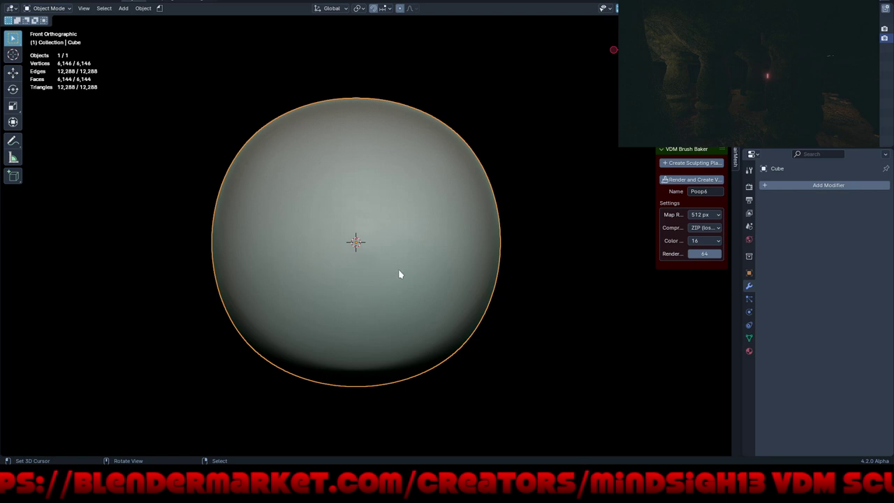
key("Delete")
Step: Start an Append and open the mantis shrimp blend from the 4.0 Blends folder
left_click(22, 2)
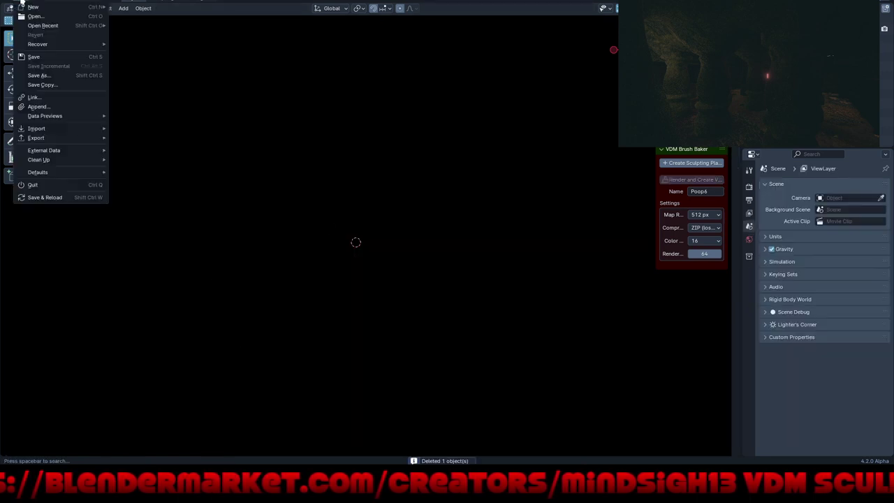
left_click(39, 108)
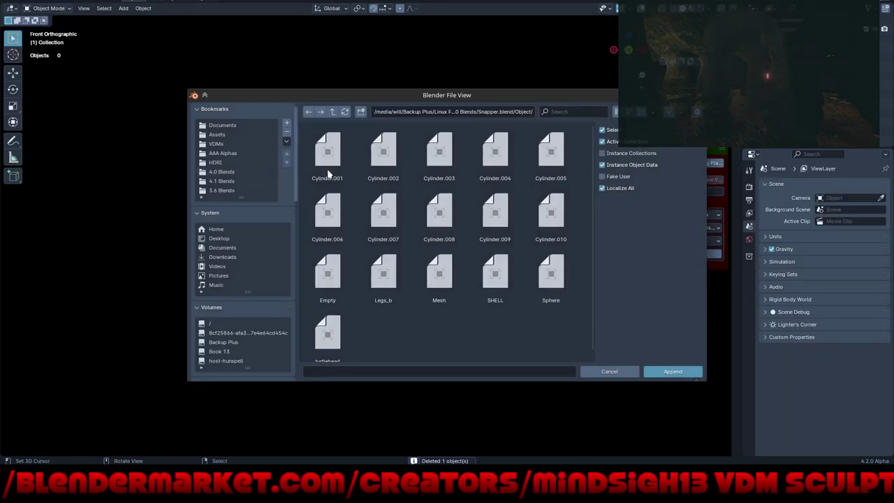
left_click(230, 171)
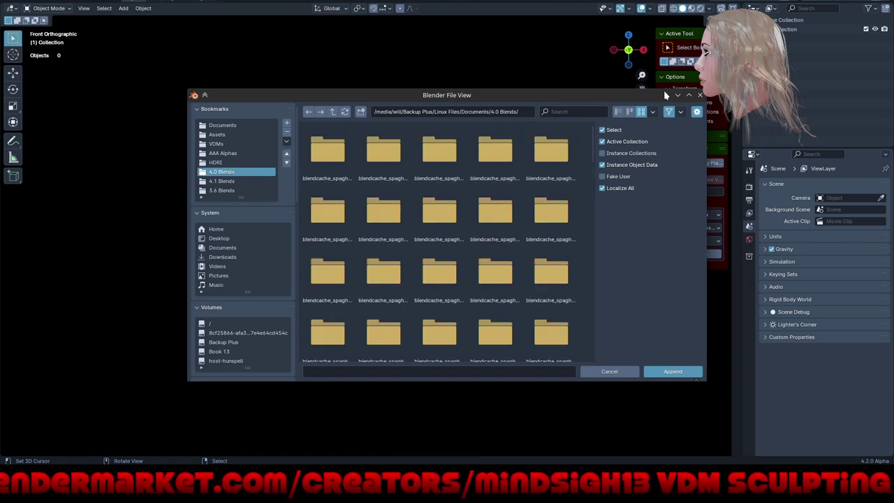
left_click(688, 95)
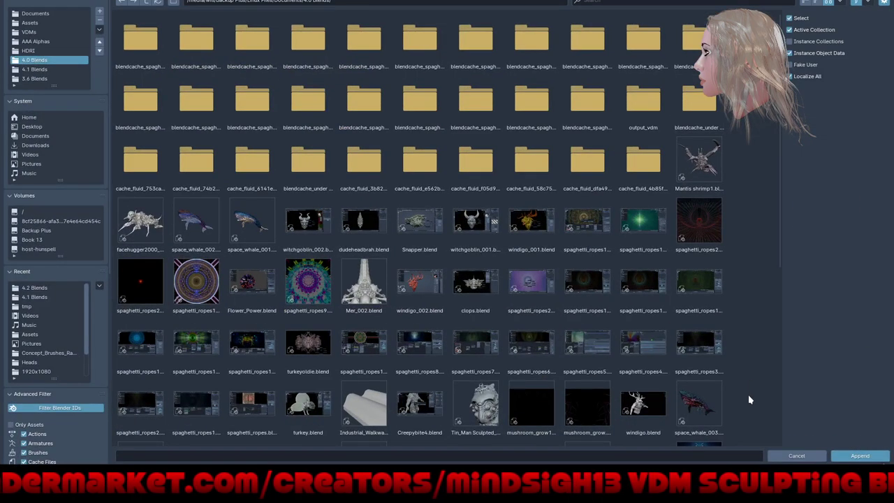
mouse_move(750, 398)
middle_mouse_down()
mouse_move(731, 338)
mouse_move(731, 83)
mouse_move(728, 356)
middle_mouse_up()
double_click(695, 167)
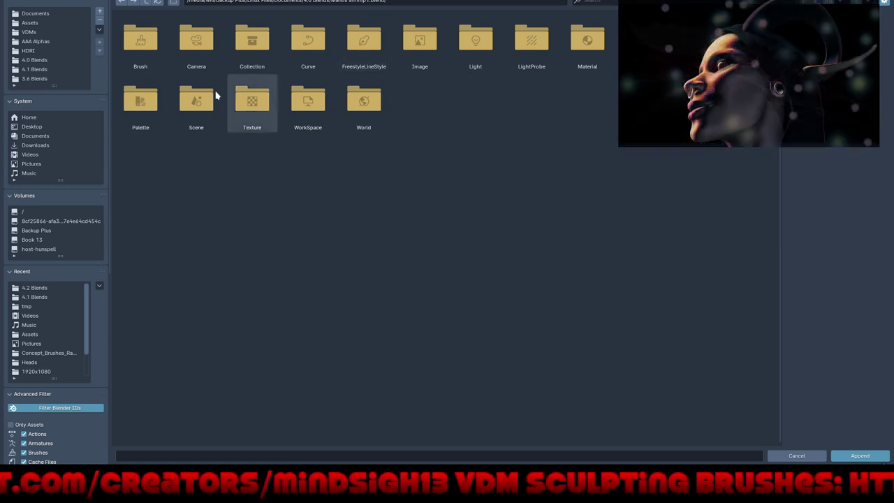
Step: In its Object list, box-select the curves, camera, cylinders and Roundcube.001–.010, excluding the TriLamp lights
double_click(643, 39)
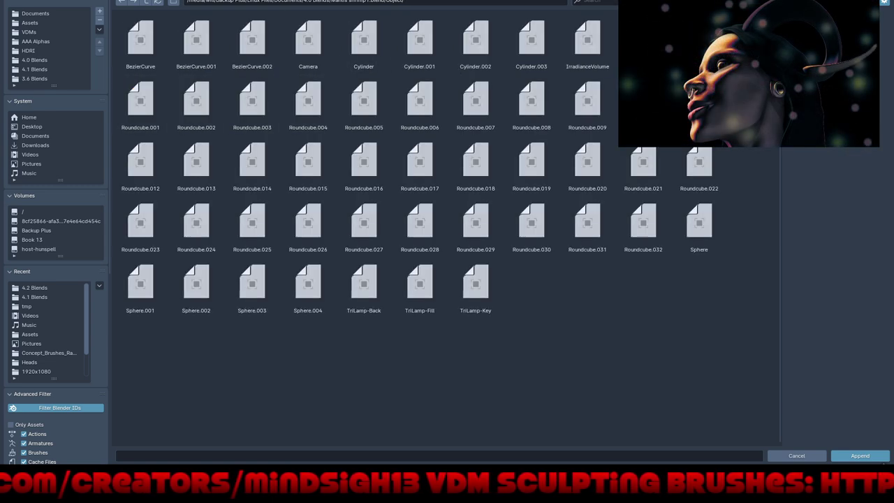
left_click_drag(125, 368, 768, 39)
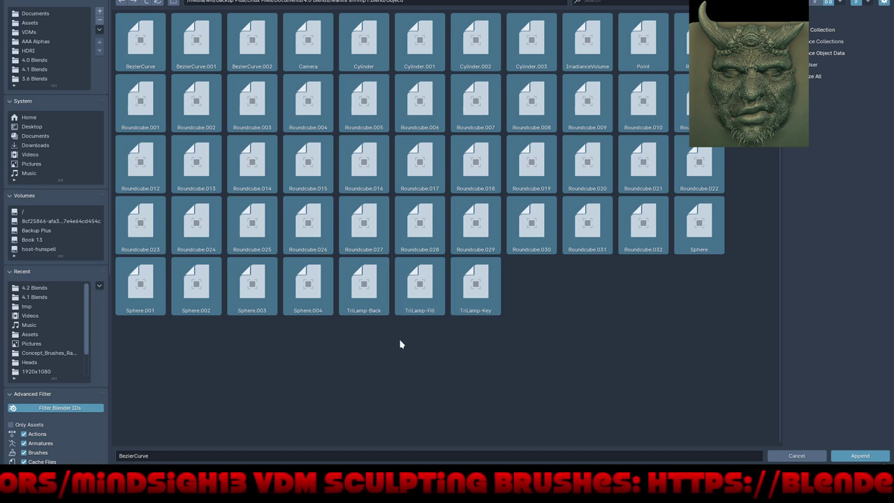
left_click_drag(359, 375, 543, 259)
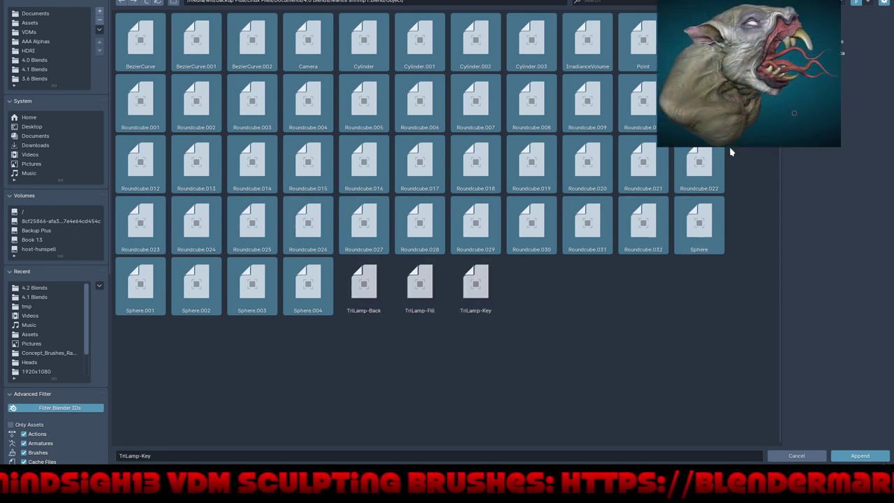
left_click_drag(729, 146, 133, 28)
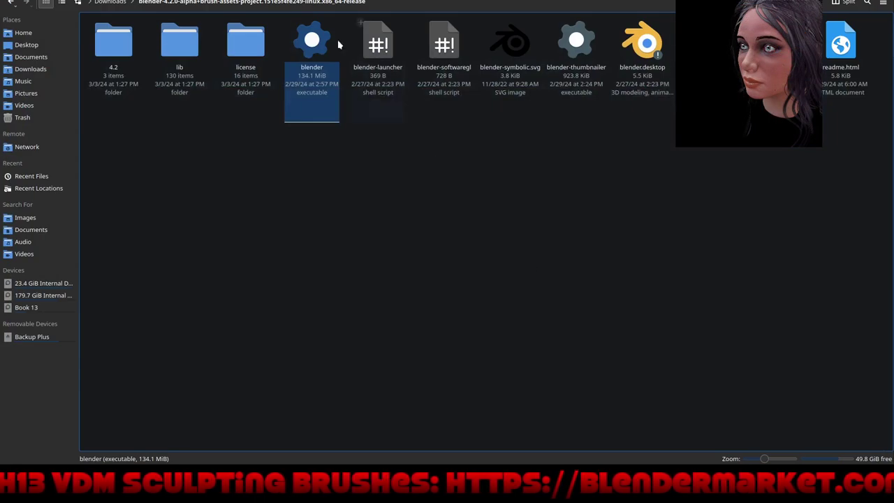
Step: Launch the Blender 4.2.0 Alpha build maximized and start a new Sculpting-template file
double_click(311, 50)
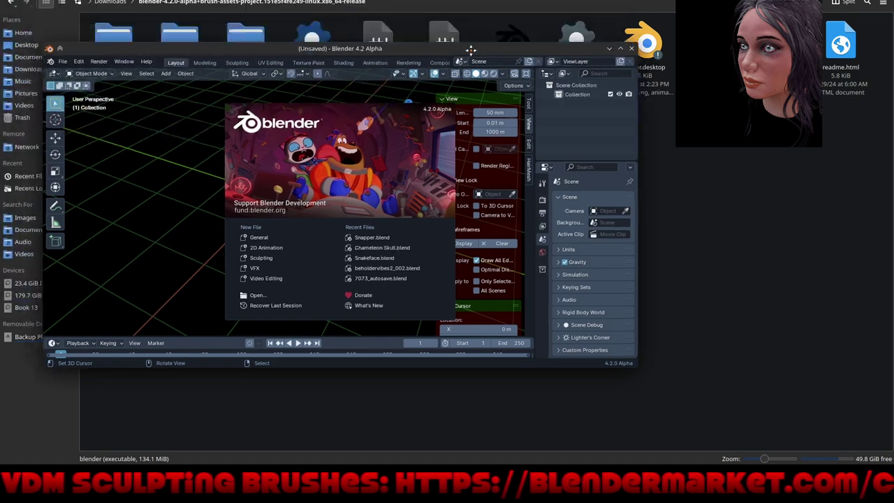
double_click(471, 50)
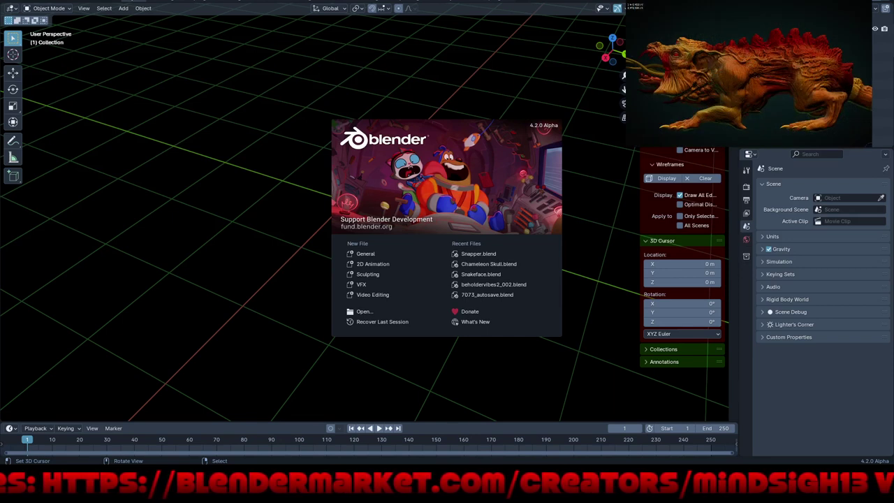
left_click(198, 187)
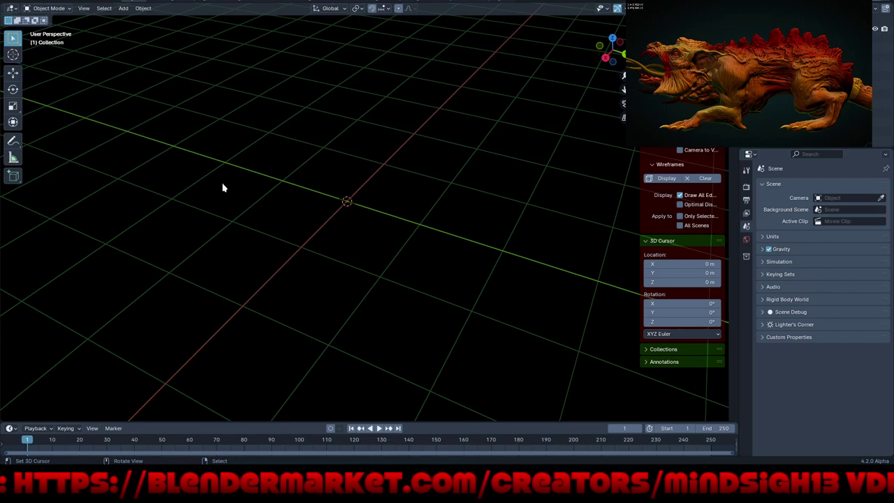
key("F4")
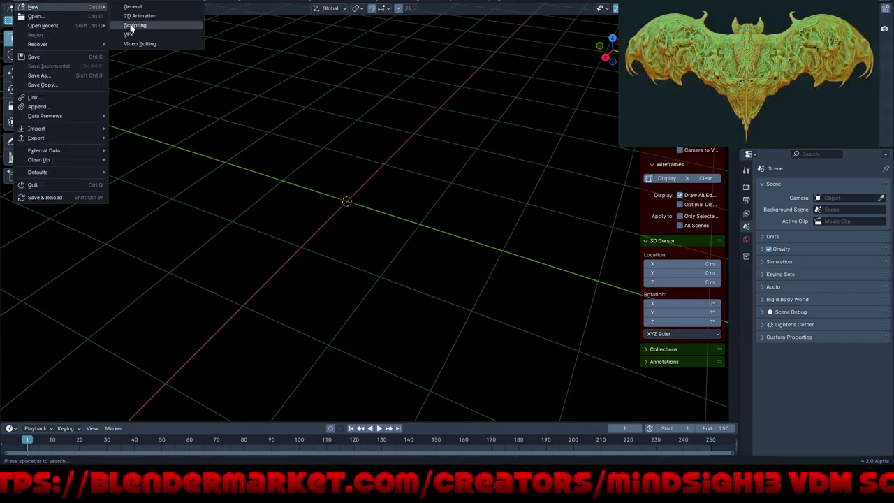
left_click(134, 25)
Step: Switch to Object Mode and delete the sculpt sphere
key("ctrl+Tab")
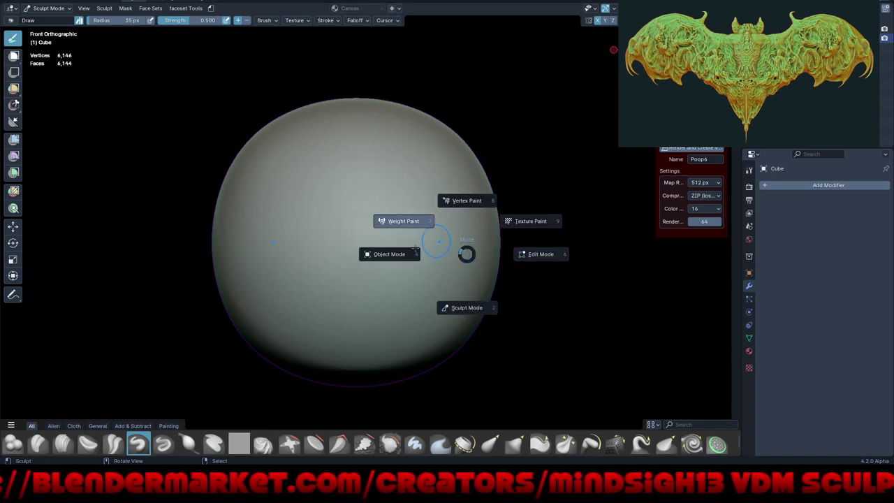
left_click(430, 253)
key("Delete")
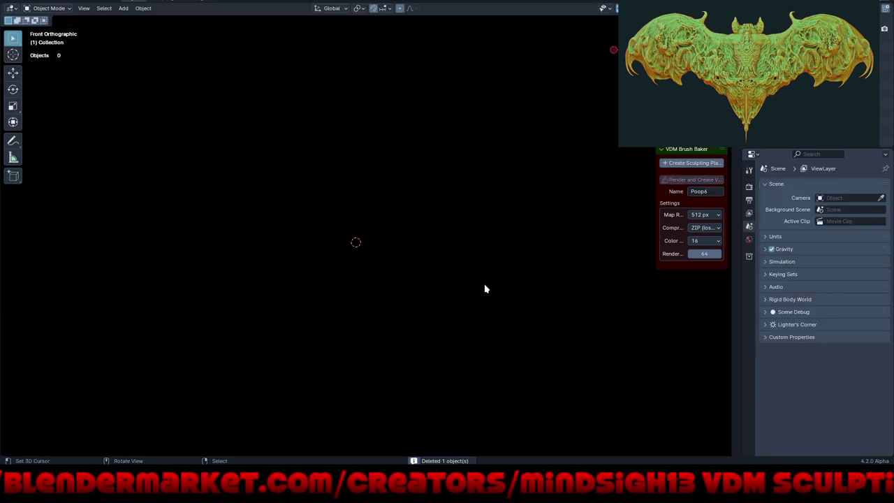
Step: Append all objects from Mantis shrimp1.blend in the 4.0 Blends folder
left_click(19, 5)
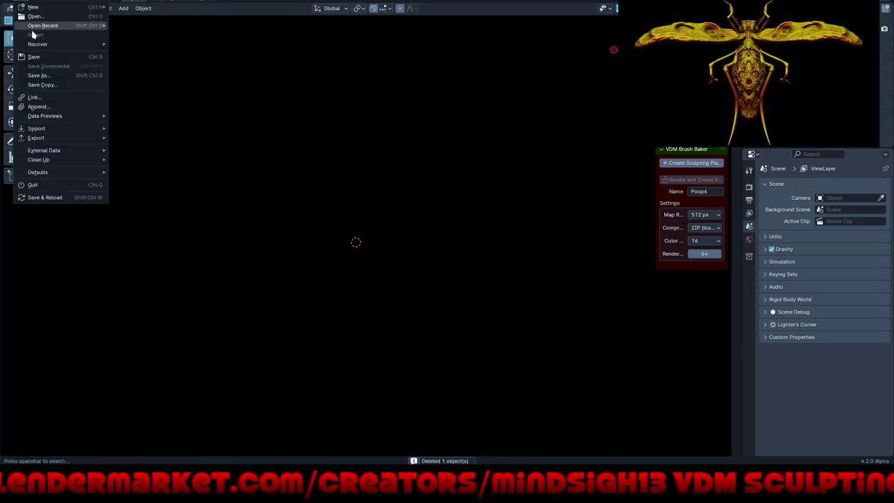
left_click(55, 108)
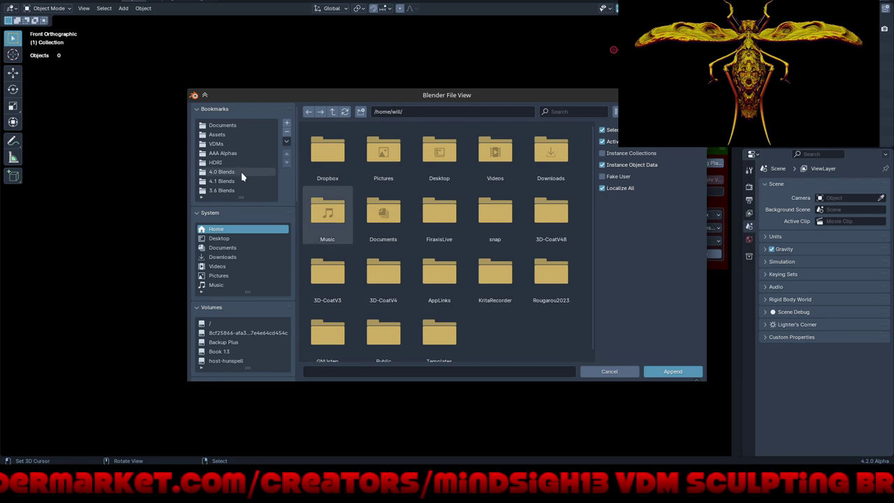
left_click(241, 172)
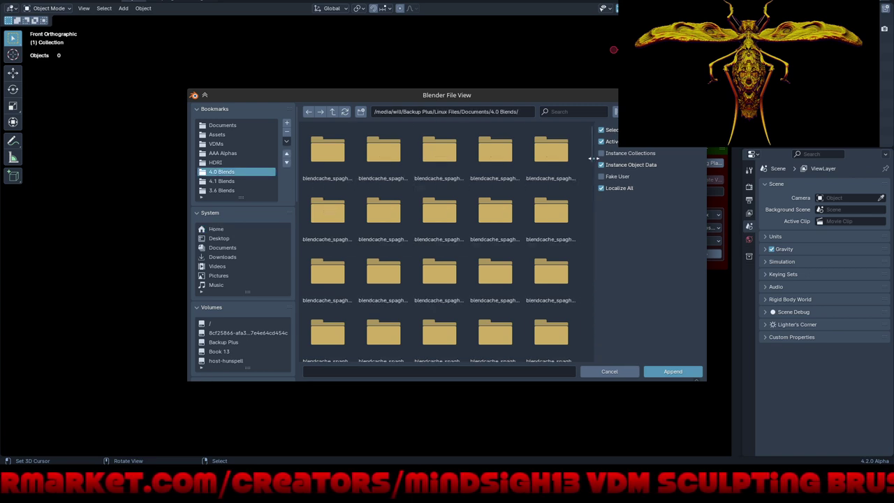
scroll(592, 181, "down", 6)
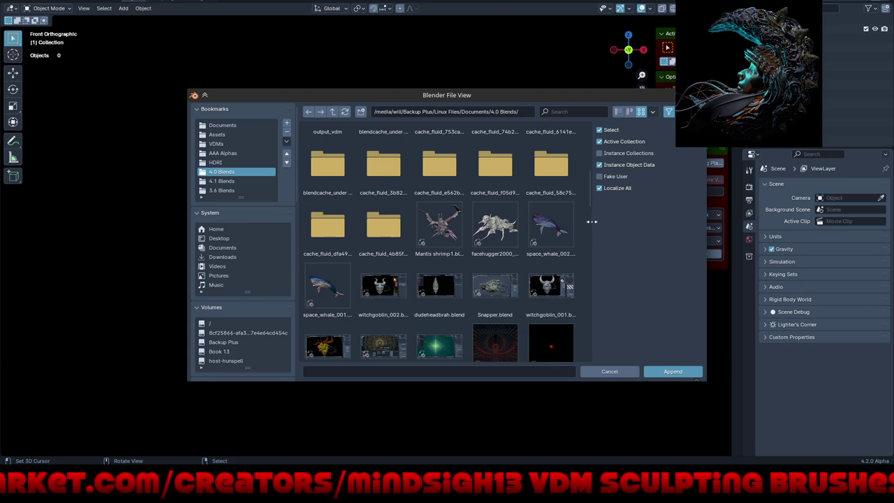
double_click(439, 222)
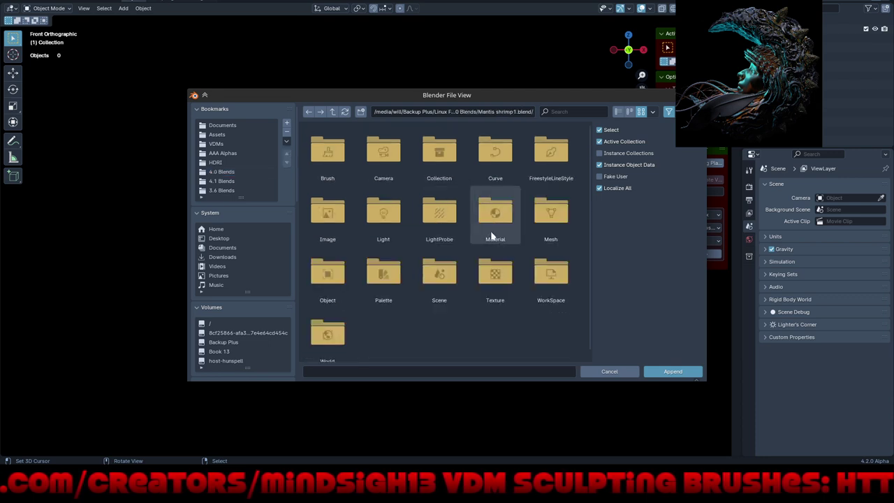
left_click(341, 274)
double_click(341, 274)
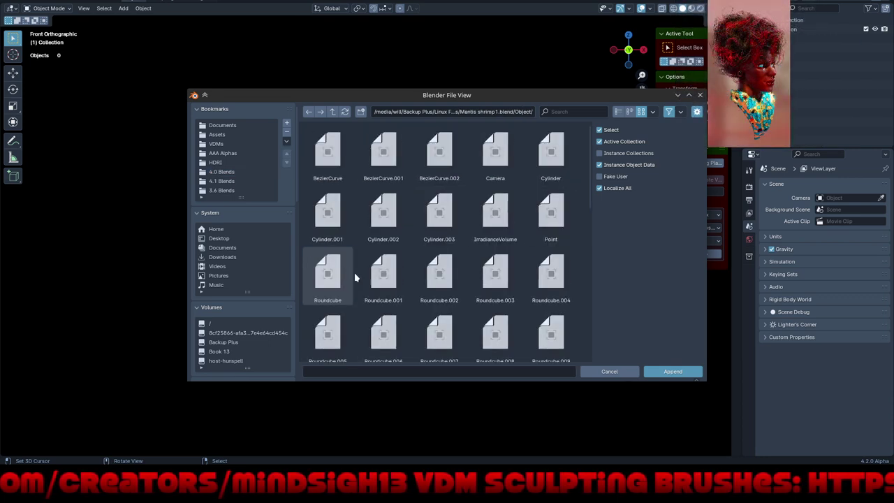
key("a")
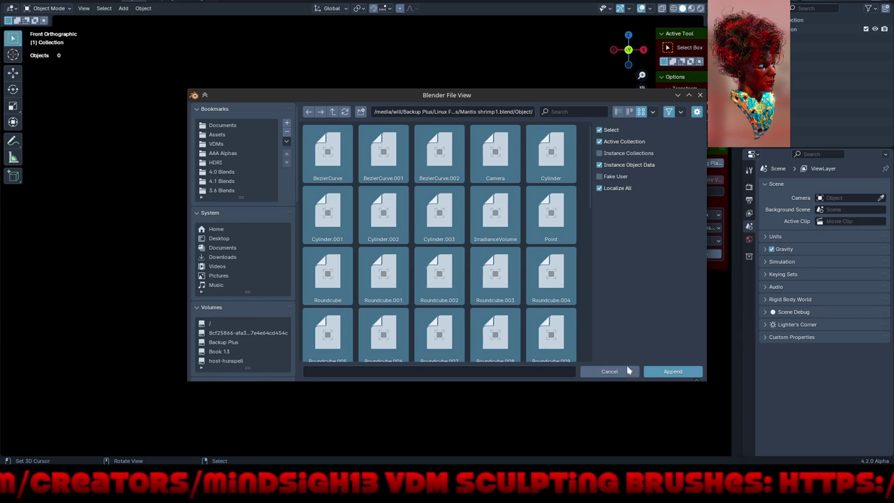
left_click(664, 372)
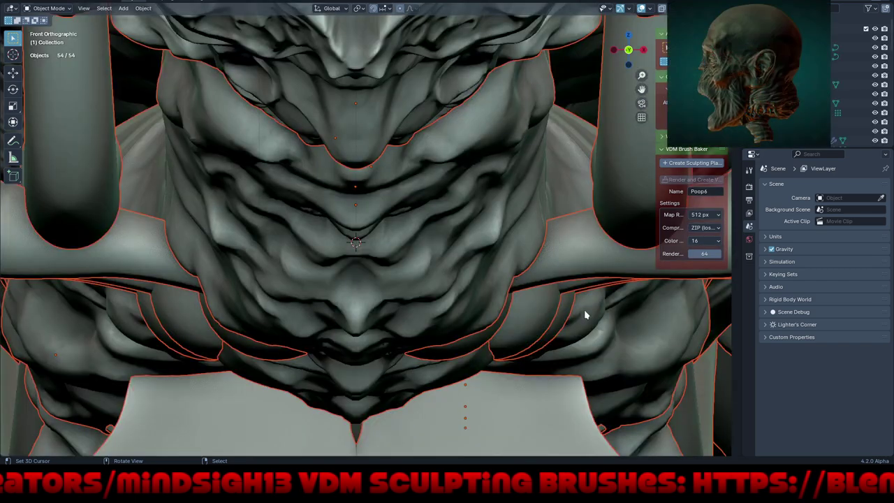
Step: Zoom out, then select and delete the IrradianceVolume object
scroll(389, 223, "down", 2)
scroll(419, 315, "down", 3)
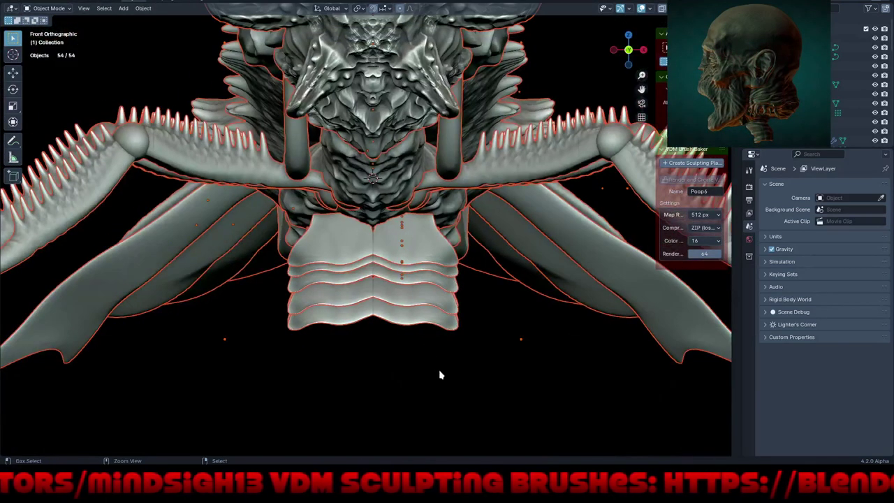
scroll(440, 349, "down", 1)
scroll(440, 284, "down", 1)
mouse_move(431, 353)
middle_mouse_down()
mouse_move(456, 343)
mouse_move(475, 371)
mouse_move(525, 359)
mouse_move(485, 329)
middle_mouse_up()
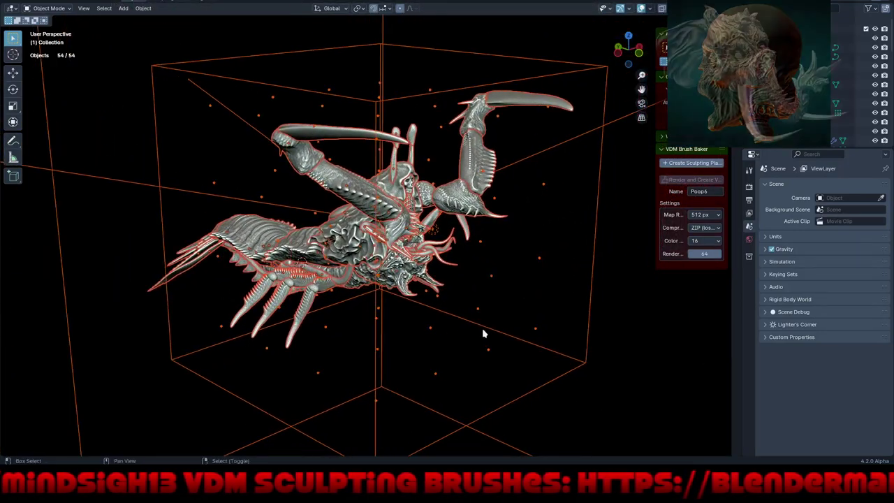
left_click(526, 402)
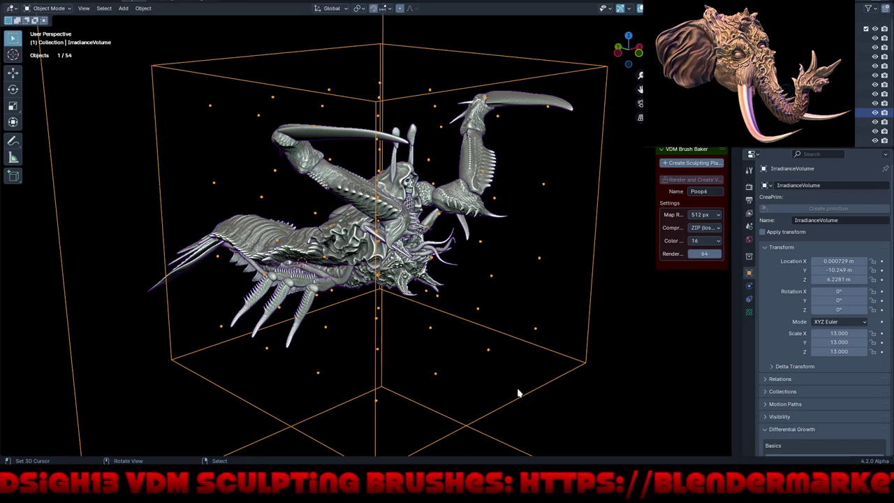
key("Delete")
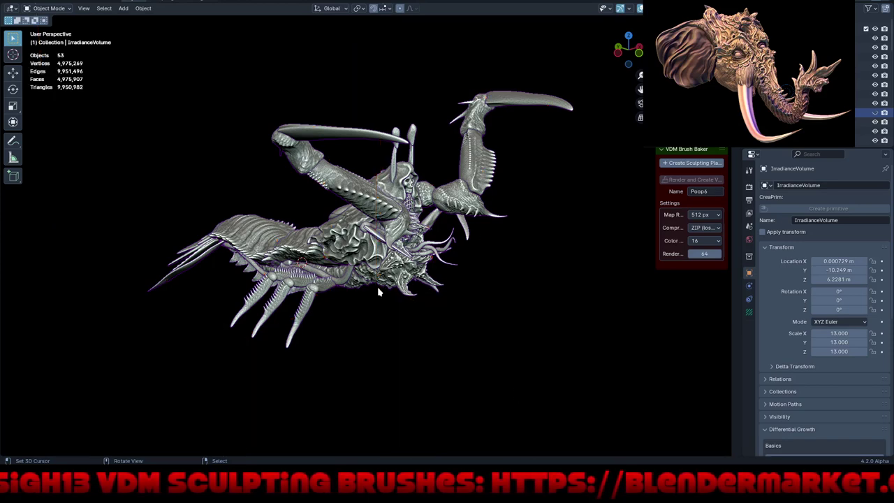
Step: Orbit around the creature to inspect its raised claws from side and front
mouse_move(377, 292)
middle_mouse_down()
mouse_move(429, 295)
mouse_move(535, 276)
mouse_move(595, 323)
mouse_move(573, 351)
mouse_move(506, 238)
middle_mouse_up()
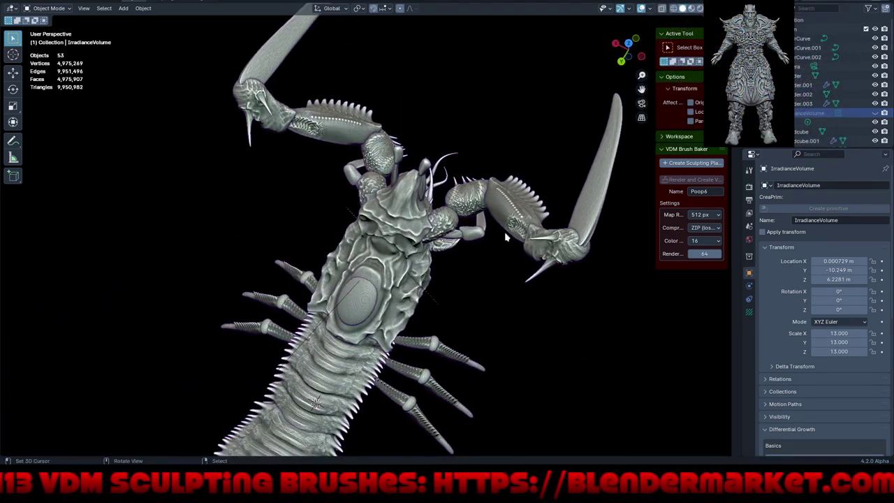
mouse_move(566, 333)
middle_mouse_down()
mouse_move(595, 266)
mouse_move(565, 335)
mouse_move(572, 137)
mouse_move(514, 233)
mouse_move(517, 281)
middle_mouse_up()
mouse_move(388, 354)
middle_mouse_down()
mouse_move(479, 300)
mouse_move(531, 253)
mouse_move(508, 273)
middle_mouse_up()
mouse_move(447, 308)
middle_mouse_down()
mouse_move(396, 241)
mouse_move(481, 317)
middle_mouse_up()
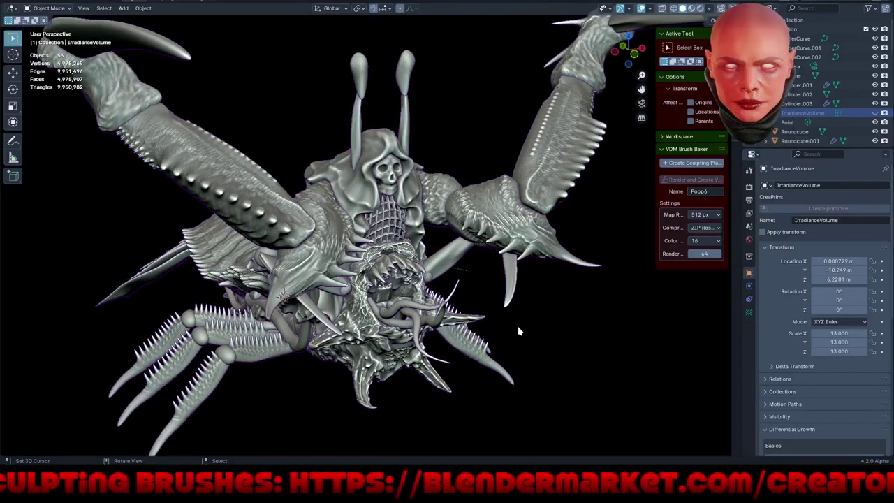
Step: Maximize the 3D view to full screen and select the claw object
key("ctrl+alt+space")
scroll(486, 365, "down", 4)
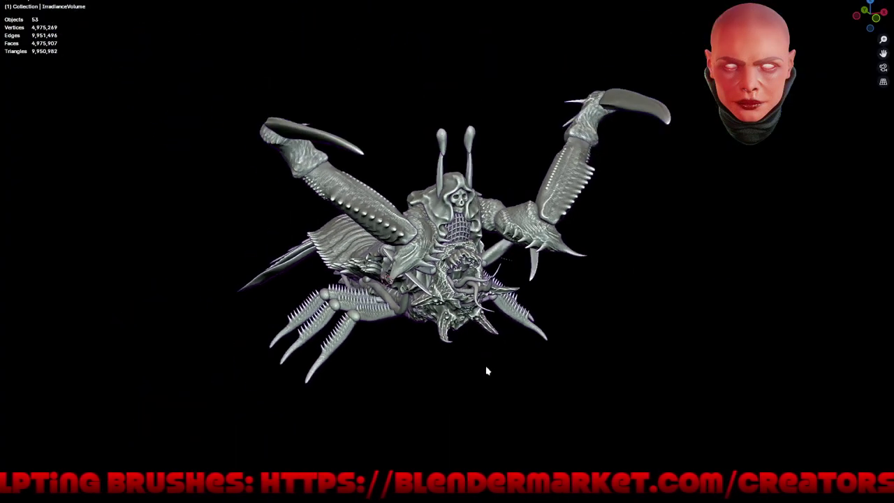
mouse_move(485, 365)
middle_mouse_down()
mouse_move(559, 344)
mouse_move(541, 344)
mouse_move(547, 359)
mouse_move(567, 354)
mouse_move(554, 351)
mouse_move(542, 365)
middle_mouse_up()
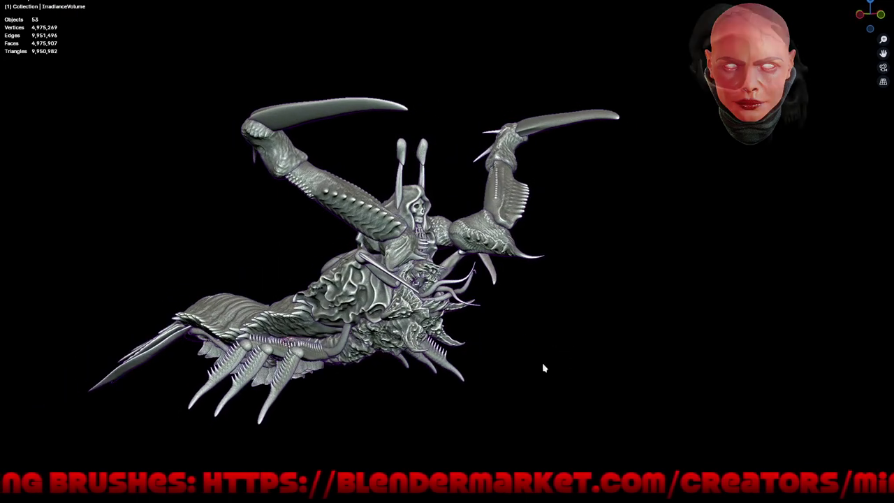
mouse_move(545, 419)
middle_mouse_down()
mouse_move(580, 389)
mouse_move(667, 378)
middle_mouse_up()
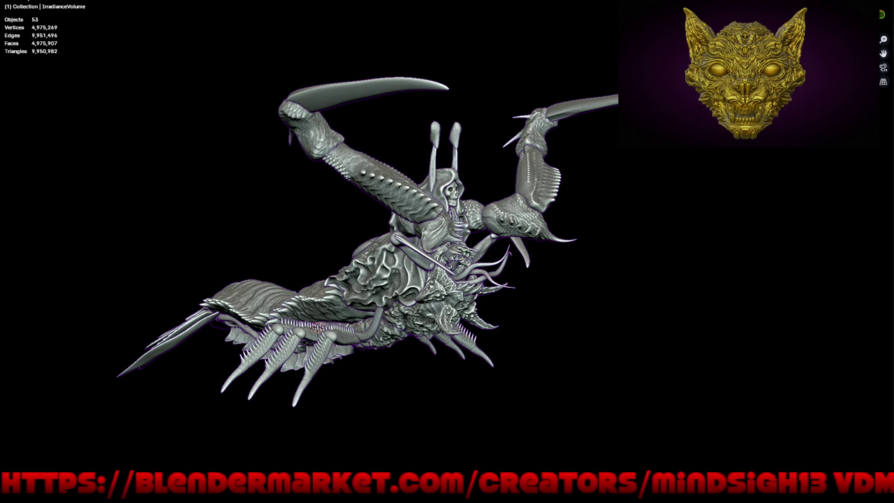
mouse_move(680, 266)
middle_mouse_down()
mouse_move(675, 255)
mouse_move(643, 253)
middle_mouse_up()
scroll(643, 254, "up", 5)
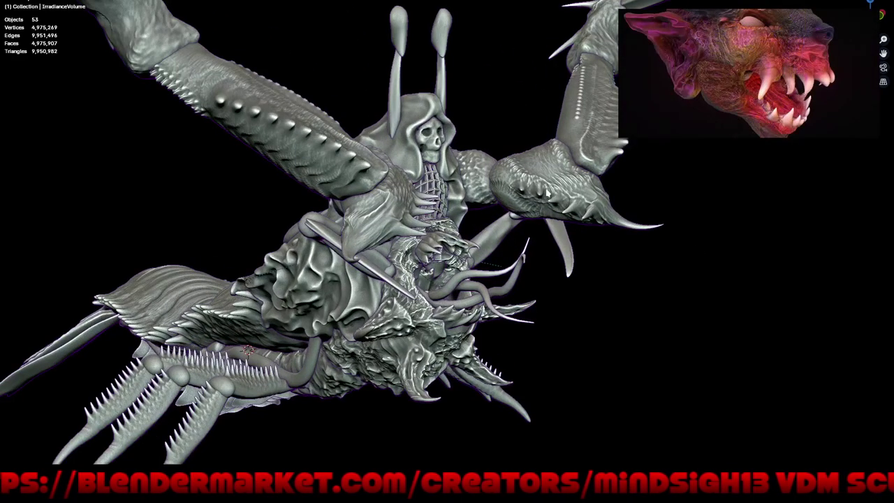
left_click(548, 192)
Step: From the front view, select the central spine Cylinder.002 and orbit to a three-quarter view
key("KP_1")
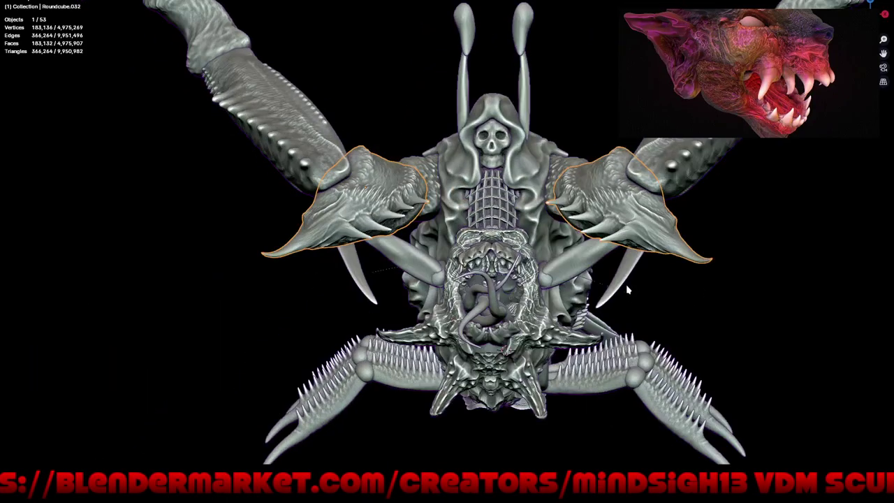
middle_click_drag(628, 290, 635, 308)
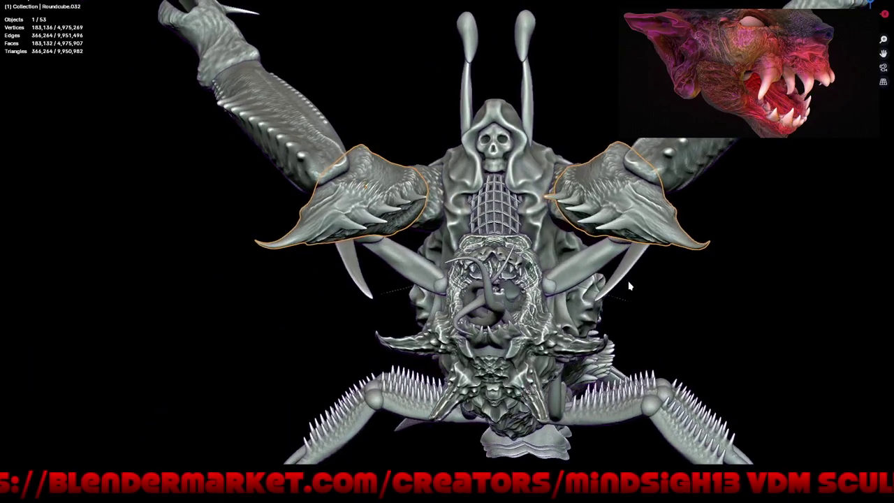
mouse_move(637, 341)
middle_mouse_down()
mouse_move(473, 334)
mouse_move(542, 260)
mouse_move(554, 271)
mouse_move(549, 227)
mouse_move(516, 311)
mouse_move(482, 294)
middle_mouse_up()
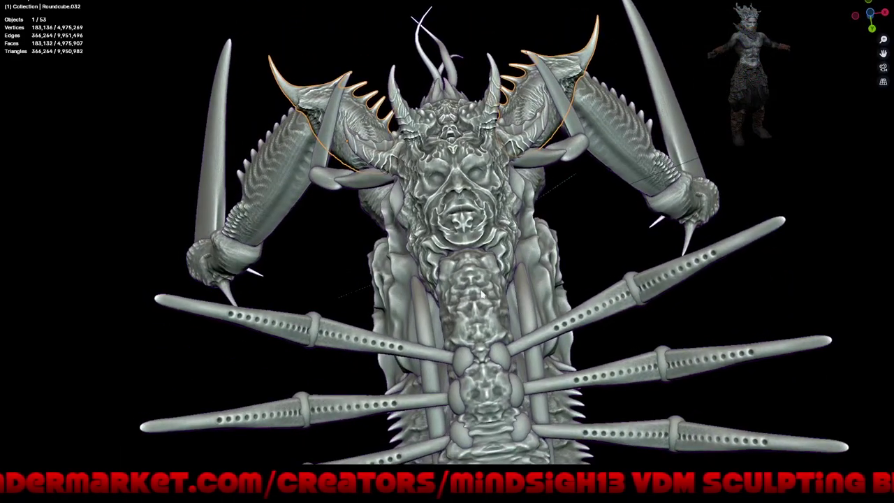
left_click(480, 291)
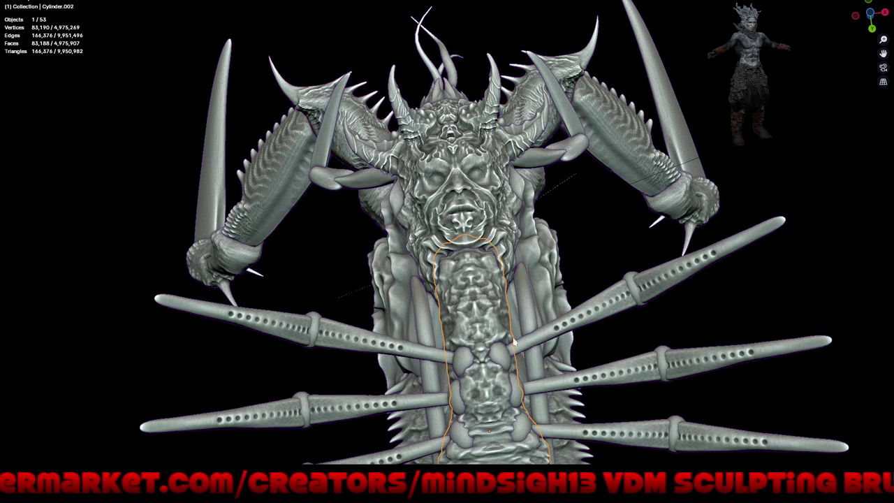
middle_click_drag(513, 342, 547, 241)
middle_click_drag(601, 248, 540, 251)
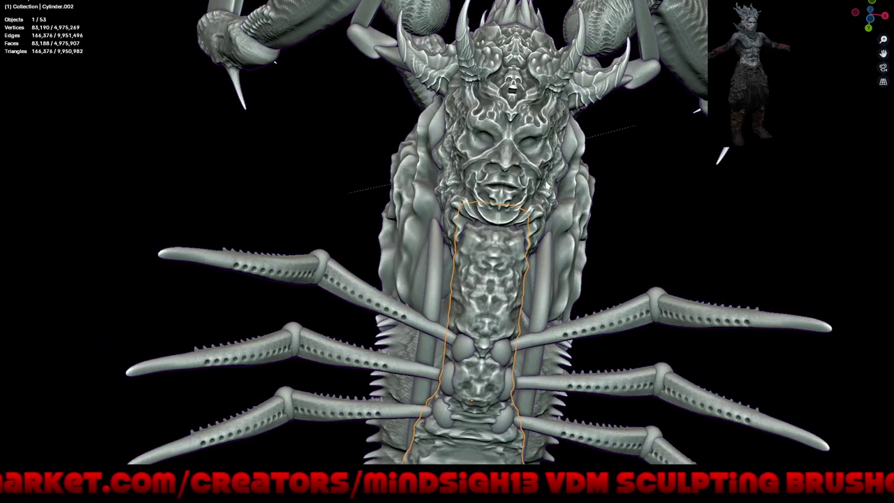
mouse_move(549, 186)
middle_mouse_down()
mouse_move(581, 275)
mouse_move(658, 263)
mouse_move(614, 276)
mouse_move(575, 261)
middle_mouse_up()
Step: Select the Roundcube head object, switch it into Sculpt Mode and orbit around it
left_click(532, 229)
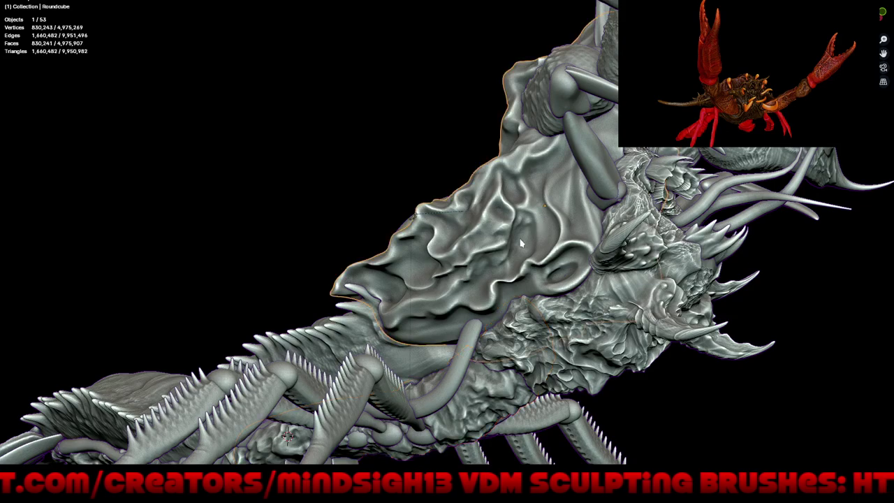
mouse_move(532, 229)
middle_mouse_down()
mouse_move(605, 325)
mouse_move(686, 304)
mouse_move(701, 316)
mouse_move(575, 308)
mouse_move(617, 298)
mouse_move(567, 308)
middle_mouse_up()
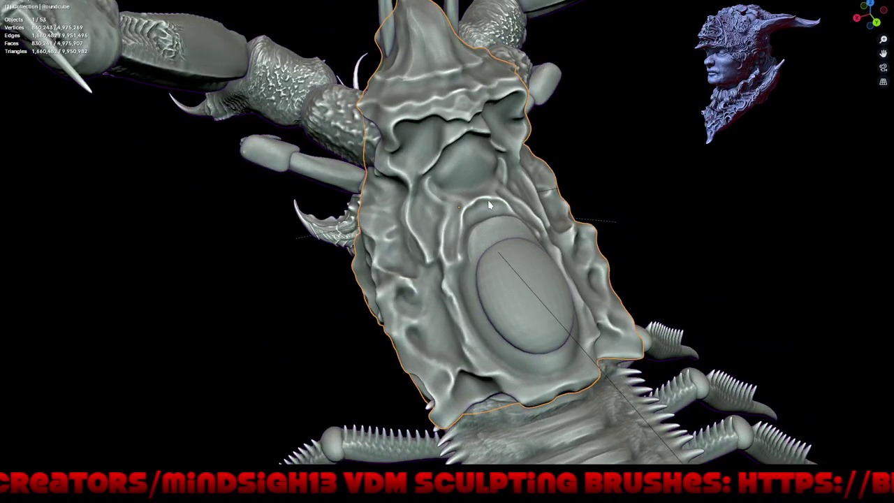
key("ctrl+Tab")
left_click(489, 254)
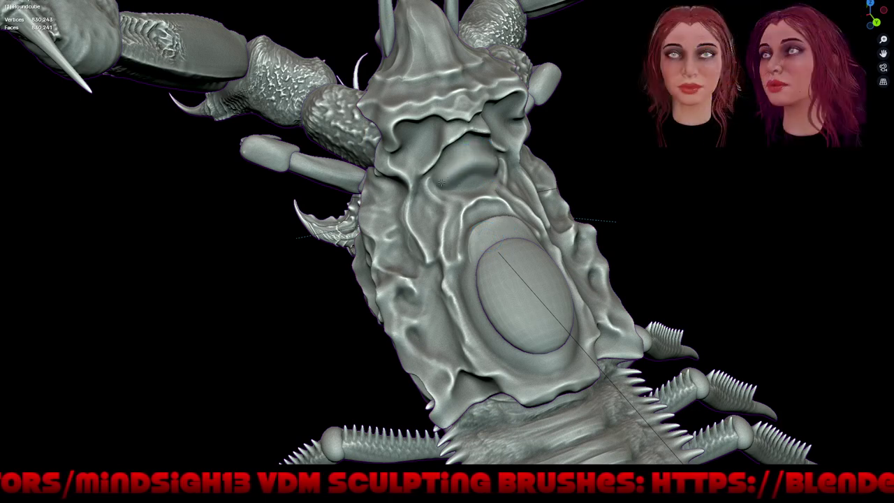
mouse_move(468, 231)
middle_mouse_down()
mouse_move(534, 201)
mouse_move(478, 232)
middle_mouse_up()
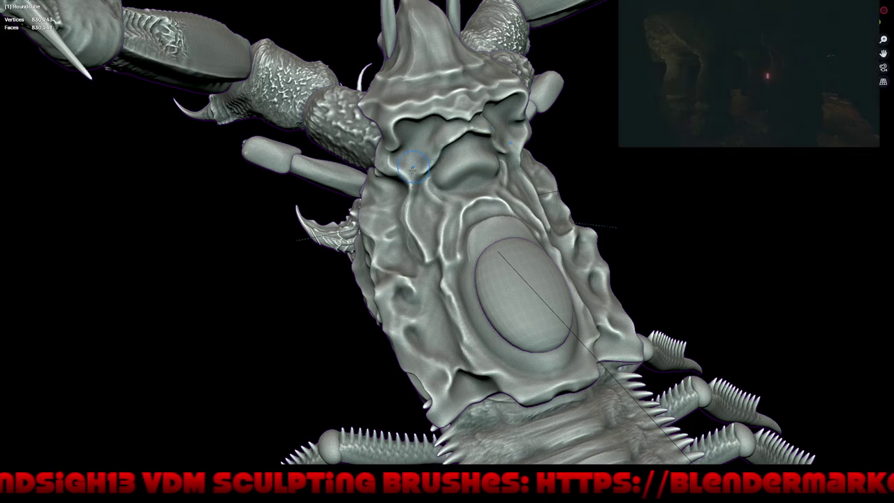
middle_click_drag(412, 168, 466, 193)
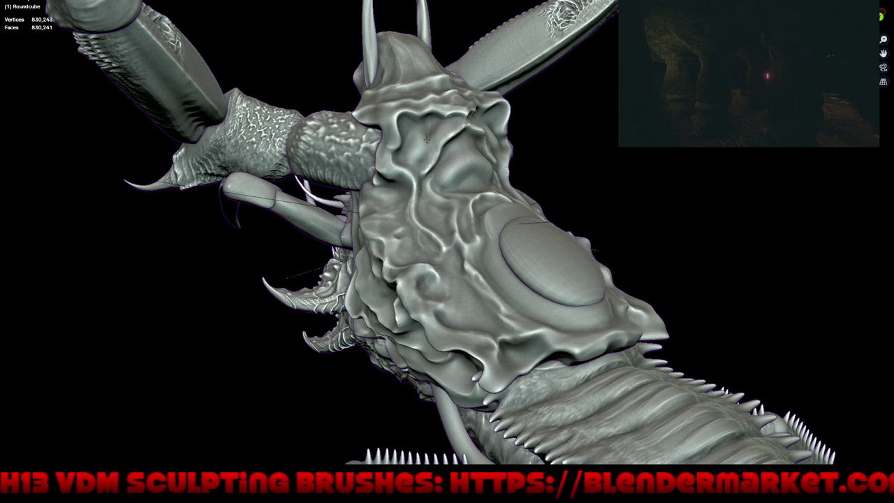
middle_click_drag(431, 140, 522, 143)
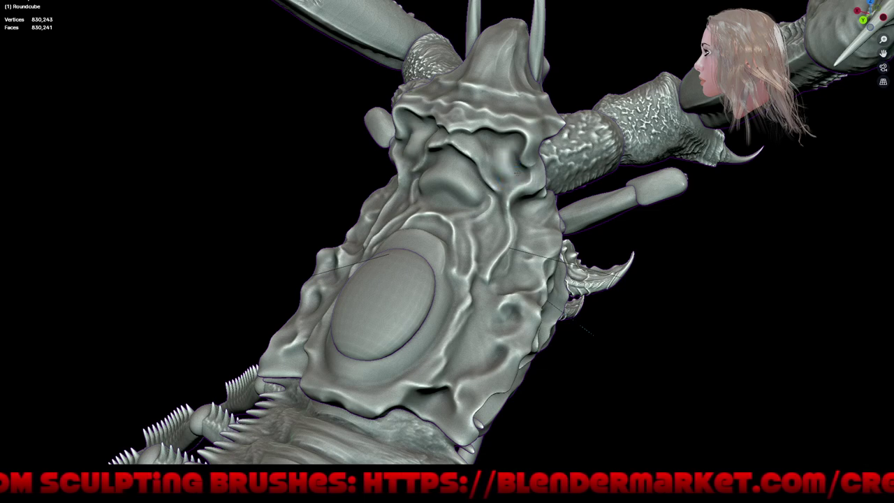
Step: Go to the front view, zoom in and make the underside tube Cylinder.003 the sculpt object
key("ctrl+KP_1")
scroll(533, 359, "down", 3)
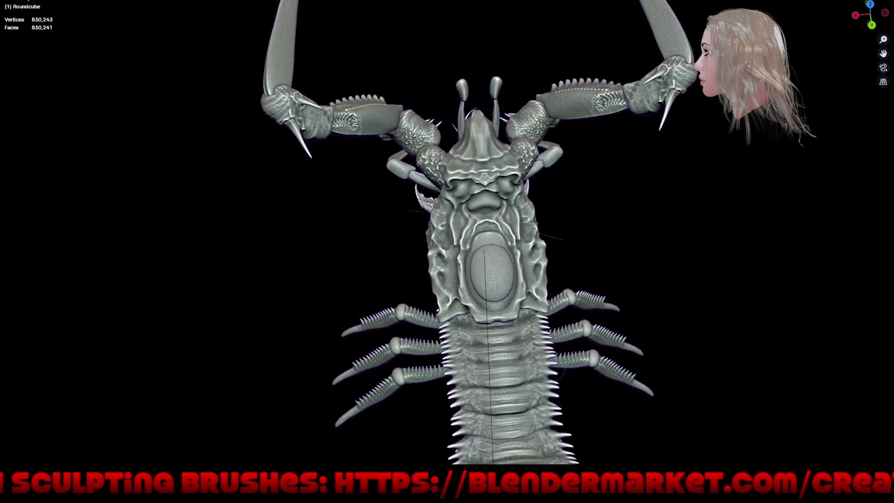
mouse_move(534, 358)
middle_mouse_down()
mouse_move(500, 381)
mouse_move(502, 173)
middle_mouse_up()
scroll(502, 173, "up", 2)
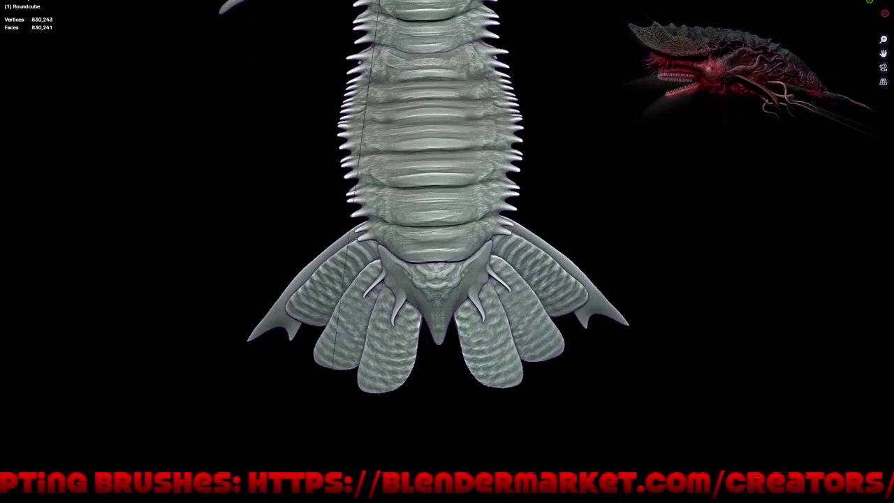
scroll(448, 292, "up", 2)
scroll(449, 292, "up", 2)
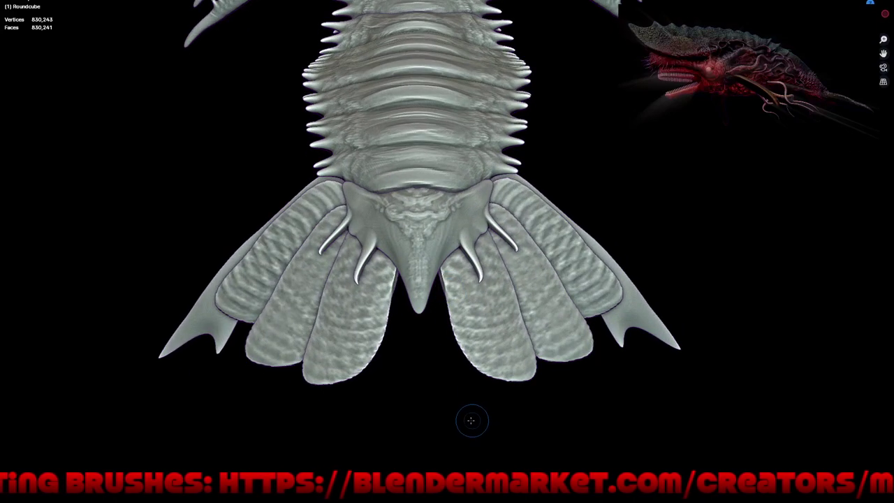
mouse_move(506, 334)
middle_mouse_down()
mouse_move(389, 315)
mouse_move(465, 443)
mouse_move(496, 300)
mouse_move(552, 402)
mouse_move(546, 321)
mouse_move(554, 412)
mouse_move(543, 407)
mouse_move(496, 305)
middle_mouse_up()
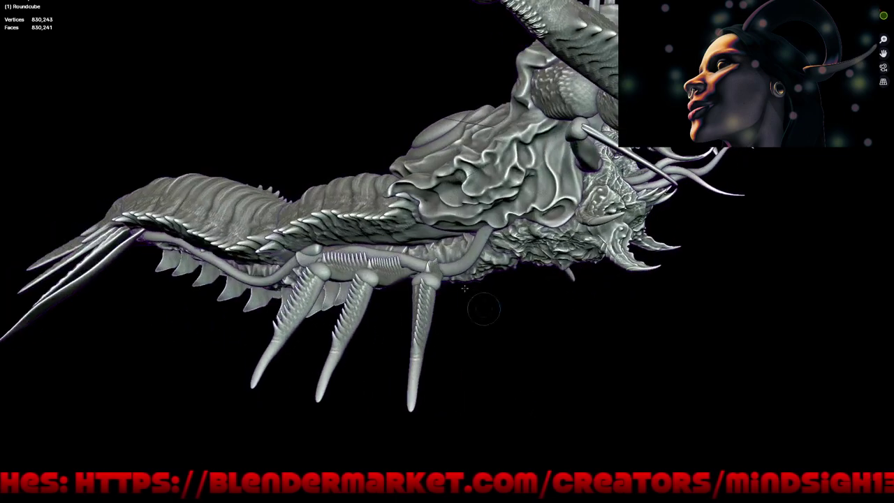
scroll(475, 250, "up", 3)
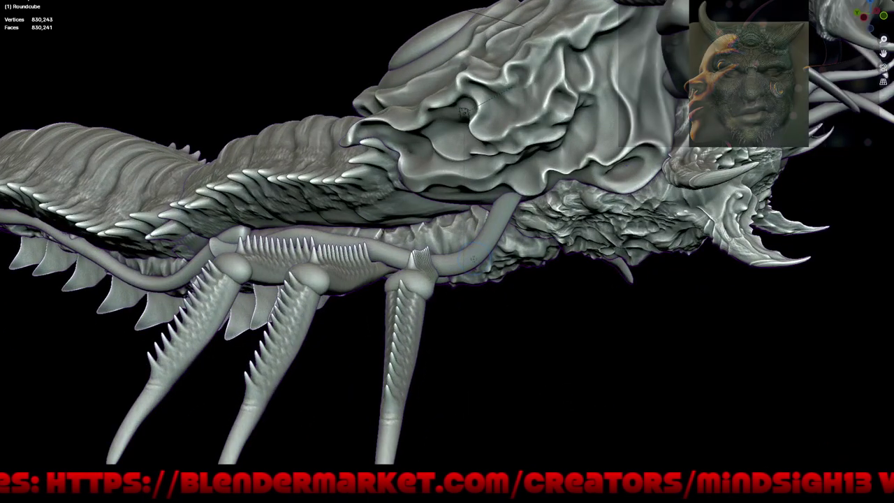
left_click(473, 259)
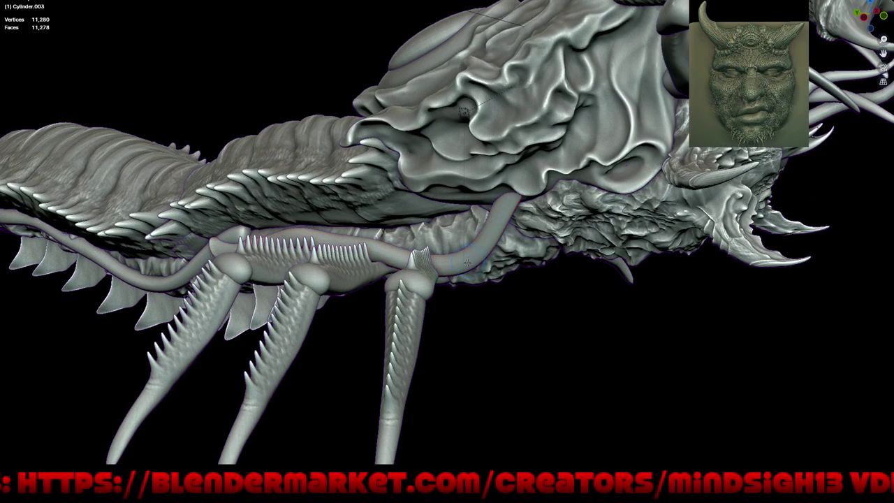
Step: Restore the full interface and set up the Grab brush with a 178 px radius
key("ctrl+alt+space")
left_click(514, 444)
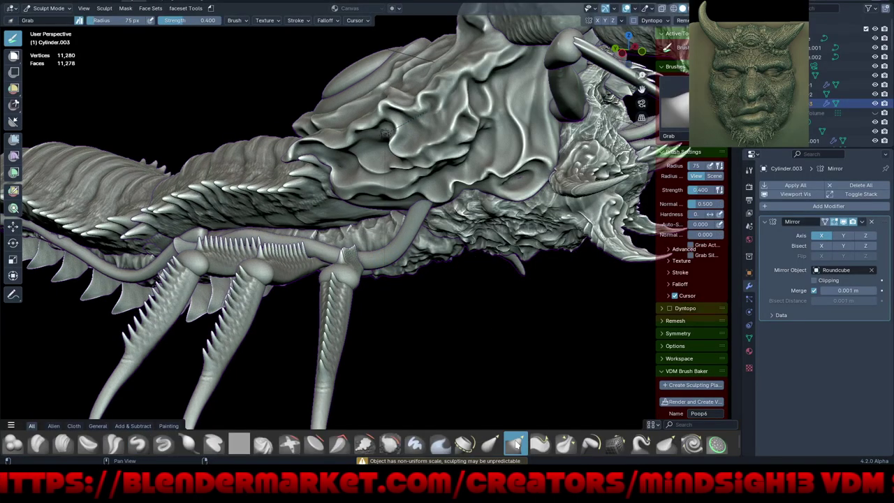
key("f")
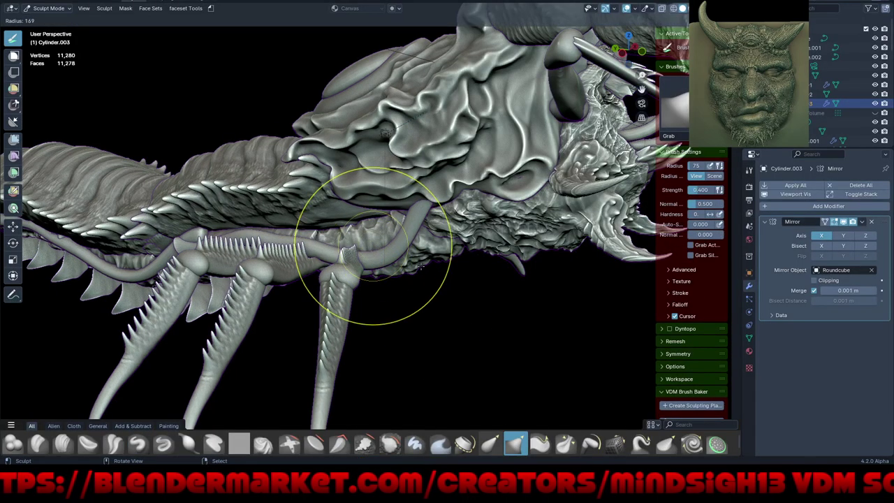
left_click(489, 280)
Step: Orbit and zoom around the creature to inspect it from the front, below, behind and side
mouse_move(422, 227)
middle_mouse_down()
mouse_move(419, 369)
mouse_move(473, 246)
middle_mouse_up()
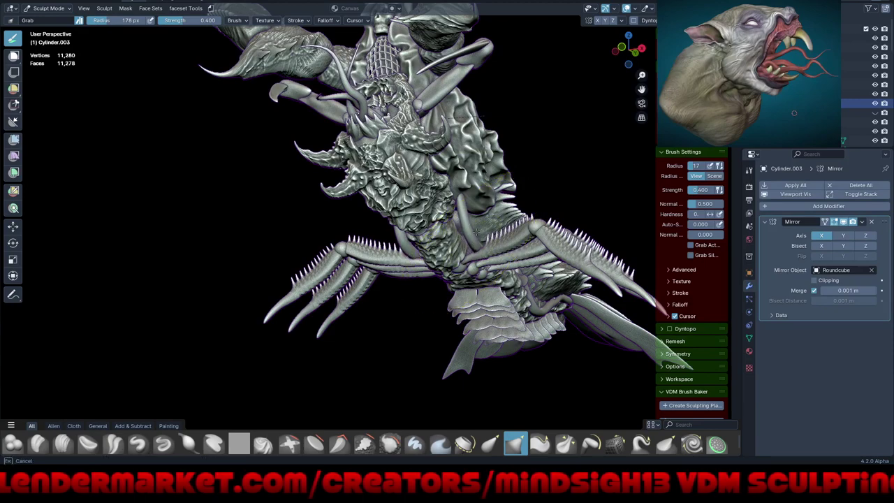
middle_click_drag(523, 205, 387, 170)
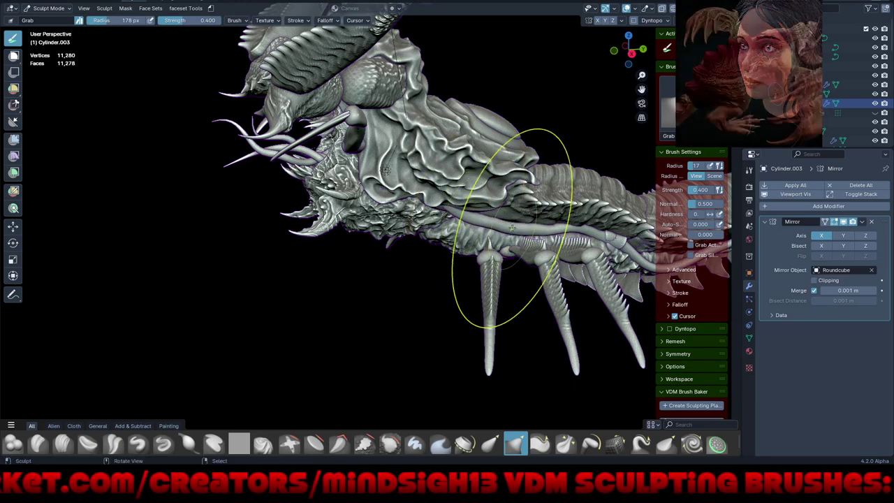
middle_click_drag(510, 272, 650, 209)
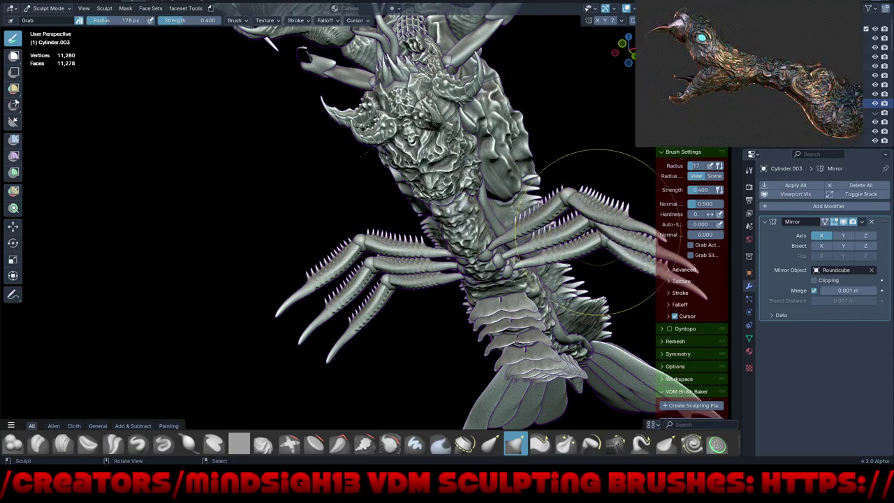
mouse_move(594, 234)
middle_mouse_down()
mouse_move(484, 266)
mouse_move(369, 271)
mouse_move(350, 221)
middle_mouse_up()
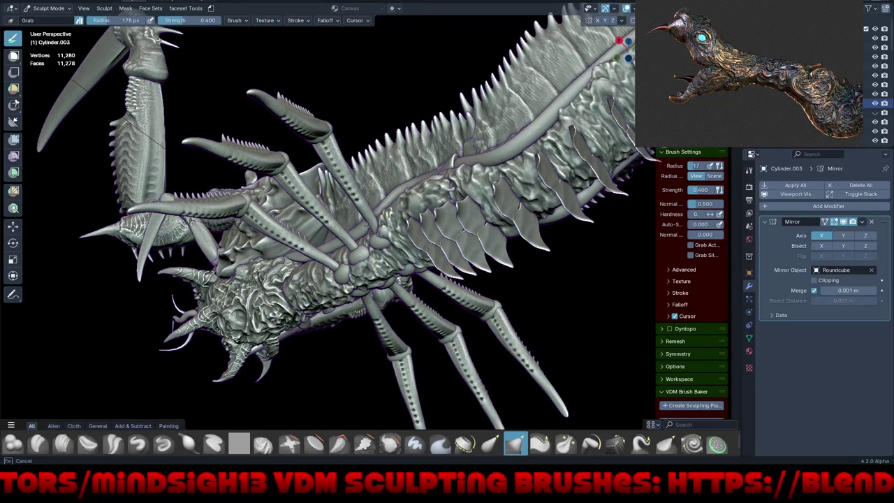
mouse_move(384, 207)
middle_mouse_down()
mouse_move(495, 286)
mouse_move(531, 269)
mouse_move(609, 359)
mouse_move(483, 314)
middle_mouse_up()
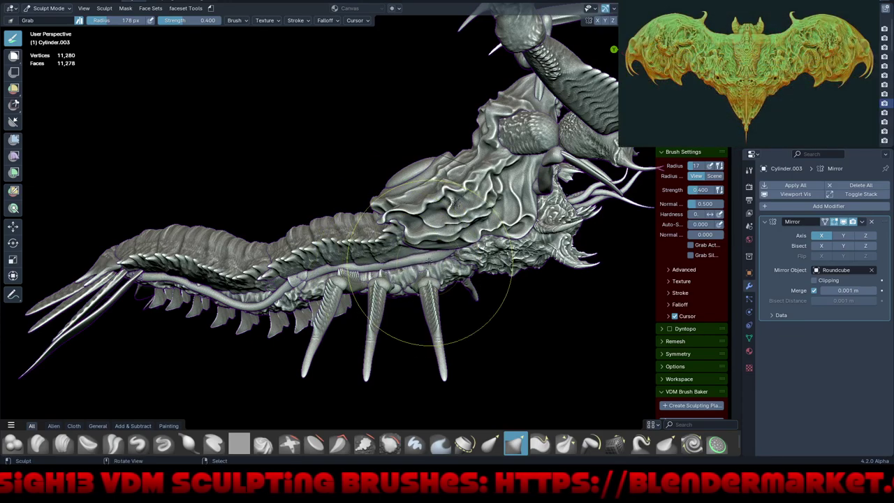
middle_click_drag(429, 262, 337, 267, "ctrl")
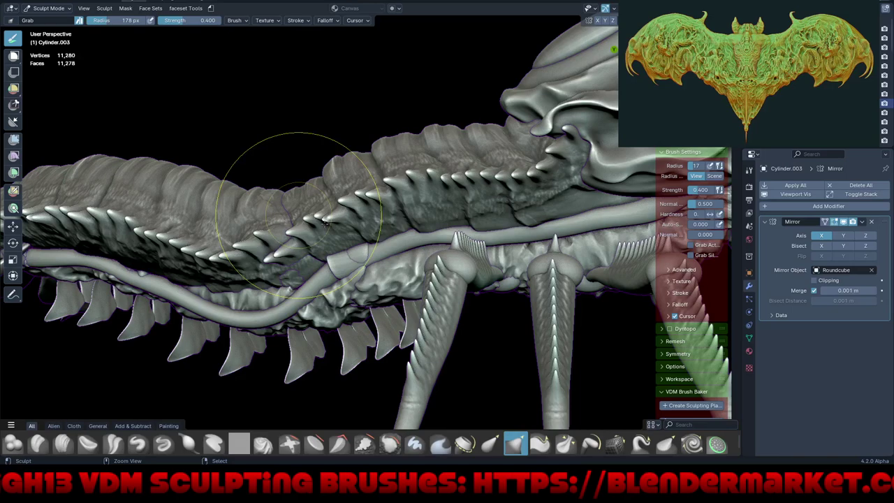
left_click(338, 268)
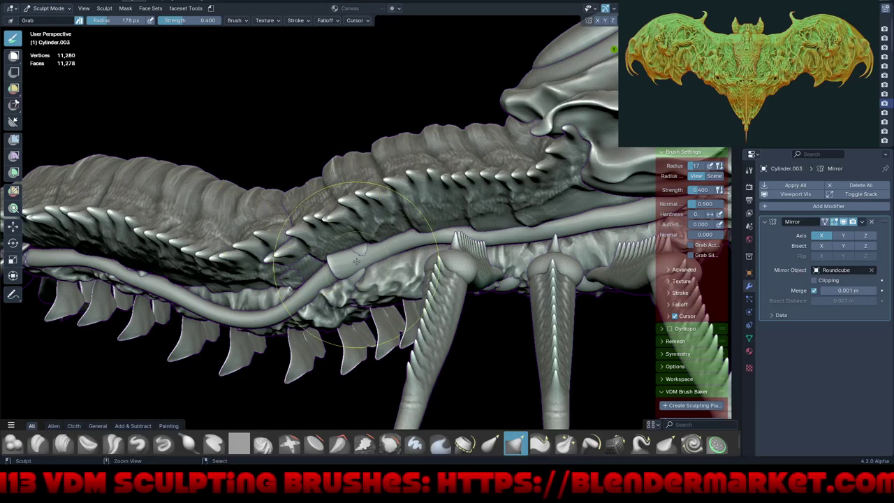
mouse_move(361, 271)
middle_mouse_down()
mouse_move(459, 231)
mouse_move(503, 257)
mouse_move(531, 234)
middle_mouse_up()
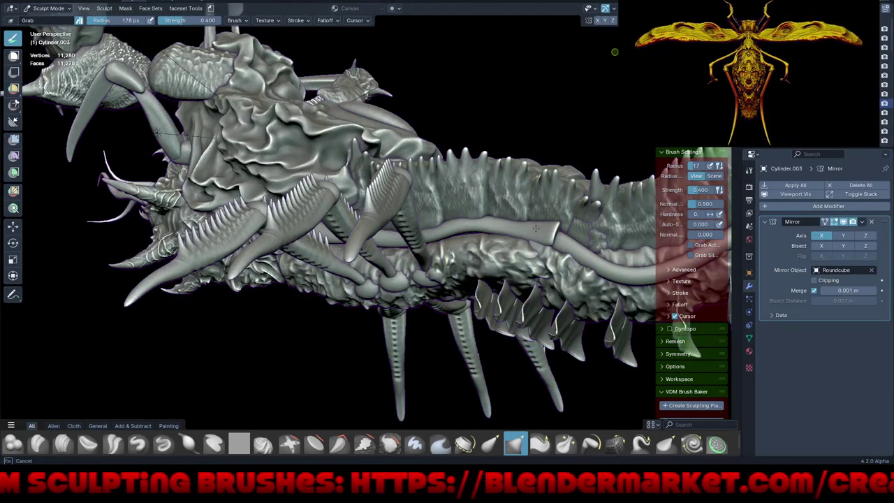
mouse_move(590, 263)
middle_mouse_down()
mouse_move(517, 231)
mouse_move(506, 208)
middle_mouse_up()
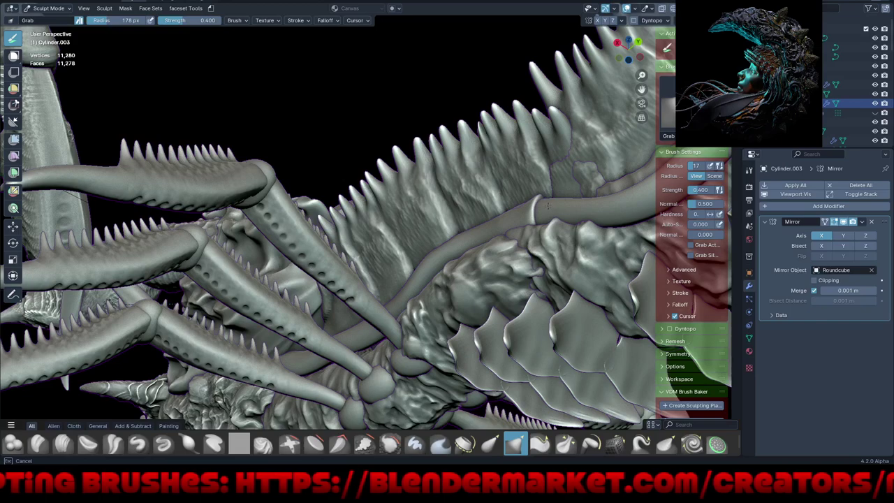
middle_click_drag(515, 206, 517, 357)
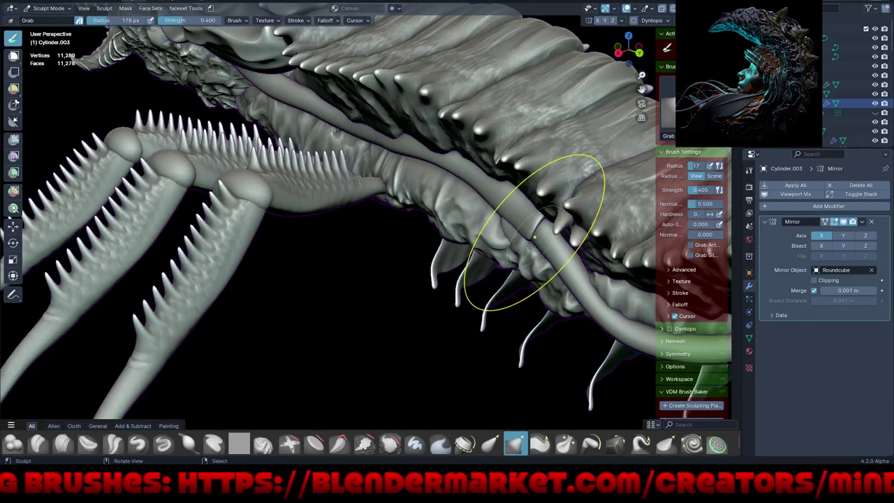
mouse_move(510, 240)
middle_mouse_down()
mouse_move(479, 319)
mouse_move(488, 287)
mouse_move(429, 349)
mouse_move(489, 335)
mouse_move(510, 349)
mouse_move(458, 286)
mouse_move(531, 335)
mouse_move(517, 349)
mouse_move(454, 251)
middle_mouse_up()
Step: Make the main Roundcube body the active sculpt object with Alt+Q
middle_click_drag(496, 177, 454, 164)
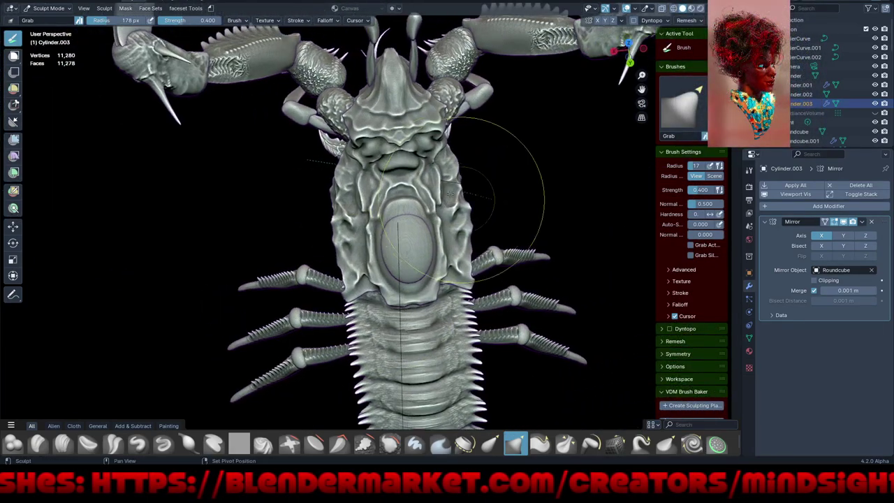
key("alt+q")
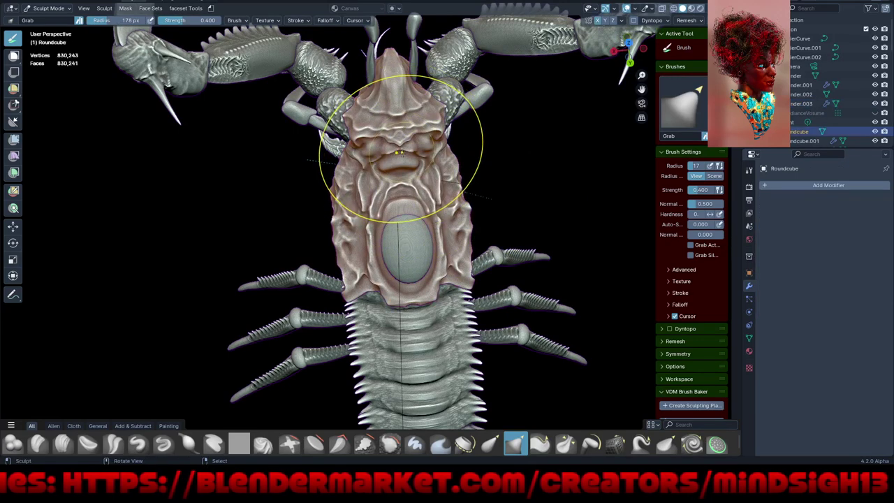
scroll(371, 180, "down", 4)
middle_click_drag(374, 297, 339, 259)
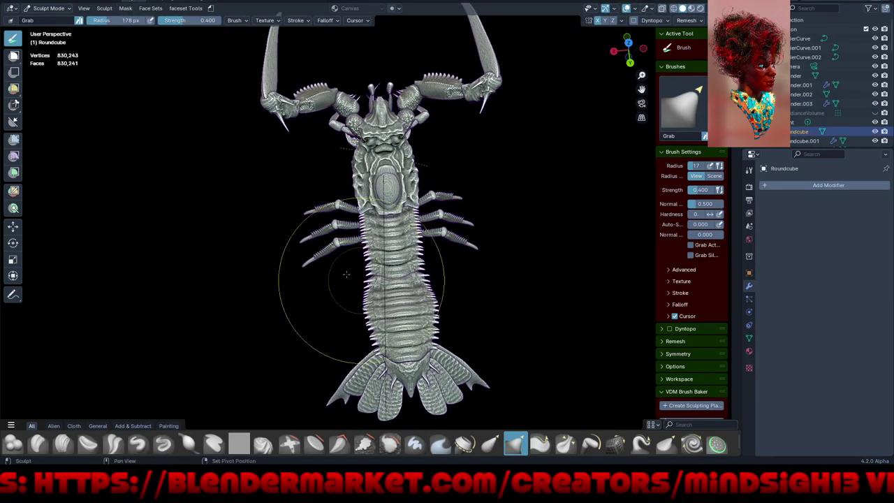
Step: Save the file under the new name Mantis_Shrimp.blend
key("F4")
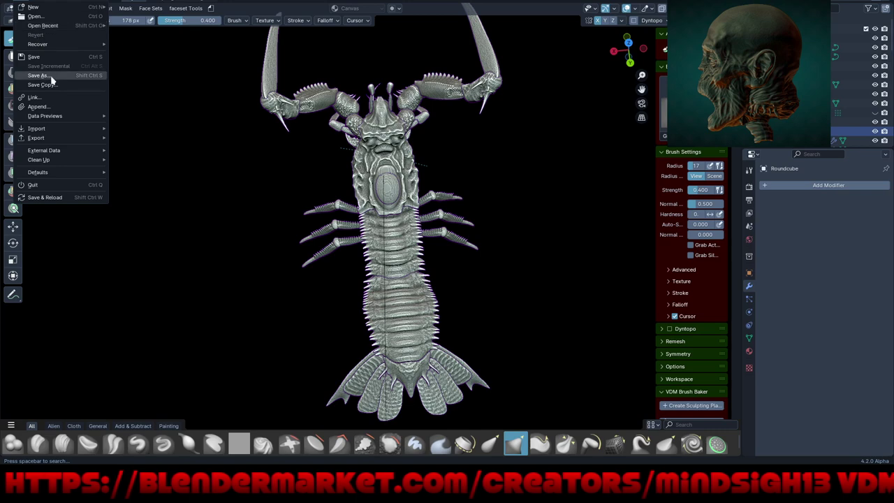
left_click(38, 75)
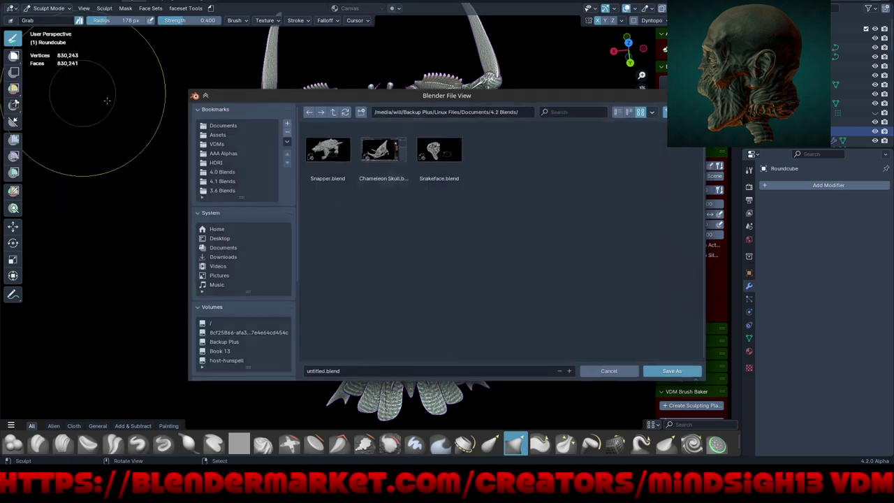
left_click(374, 372)
type("Man")
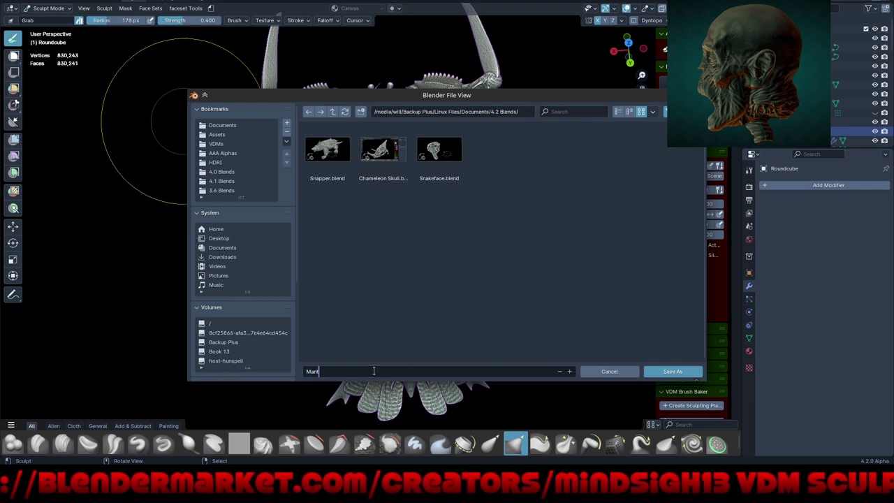
type("is_Shrimp")
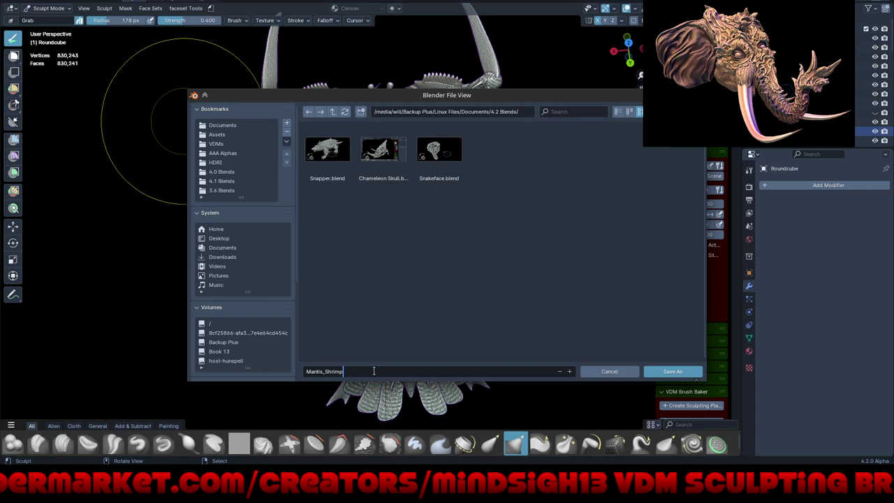
key("Return")
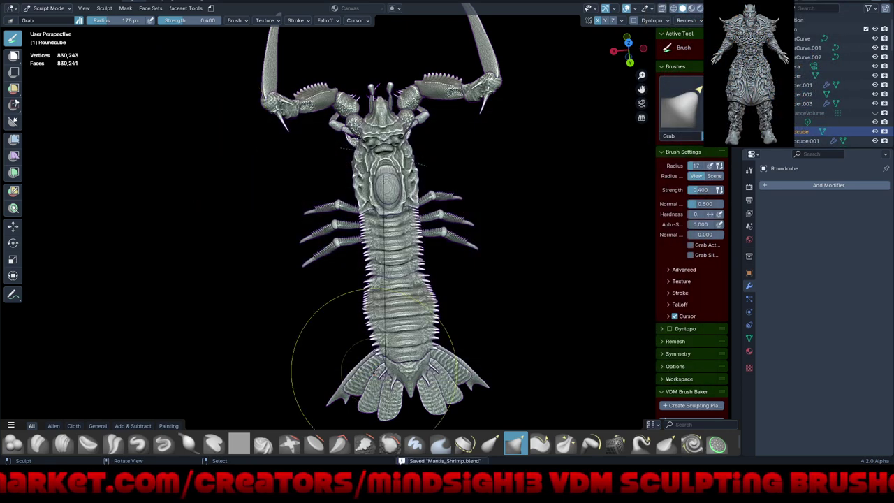
Step: Reduce the brush radius to 55 px and zoom into a frontal view of the skull and chest
key("f")
left_click(533, 293)
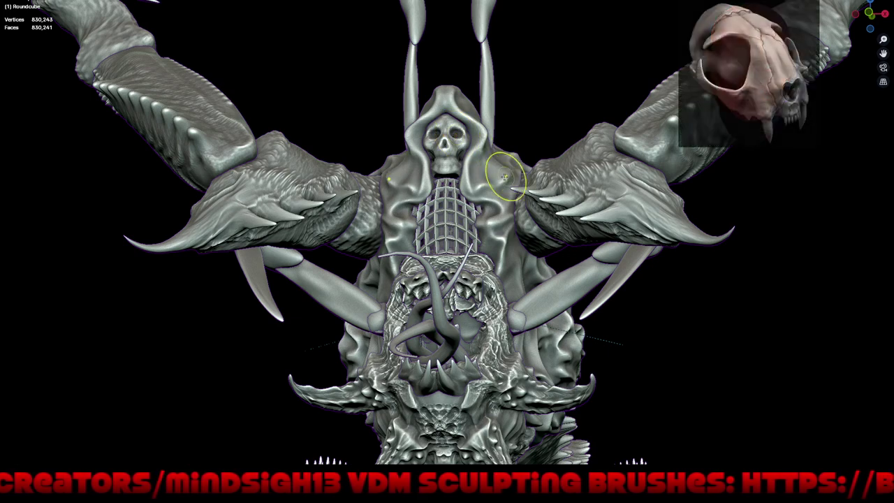
scroll(501, 199, "up", 2)
scroll(503, 189, "up", 2)
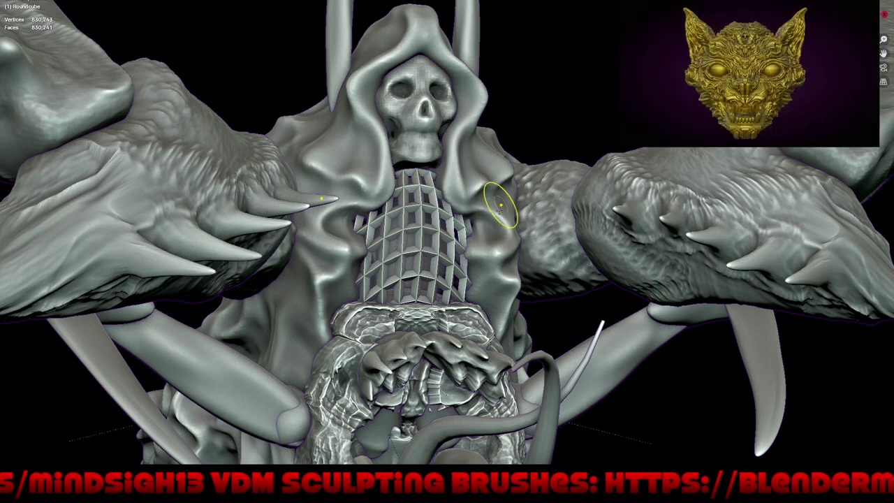
scroll(500, 204, "up", 1)
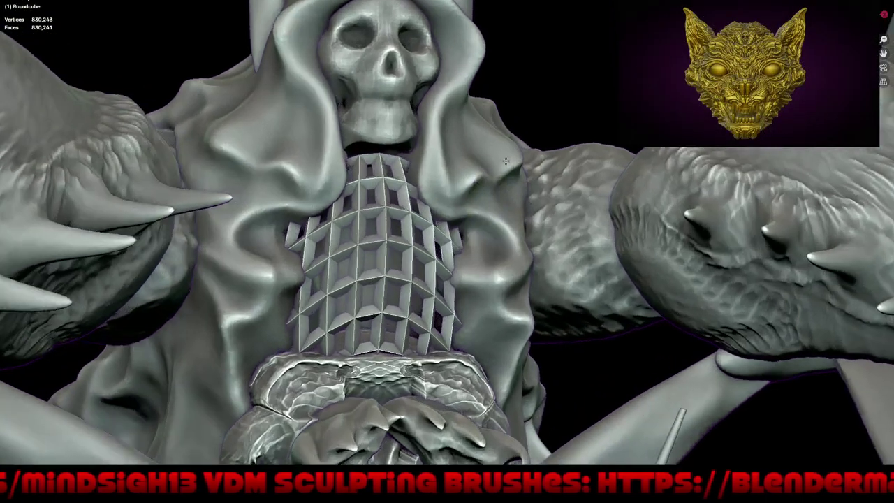
scroll(493, 200, "up", 1)
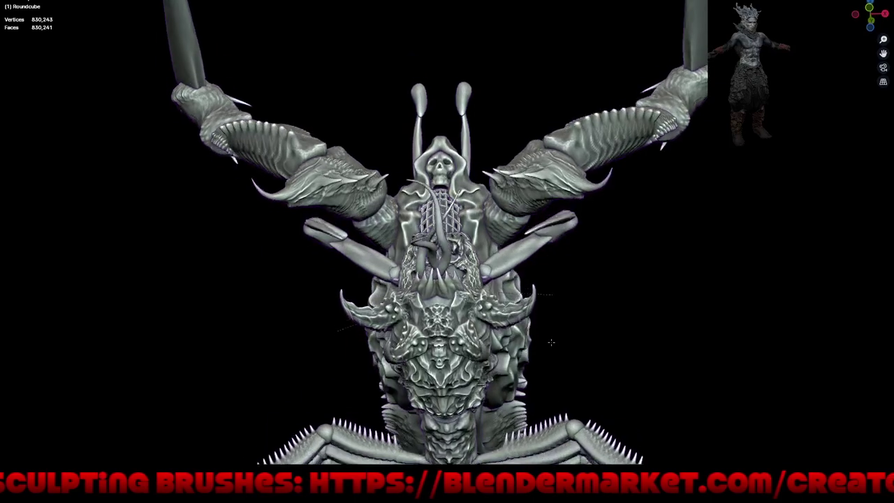
mouse_move(552, 361)
middle_mouse_down()
mouse_move(564, 253)
mouse_move(549, 306)
mouse_move(548, 251)
mouse_move(524, 300)
mouse_move(515, 295)
middle_mouse_up()
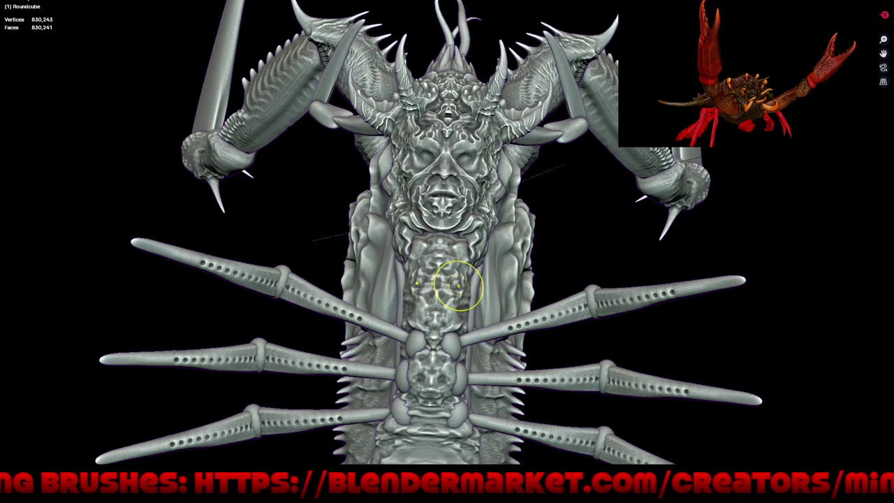
Step: Move sculpting to the chest piece Cylinder.002 and pick the Draw Sharp brush
key("alt+q")
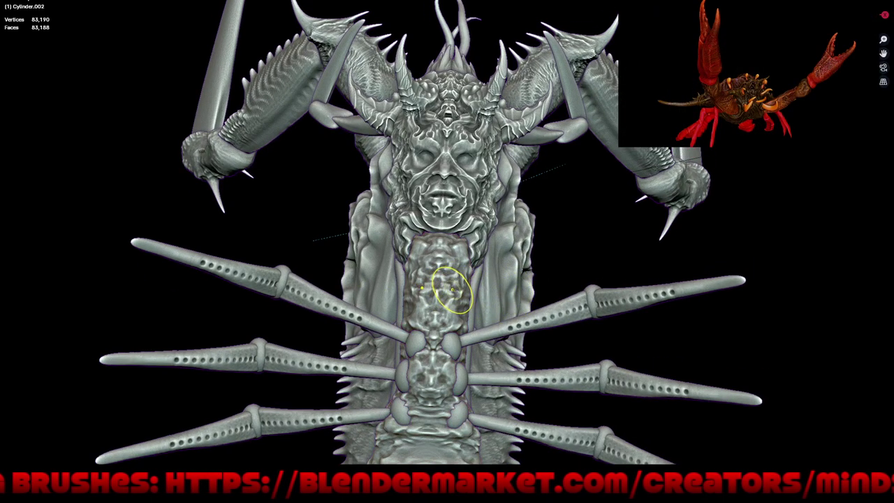
key("ctrl+alt+space")
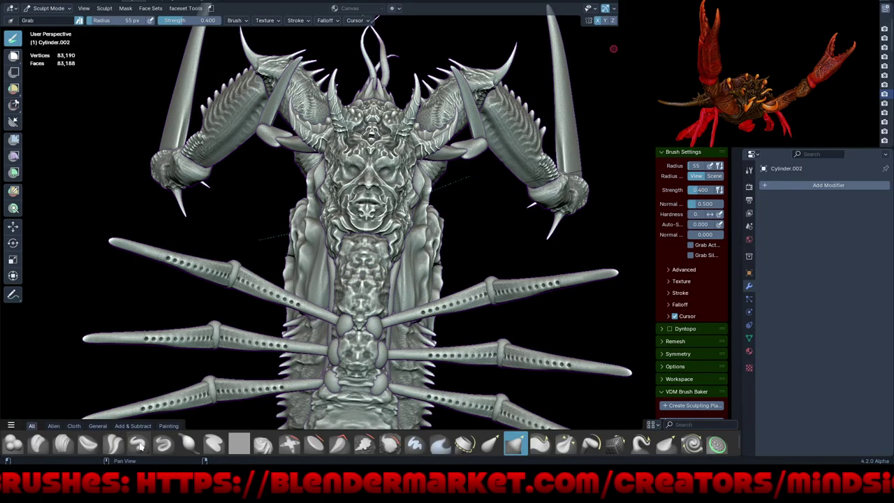
left_click(163, 444)
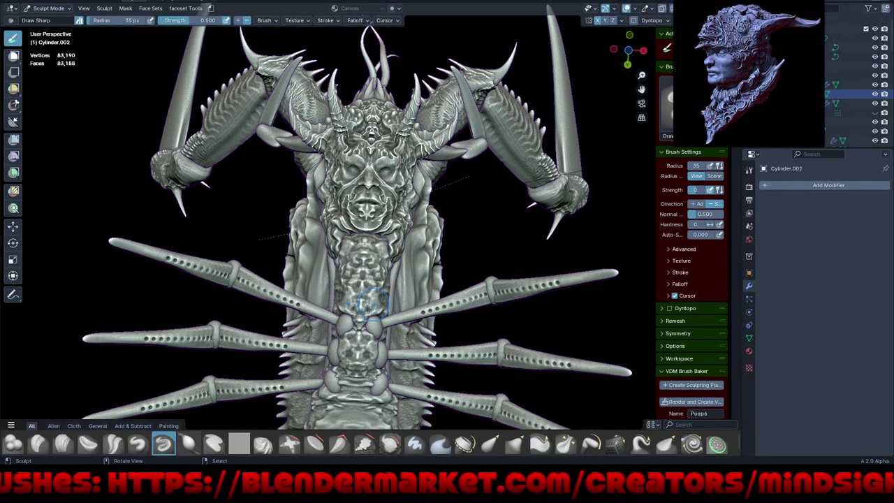
scroll(381, 225, "up", 2)
scroll(381, 225, "up", 2)
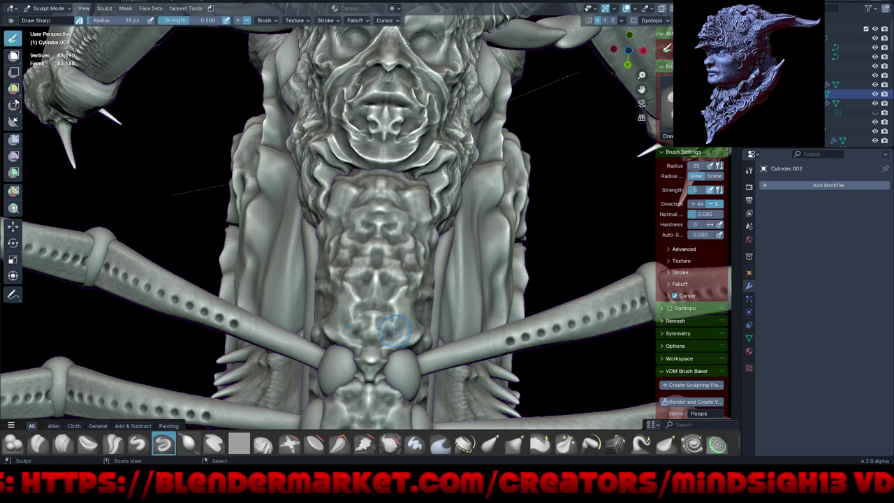
Step: Hide the interface and carve two sharp detail strokes into the chest plate
key("ctrl+alt+space")
scroll(522, 359, "up", 2)
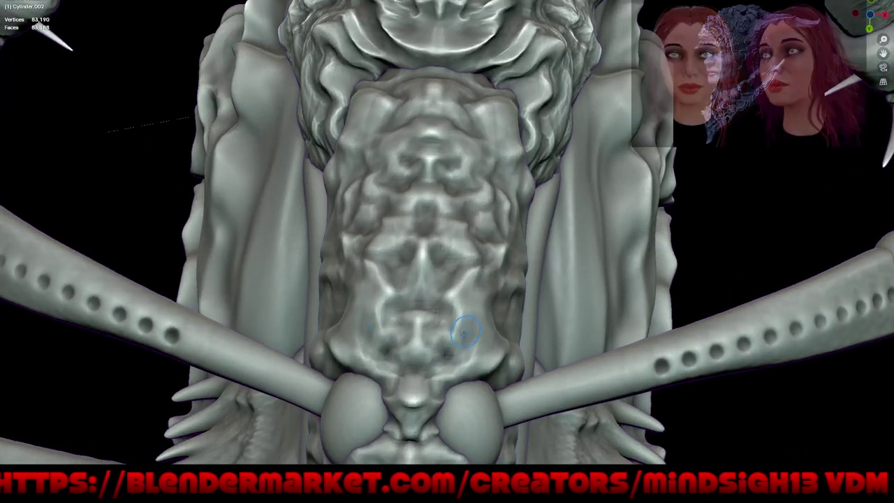
mouse_move(478, 343)
left_mouse_down()
mouse_move(475, 323)
mouse_move(461, 346)
left_mouse_up()
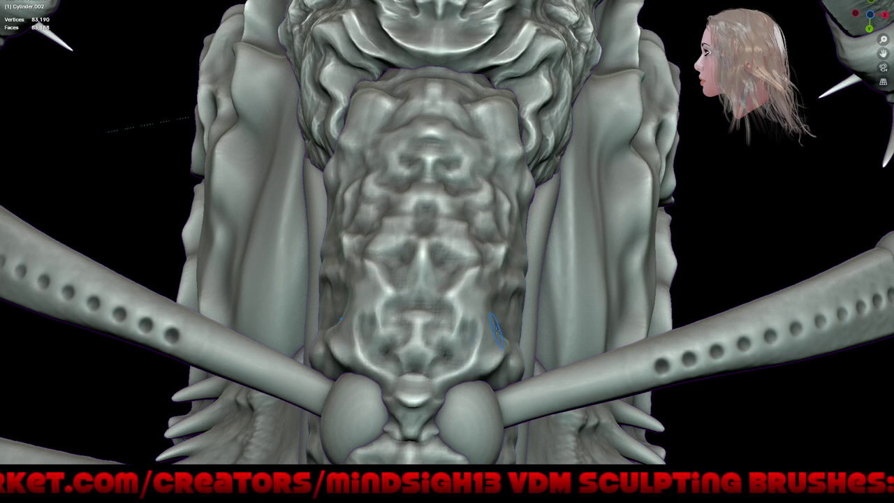
left_click_drag(490, 350, 481, 356)
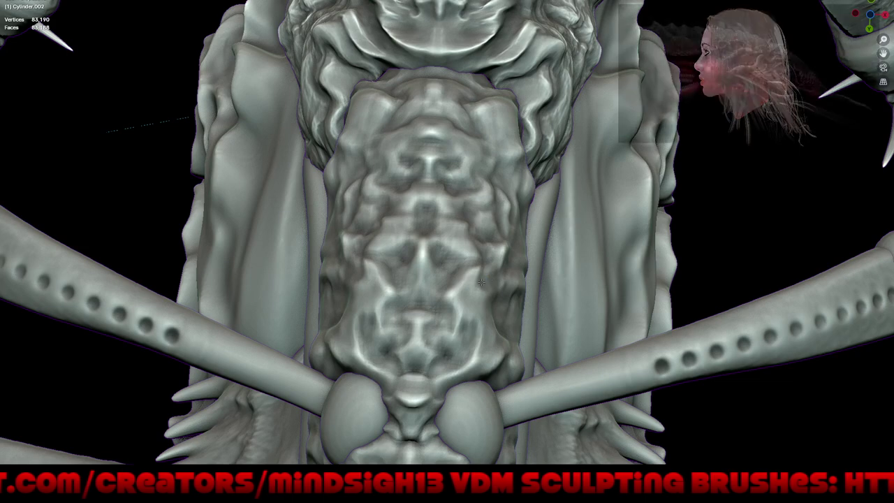
scroll(475, 266, "down", 3)
middle_click_drag(475, 265, 454, 236)
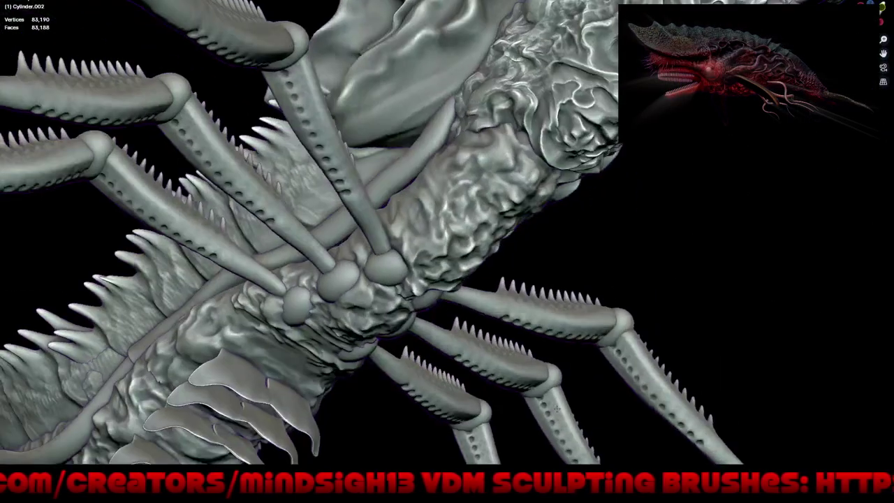
scroll(453, 239, "up", 2)
scroll(452, 239, "up", 1)
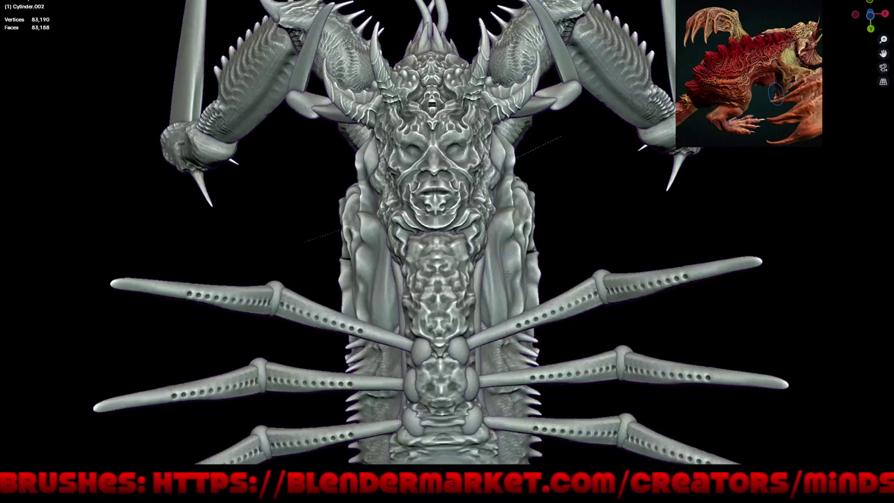
scroll(454, 251, "up", 4)
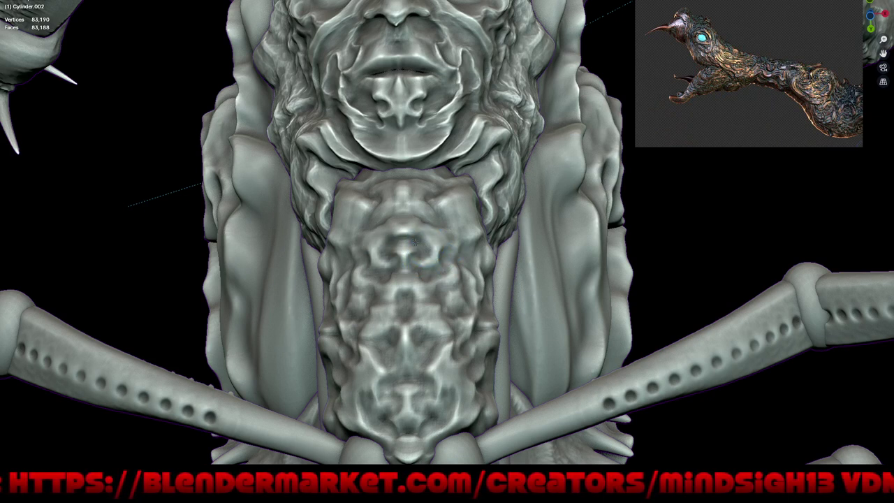
scroll(416, 297, "up", 3)
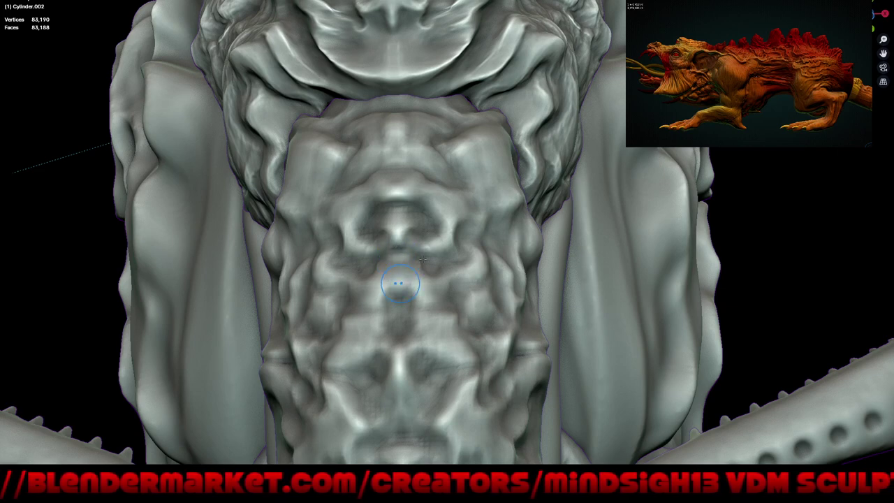
scroll(399, 286, "down", 2)
scroll(405, 335, "down", 1)
scroll(447, 342, "down", 2)
scroll(457, 337, "up", 1)
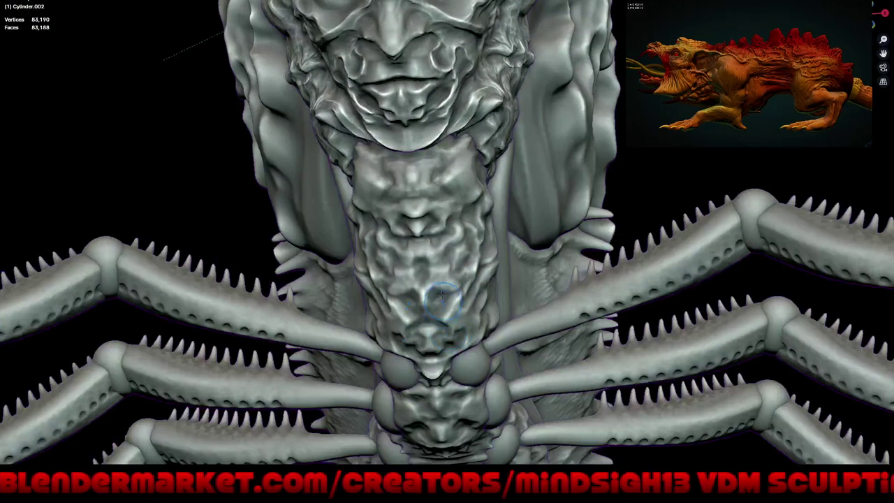
scroll(447, 283, "up", 1)
scroll(445, 241, "up", 1)
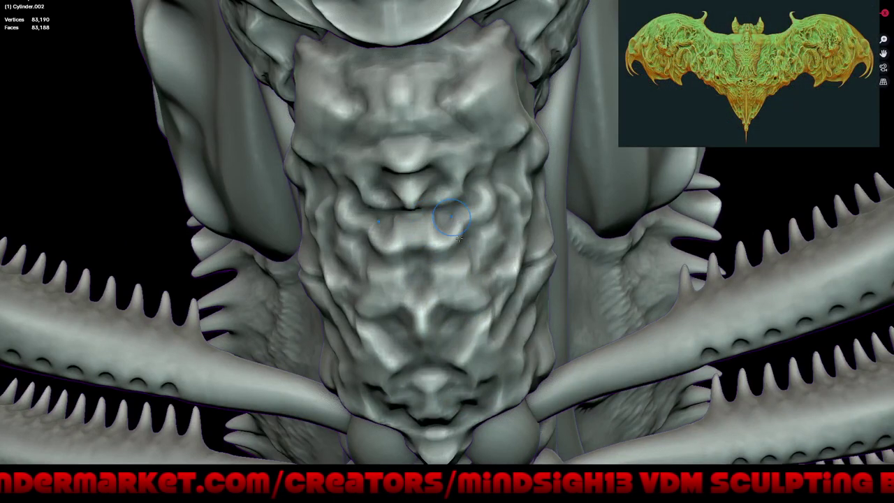
scroll(473, 210, "down", 1)
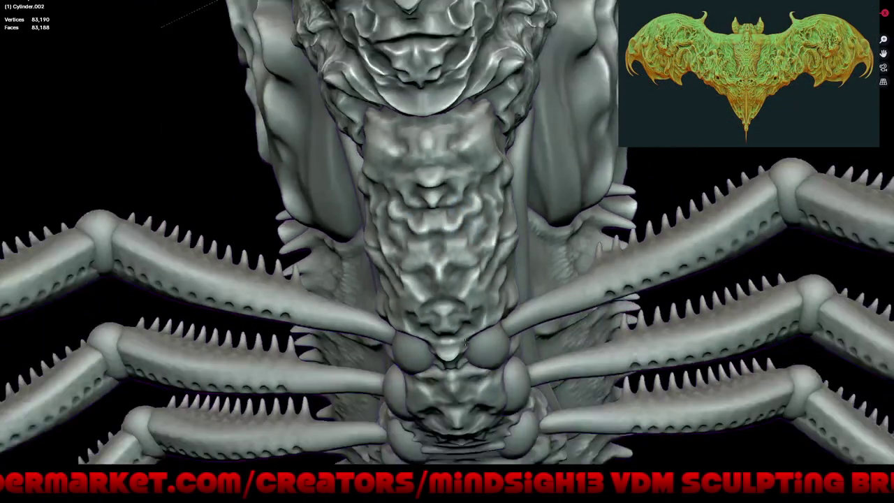
scroll(473, 210, "down", 1)
scroll(523, 295, "down", 1)
scroll(524, 295, "down", 1)
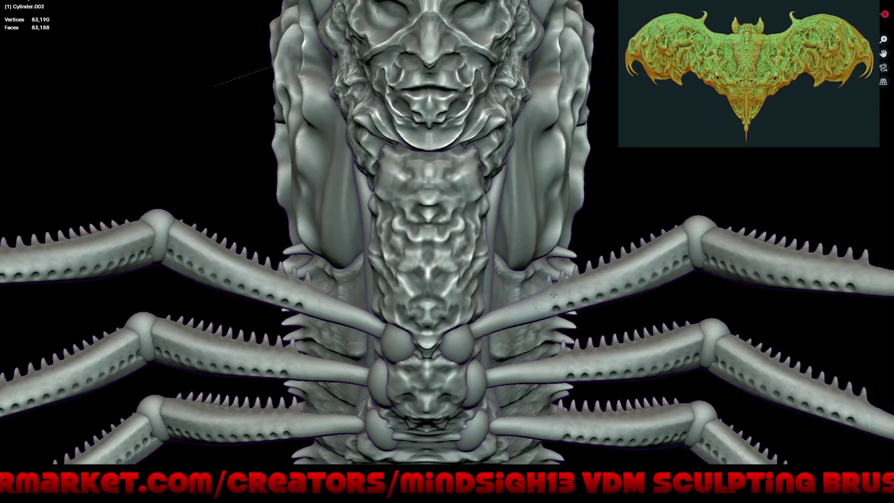
scroll(544, 304, "up", 3, "shift")
scroll(537, 313, "up", 2, "shift")
scroll(527, 322, "up", 1, "shift")
scroll(518, 332, "up", 2, "shift")
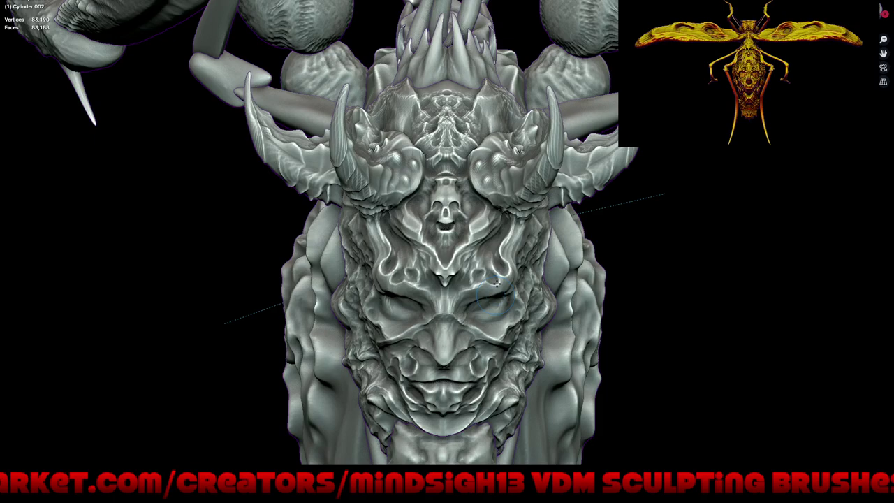
mouse_move(496, 283)
middle_mouse_down()
mouse_move(496, 332)
mouse_move(488, 318)
mouse_move(494, 370)
mouse_move(496, 343)
mouse_move(517, 343)
middle_mouse_up()
scroll(447, 251, "up", 2)
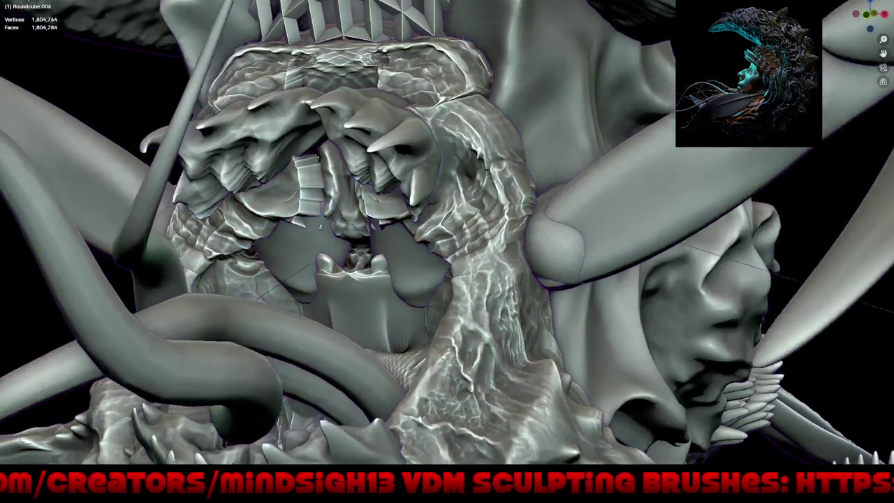
scroll(312, 160, "up", 2)
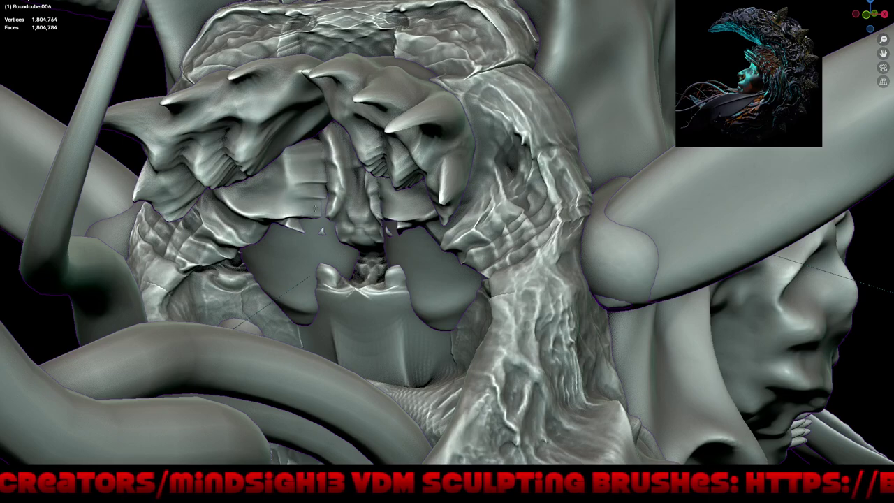
mouse_move(319, 179)
middle_mouse_down()
mouse_move(420, 218)
mouse_move(337, 250)
middle_mouse_up()
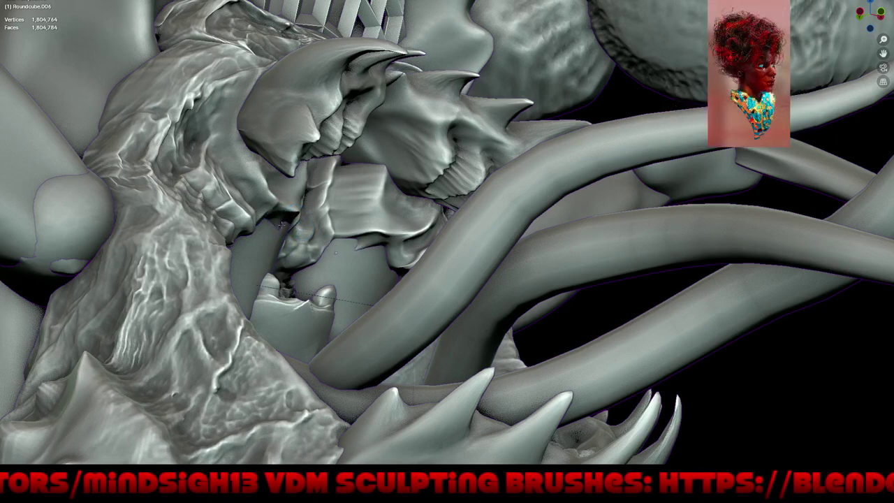
mouse_move(280, 224)
middle_mouse_down()
mouse_move(315, 253)
mouse_move(344, 259)
middle_mouse_up()
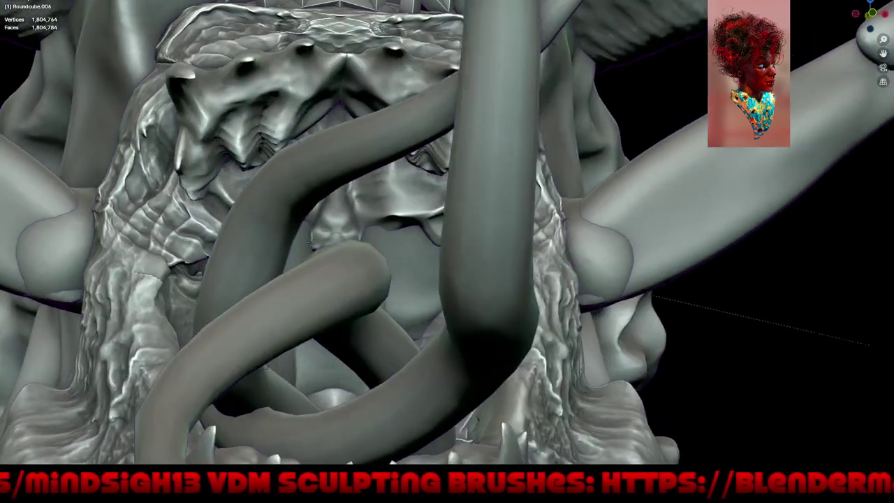
scroll(344, 258, "up", 3)
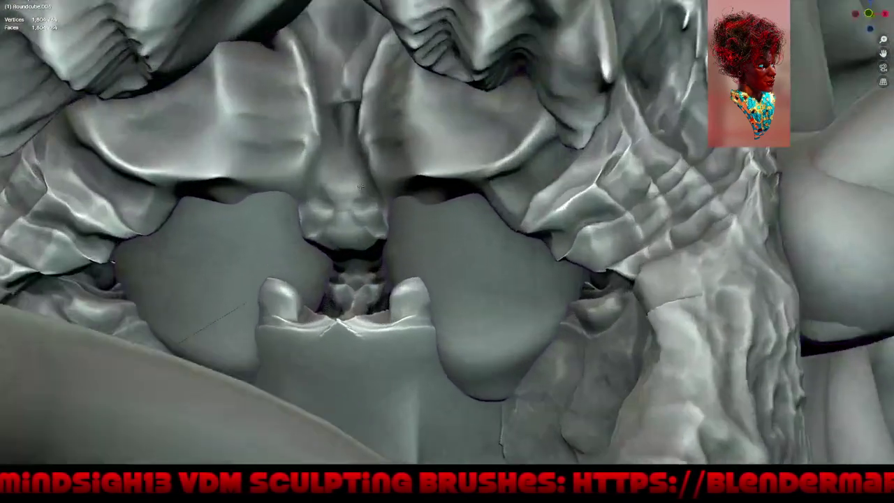
scroll(353, 224, "up", 2)
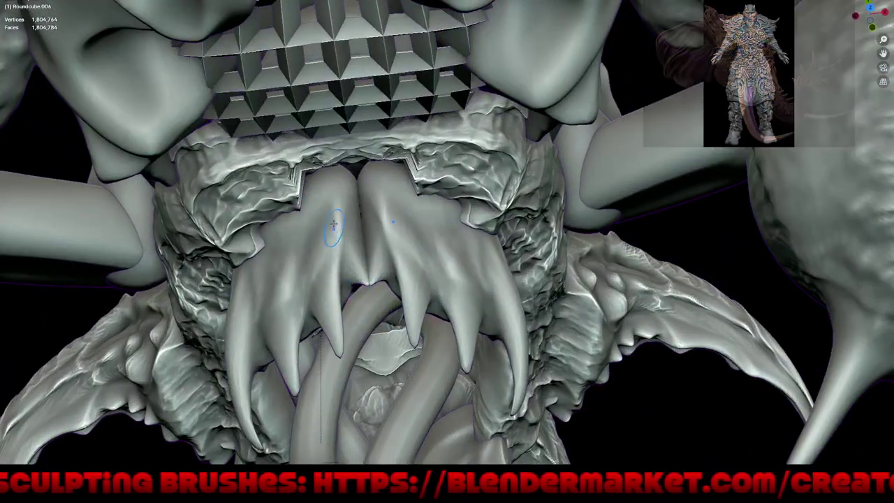
Step: Transfer sculpting to the Sphere.001 fang with Alt+Q and snap to the front view
middle_click_drag(370, 268, 395, 190)
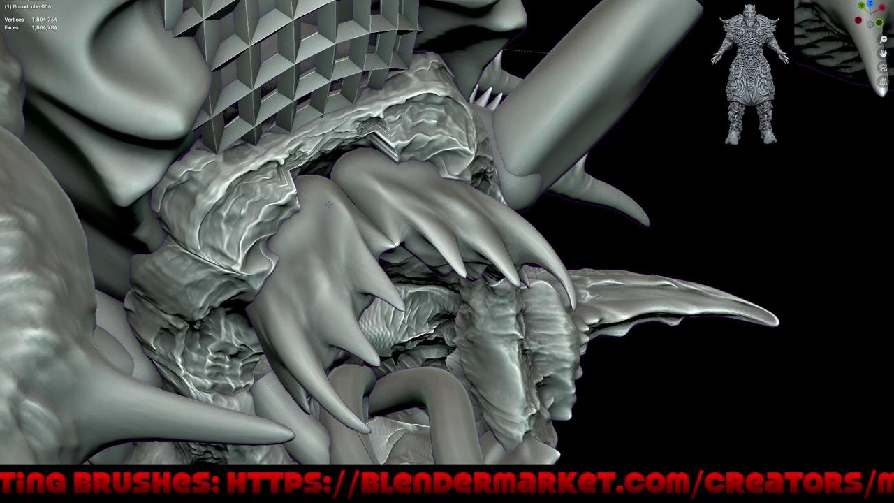
key("alt+q")
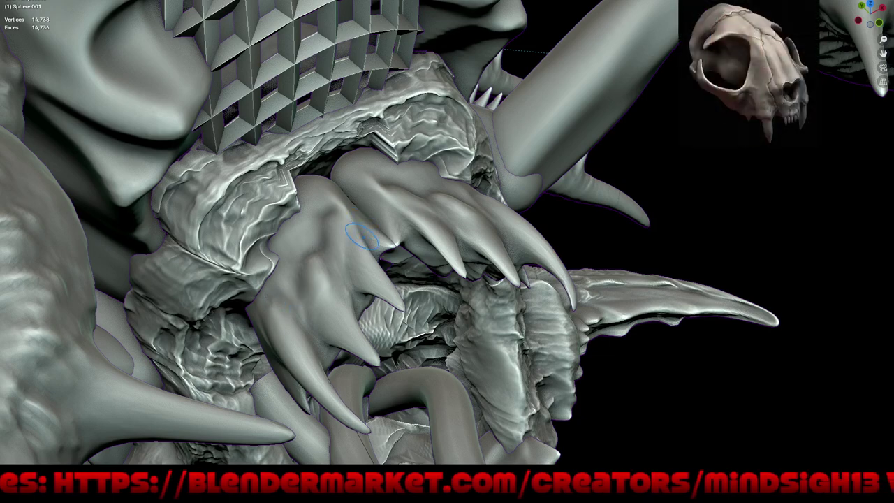
key("KP_1")
middle_click_drag(341, 248, 372, 260)
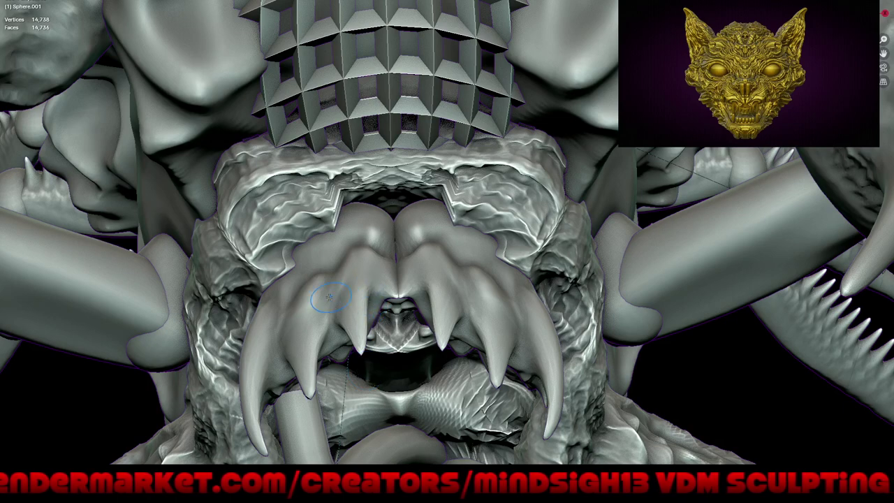
scroll(279, 370, "down", 5)
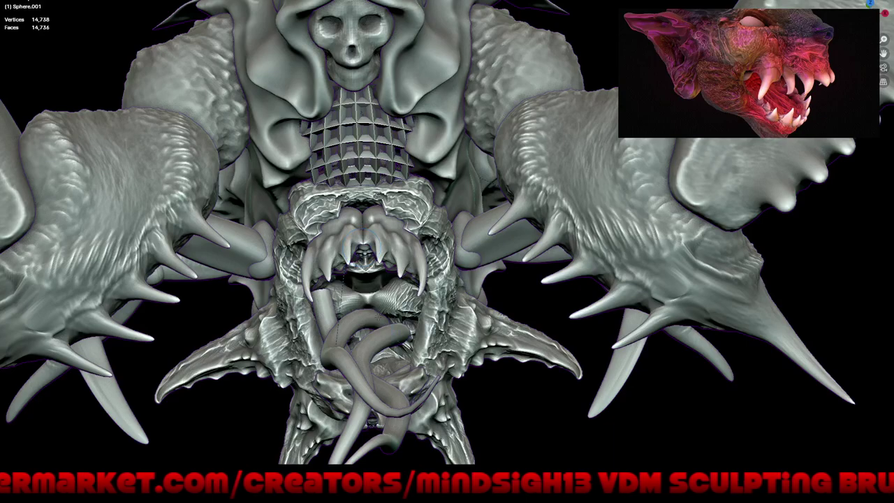
Step: Reshape the claw surface beside the mouth, then orbit to a top-down view
mouse_move(377, 316)
middle_mouse_down()
mouse_move(391, 314)
mouse_move(399, 263)
mouse_move(258, 292)
middle_mouse_up()
scroll(391, 314, "up", 4)
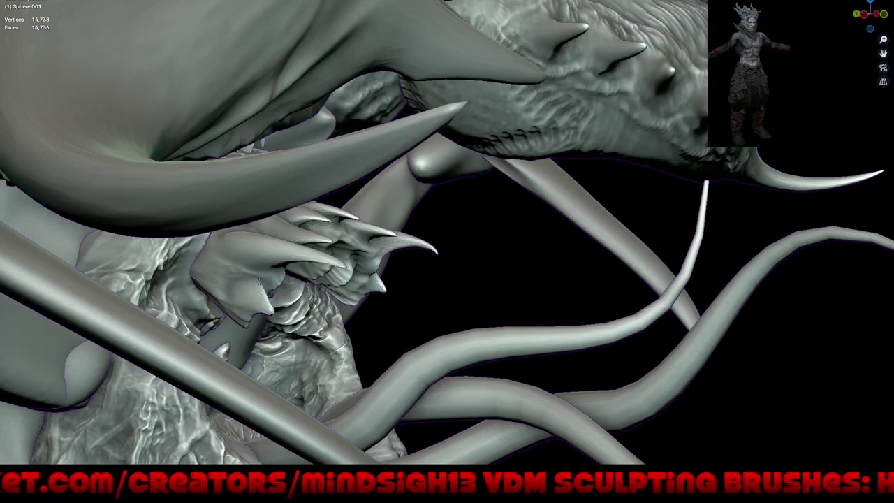
left_click_drag(272, 283, 252, 282)
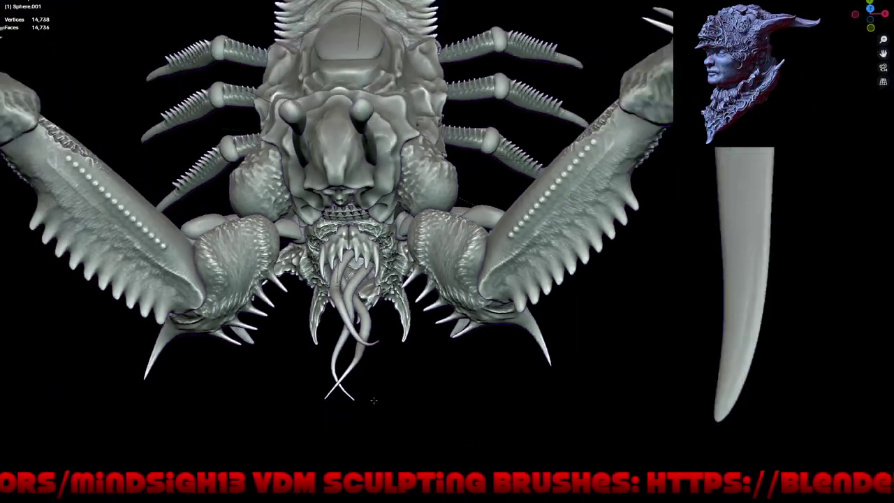
mouse_move(408, 403)
middle_mouse_down()
mouse_move(427, 300)
mouse_move(492, 284)
mouse_move(503, 342)
mouse_move(540, 337)
mouse_move(543, 319)
mouse_move(559, 311)
mouse_move(546, 304)
mouse_move(528, 349)
mouse_move(542, 319)
mouse_move(563, 378)
middle_mouse_up()
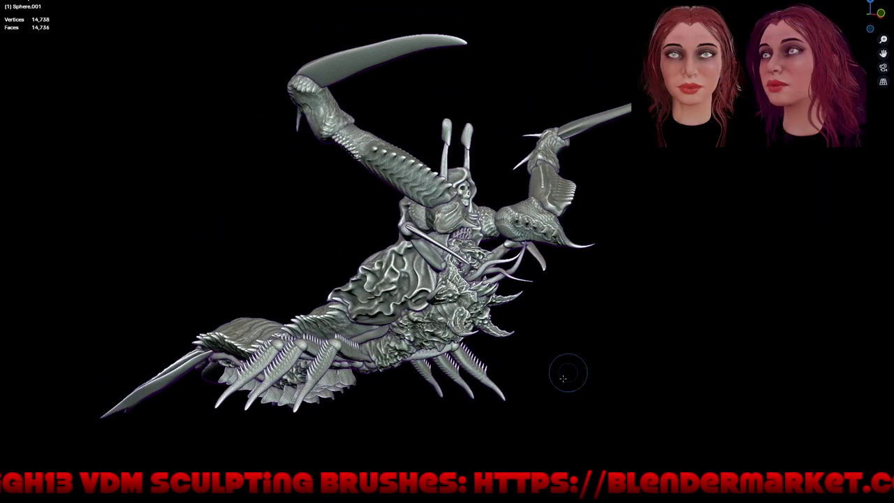
middle_click_drag(539, 343, 558, 325)
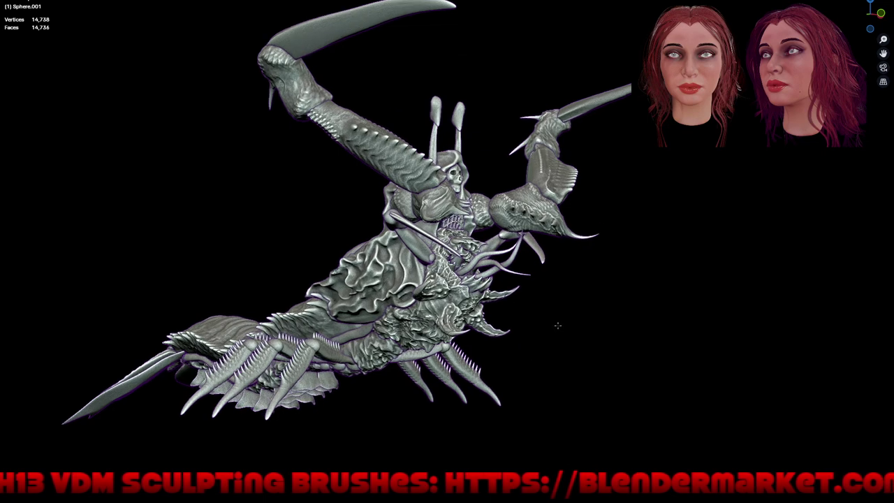
Step: Save the sculpt and switch the sculpt target to the arm Roundcube.001
key("ctrl+s")
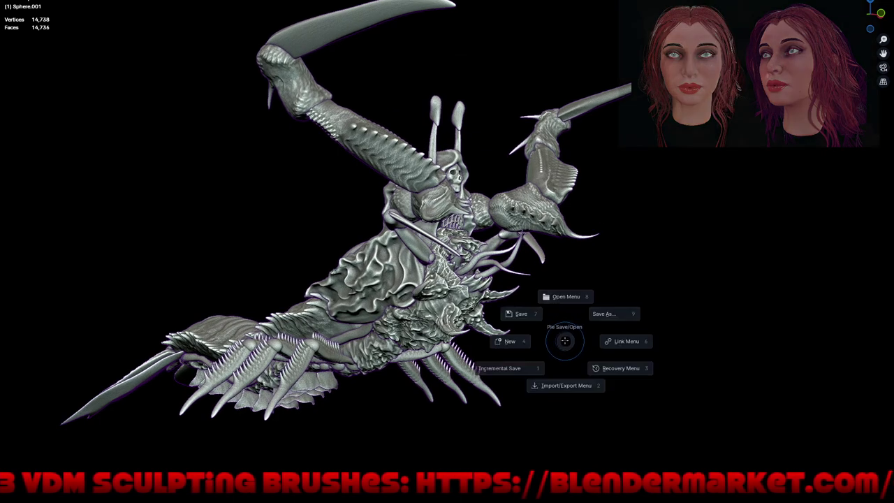
left_click(528, 310)
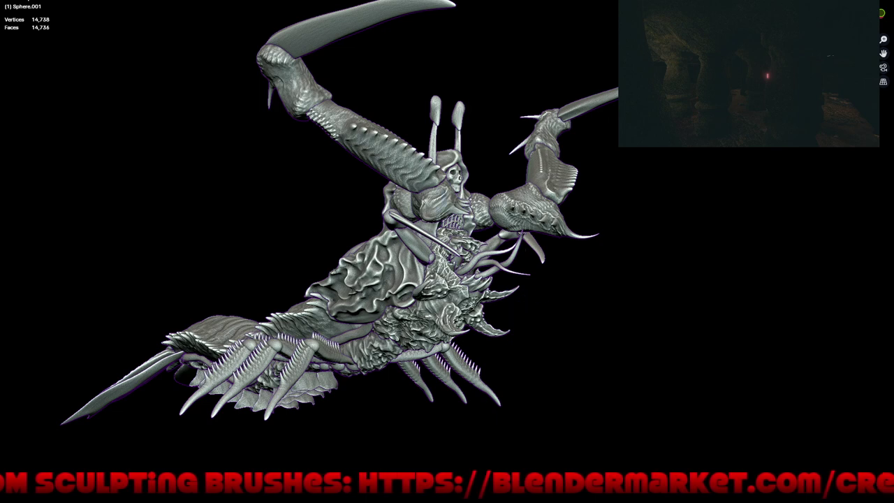
key("alt+q")
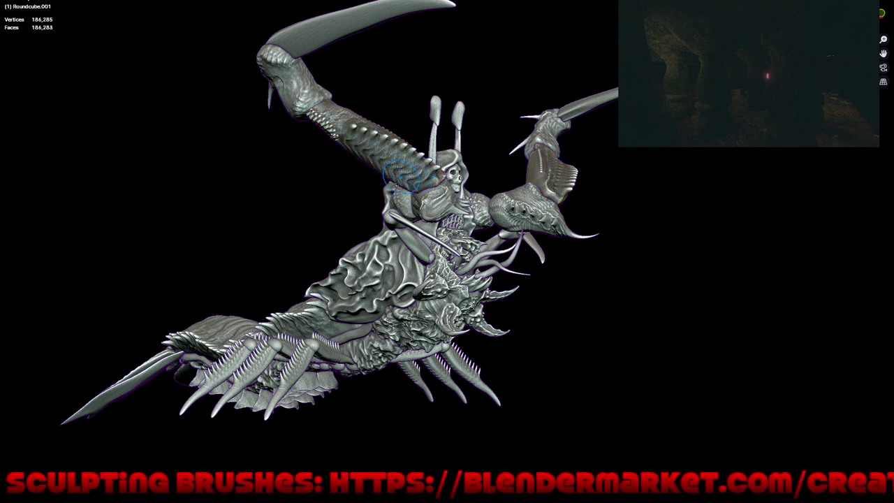
Step: Leave fullscreen to restore the workspace and open the Auto-Masking options
scroll(437, 98, "up", 3)
scroll(437, 98, "up", 3)
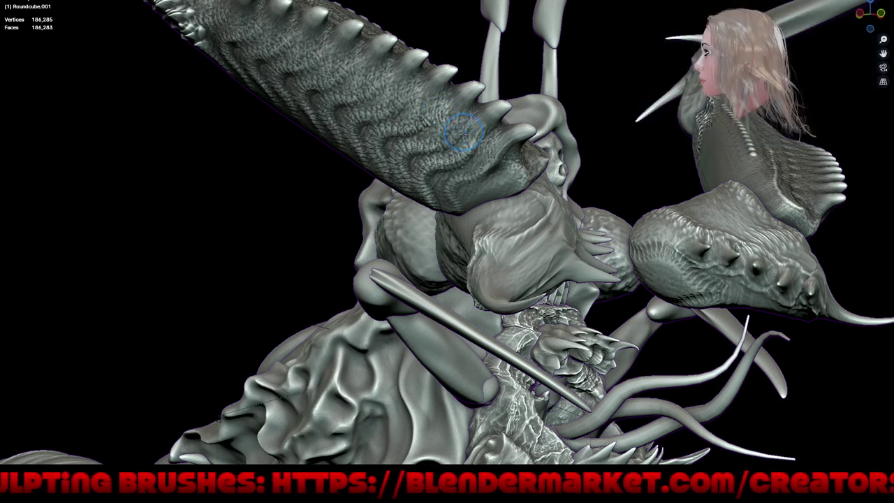
key("ctrl+alt+space")
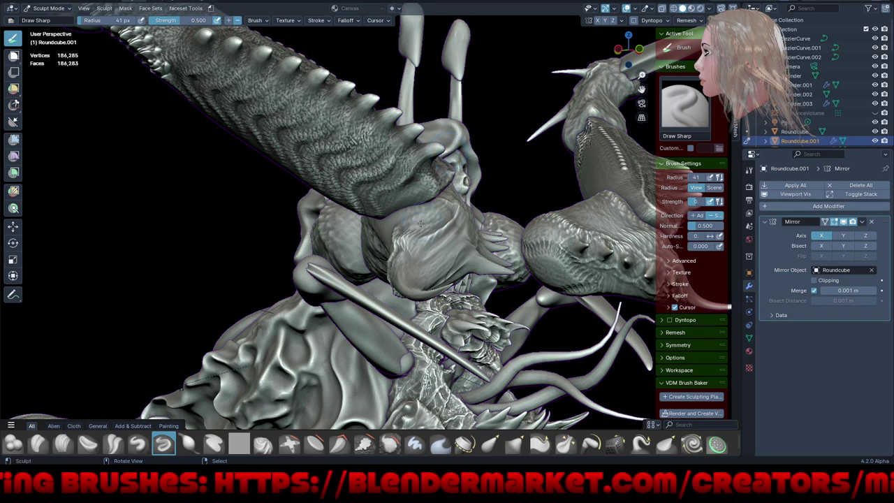
left_click(399, 10)
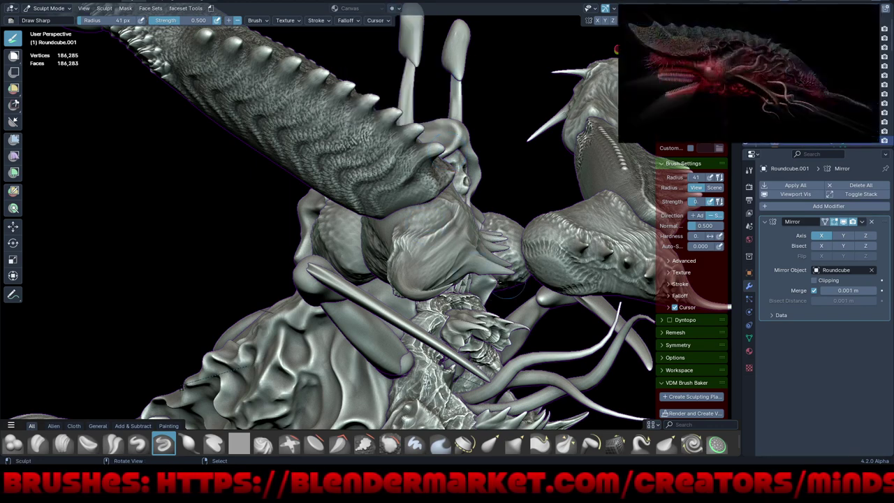
Step: Stroke sharp detail along the arm's ridge in three passes, orbiting between them
mouse_move(431, 160)
left_mouse_down()
mouse_move(435, 149)
mouse_move(398, 183)
left_mouse_up()
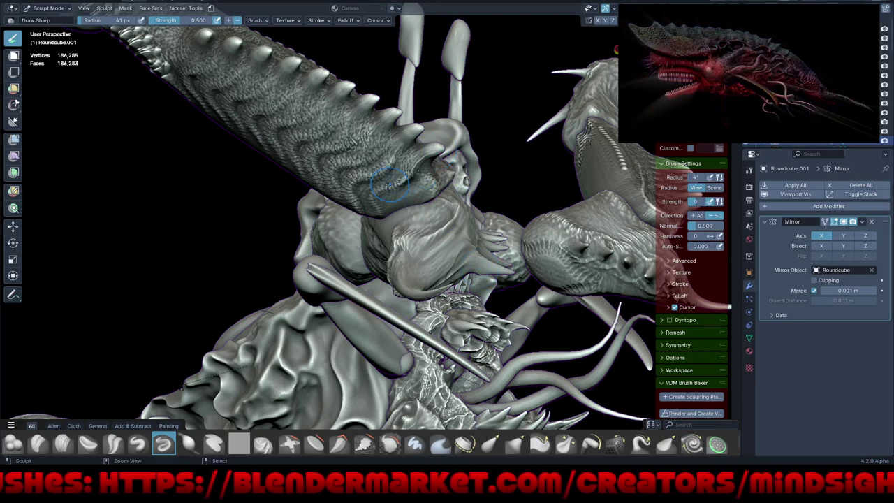
middle_click_drag(403, 179, 429, 166)
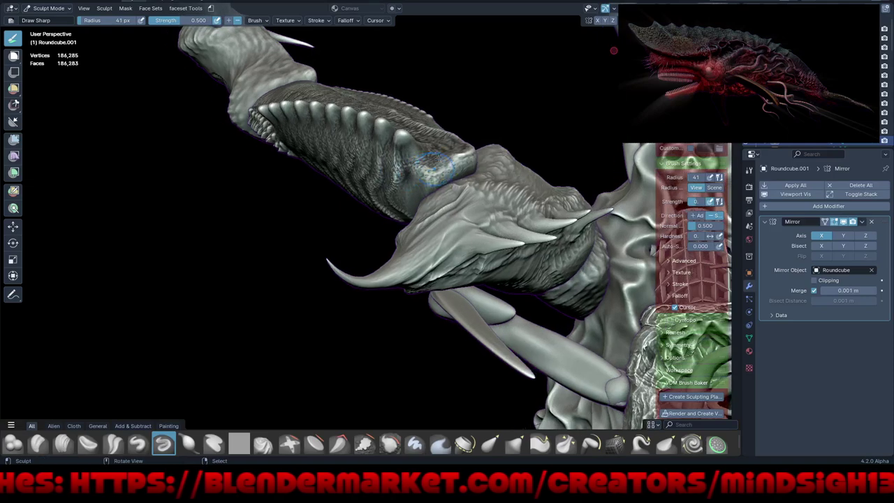
left_click_drag(429, 166, 439, 181)
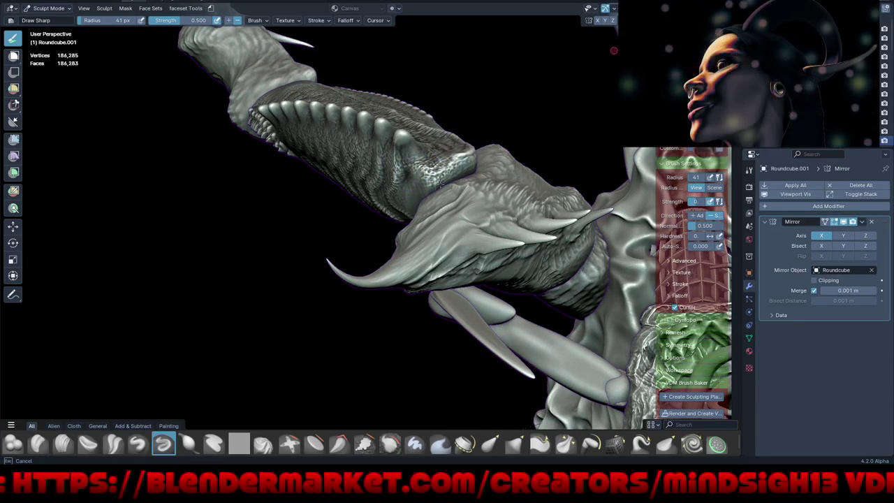
middle_click_drag(415, 208, 419, 177)
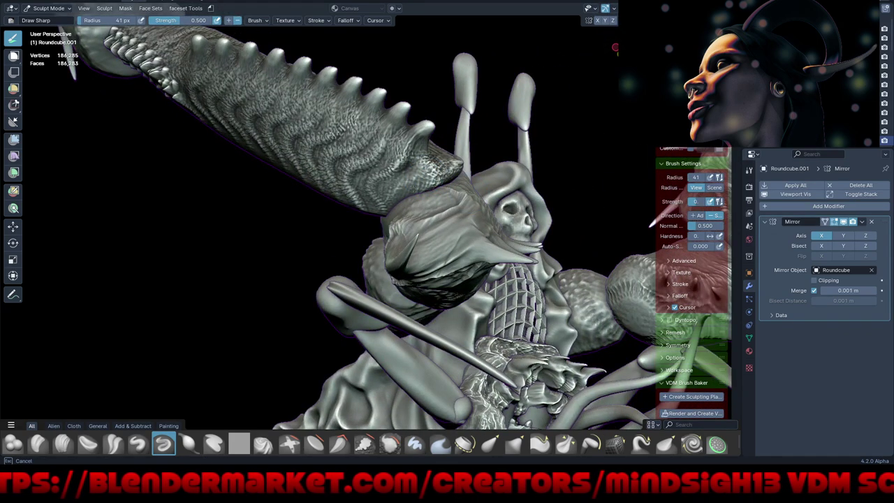
left_click_drag(434, 185, 403, 197)
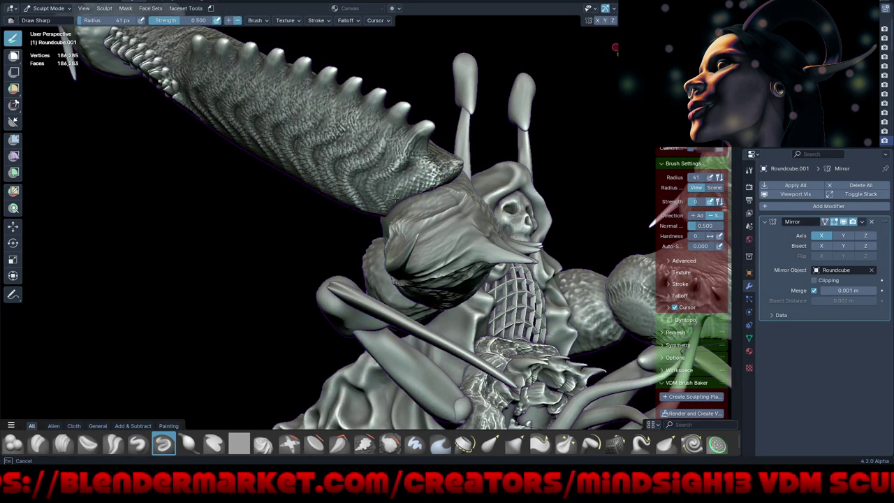
Step: Orbit to a front and then a three-quarter view of the whole creature
mouse_move(410, 190)
middle_mouse_down()
mouse_move(426, 277)
mouse_move(169, 351)
mouse_move(364, 300)
middle_mouse_up()
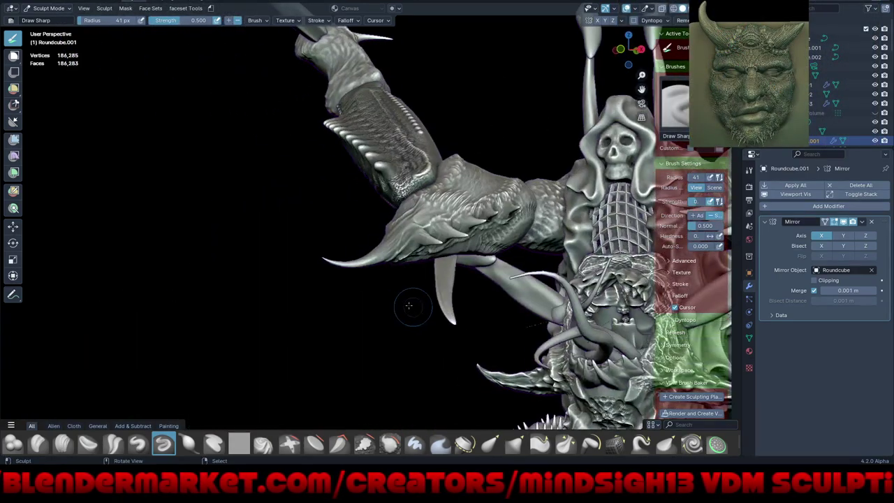
mouse_move(468, 271)
middle_mouse_down()
mouse_move(363, 301)
mouse_move(641, 74)
middle_mouse_up()
scroll(463, 171, "up", 8)
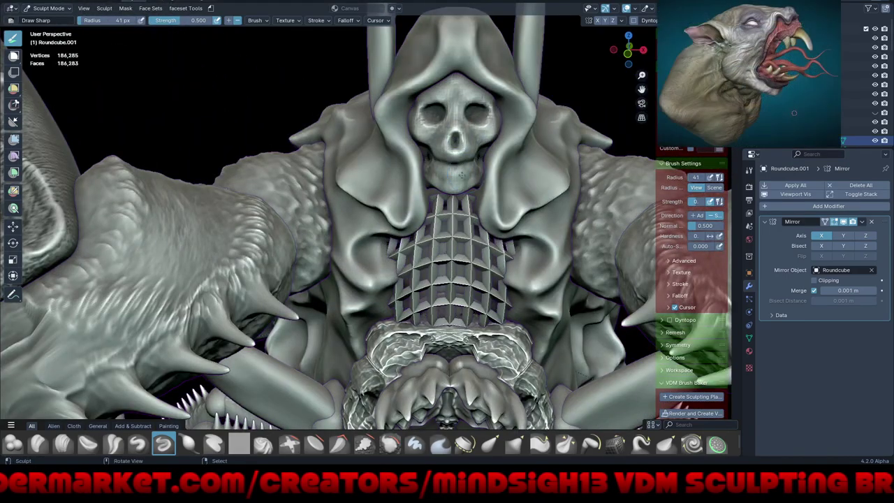
scroll(378, 247, "down", 6)
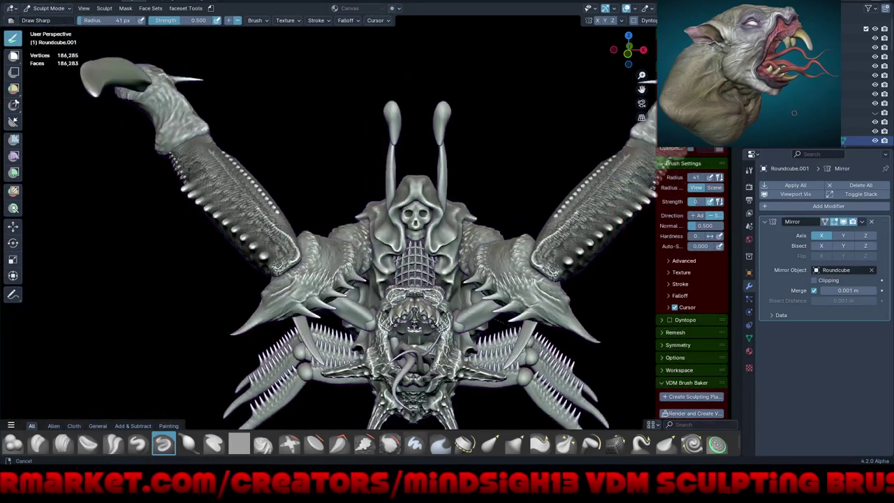
mouse_move(378, 248)
middle_mouse_down()
mouse_move(464, 361)
mouse_move(488, 306)
middle_mouse_up()
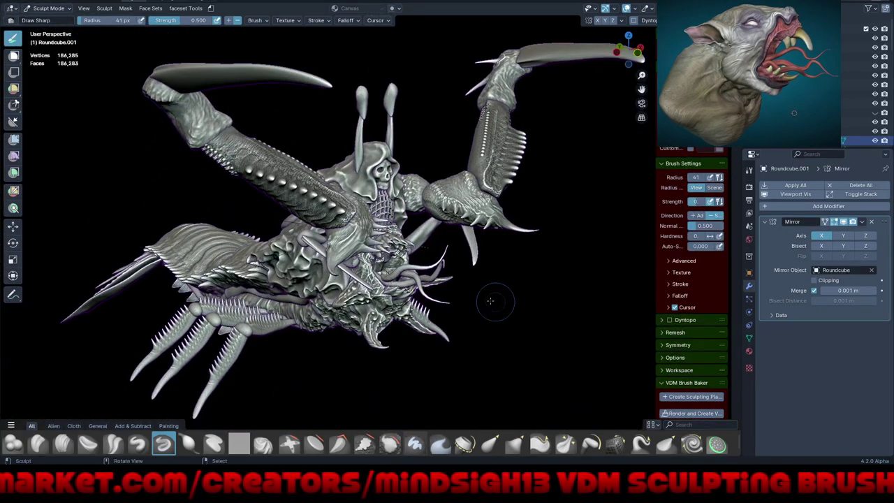
Step: Save Mantis_Shrimp.blend and start a new Sculpting file
key("ctrl+s")
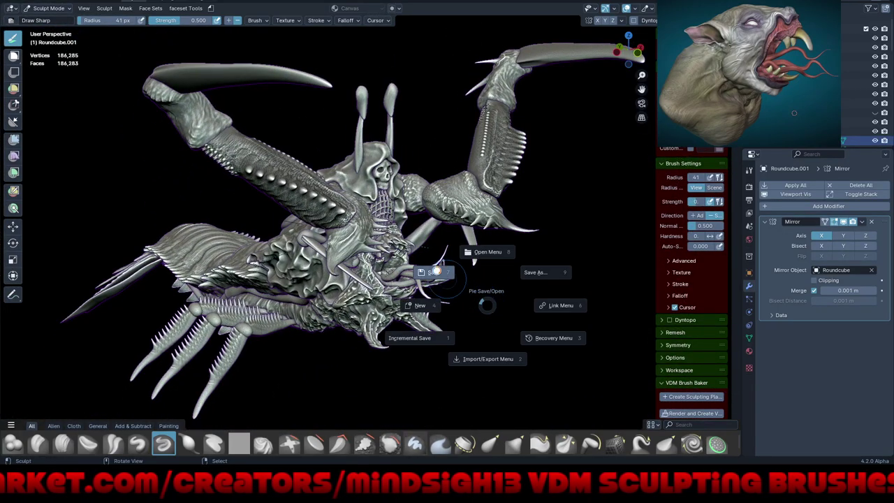
left_click(427, 273)
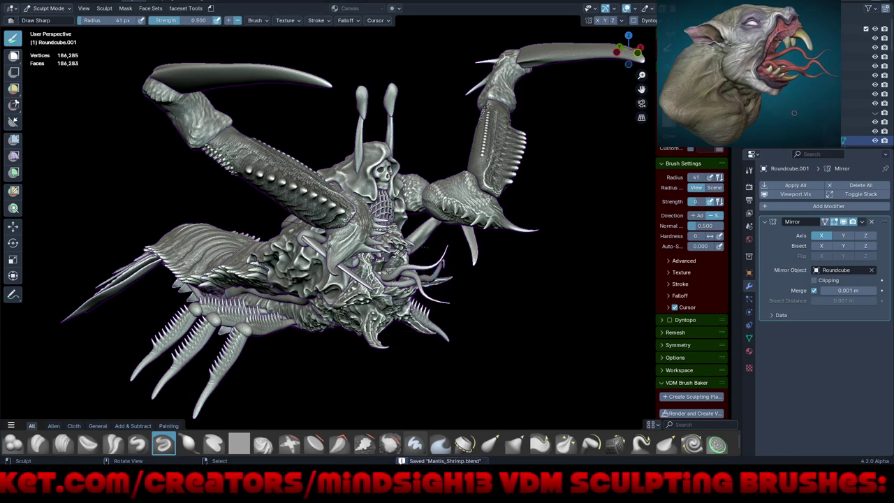
key("F4")
mouse_move(33, 6)
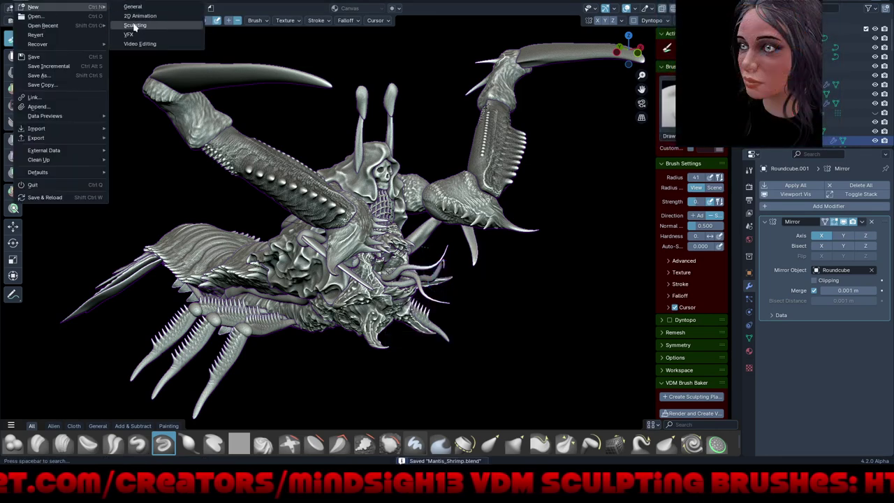
left_click(134, 26)
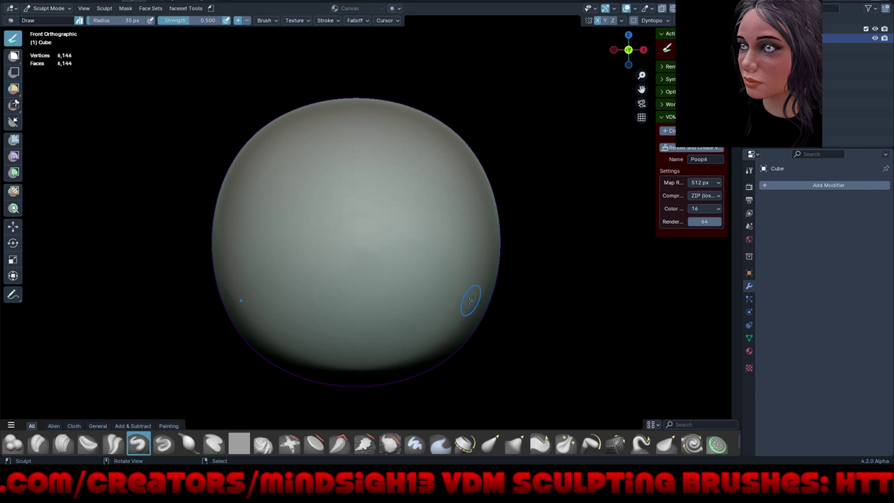
Step: Switch to Object Mode and delete the default sphere, leaving an empty scene
key("ctrl+Tab")
left_click(404, 307)
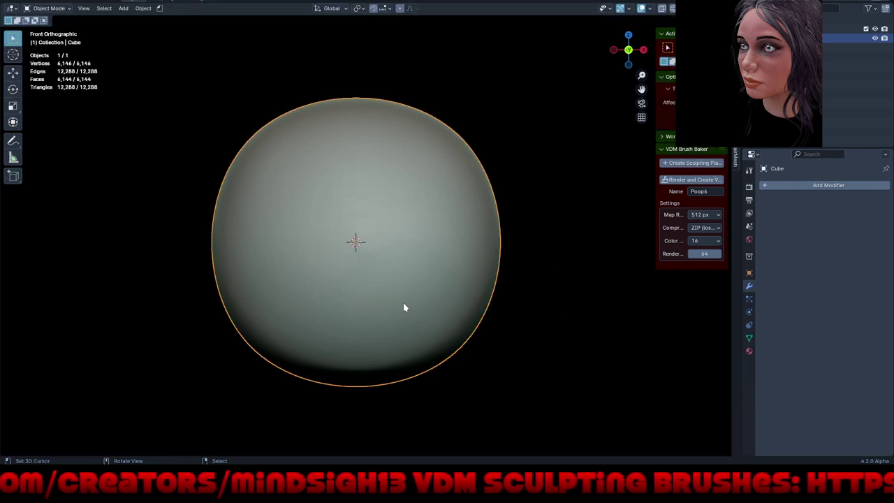
key("Delete")
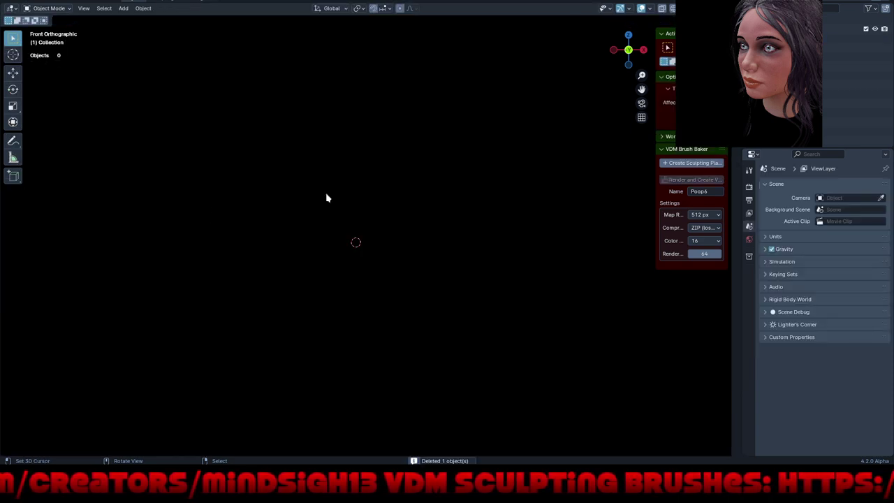
left_click(21, 2)
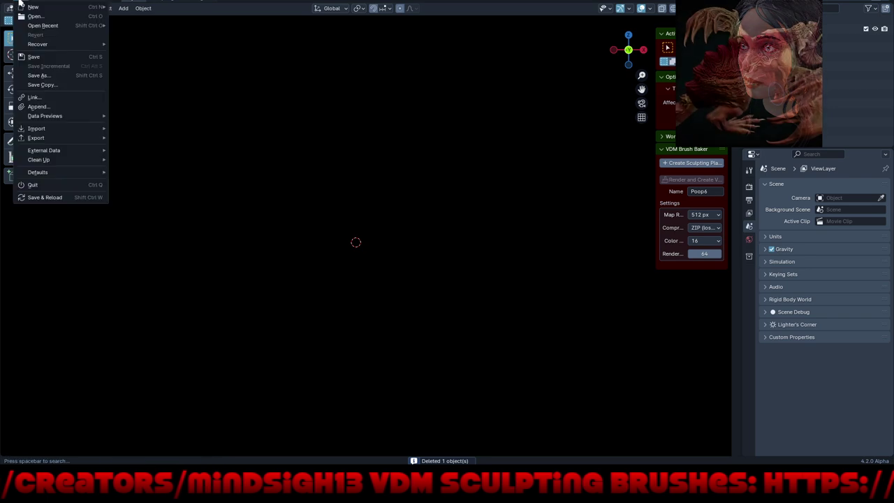
Step: In the Append browser, go to the 4.1 Blends folder and open cre3aturedude_001.blend
left_click(46, 109)
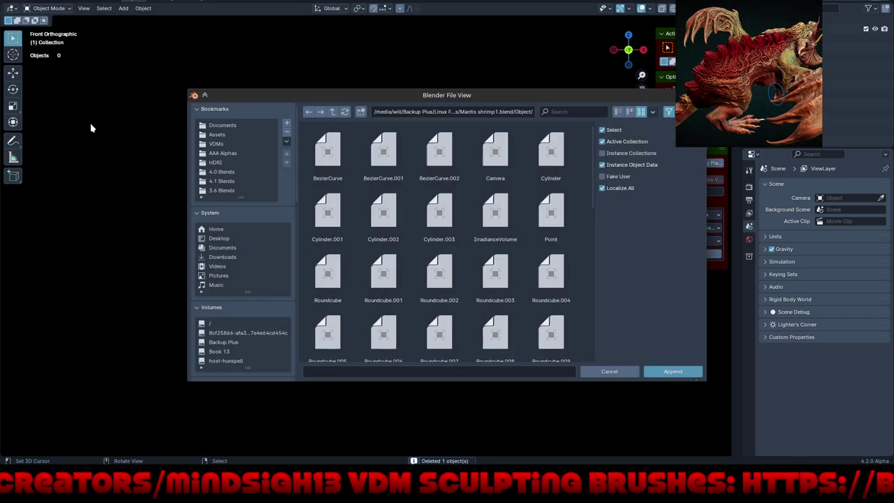
left_click(235, 172)
left_click(238, 181)
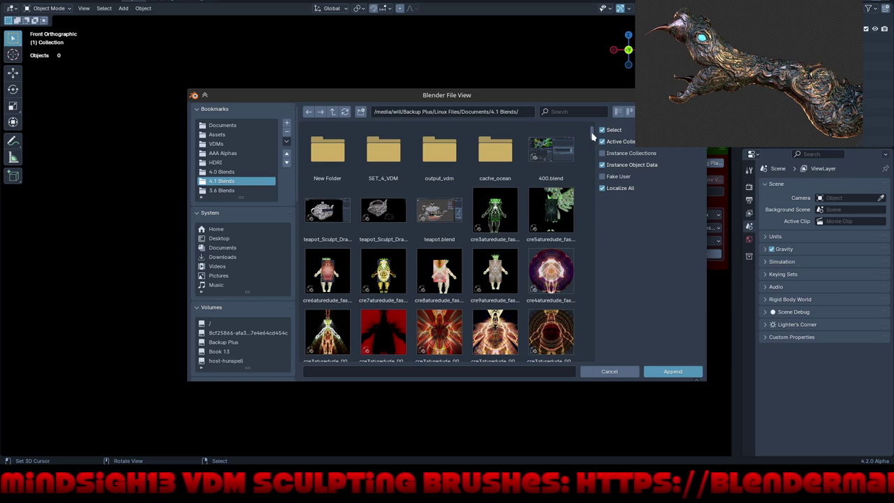
left_click_drag(592, 135, 595, 143)
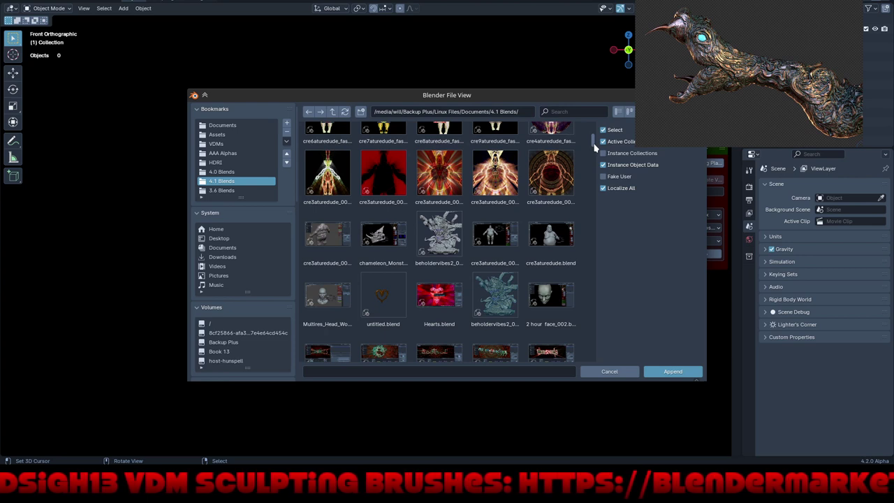
scroll(545, 188, "down", 1)
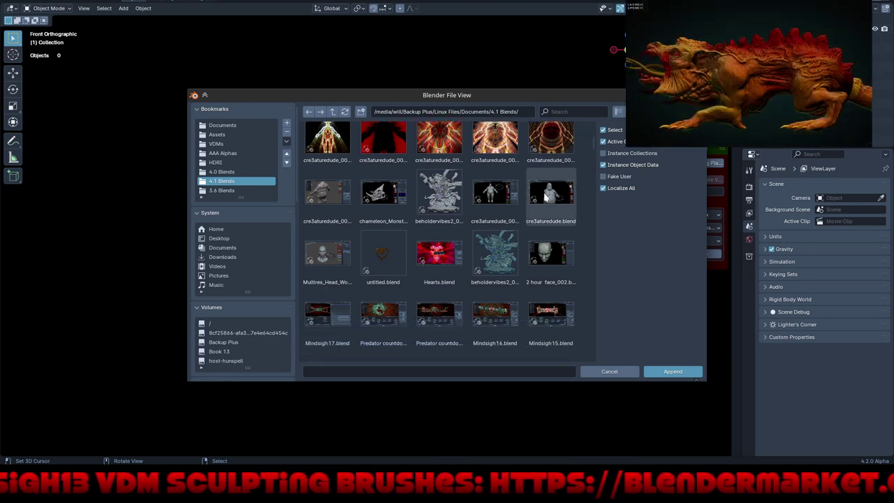
left_click(492, 194)
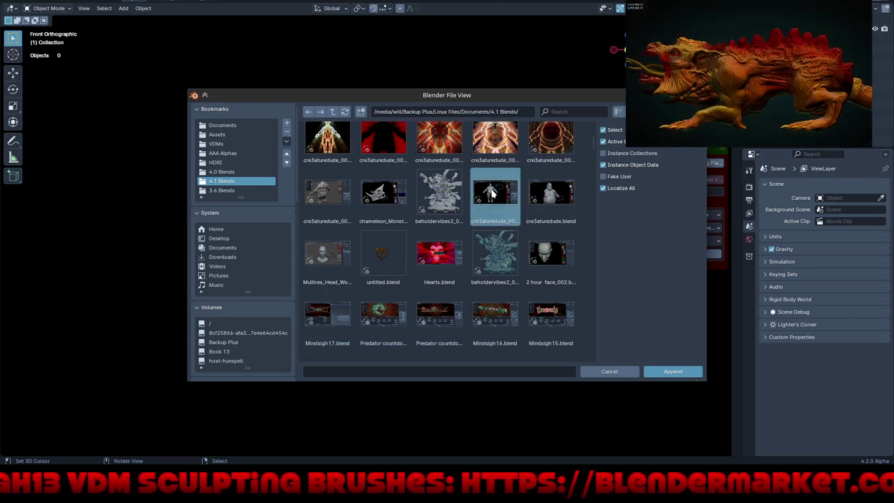
double_click(492, 195)
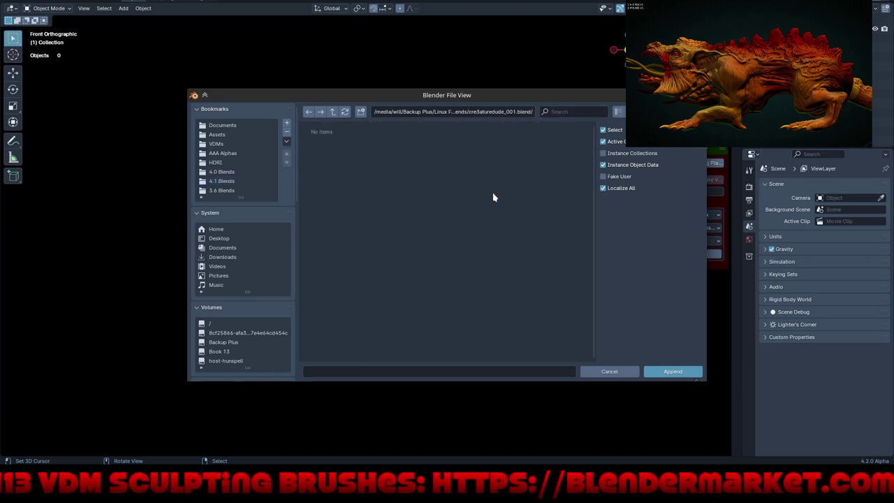